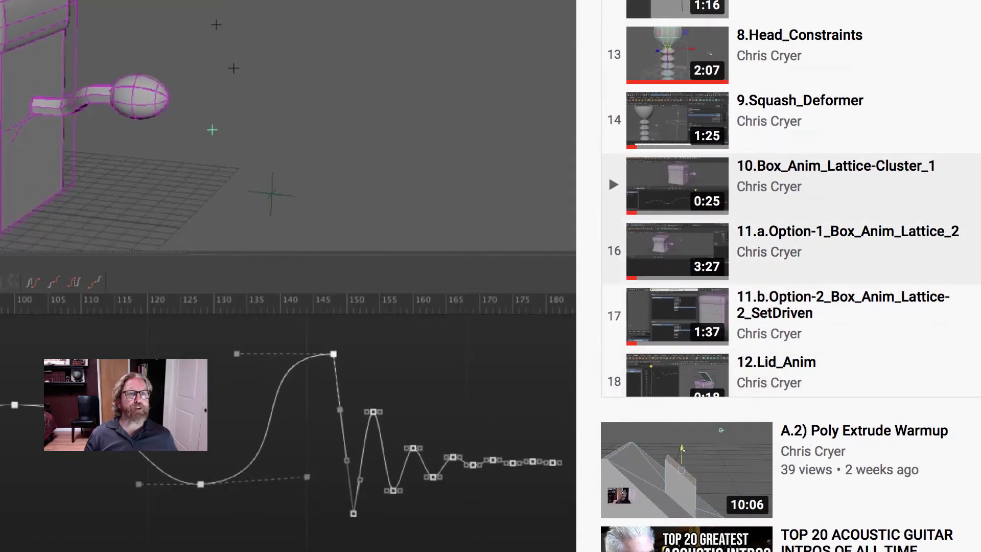
# Step: Play the 10.Box_Anim_Lattice-Cluster_1 reference video from the playlist and examine how the box deformation follows the scale curve
pyautogui.scroll(-4, 608, 176)
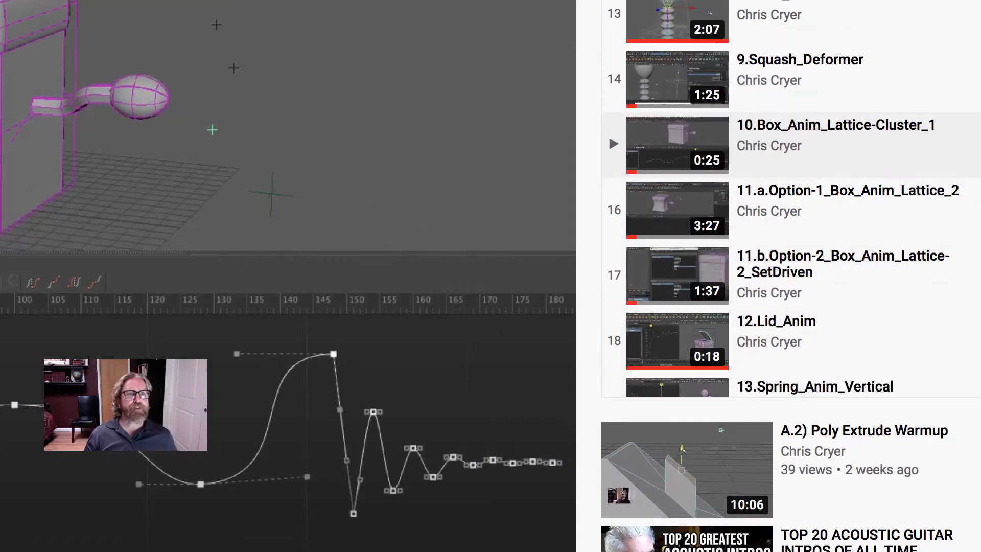
pyautogui.scroll(3, 751, 240)
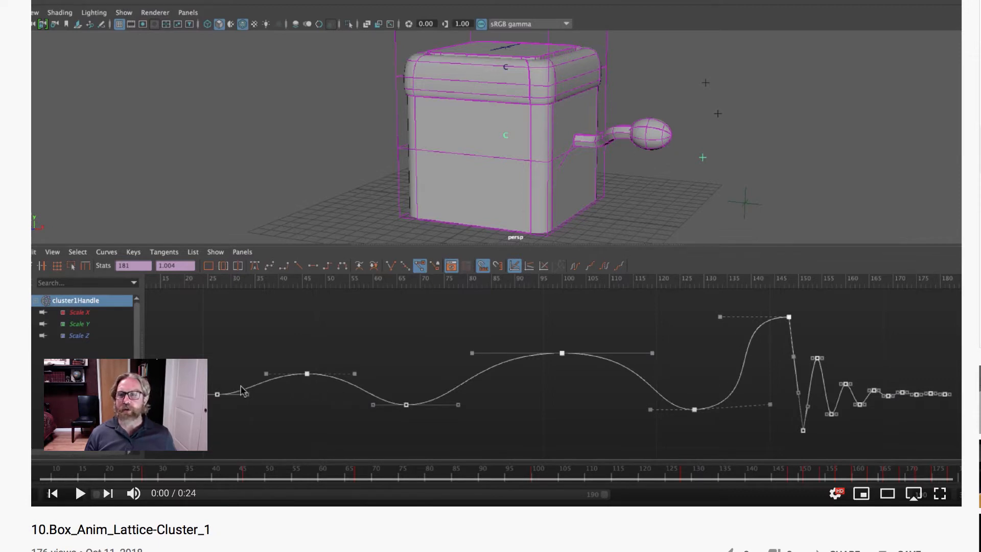
pyautogui.click(80, 494)
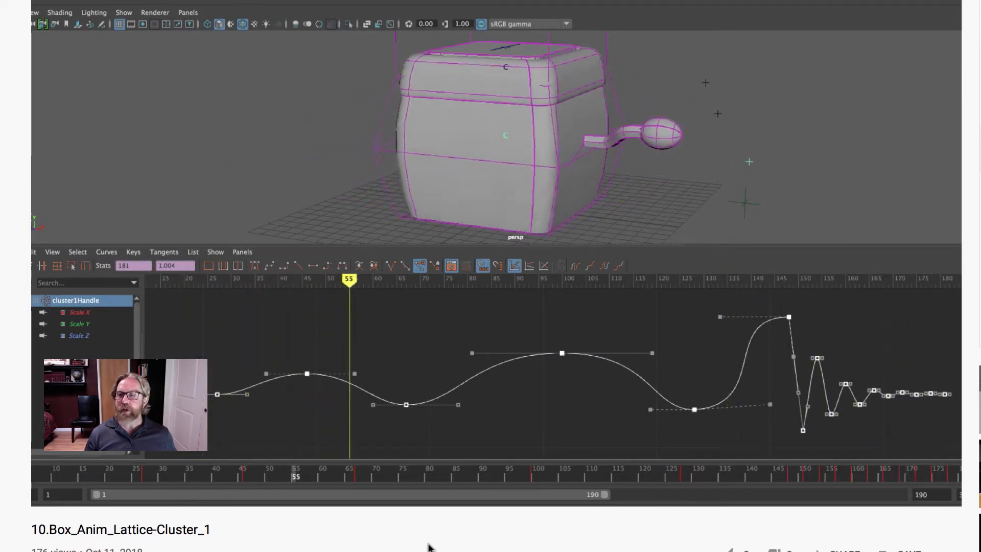
pyautogui.click(80, 493)
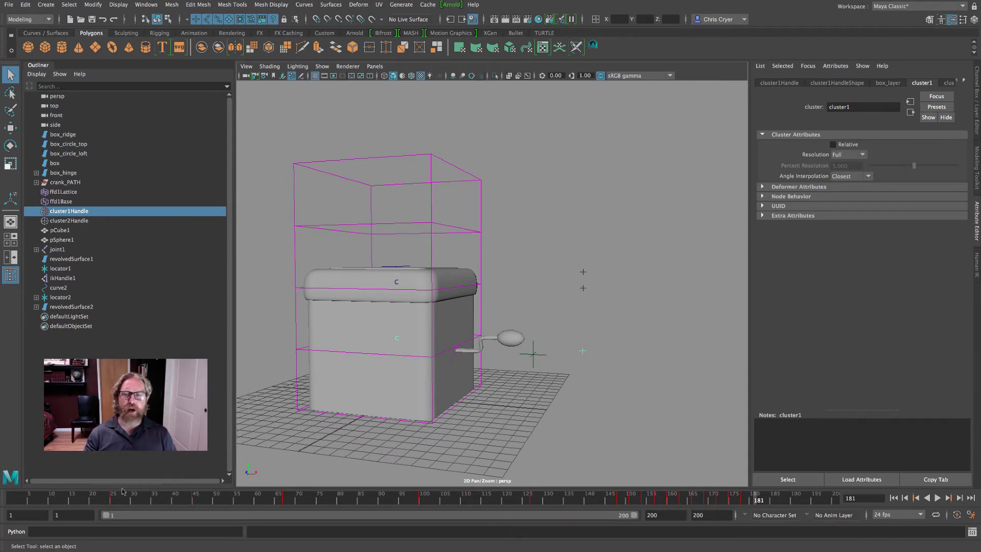
# Step: Switch to Maya, play the box animation and return the timeline to frame 25
pyautogui.hotkey('alt', 'v')
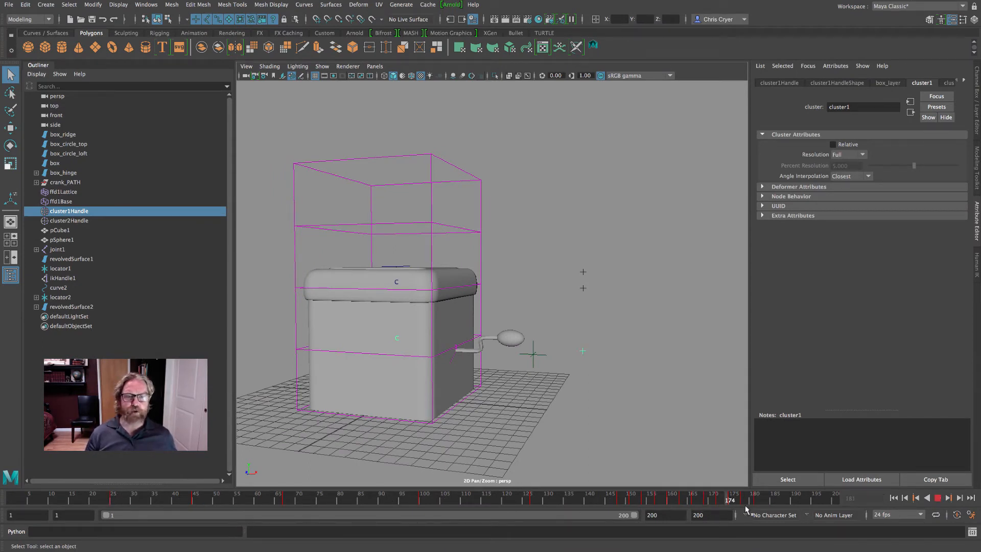
pyautogui.moveTo(707, 498); pyautogui.dragTo(112, 495)
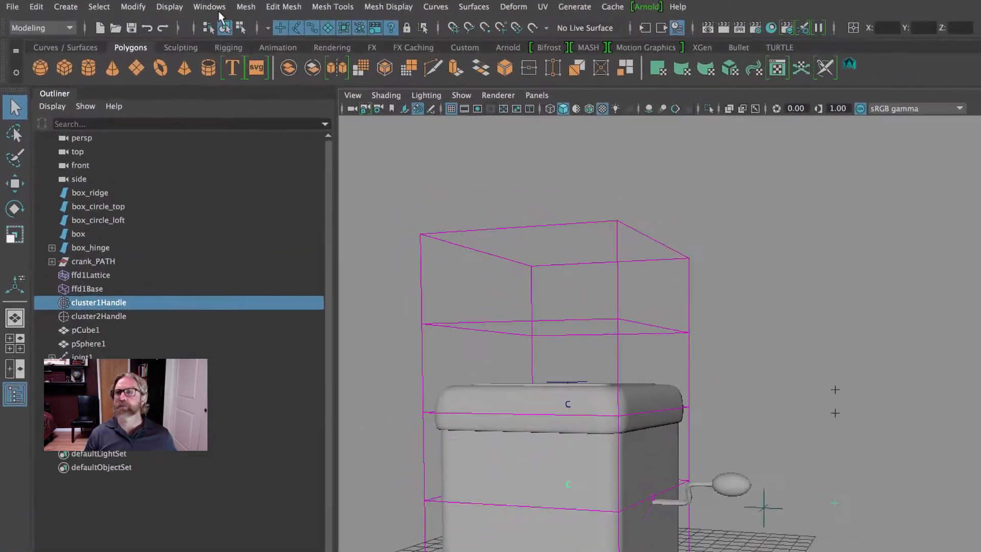
# Step: Open the Graph Editor for cluster1Handle and select the key at frame 45 on the upper curve
pyautogui.click(147, 5)
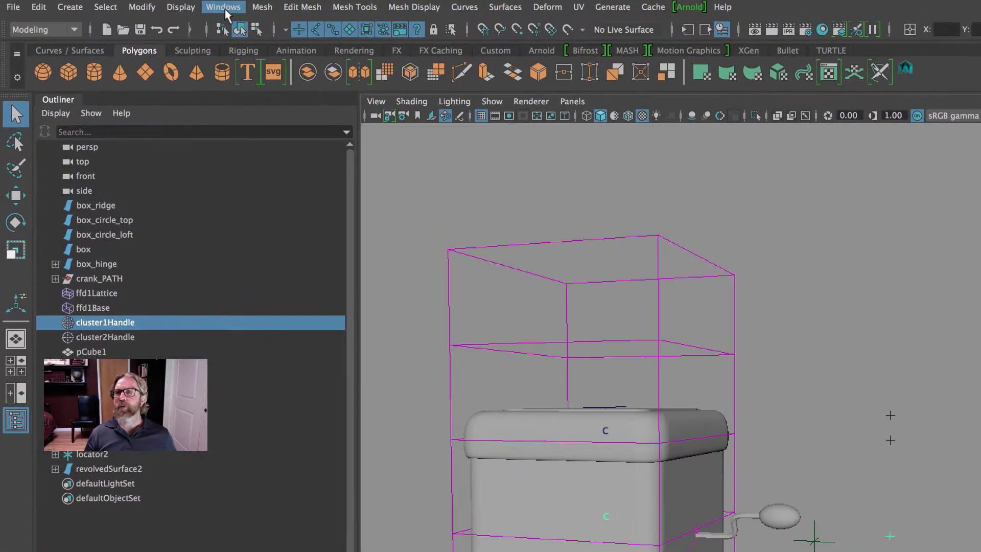
pyautogui.moveTo(286, 88)
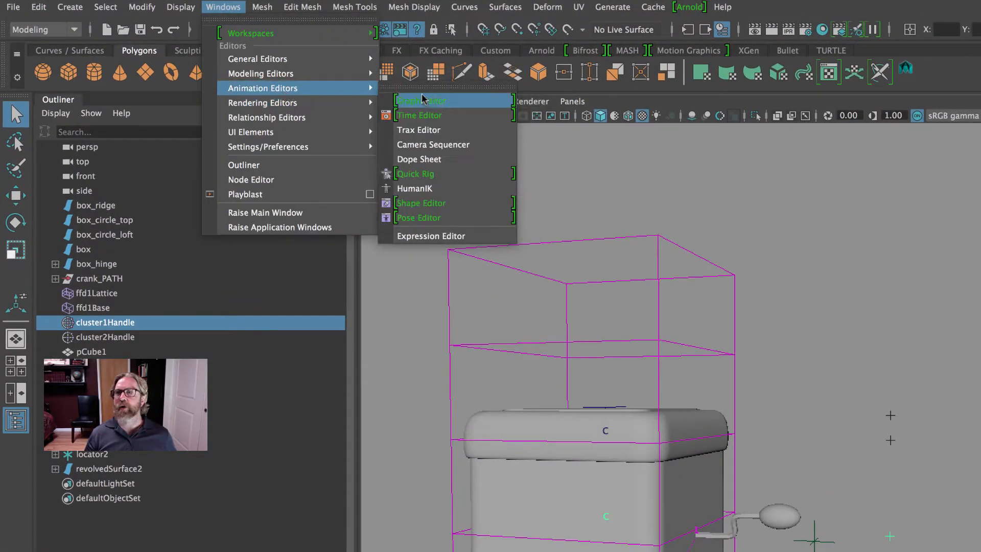
pyautogui.click(432, 102)
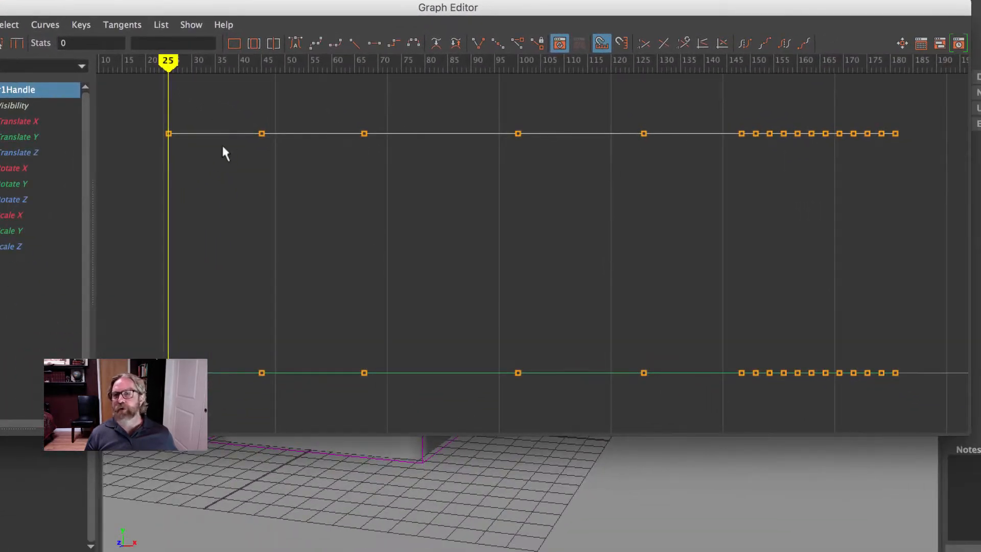
pyautogui.moveTo(283, 145); pyautogui.dragTo(352, 201)
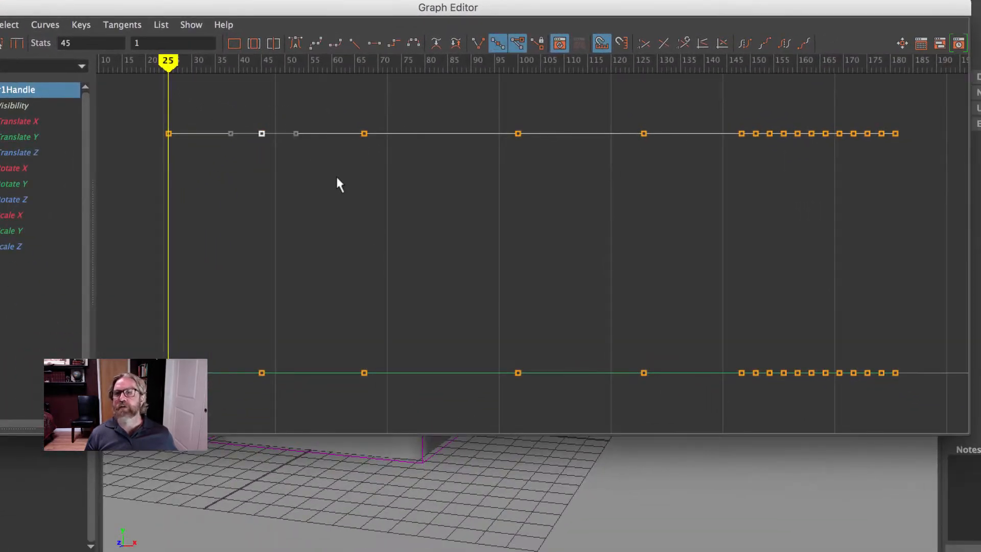
pyautogui.moveTo(181, 64); pyautogui.dragTo(261, 63)
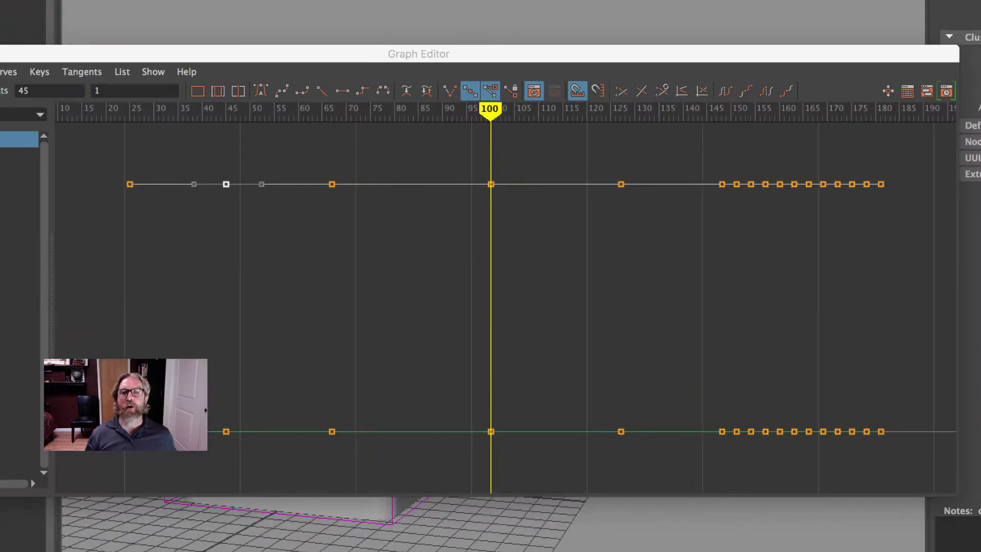
# Step: Step through the remaining cluster1Handle keys up to frame 181, including the closely spaced ones from frame 148, and close the Graph Editor
pyautogui.press('.')
pyautogui.press('.')
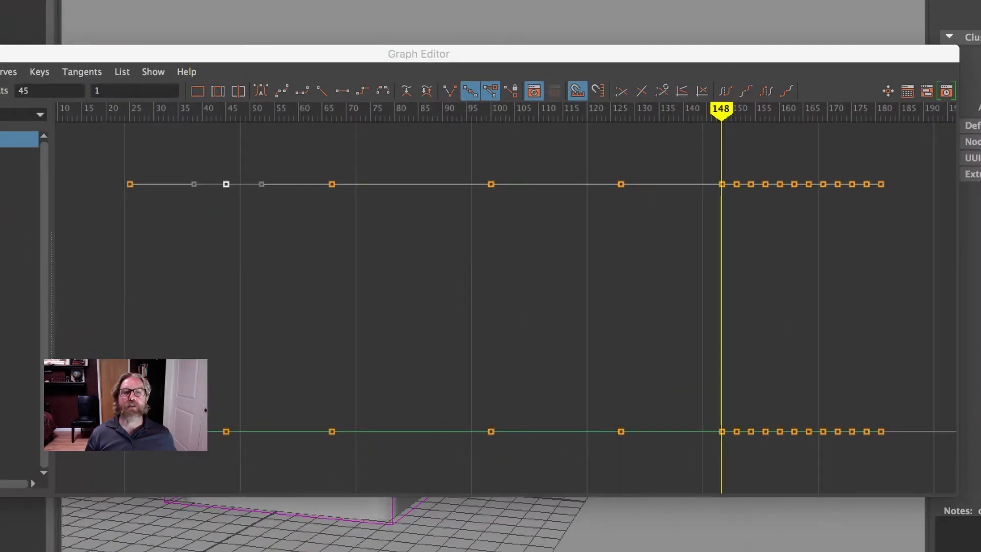
pyautogui.press('.')
pyautogui.press('.')
pyautogui.press('.')
pyautogui.press('.')
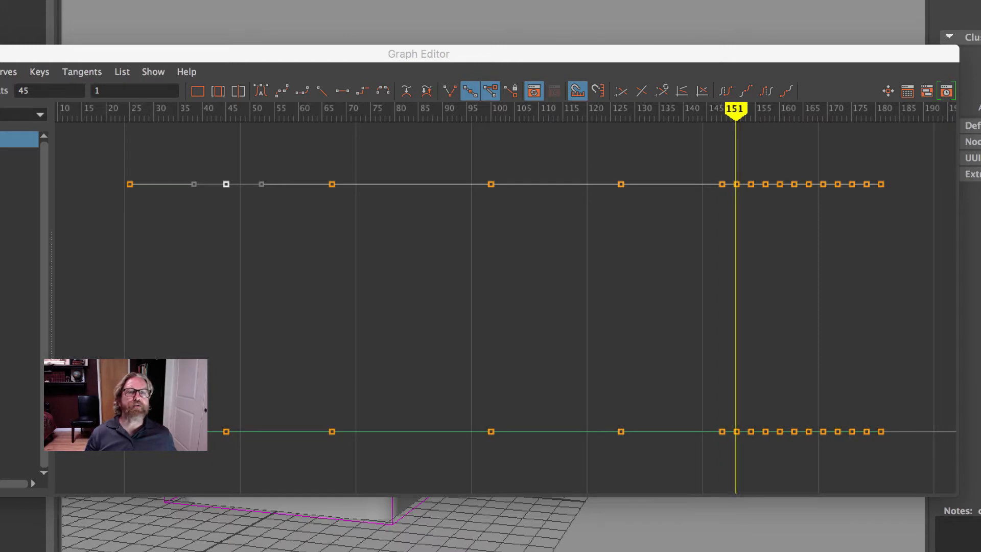
pyautogui.press('.')
pyautogui.press('.')
pyautogui.press('.')
pyautogui.press('.')
pyautogui.press('.')
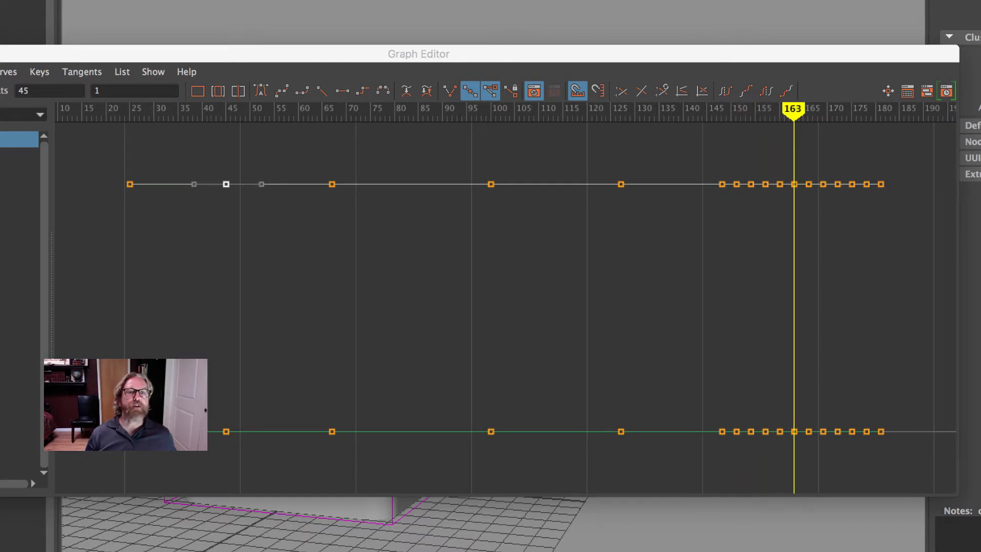
pyautogui.press('.')
pyautogui.press('.')
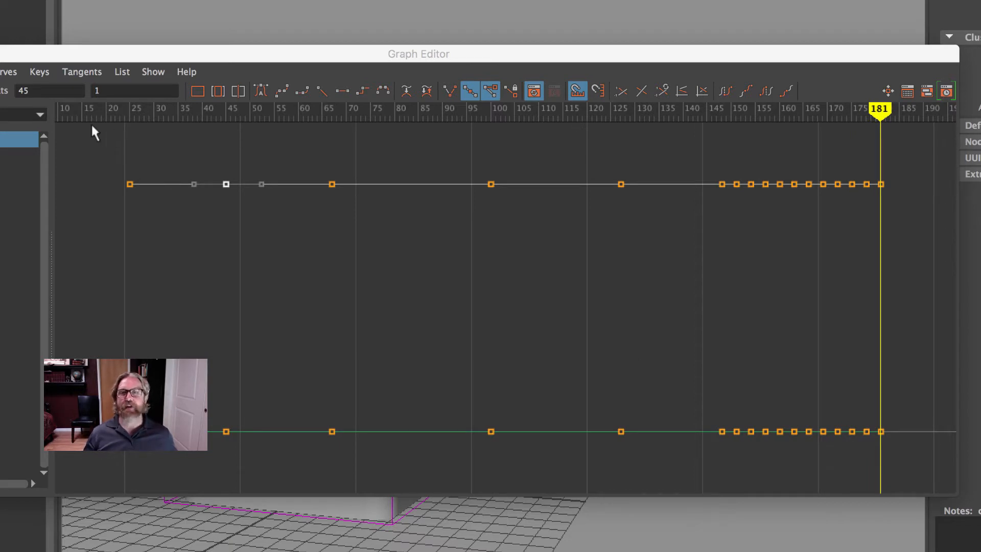
pyautogui.press('super+w')
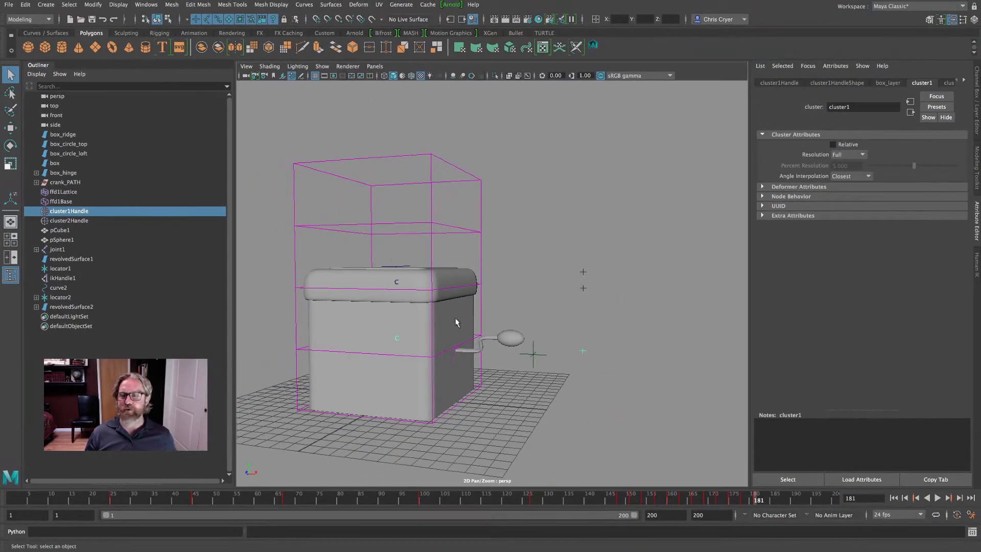
# Step: At the frame 45 key, scale cluster1Handle up uniformly so the middle of the box bulges outward, and key it
pyautogui.click(111, 500)
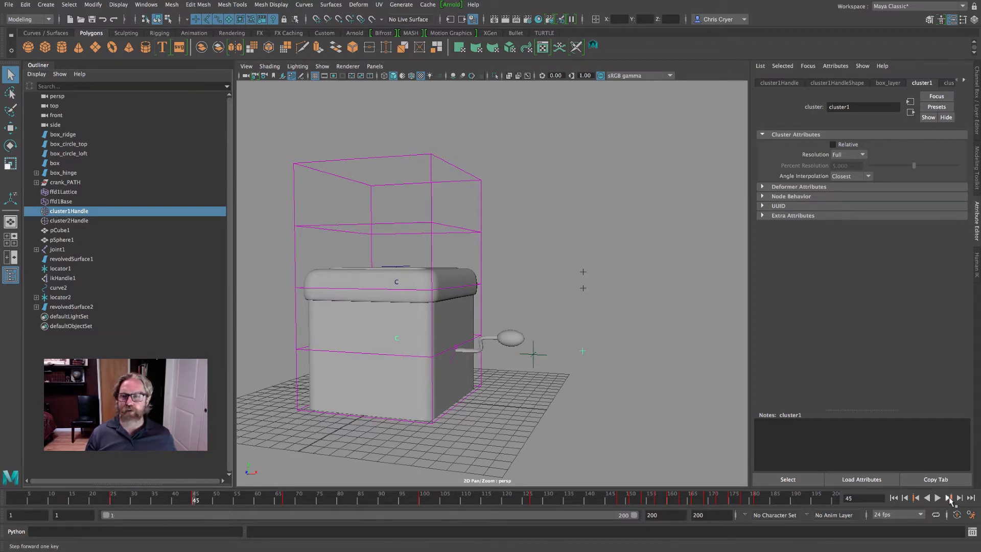
pyautogui.click(10, 163)
pyautogui.moveTo(395, 341); pyautogui.dragTo(433, 344)
pyautogui.keyDown('alt'); pyautogui.moveTo(534, 362); pyautogui.dragTo(447, 350, button='right'); pyautogui.keyUp('alt')
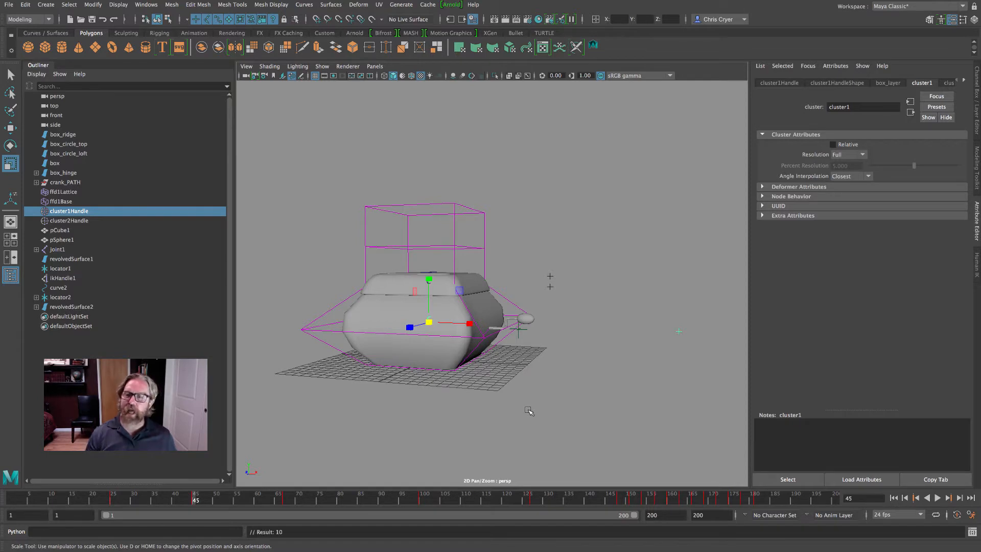
# Step: Inspect the Scale X, Y and Z curves of cluster1Handle in the Graph Editor and put the editor away
pyautogui.click(146, 5)
pyautogui.moveTo(185, 62)
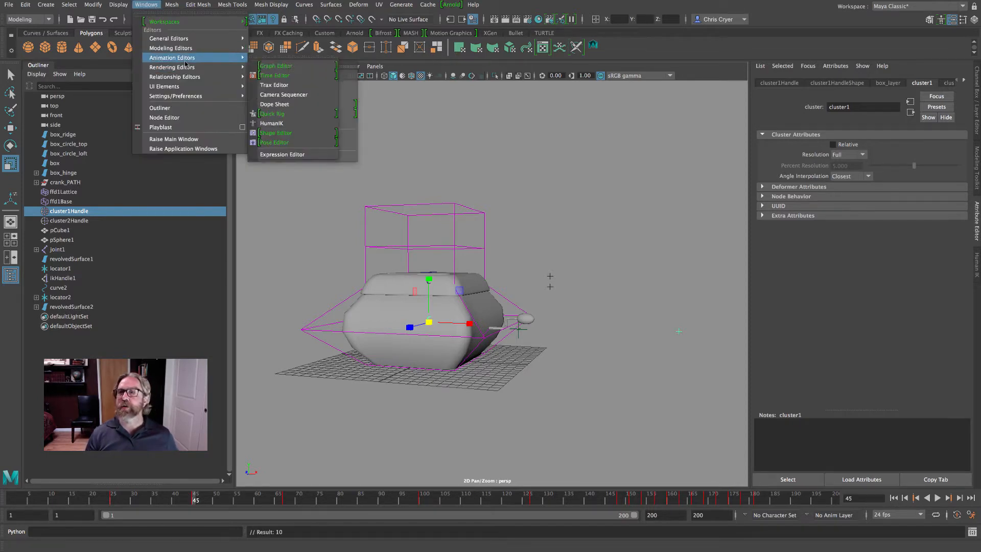
pyautogui.click(294, 66)
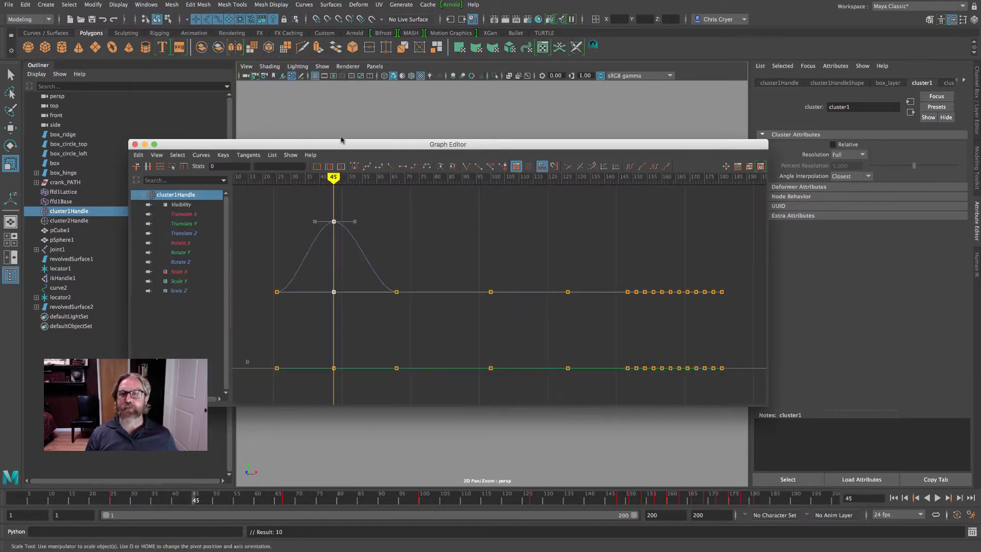
pyautogui.moveTo(179, 292); pyautogui.dragTo(176, 272)
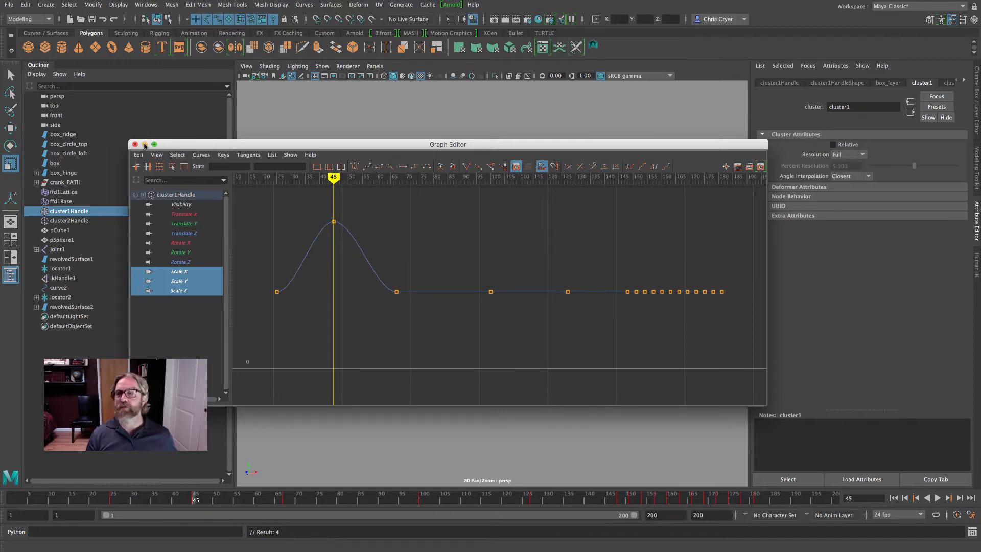
pyautogui.click(144, 145)
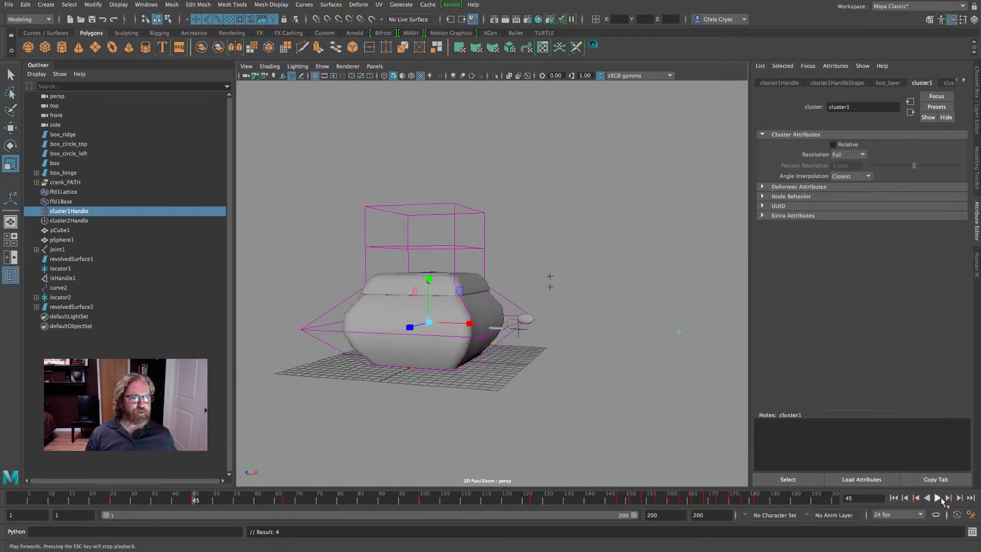
# Step: At the frame 67 key, scale cluster1Handle down uniformly to about 0.604 and key the pinched box shape
pyautogui.click(948, 498)
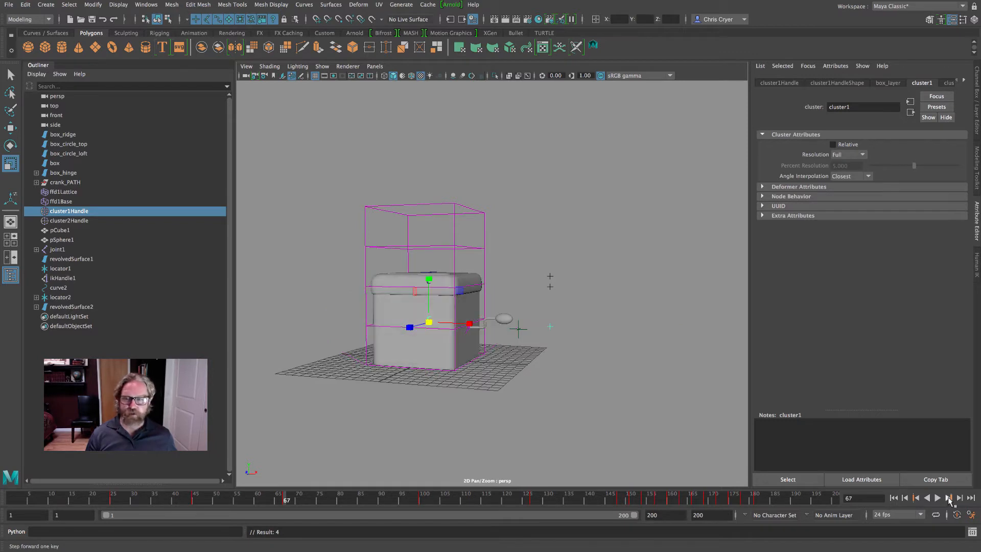
pyautogui.moveTo(442, 335); pyautogui.dragTo(420, 327)
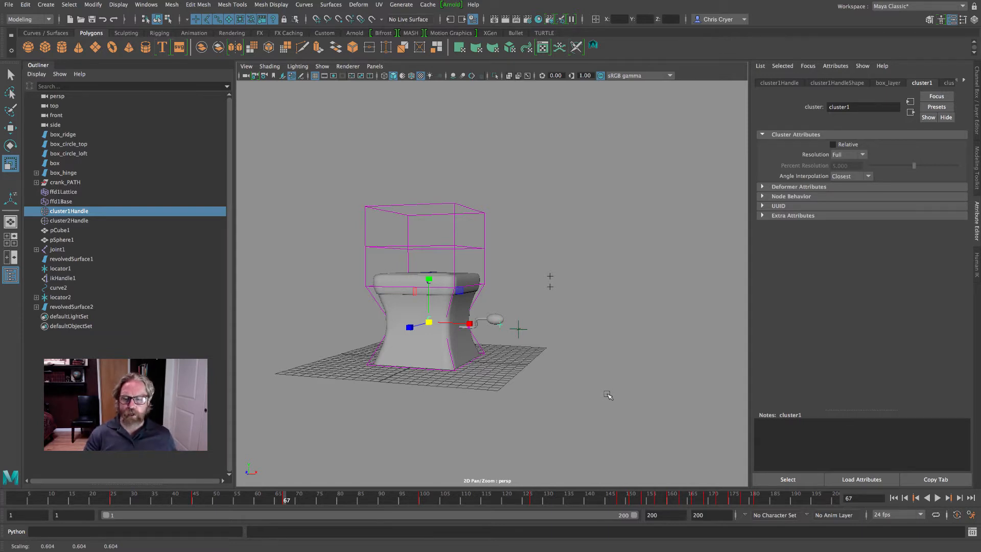
pyautogui.press('s')
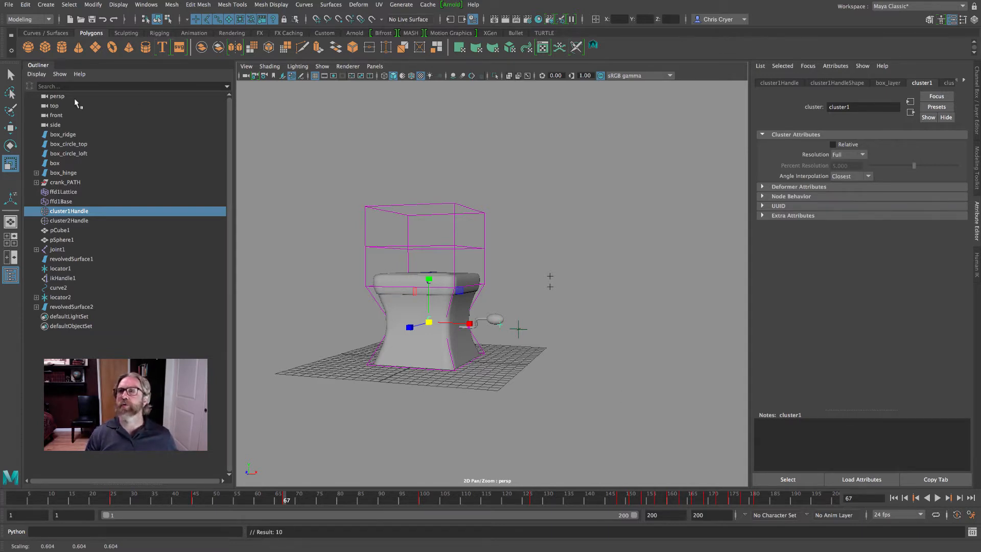
# Step: Change to the Animation menu set and apply Set Key to cluster1Handle at frame 67
pyautogui.click(45, 19)
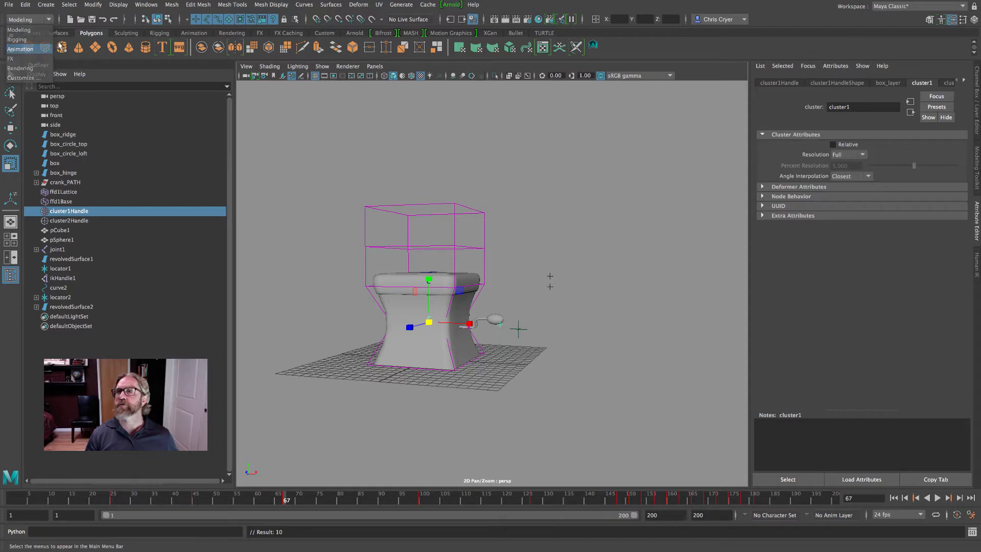
pyautogui.click(50, 48)
pyautogui.click(170, 5)
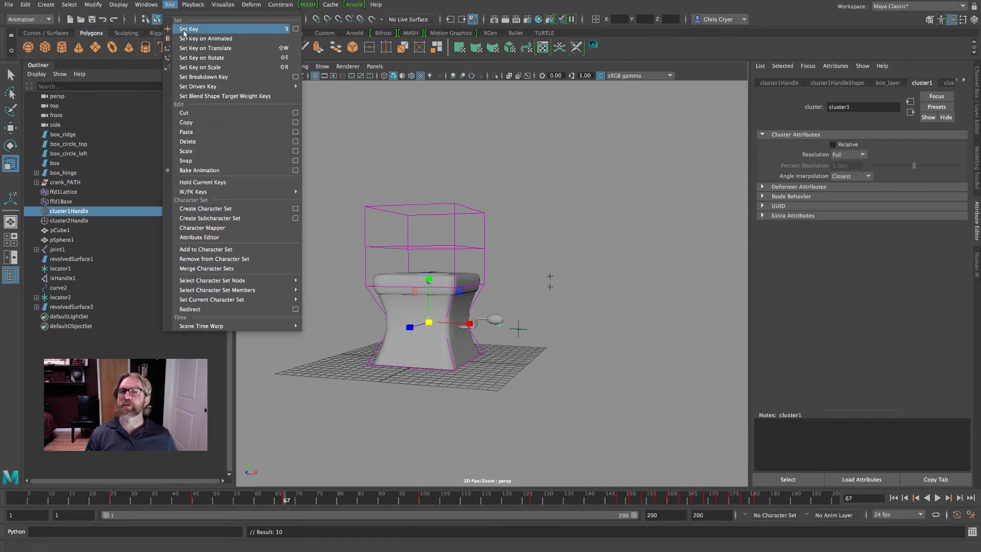
pyautogui.click(184, 30)
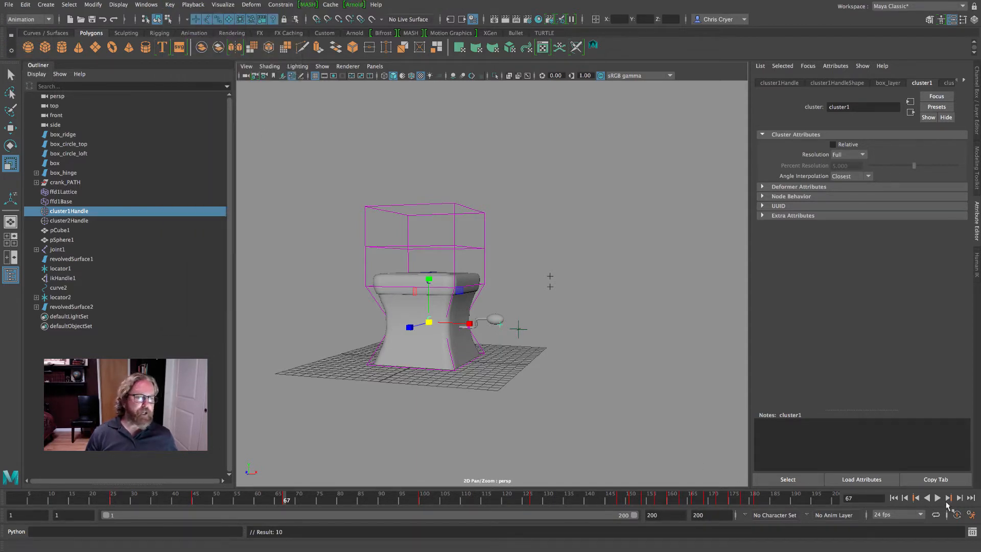
# Step: At the frame 100 key, scale cluster1Handle up uniformly to about 1.991 and set a key
pyautogui.click(948, 499)
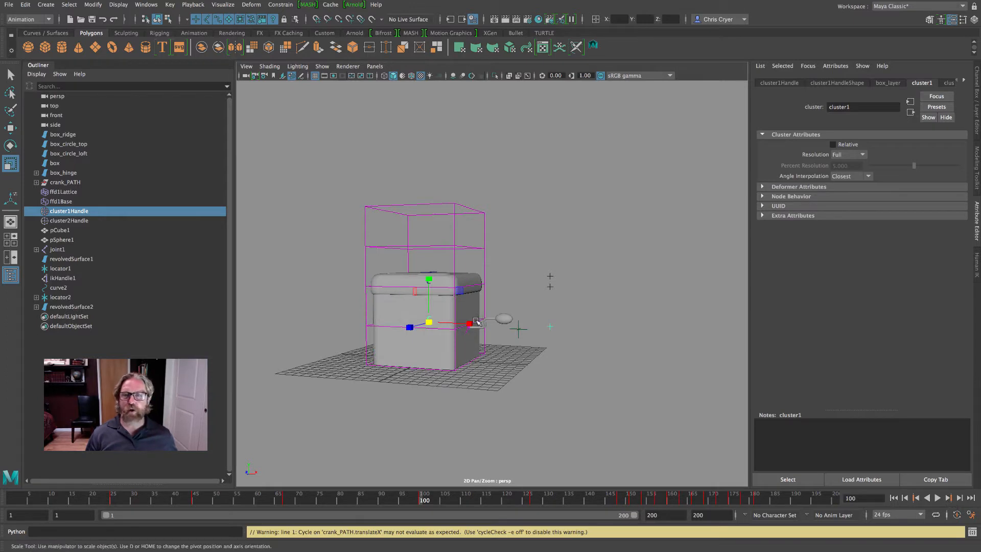
pyautogui.moveTo(429, 323); pyautogui.dragTo(437, 326)
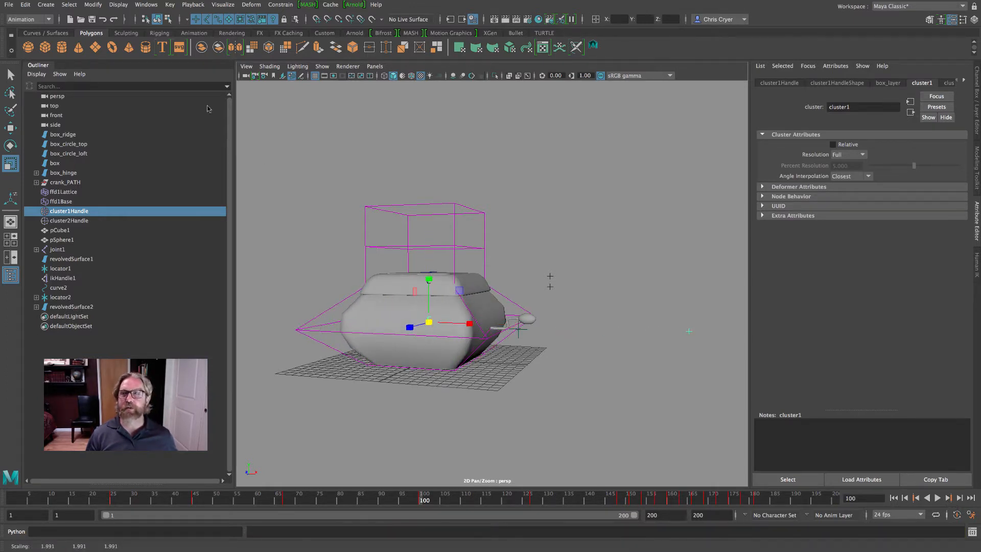
pyautogui.click(169, 5)
pyautogui.click(187, 29)
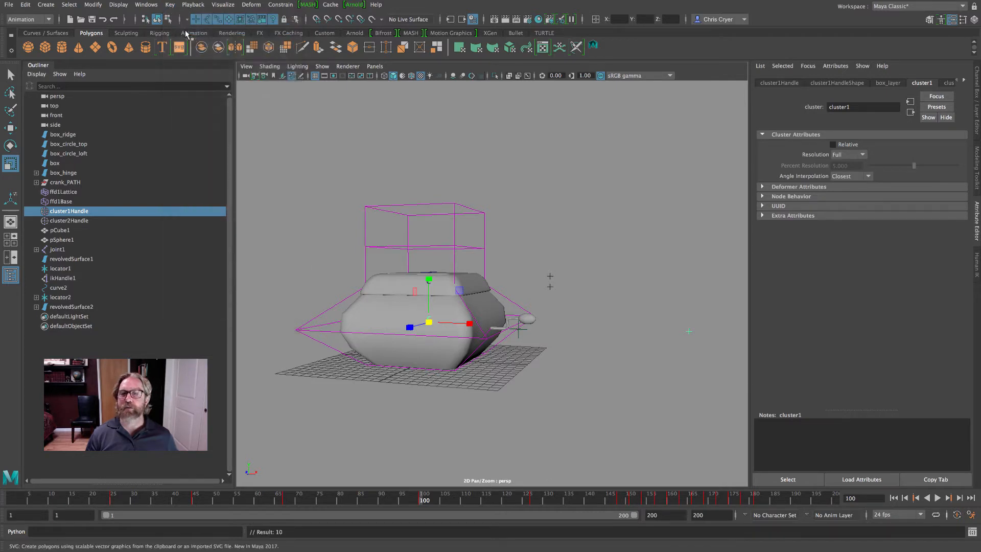
# Step: At the frame 127 key, scale cluster1Handle down uniformly to about 0.405 and set a key
pyautogui.click(950, 498)
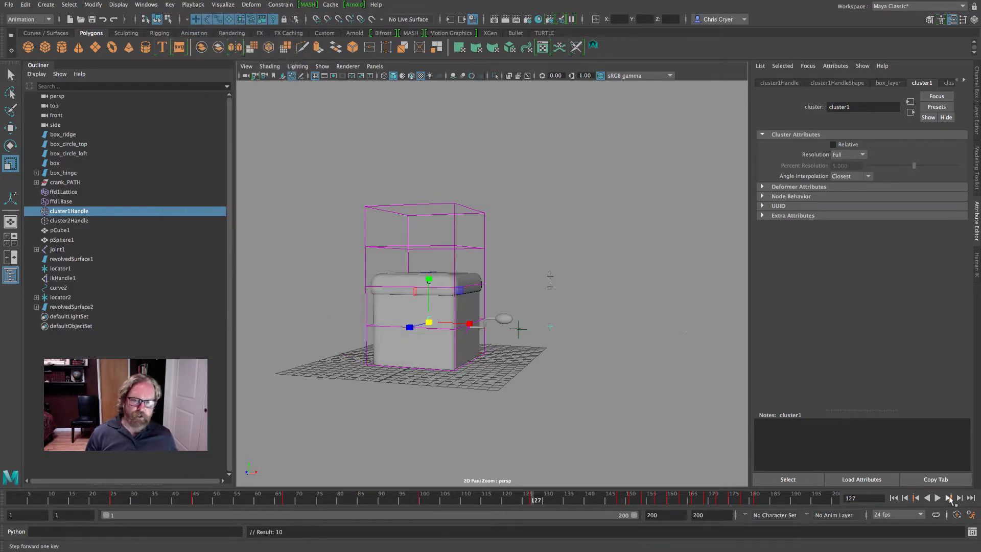
pyautogui.moveTo(431, 323); pyautogui.dragTo(516, 349)
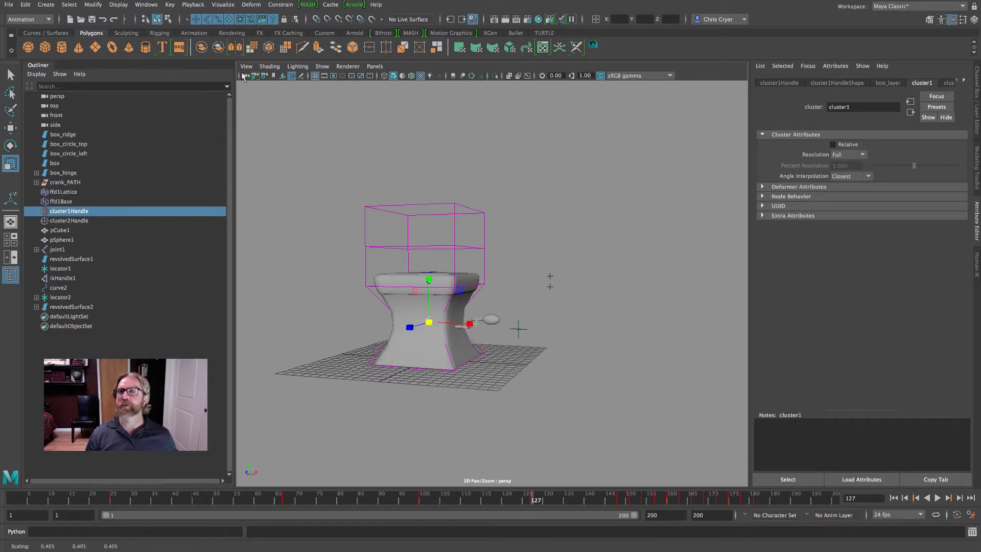
pyautogui.click(170, 5)
pyautogui.click(183, 29)
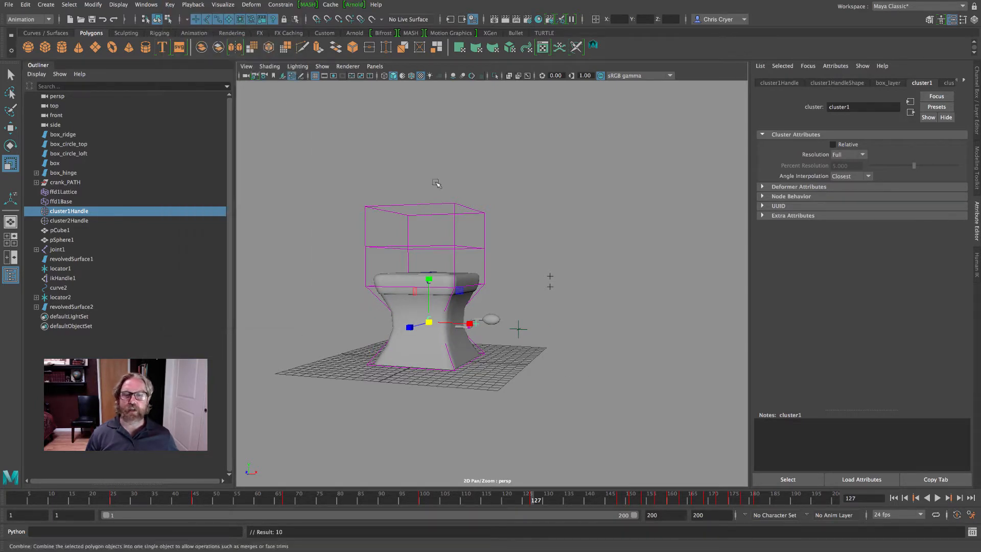
# Step: At the frame 148 key, scale cluster1Handle up uniformly until the box bulges very wide, and set a key
pyautogui.click(949, 498)
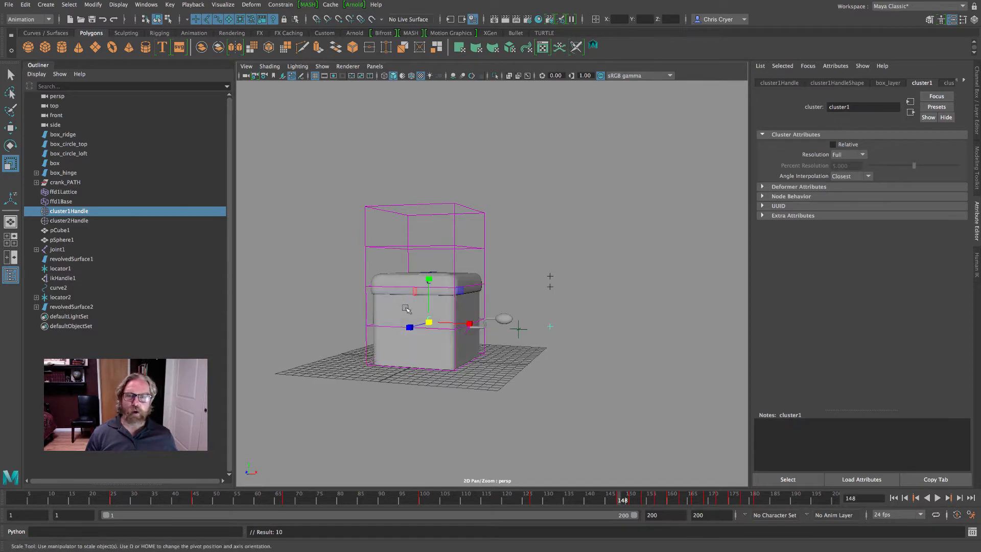
pyautogui.moveTo(428, 322); pyautogui.dragTo(440, 325)
pyautogui.moveTo(442, 324); pyautogui.dragTo(444, 324)
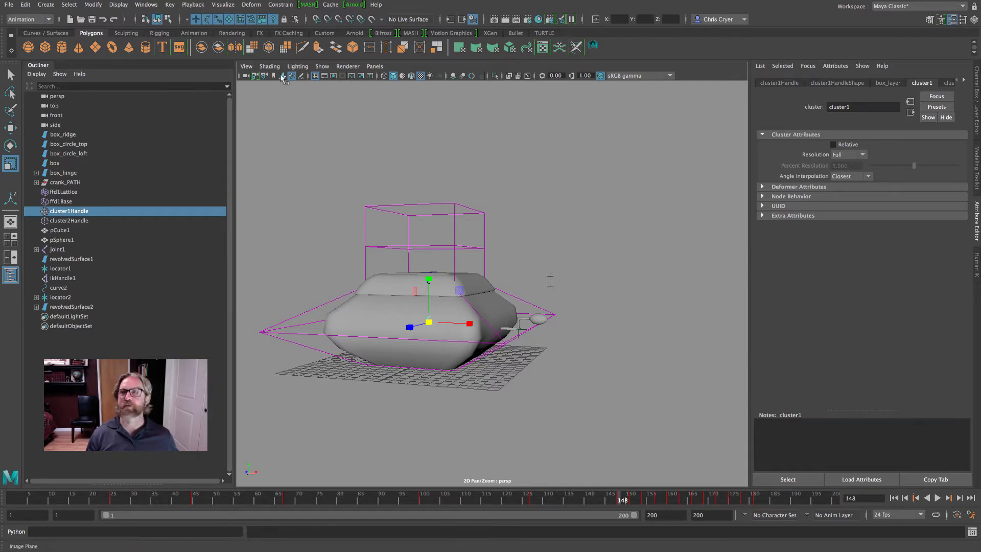
pyautogui.click(170, 4)
pyautogui.click(187, 29)
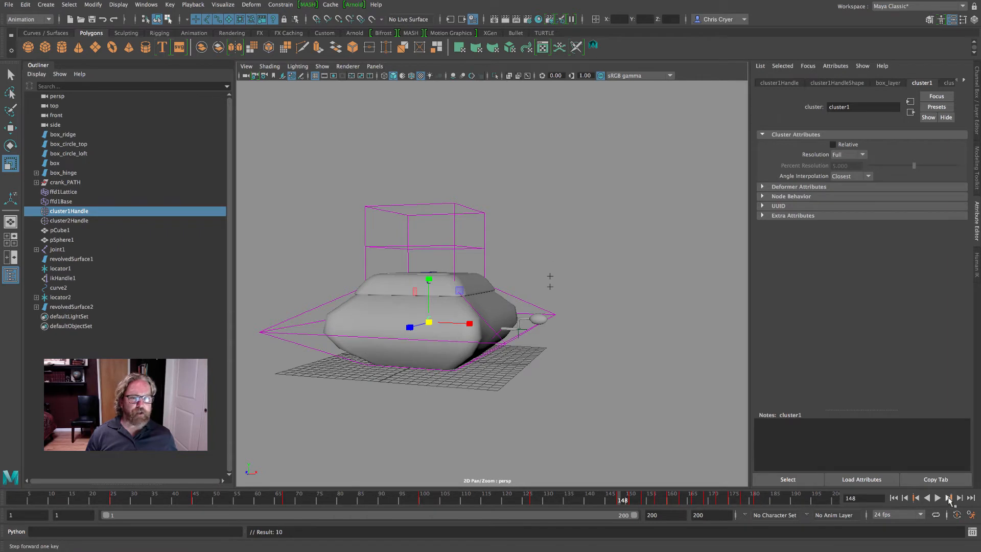
# Step: At the frame 151 key, scale cluster1Handle down uniformly to about 0.471 and set a key
pyautogui.click(949, 498)
pyautogui.moveTo(434, 322); pyautogui.dragTo(430, 322)
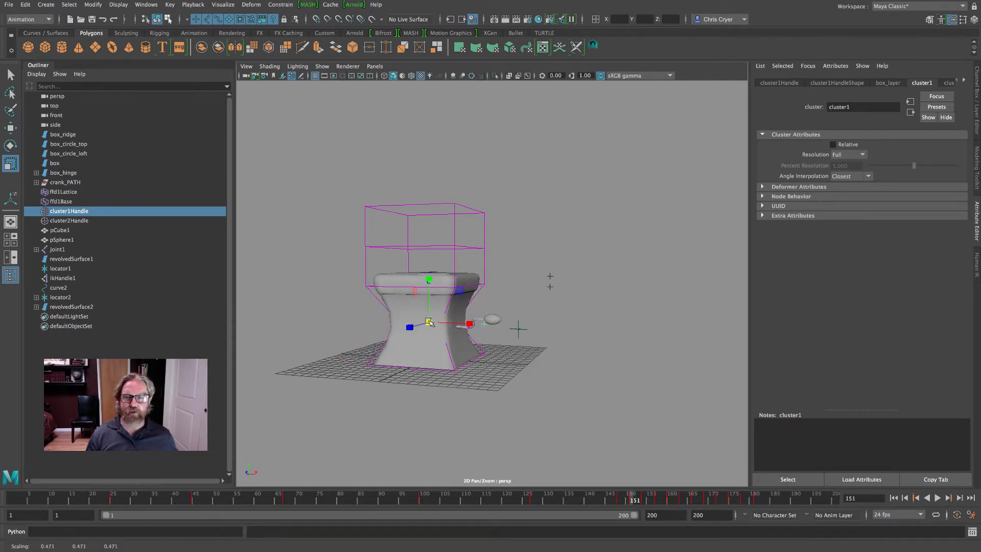
pyautogui.click(169, 5)
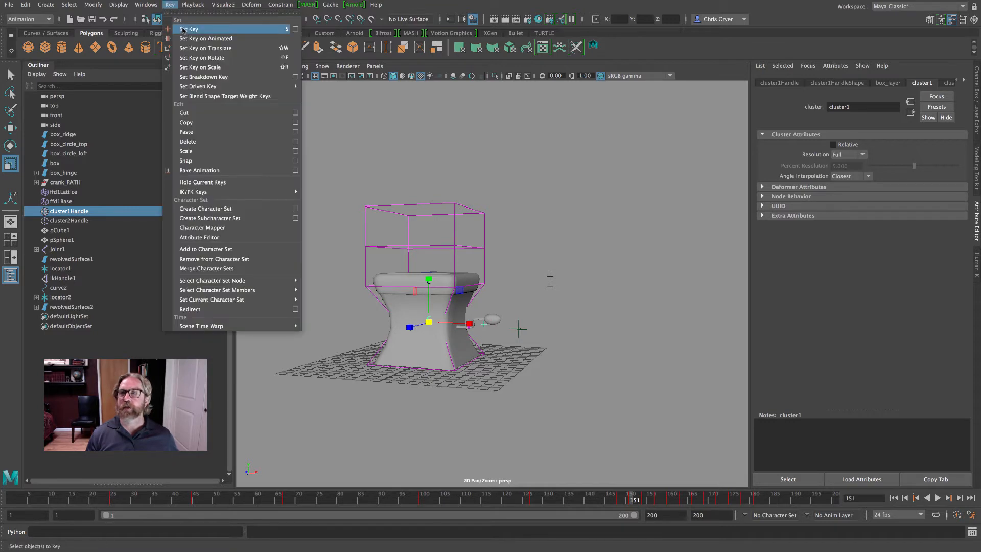
pyautogui.click(188, 29)
# Step: At the frame 154 key, scale cluster1Handle up uniformly to about 1.529 and set a key
pyautogui.click(948, 498)
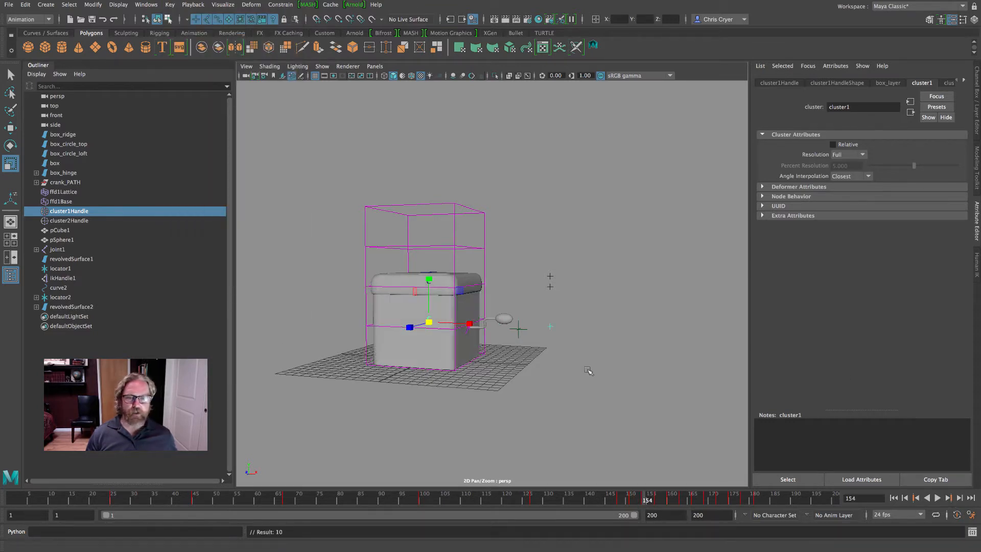
pyautogui.moveTo(430, 322); pyautogui.dragTo(435, 324)
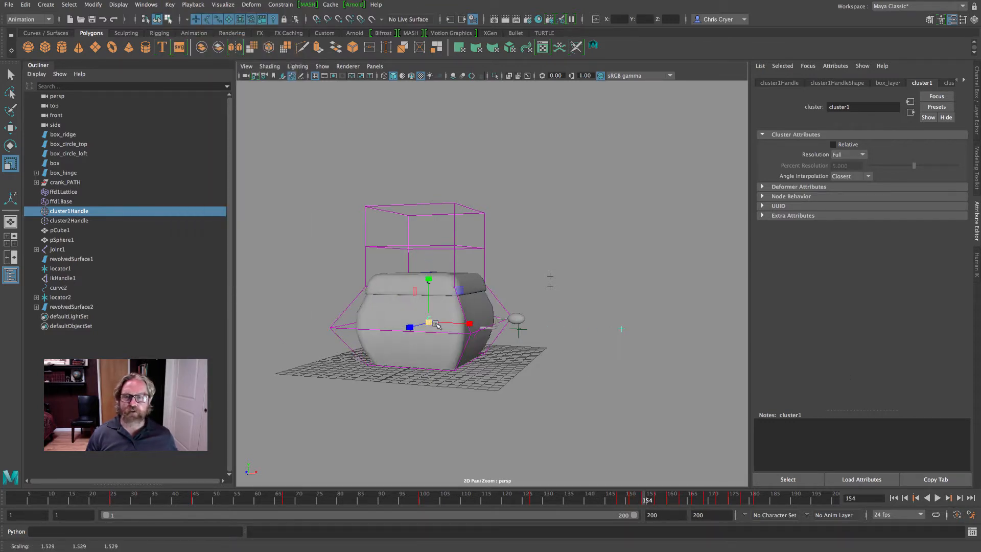
pyautogui.click(170, 4)
pyautogui.click(181, 29)
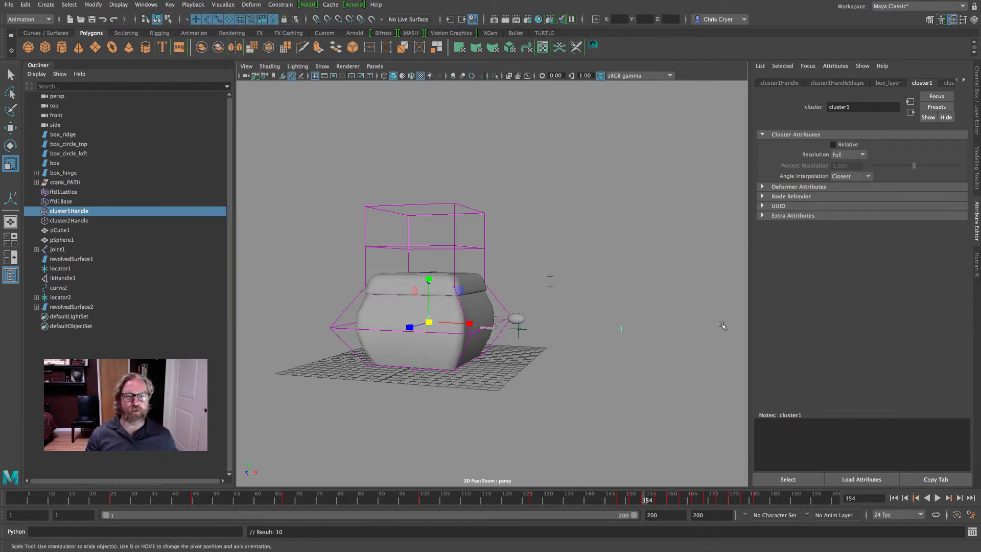
# Step: At the frame 157 key, scale cluster1Handle down uniformly to about 0.802 and set a key
pyautogui.click(948, 498)
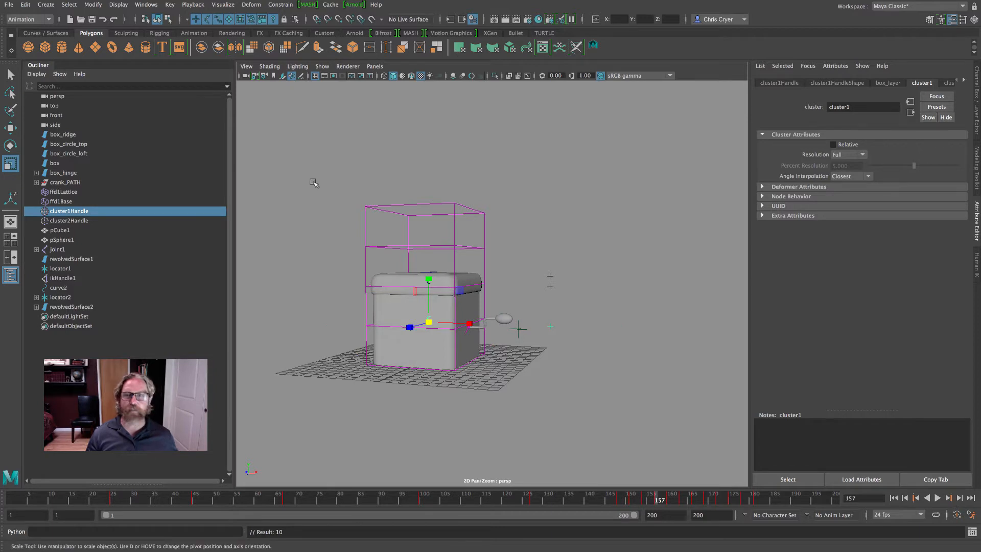
pyautogui.moveTo(428, 323); pyautogui.dragTo(418, 322)
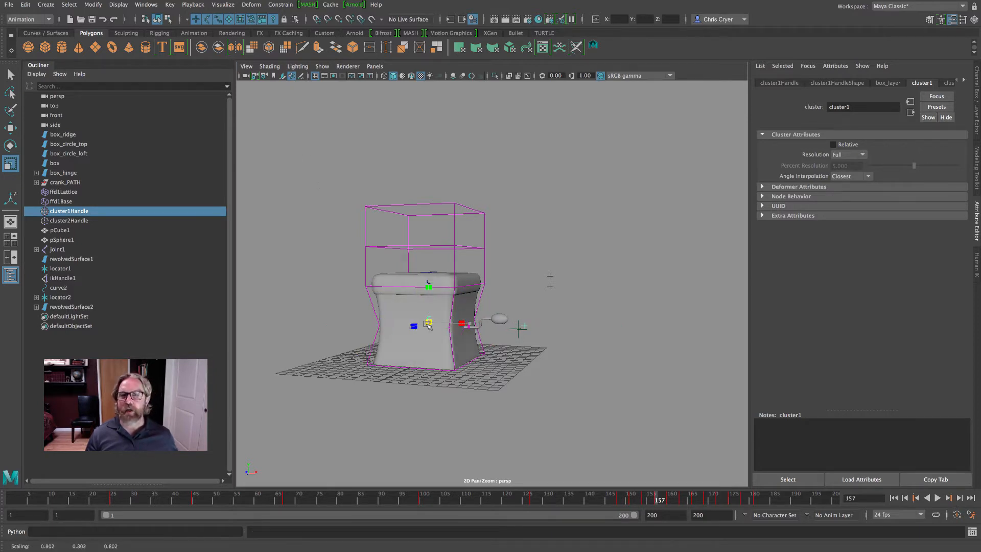
pyautogui.click(170, 4)
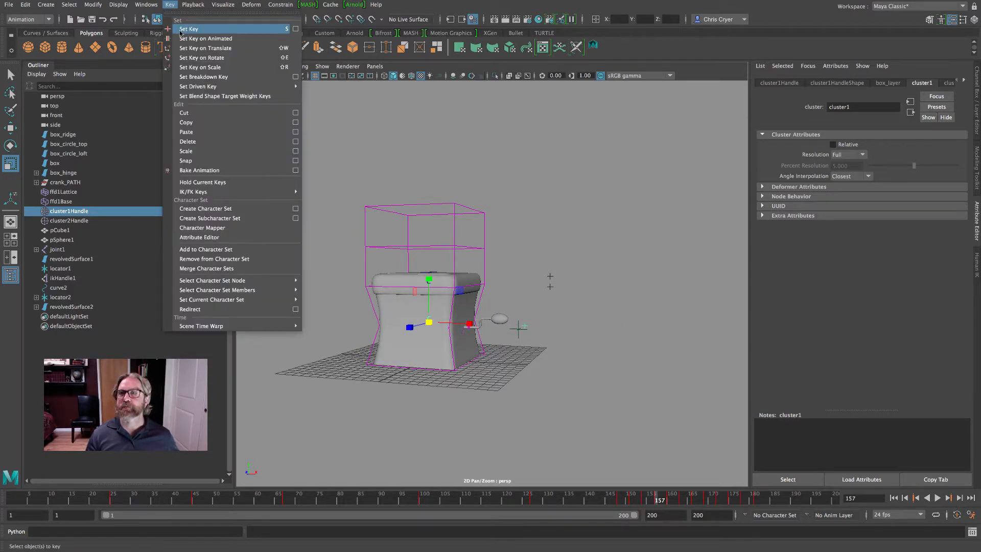
pyautogui.click(194, 29)
# Step: At the frame 160 key, scale cluster1Handle up uniformly to about 1.198 and set a key
pyautogui.click(948, 498)
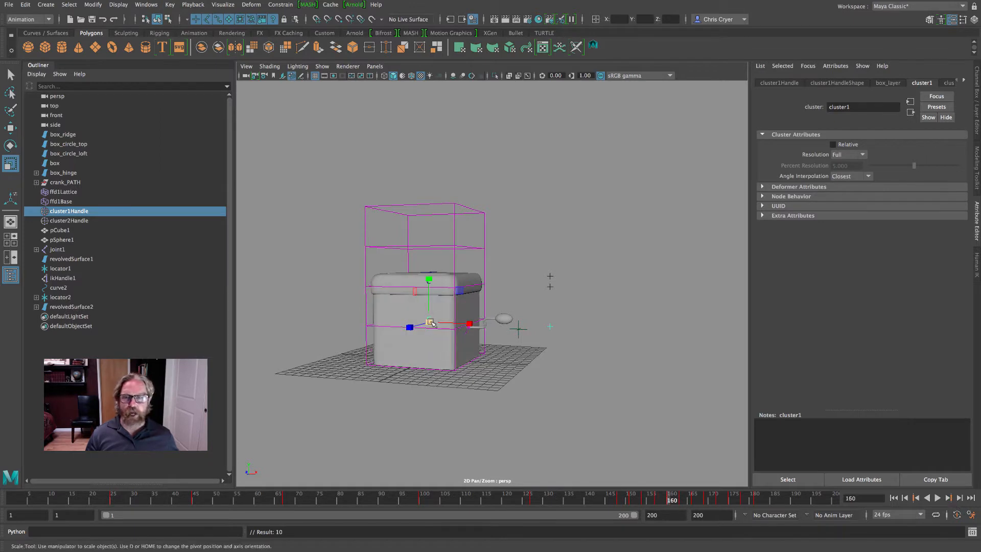
pyautogui.moveTo(428, 322); pyautogui.dragTo(437, 324)
pyautogui.click(170, 5)
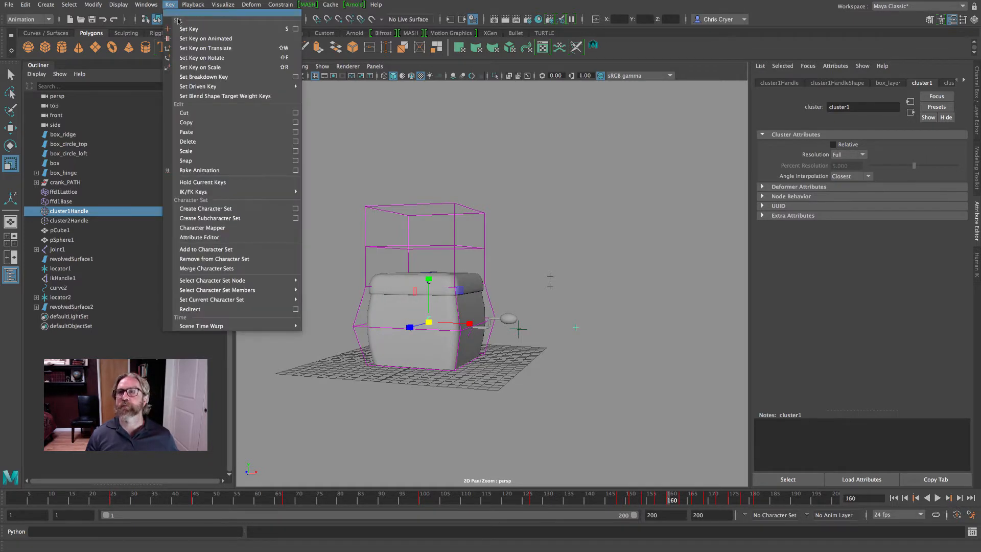
pyautogui.click(183, 29)
# Step: At the frame 163 key, scale cluster1Handle down uniformly to pinch the box moderately, and set a key
pyautogui.click(948, 498)
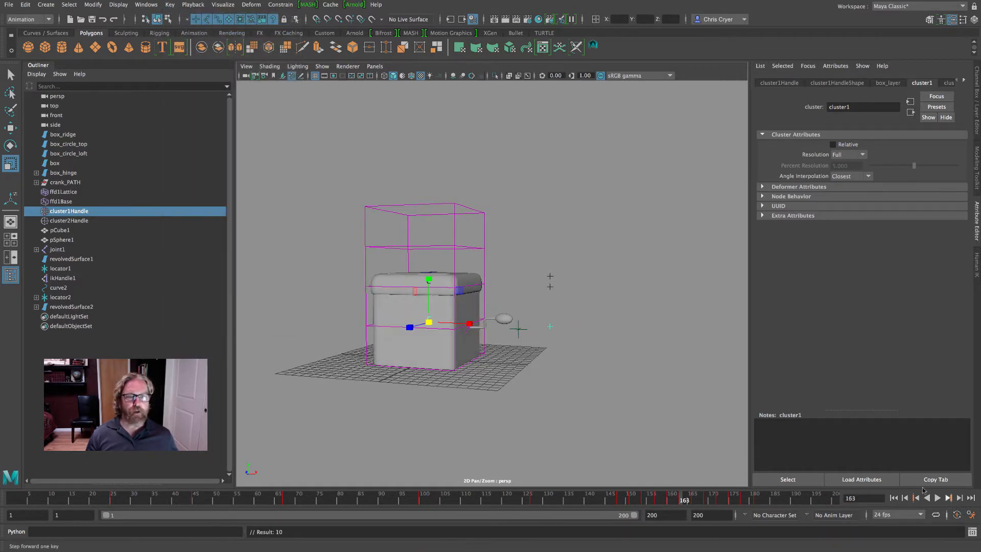
pyautogui.moveTo(425, 327); pyautogui.dragTo(408, 324)
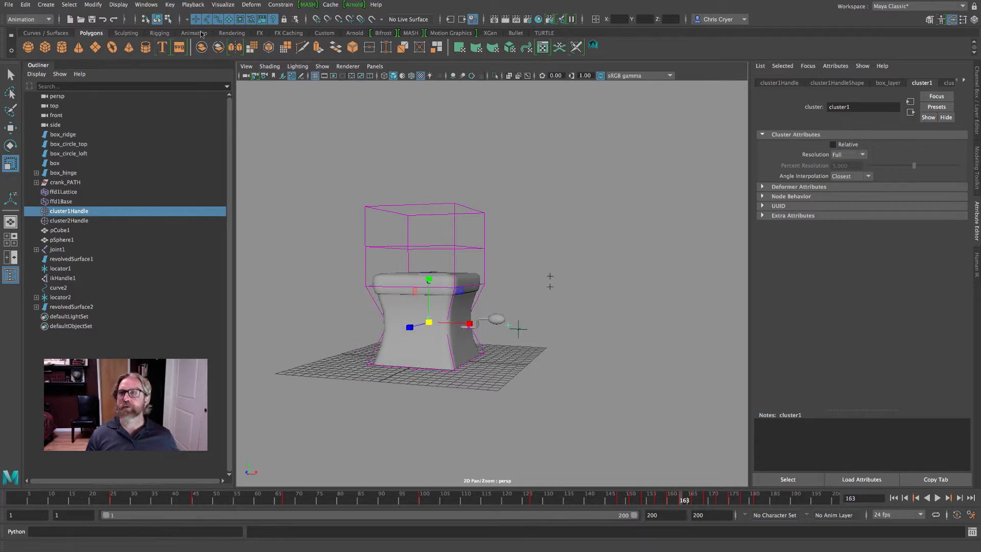
pyautogui.click(174, 5)
pyautogui.click(184, 29)
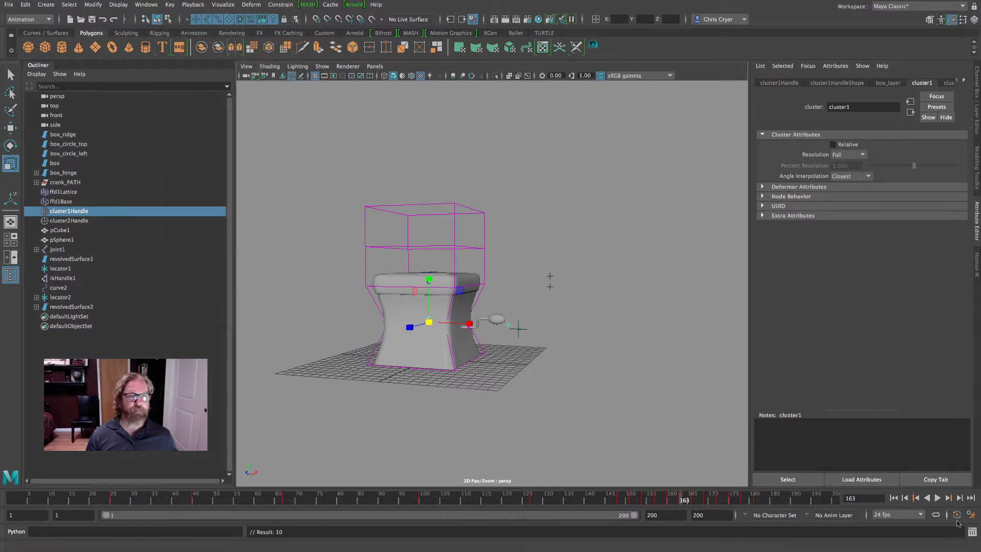
# Step: At the frame 166 key, scale cluster1Handle up uniformly for a slight bulge and set a key
pyautogui.click(948, 498)
pyautogui.moveTo(429, 322); pyautogui.dragTo(443, 323)
pyautogui.click(170, 5)
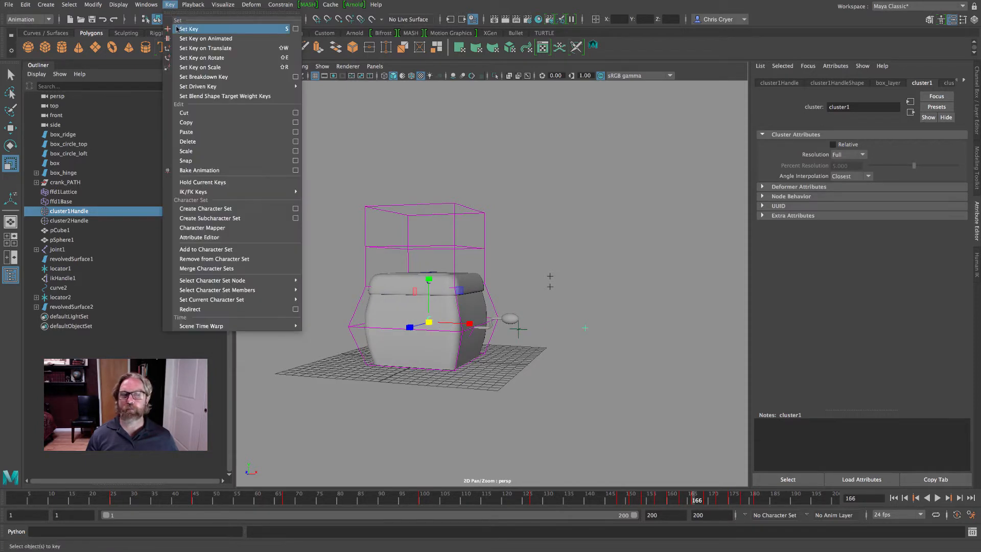
pyautogui.click(180, 30)
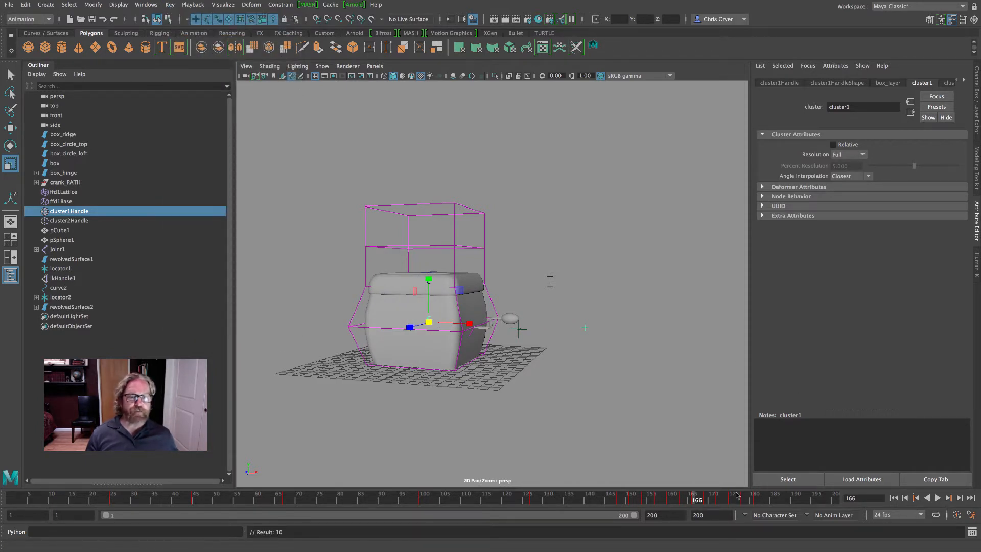
# Step: Open the Graph Editor on cluster1Handle's scale curves and scrub to frame 147 to compare the closely spaced keys with the box's bulge
pyautogui.click(146, 4)
pyautogui.moveTo(172, 58)
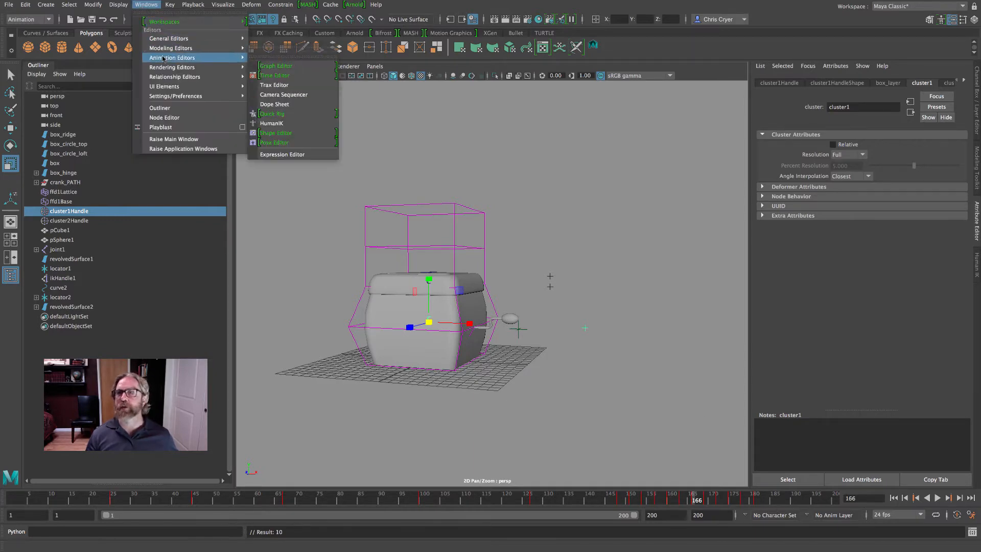
pyautogui.click(291, 64)
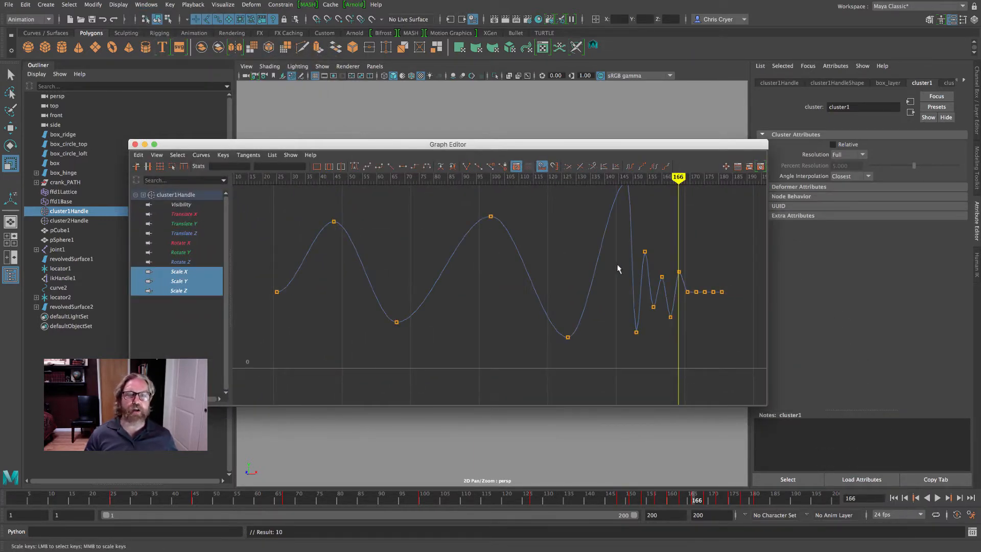
pyautogui.keyDown('ctrl'); pyautogui.keyDown('alt'); pyautogui.moveTo(591, 229); pyautogui.dragTo(760, 354); pyautogui.keyUp('alt'); pyautogui.keyUp('ctrl')
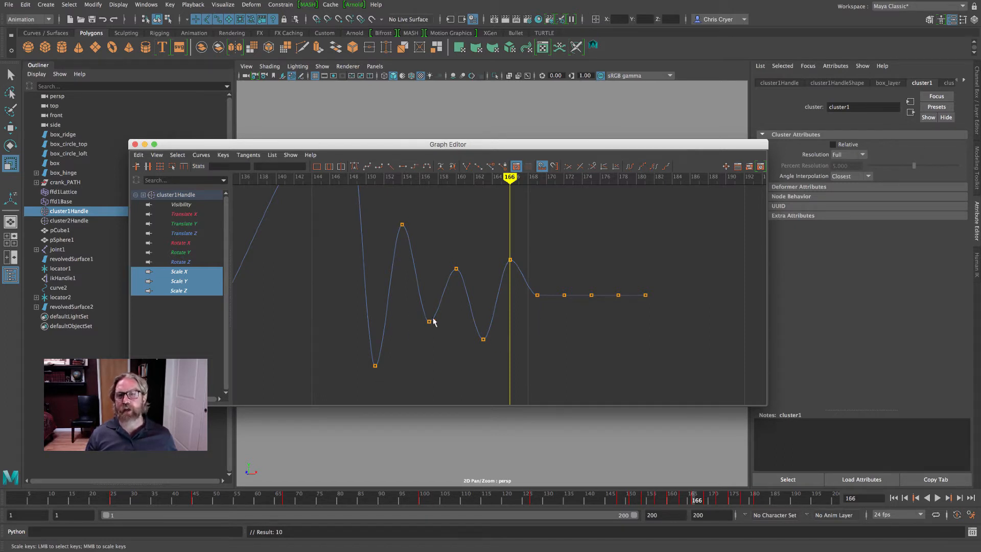
pyautogui.moveTo(353, 146); pyautogui.dragTo(735, 129)
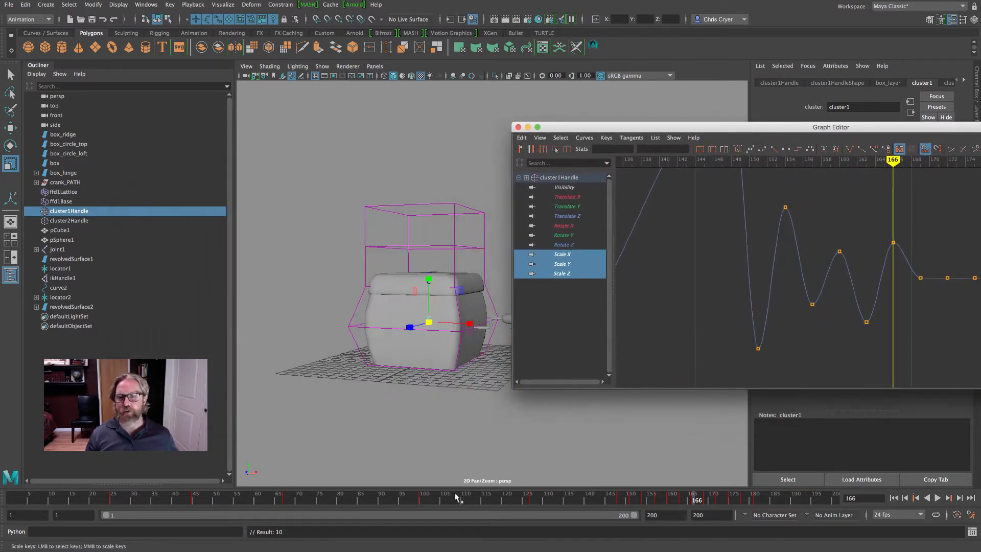
pyautogui.moveTo(604, 502)
pyautogui.mouseDown()
pyautogui.moveTo(700, 502)
pyautogui.moveTo(617, 500)
pyautogui.mouseUp()
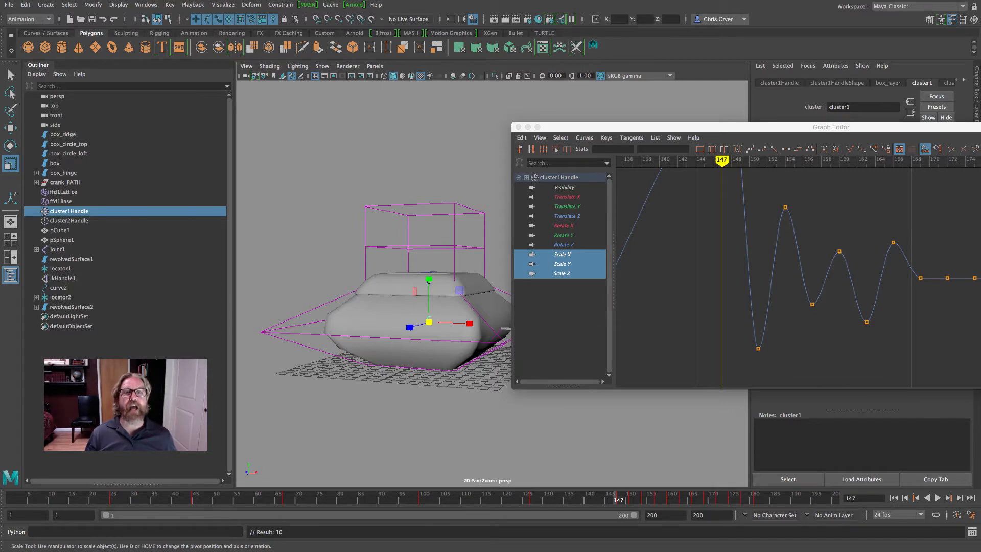
pyautogui.moveTo(685, 128); pyautogui.dragTo(372, 105)
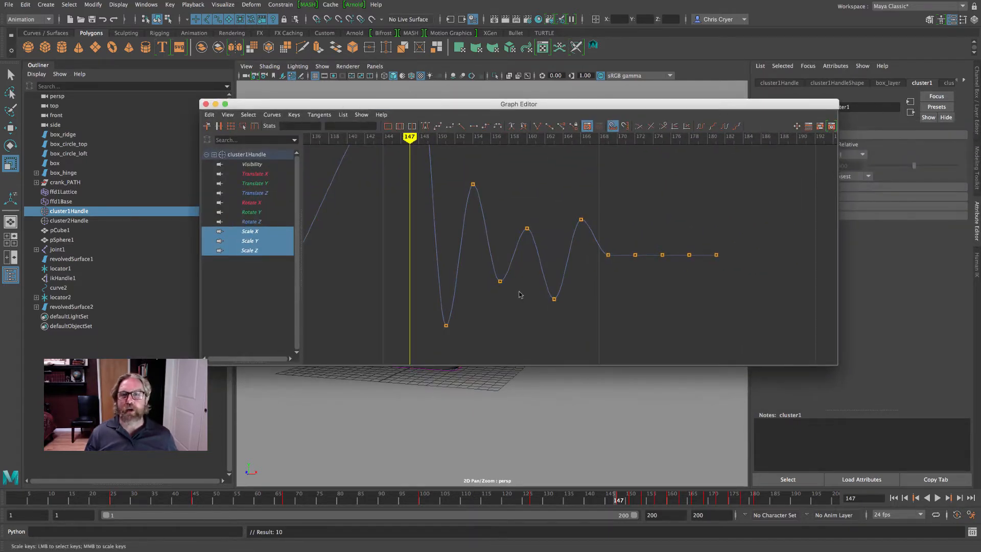
# Step: On the scale curve, lower the frame 157 key's value and raise the frame 160 key to about 1.374
pyautogui.moveTo(510, 303); pyautogui.dragTo(510, 301)
pyautogui.press('w')
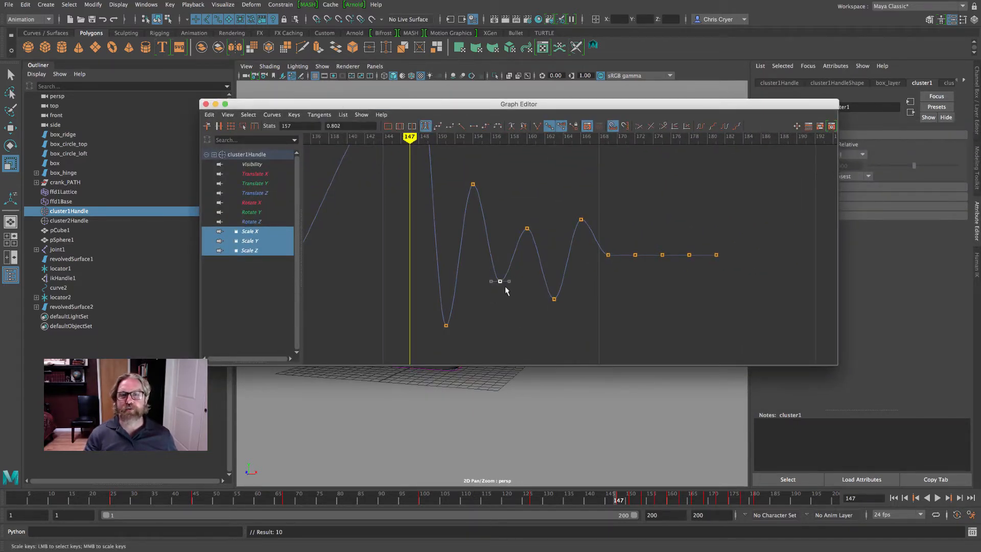
pyautogui.moveTo(515, 304); pyautogui.dragTo(506, 319, button='middle')
pyautogui.click(527, 229)
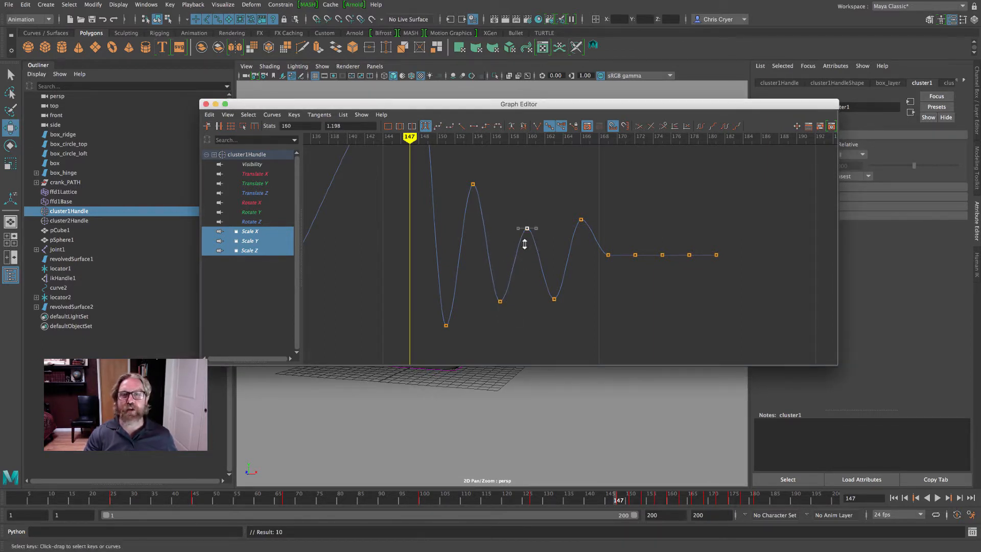
pyautogui.moveTo(526, 228); pyautogui.dragTo(461, 177, button='middle')
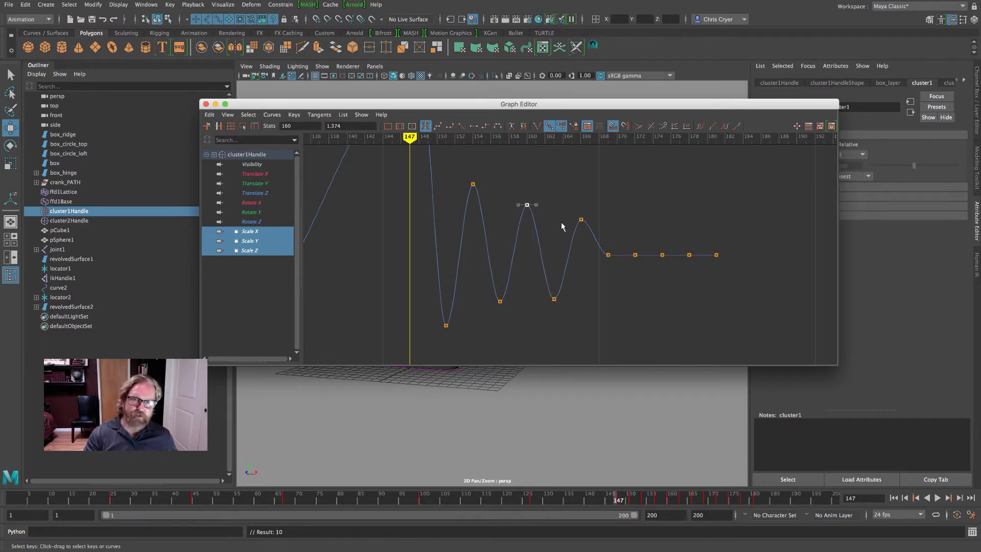
# Step: Raise the scale curve's frame 163 key to about 0.788 and lift the frame 172 key into a small peak
pyautogui.moveTo(544, 289); pyautogui.dragTo(587, 309)
pyautogui.moveTo(587, 309); pyautogui.dragTo(596, 293, button='middle')
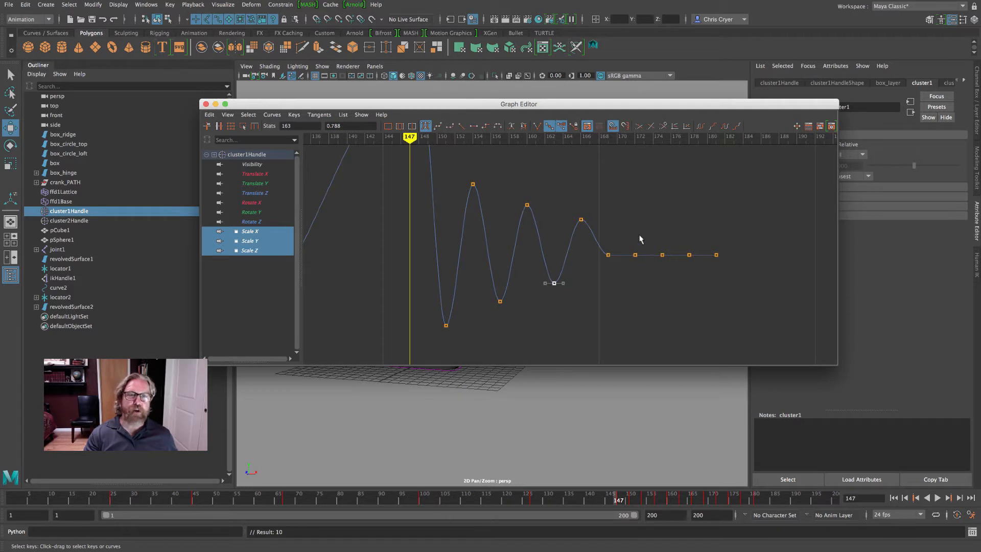
pyautogui.moveTo(629, 242); pyautogui.dragTo(648, 274)
pyautogui.moveTo(647, 274); pyautogui.dragTo(648, 249, button='middle')
# Step: Lower the scale curve's frame 169 key to about 0.925 and raise the frame 178 key to about 1.093
pyautogui.moveTo(601, 245); pyautogui.dragTo(621, 268)
pyautogui.moveTo(624, 270); pyautogui.dragTo(630, 287, button='middle')
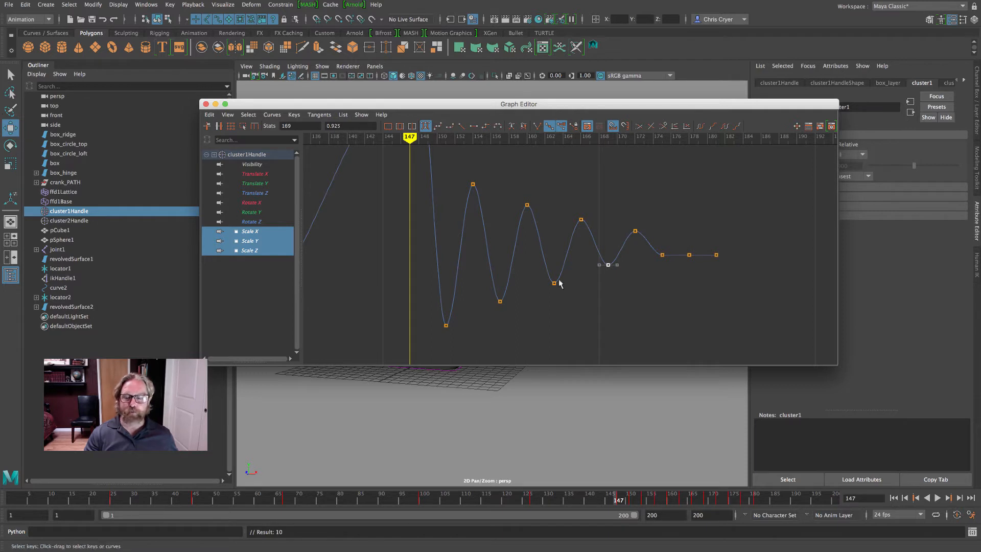
pyautogui.moveTo(684, 247); pyautogui.dragTo(696, 267)
pyautogui.moveTo(695, 267); pyautogui.dragTo(696, 256, button='middle')
# Step: Lower the scale curve's frame 45 peak slightly and raise the frame 100 peak to about 2.006
pyautogui.keyDown('alt'); pyautogui.moveTo(697, 305); pyautogui.dragTo(620, 281, button='right'); pyautogui.keyUp('alt')
pyautogui.keyDown('alt'); pyautogui.moveTo(620, 281); pyautogui.dragTo(666, 273, button='middle'); pyautogui.keyUp('alt')
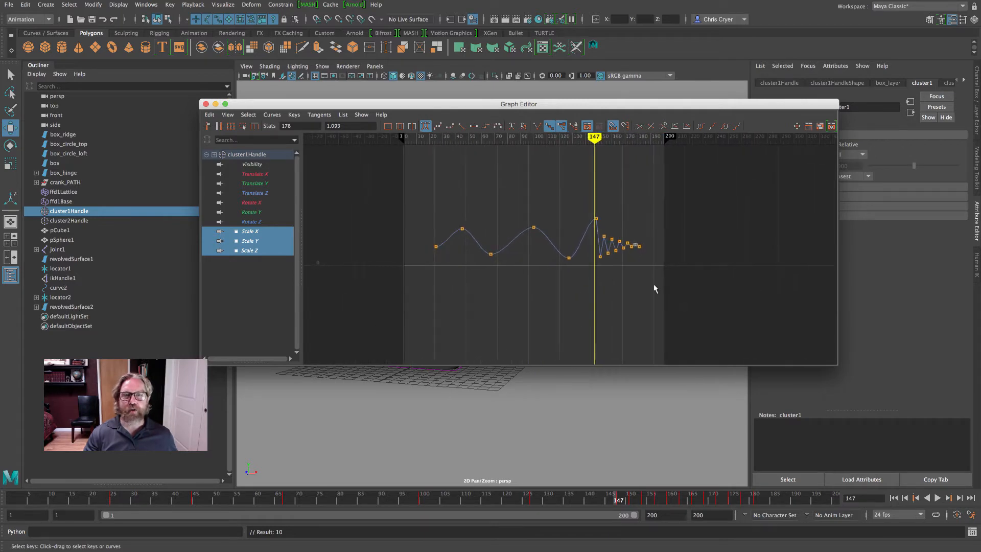
pyautogui.click(651, 289)
pyautogui.moveTo(651, 289)
pyautogui.keyDown('alt'); pyautogui.mouseDown(button='right')
pyautogui.moveTo(674, 289)
pyautogui.moveTo(658, 288)
pyautogui.mouseUp(button='right'); pyautogui.keyUp('alt')
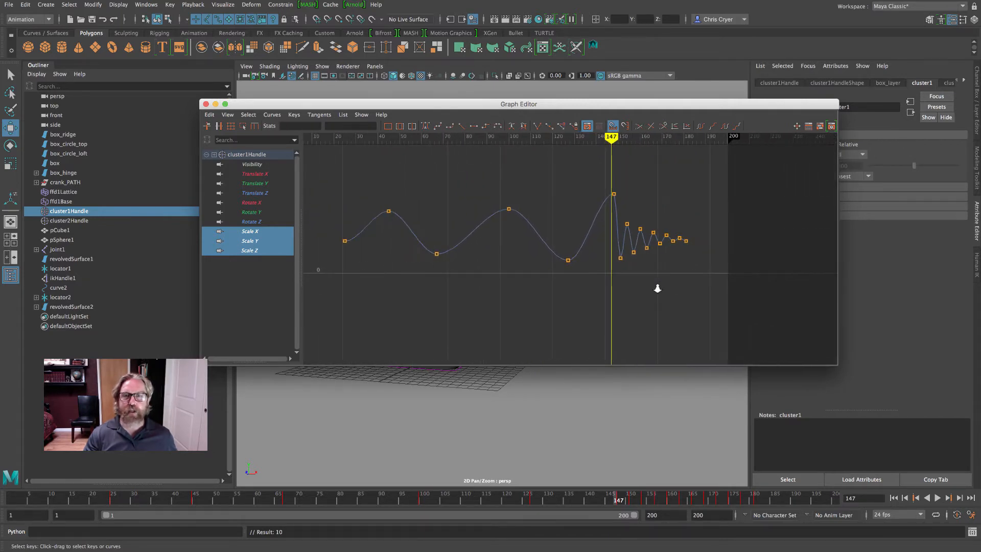
pyautogui.click(389, 211)
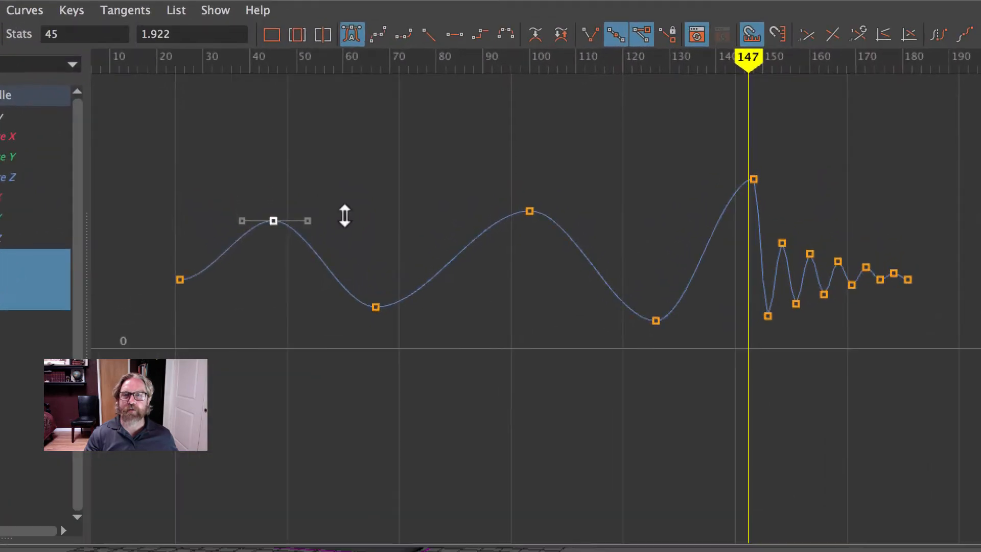
pyautogui.moveTo(498, 190); pyautogui.dragTo(555, 229)
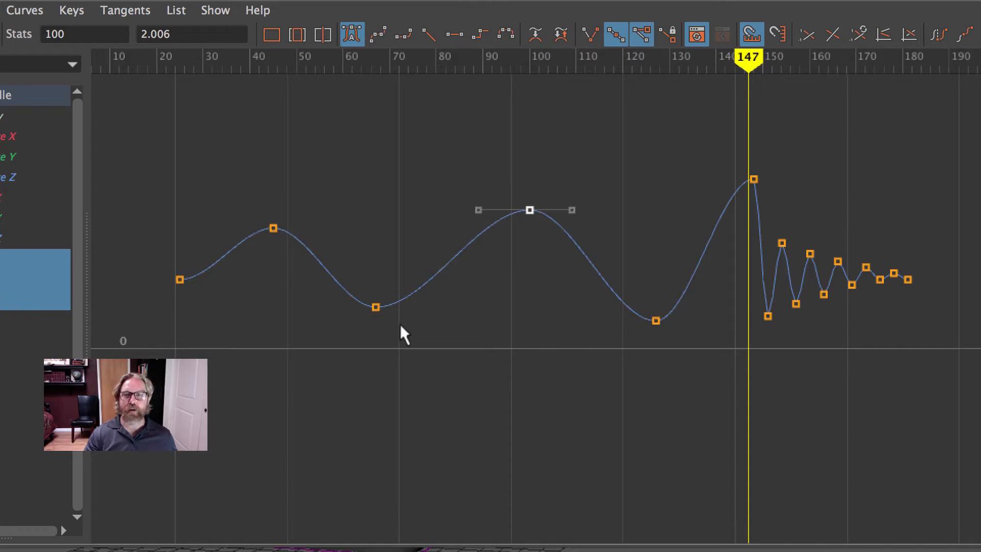
# Step: Lengthen the tangent handles of the scale curve's frame 100 key to broaden that peak
pyautogui.moveTo(352, 287); pyautogui.dragTo(400, 324)
pyautogui.moveTo(676, 340); pyautogui.dragTo(676, 339)
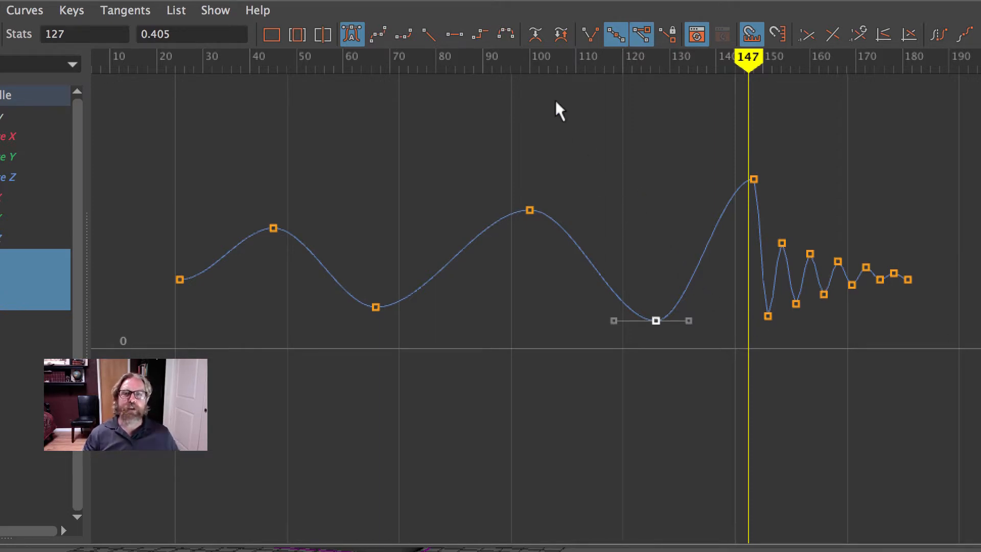
pyautogui.moveTo(504, 181); pyautogui.dragTo(555, 230)
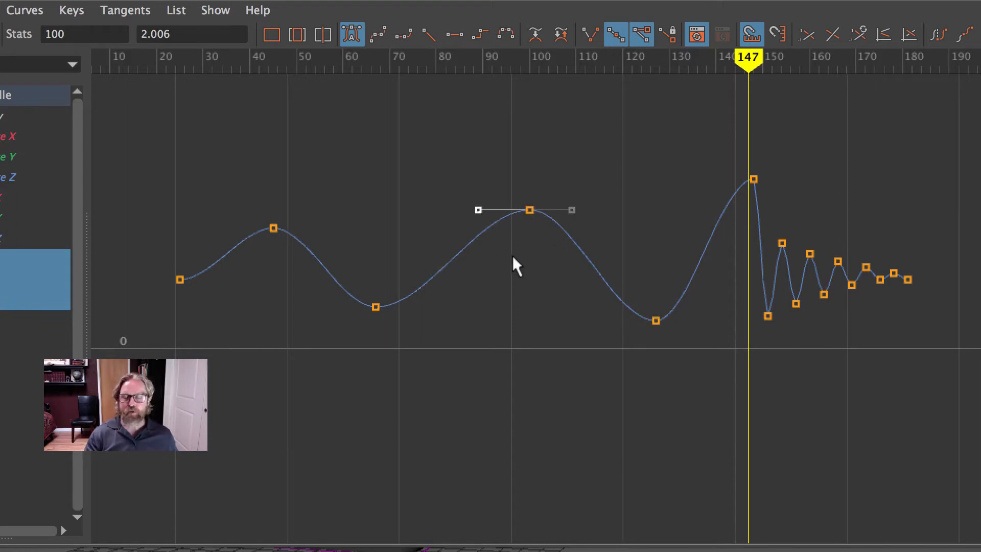
pyautogui.keyDown('shift'); pyautogui.moveTo(512, 255); pyautogui.dragTo(467, 247, button='middle'); pyautogui.keyUp('shift')
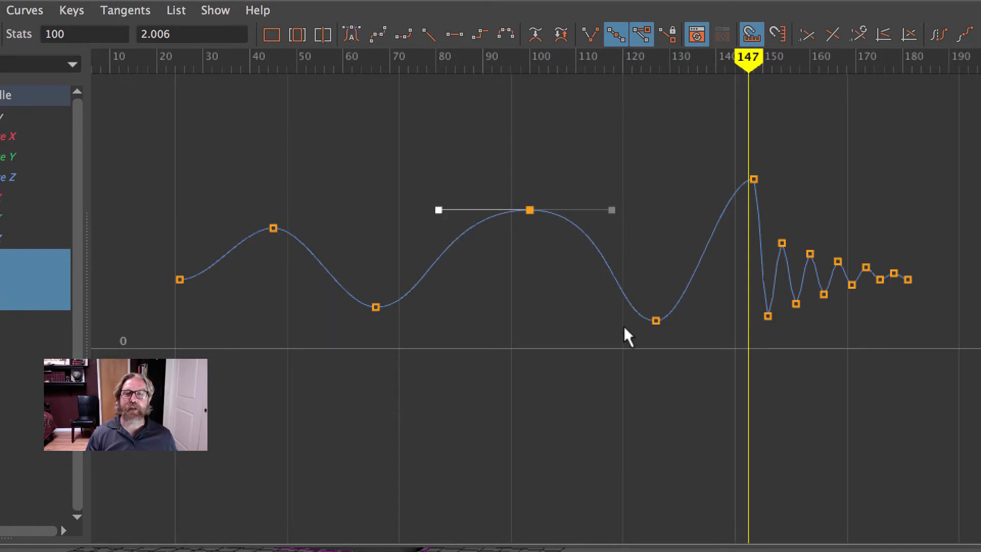
# Step: Convert the scale curve to non-weighted tangents
pyautogui.click(125, 10)
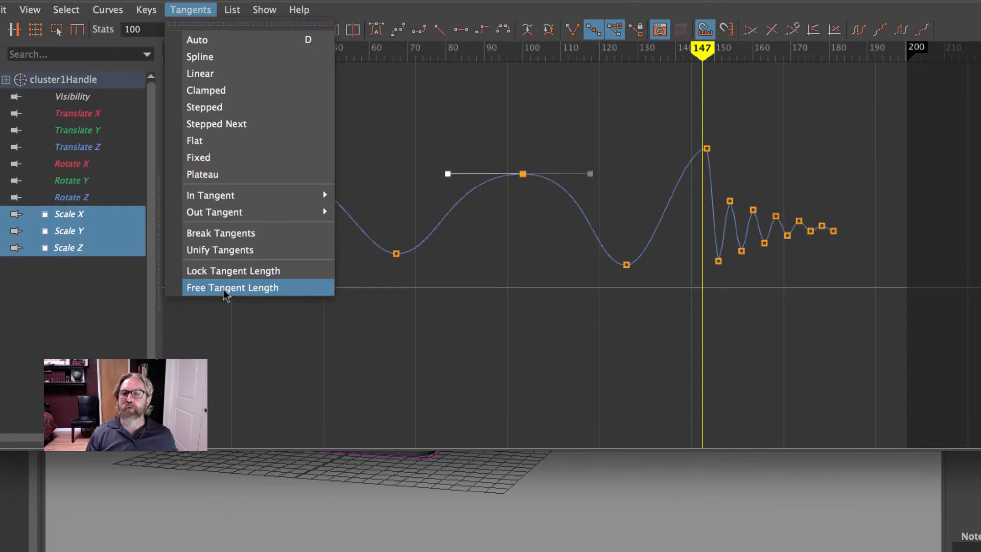
pyautogui.click(542, 221)
pyautogui.rightClick(539, 176)
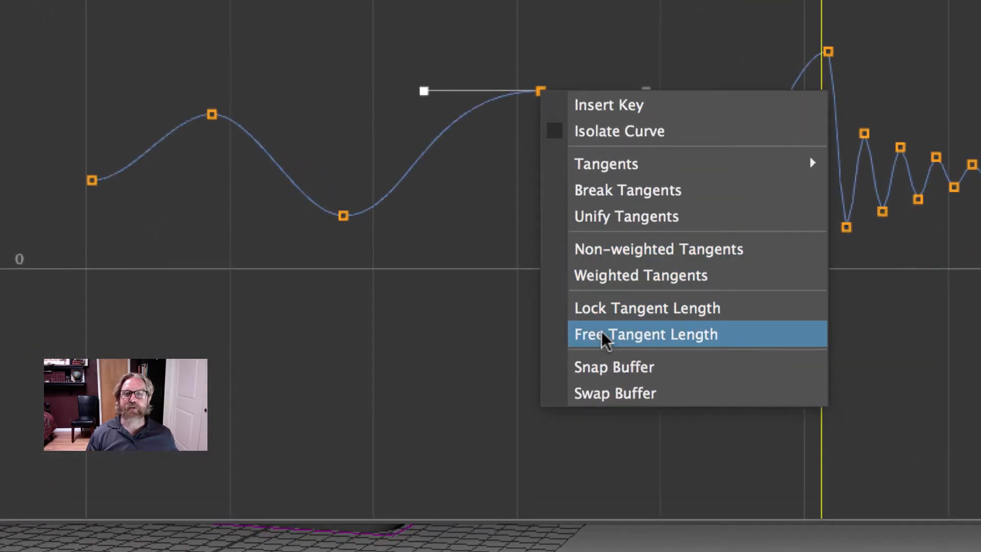
pyautogui.click(600, 272)
pyautogui.rightClick(540, 91)
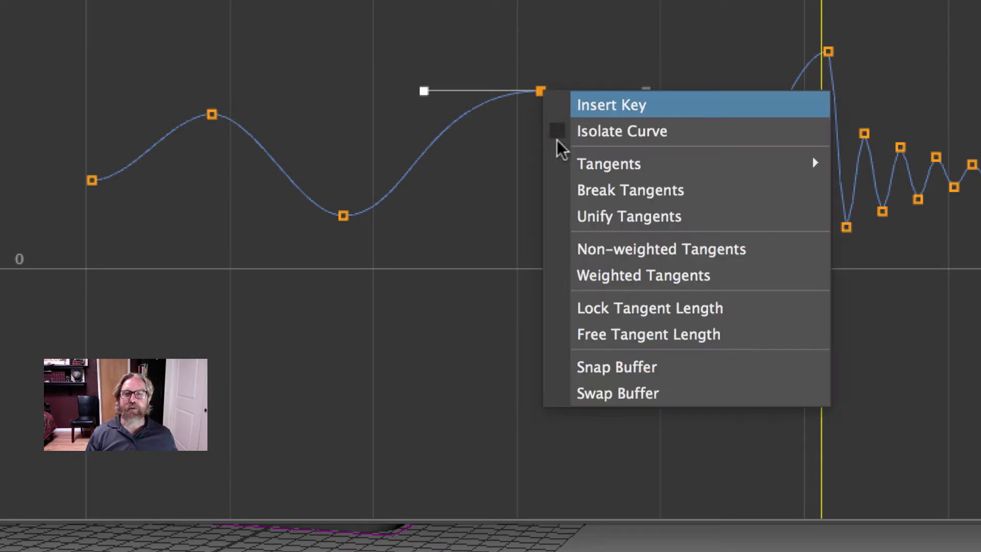
pyautogui.click(596, 246)
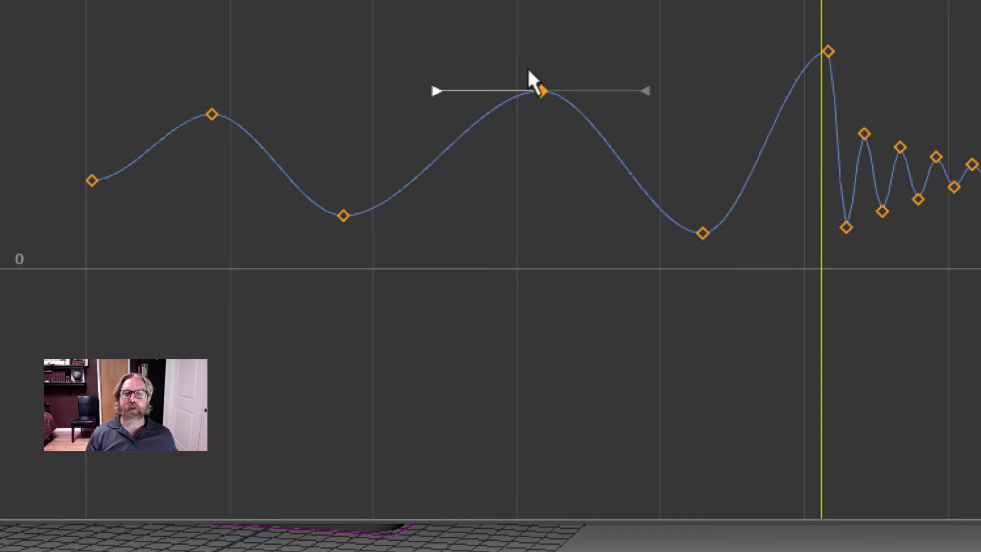
# Step: Make the scale curve's tangents weighted and lengthen the frame 100 key's handles to broaden its peak
pyautogui.click(541, 91)
pyautogui.rightClick(541, 90)
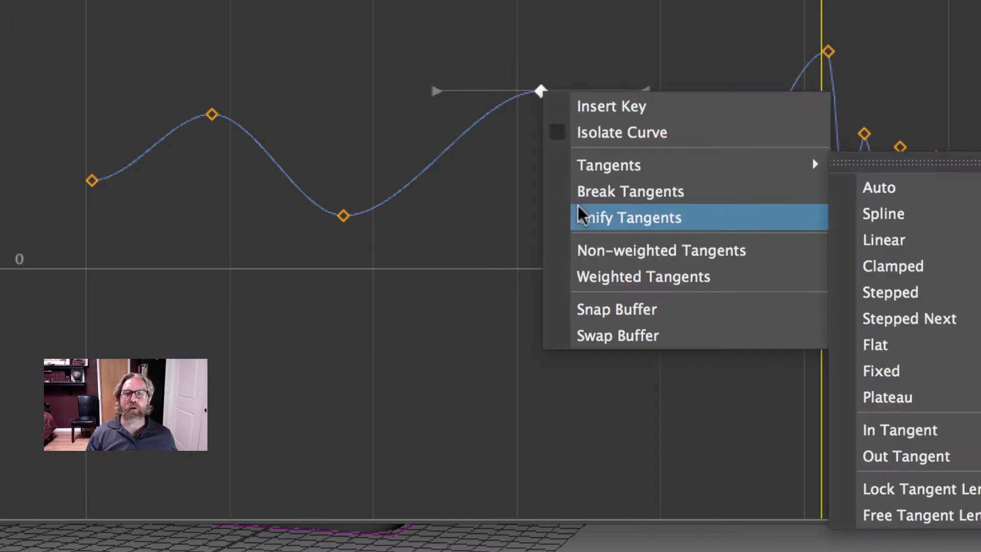
pyautogui.click(614, 276)
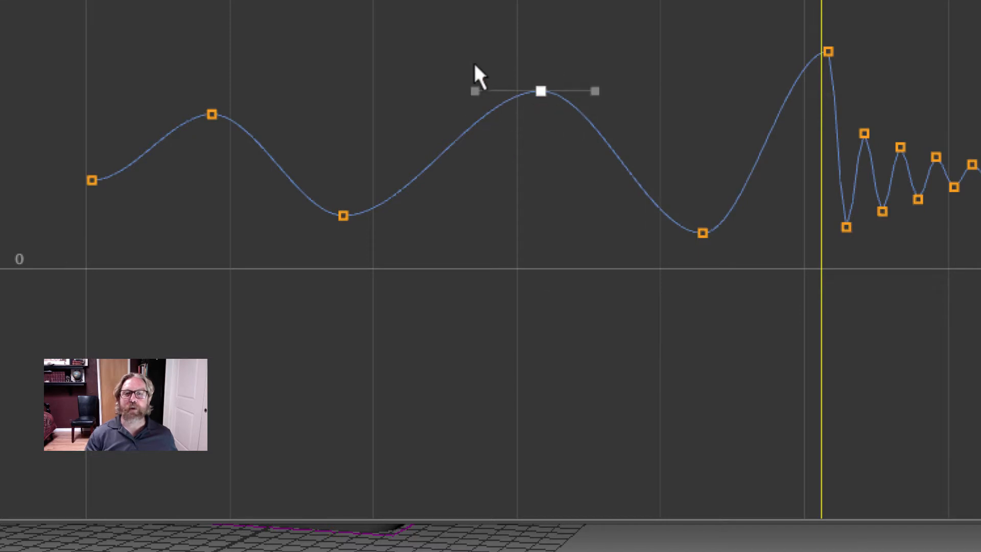
pyautogui.click(488, 105)
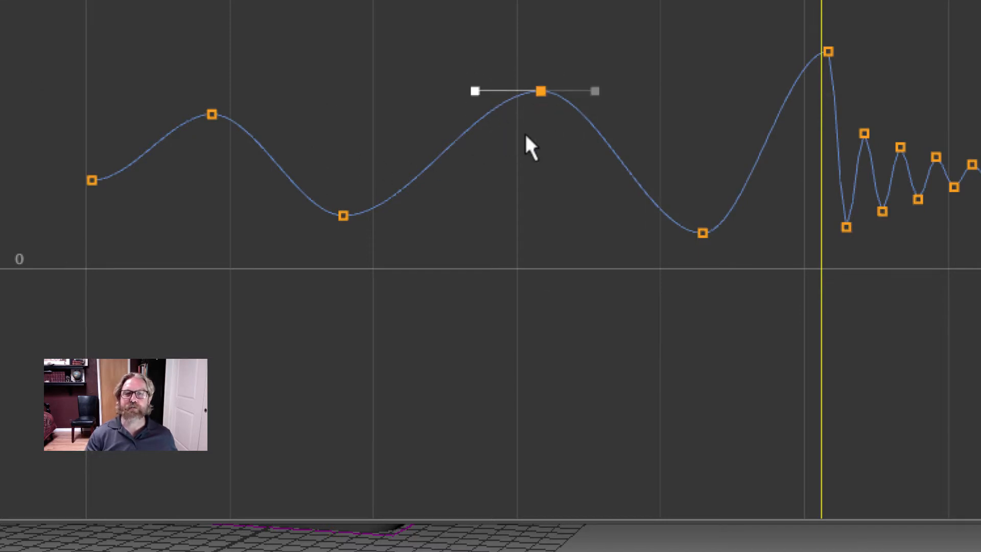
pyautogui.moveTo(523, 121); pyautogui.dragTo(472, 129, button='middle')
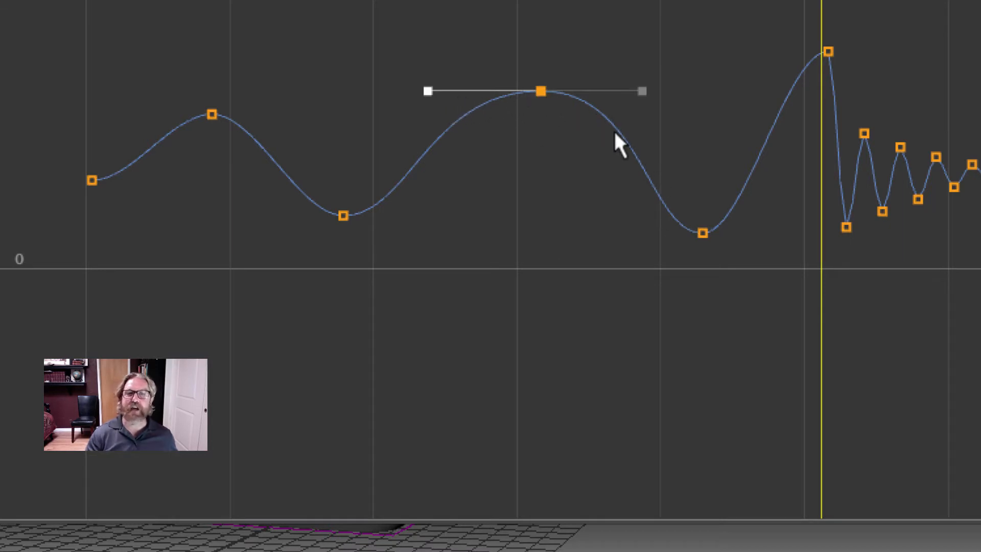
# Step: Try reshaping the frame 148 peak by moving its incoming handle while the tangents are unified, and undo it
pyautogui.keyDown('alt'); pyautogui.moveTo(891, 267); pyautogui.dragTo(937, 162, button='right'); pyautogui.keyUp('alt')
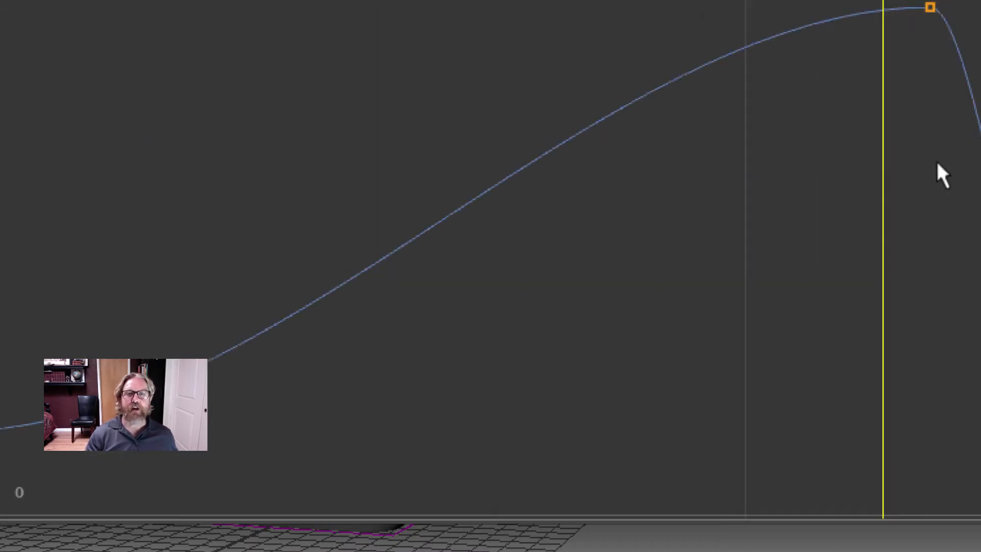
pyautogui.keyDown('alt'); pyautogui.moveTo(890, 148); pyautogui.dragTo(793, 106, button='middle'); pyautogui.keyUp('alt')
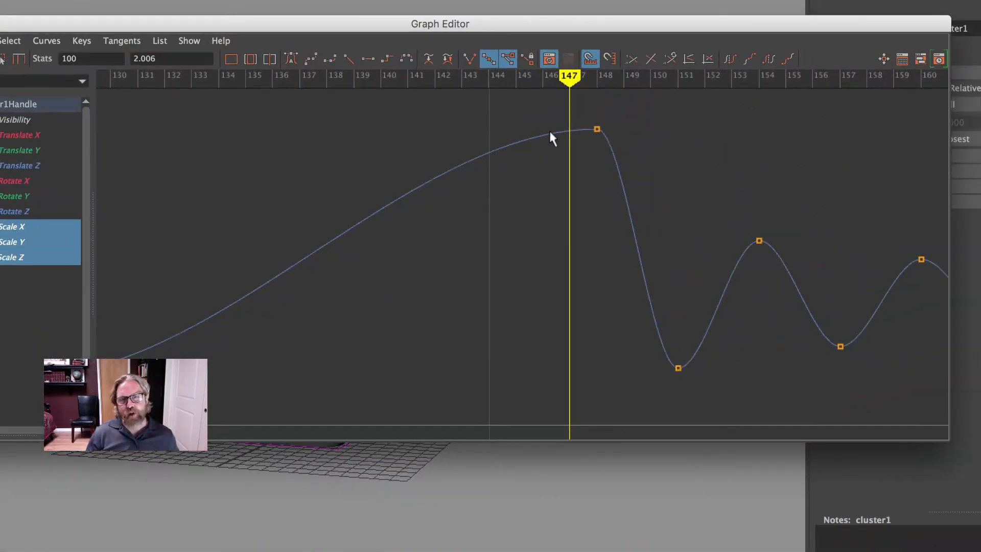
pyautogui.moveTo(585, 115); pyautogui.dragTo(618, 150)
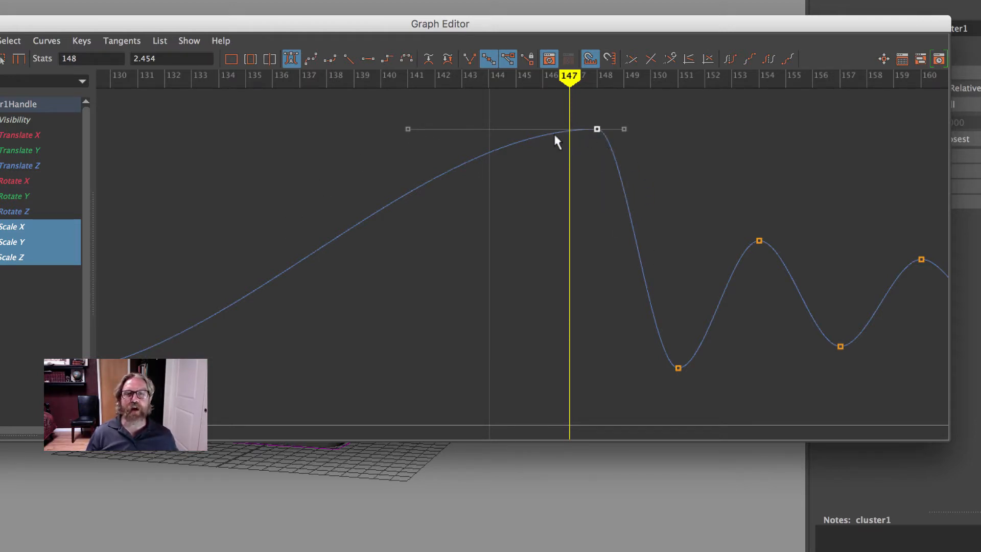
pyautogui.click(407, 129)
pyautogui.moveTo(438, 167); pyautogui.dragTo(401, 162, button='middle')
pyautogui.hotkey('ctrl', 'z')
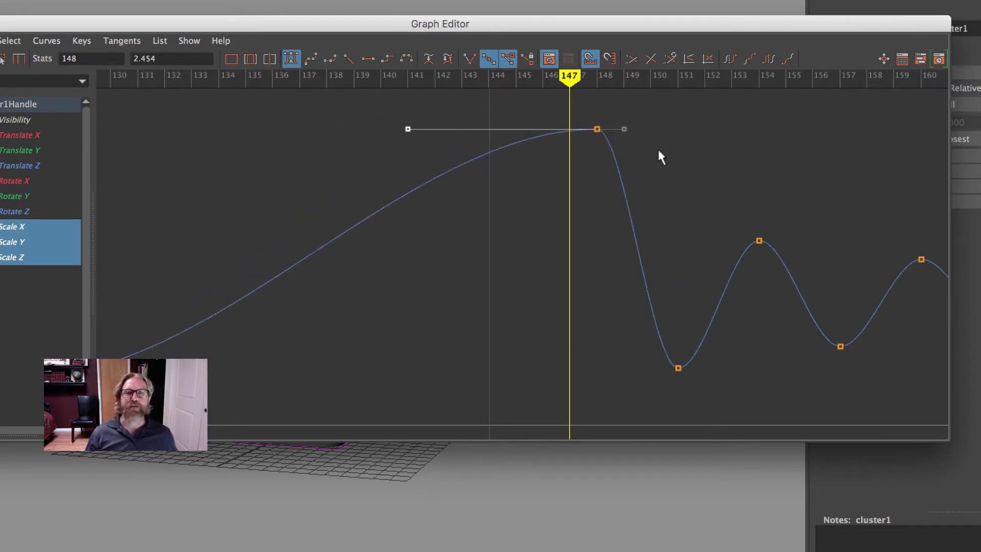
pyautogui.moveTo(598, 137); pyautogui.dragTo(598, 136)
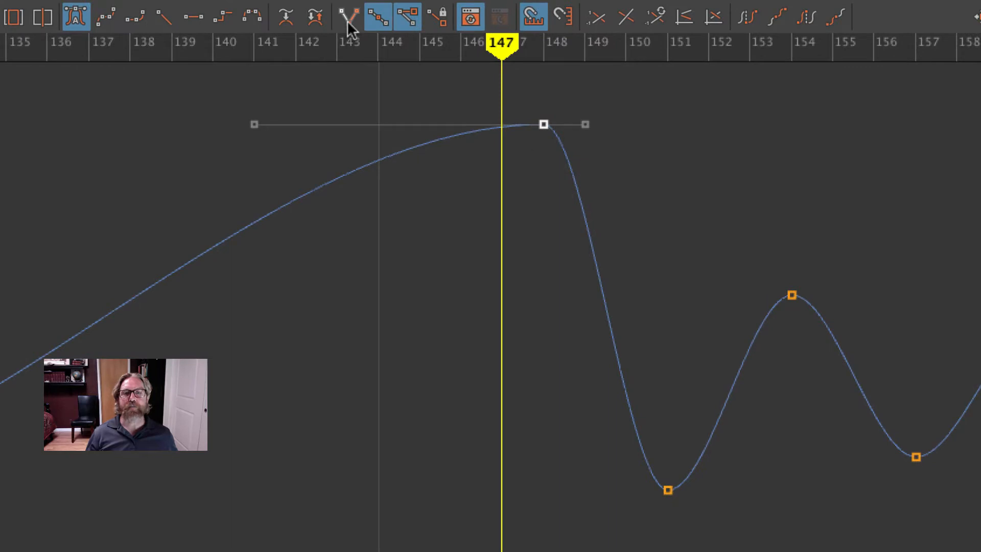
pyautogui.click(667, 262)
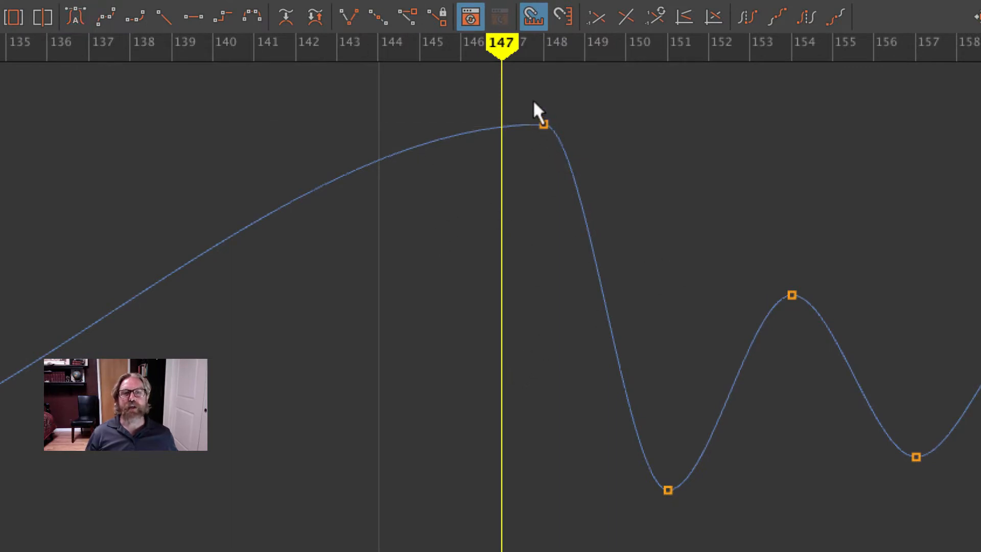
# Step: Try once more to shift the frame 148 key's incoming handle without breaking its tangents, and undo the change
pyautogui.click(543, 124)
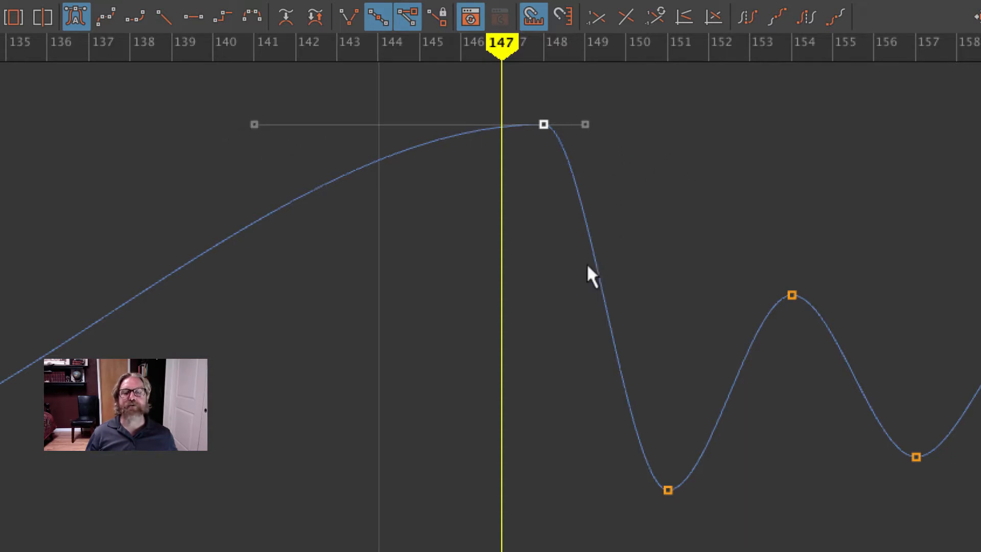
pyautogui.moveTo(212, 101); pyautogui.dragTo(285, 215)
pyautogui.moveTo(285, 215); pyautogui.dragTo(288, 228, button='middle')
pyautogui.press('z')
pyautogui.click(508, 234)
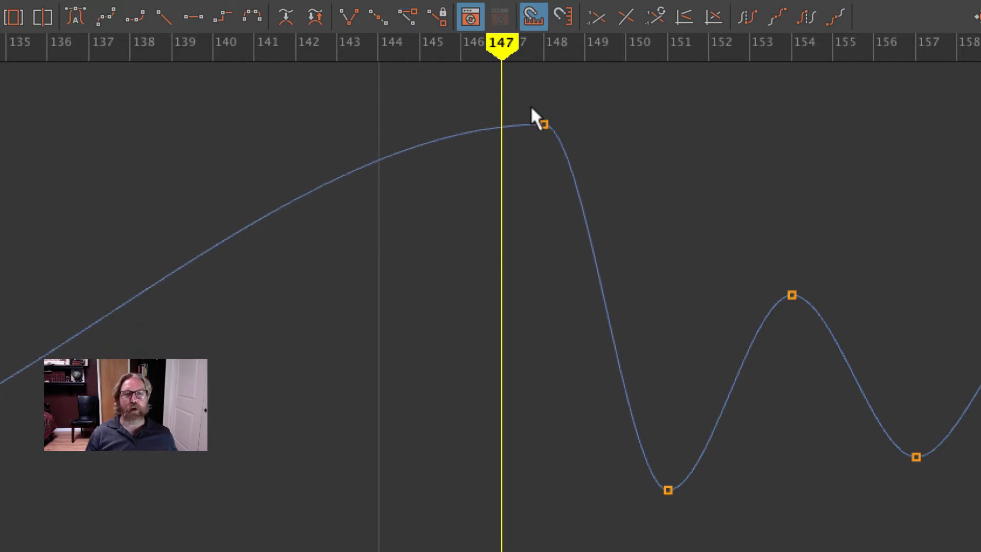
# Step: Break the frame 148 key's tangents, then lengthen its incoming handle and point its outgoing handle steeply downward
pyautogui.moveTo(531, 105); pyautogui.dragTo(556, 196)
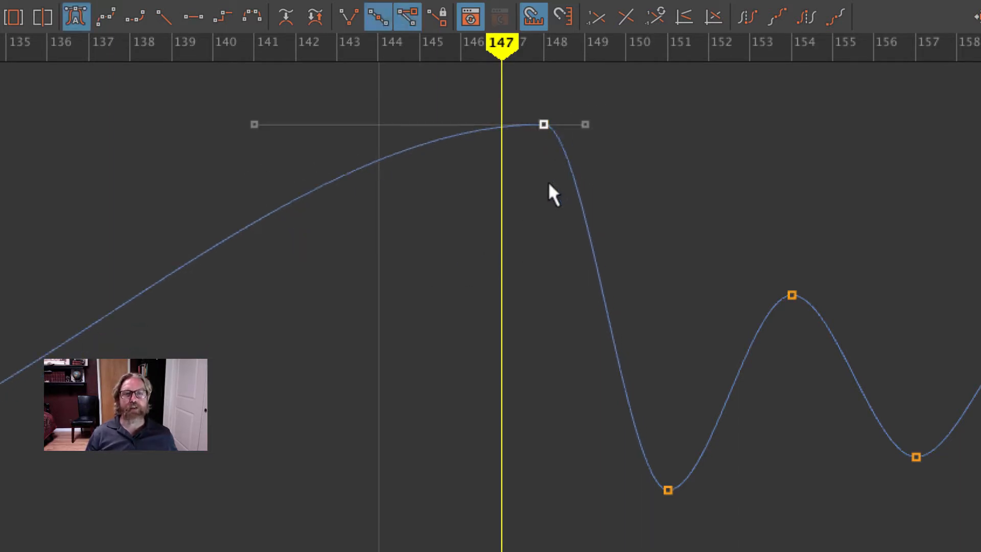
pyautogui.click(348, 17)
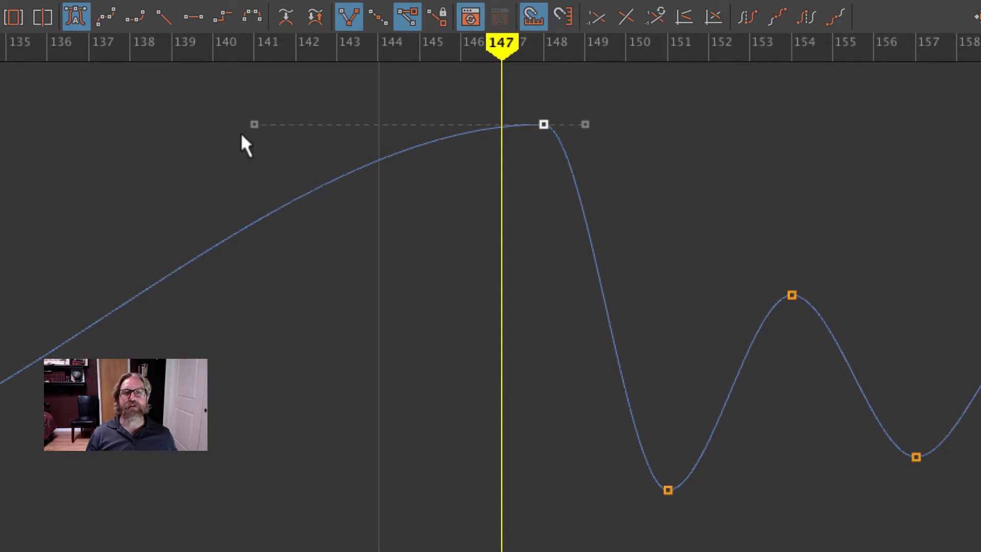
pyautogui.moveTo(275, 150); pyautogui.dragTo(276, 150)
pyautogui.moveTo(398, 208); pyautogui.dragTo(212, 199, button='middle')
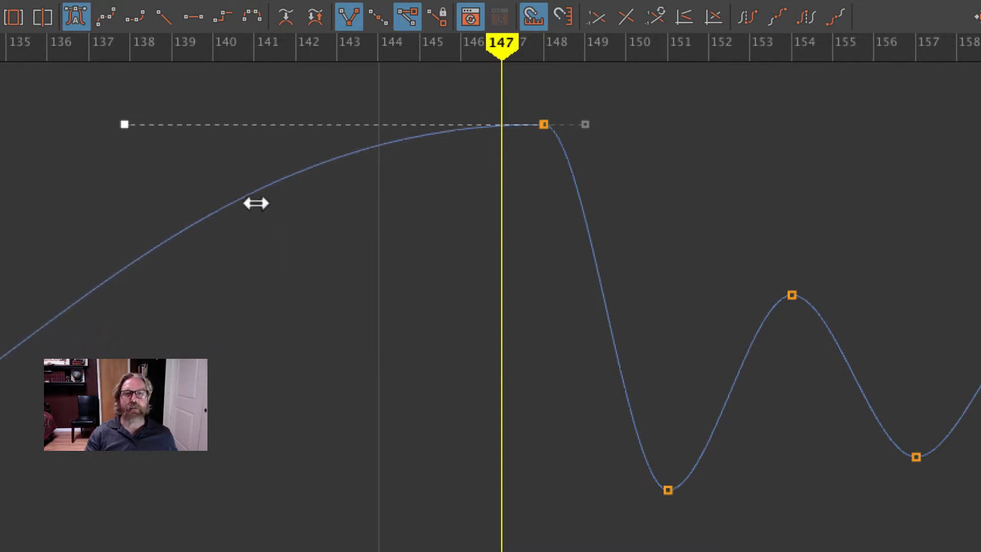
pyautogui.moveTo(612, 159); pyautogui.dragTo(611, 159)
pyautogui.moveTo(612, 159); pyautogui.dragTo(614, 237, button='middle')
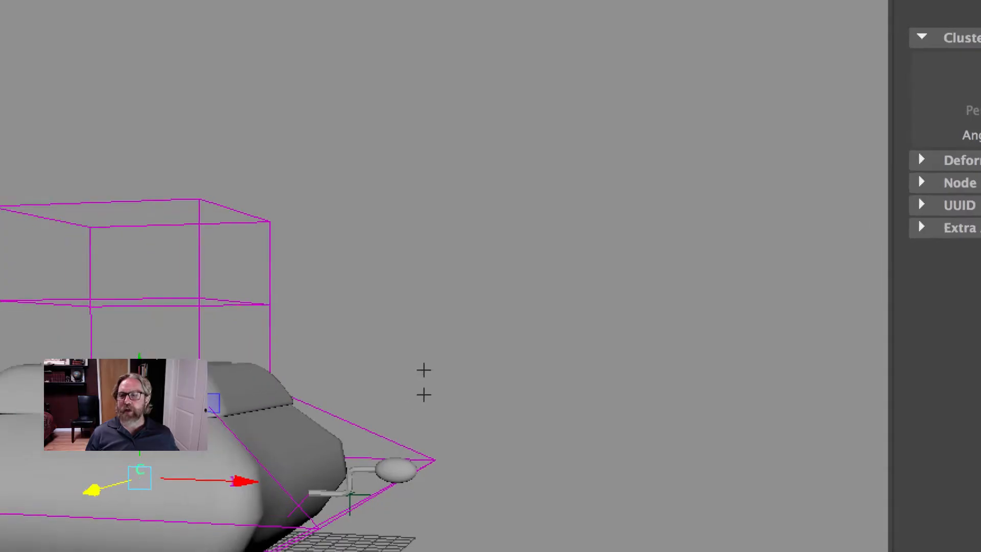
# Step: Play back the animation to check the box's bulging, pinching and final wobble
pyautogui.hotkey('alt', 'v')
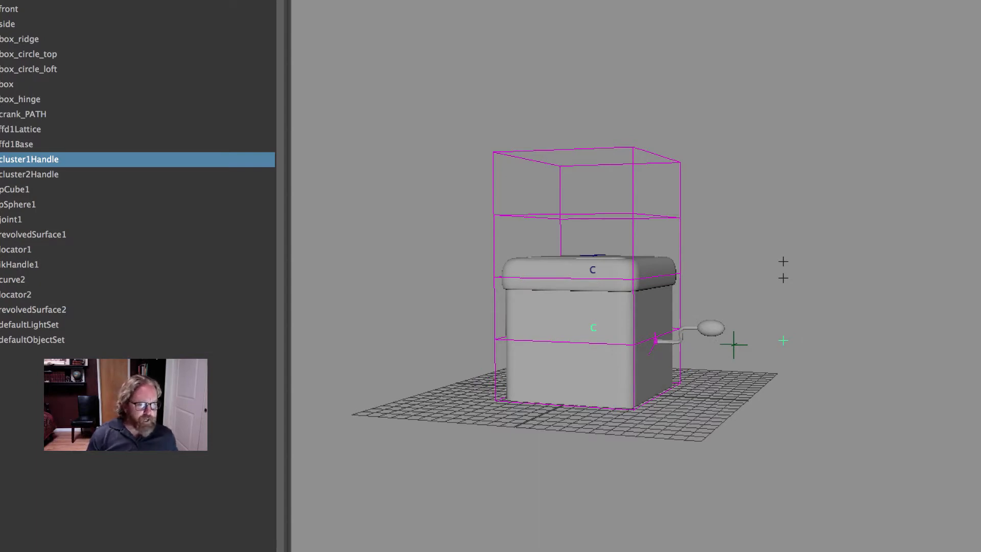
pyautogui.press('w')
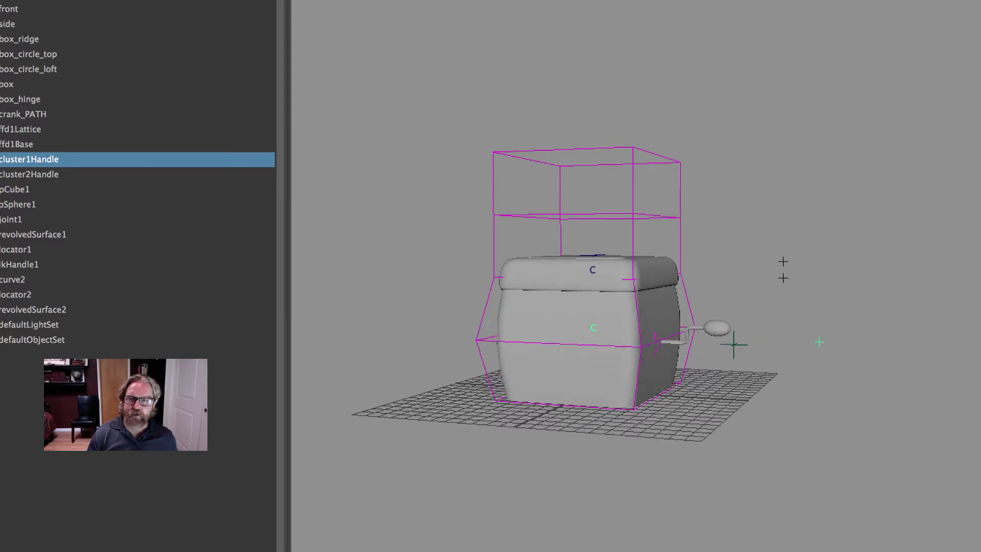
pyautogui.hotkey('alt', 'v')
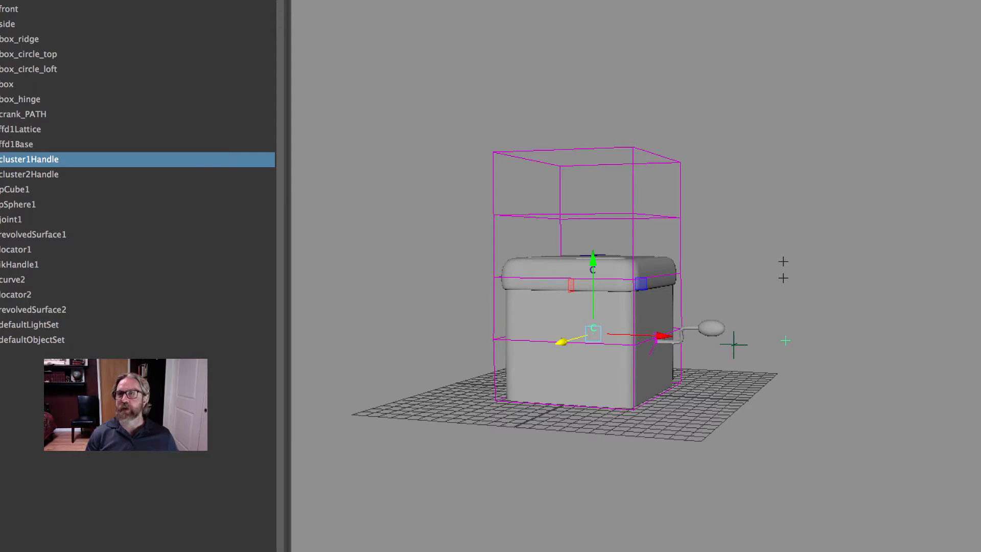
# Step: Reopen the Graph Editor and display only cluster1Handle's Scale X, Scale Y and Scale Z curves
pyautogui.click(143, 1)
pyautogui.moveTo(18, 12)
pyautogui.click(203, 35)
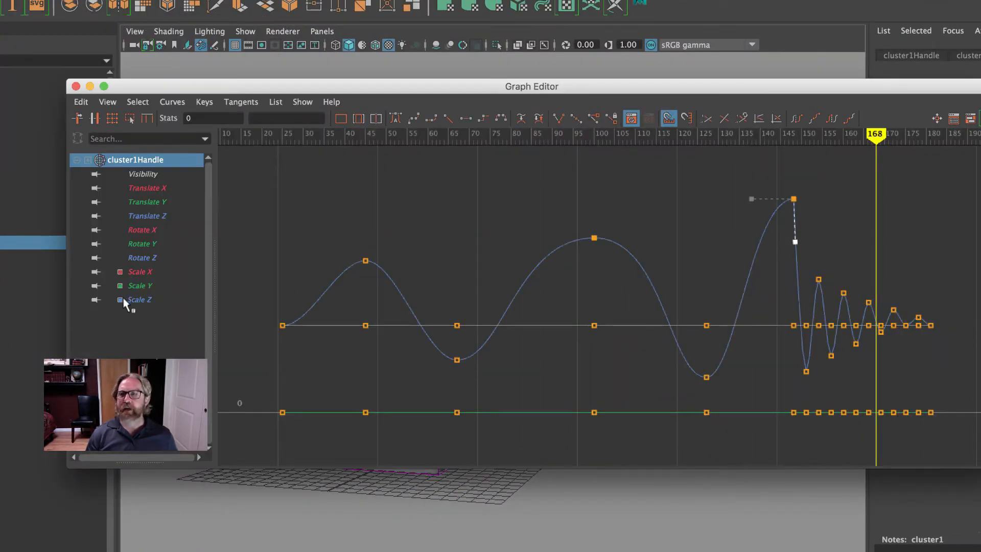
pyautogui.click(125, 299)
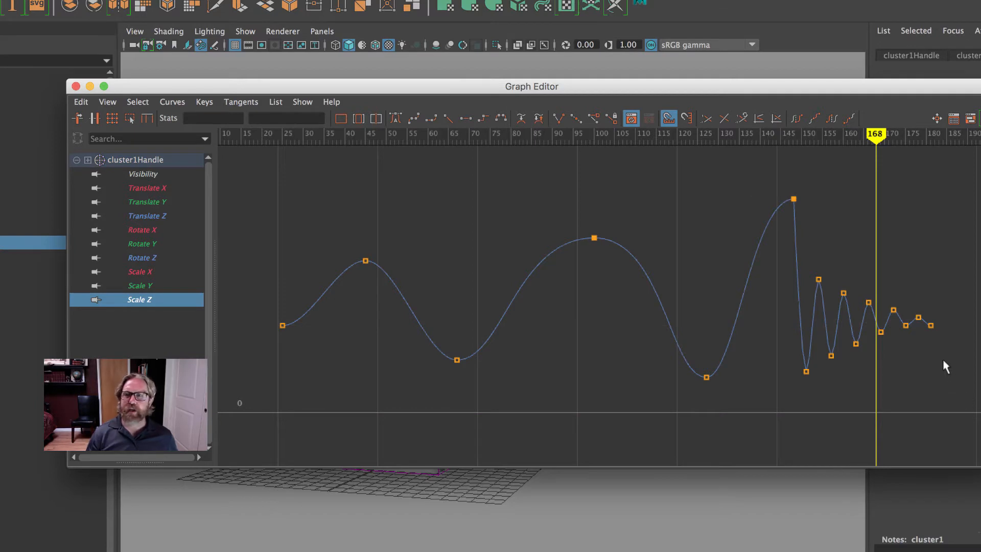
pyautogui.click(138, 284)
pyautogui.keyDown('shift'); pyautogui.click(139, 274); pyautogui.keyUp('shift')
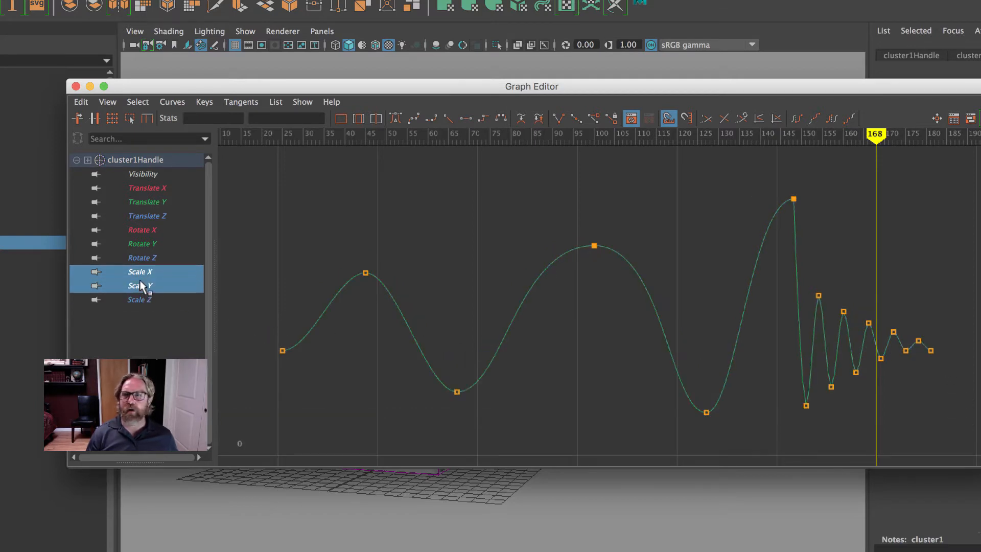
pyautogui.click(139, 288)
pyautogui.keyDown('shift'); pyautogui.click(143, 276); pyautogui.keyUp('shift')
pyautogui.keyDown('shift'); pyautogui.click(143, 296); pyautogui.keyUp('shift')
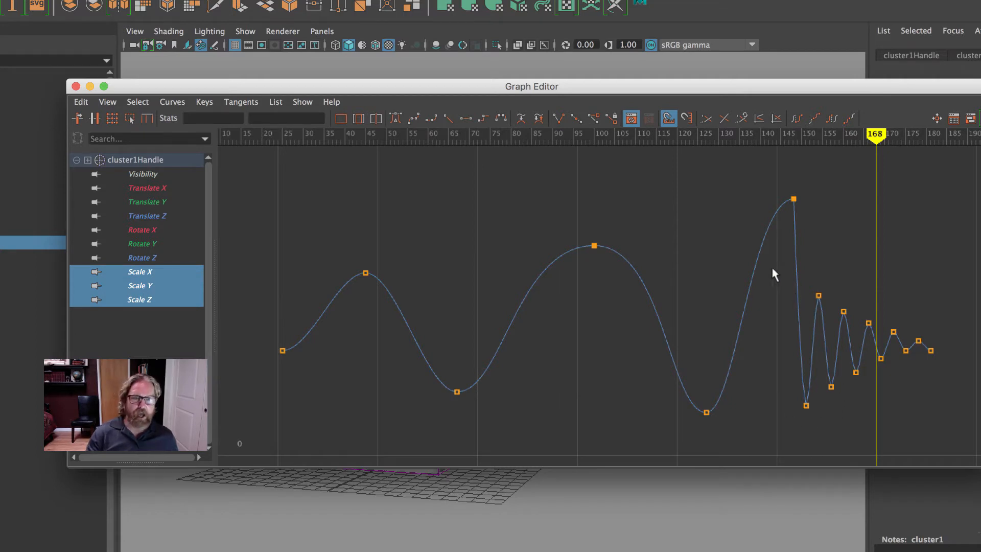
# Step: Examine the wobble keys between frames 148 and 181 up close, followed by the full scale curves
pyautogui.keyDown('ctrl'); pyautogui.keyDown('alt'); pyautogui.moveTo(766, 265); pyautogui.dragTo(943, 414); pyautogui.keyUp('alt'); pyautogui.keyUp('ctrl')
pyautogui.keyDown('alt'); pyautogui.moveTo(905, 377); pyautogui.dragTo(783, 363, button='right'); pyautogui.keyUp('alt')
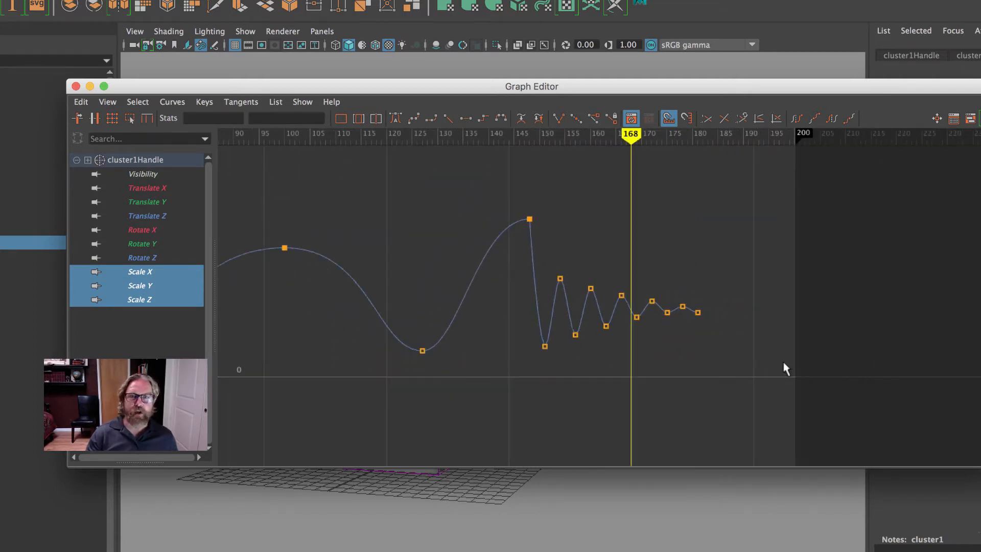
pyautogui.moveTo(495, 201); pyautogui.dragTo(755, 394)
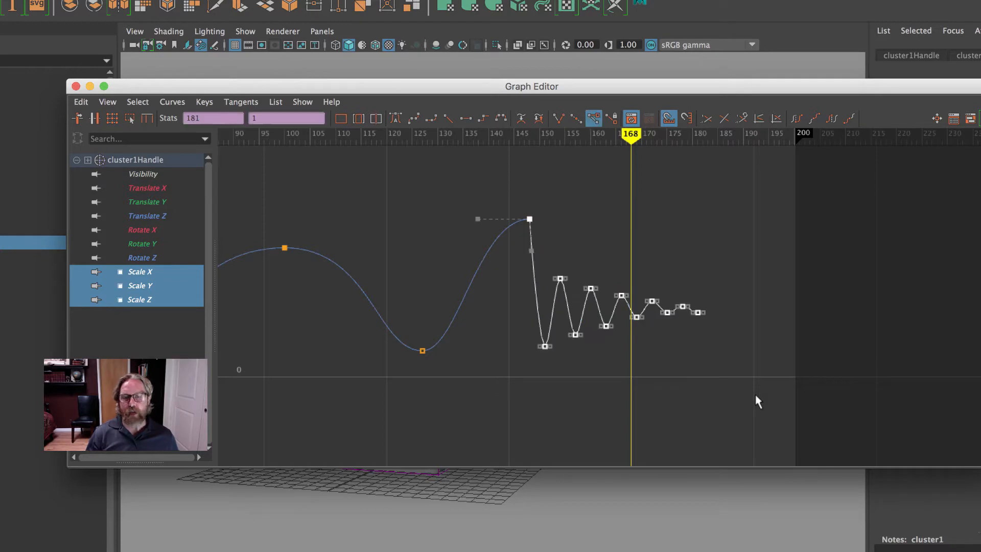
pyautogui.press('f')
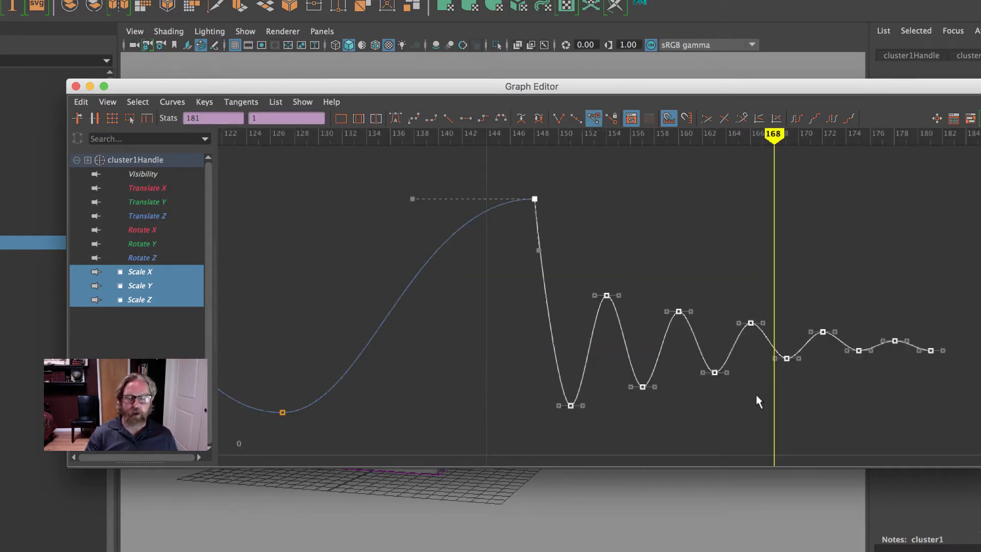
pyautogui.scroll(-2, 756, 394)
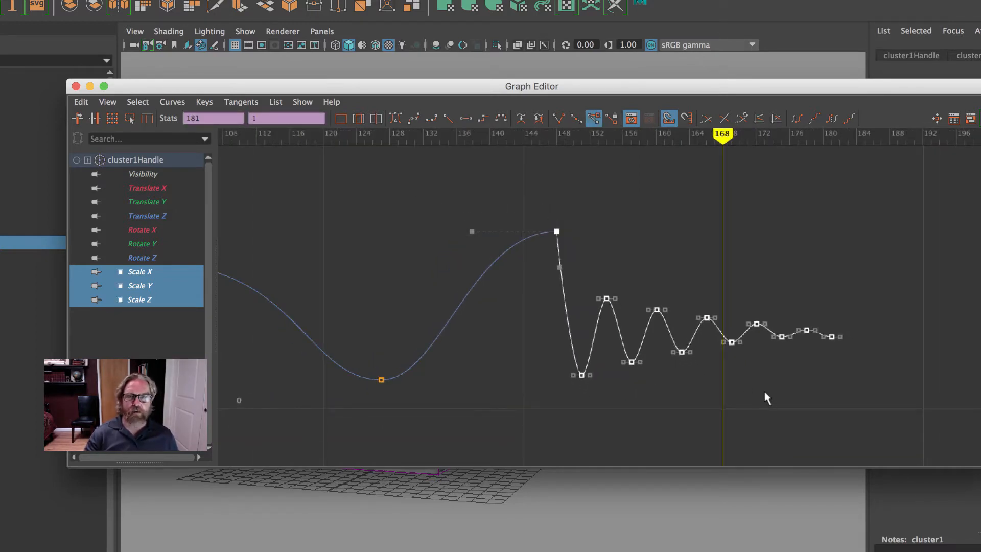
pyautogui.keyDown('alt'); pyautogui.moveTo(776, 384); pyautogui.dragTo(669, 373, button='right'); pyautogui.keyUp('alt')
pyautogui.moveTo(343, 236); pyautogui.dragTo(653, 353)
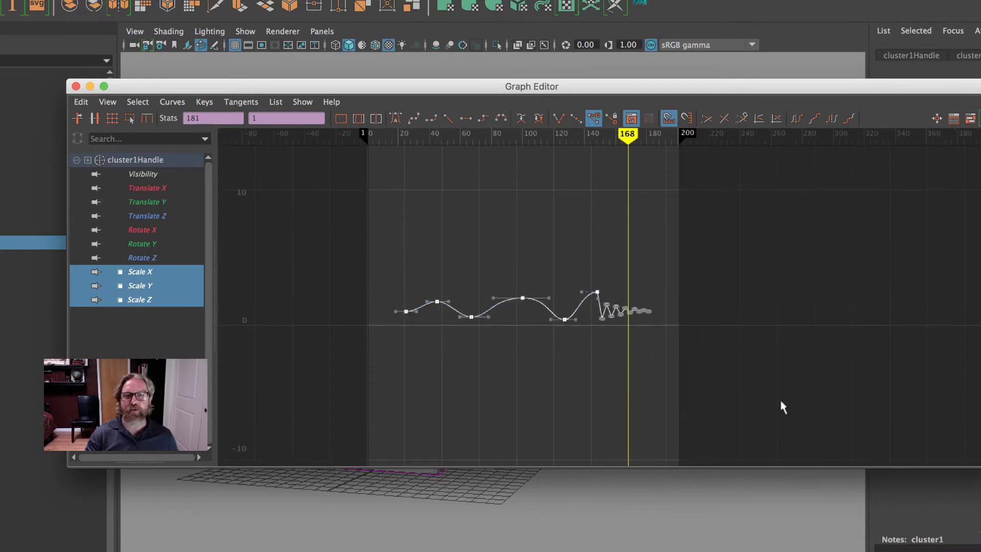
pyautogui.press('a')
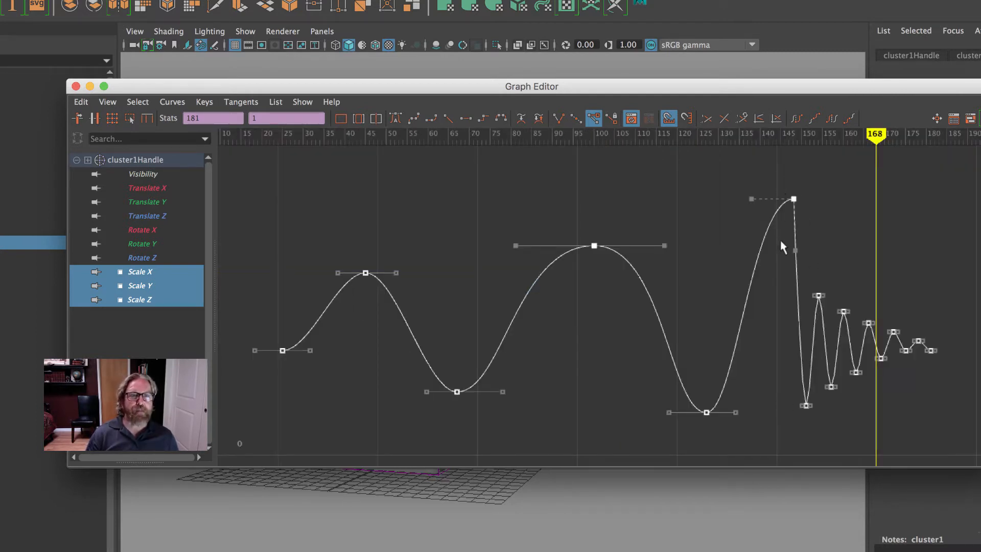
# Step: Focus on the wobble keys after frame 148 and slightly lower the peak key at frame 154
pyautogui.moveTo(783, 246); pyautogui.dragTo(957, 435)
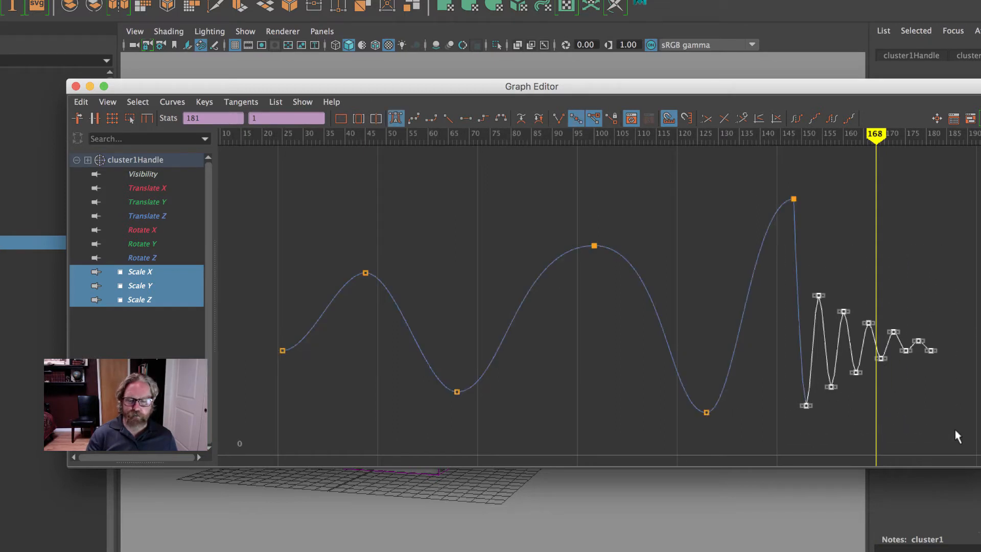
pyautogui.press('f')
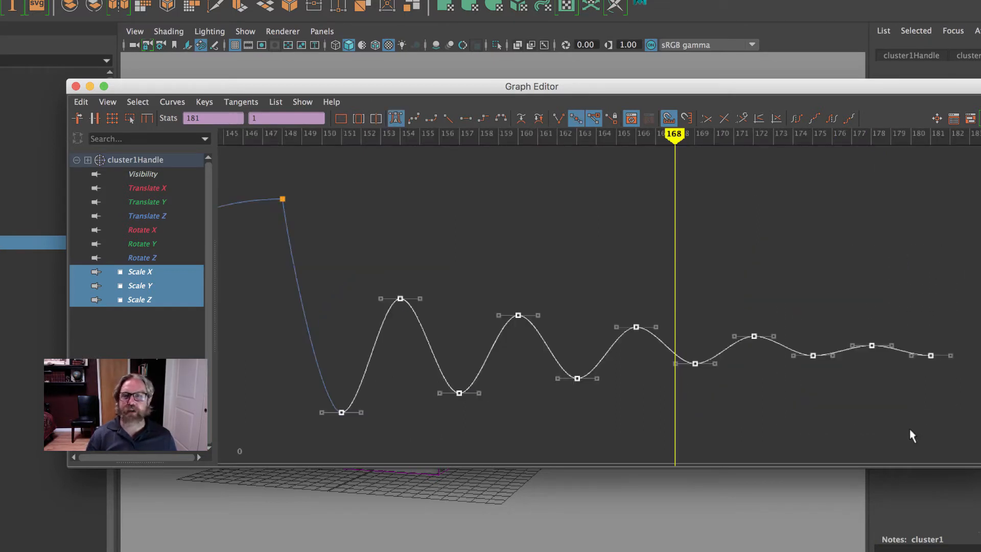
pyautogui.click(400, 298)
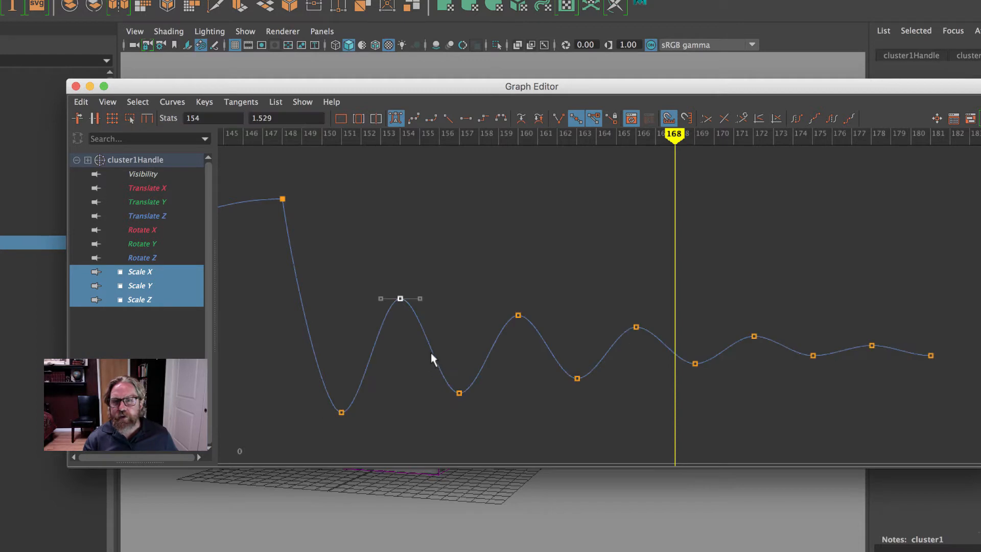
pyautogui.moveTo(284, 82); pyautogui.dragTo(743, 84)
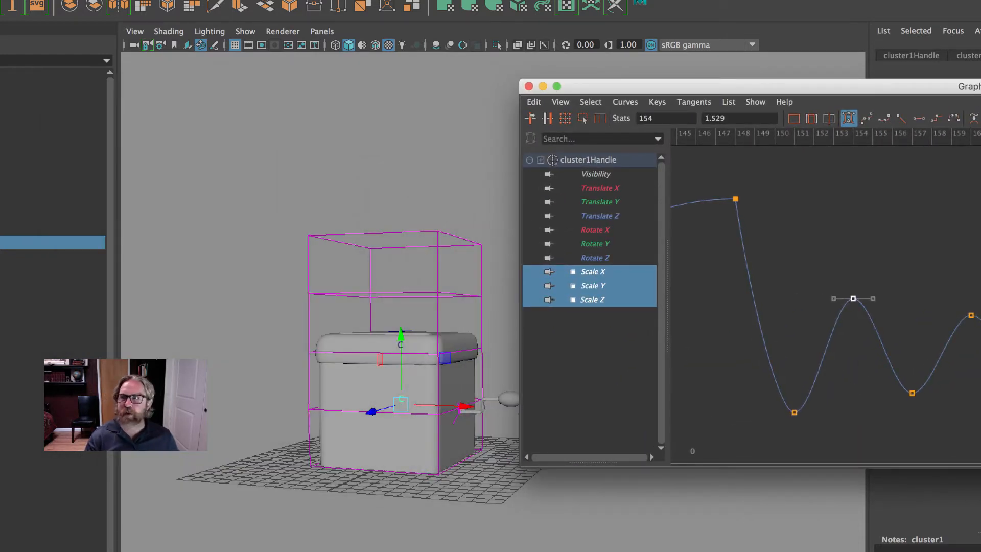
pyautogui.click(856, 386)
pyautogui.click(853, 322)
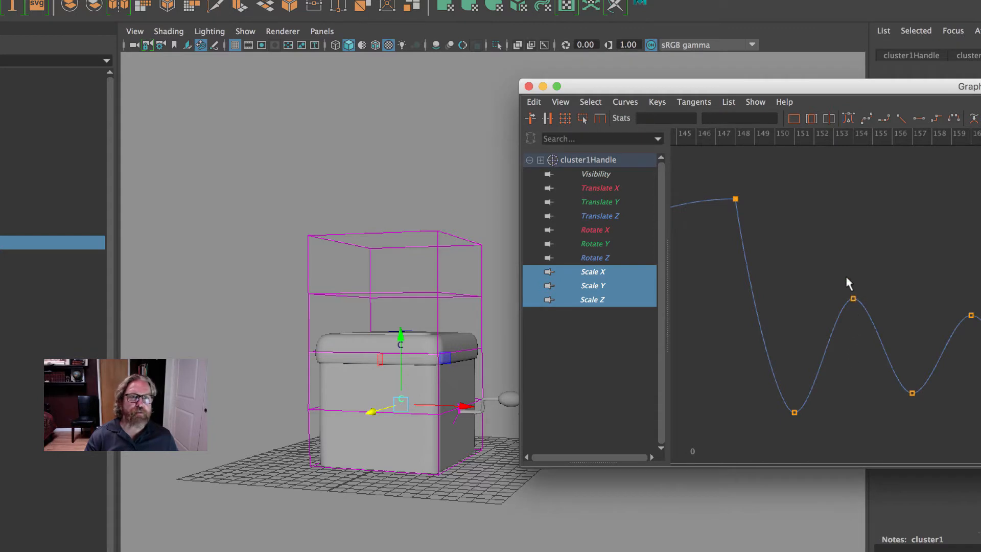
pyautogui.press('z')
pyautogui.keyDown('shift'); pyautogui.moveTo(856, 337); pyautogui.dragTo(856, 351, button='middle'); pyautogui.keyUp('shift')
pyautogui.keyDown('shift'); pyautogui.moveTo(895, 390); pyautogui.dragTo(930, 409); pyautogui.keyUp('shift')
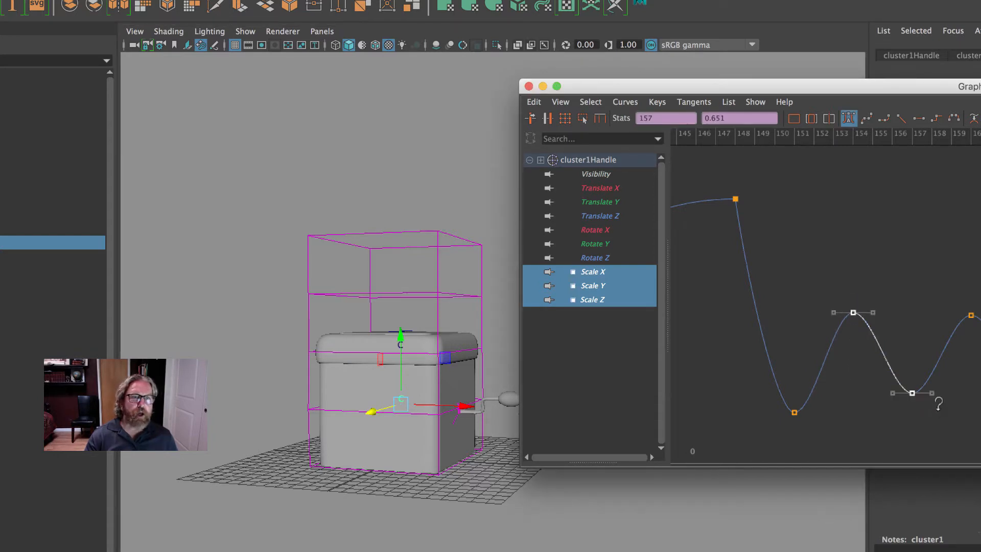
pyautogui.keyDown('shift'); pyautogui.moveTo(938, 406); pyautogui.dragTo(939, 399, button='middle'); pyautogui.keyUp('shift')
pyautogui.press('z')
# Step: Raise the frame 157 low key slightly and lower the frame 160 peak key to about 1.303
pyautogui.moveTo(894, 377); pyautogui.dragTo(946, 418)
pyautogui.keyDown('shift'); pyautogui.moveTo(953, 412); pyautogui.dragTo(953, 402, button='middle'); pyautogui.keyUp('shift')
pyautogui.moveTo(961, 308); pyautogui.dragTo(980, 328)
pyautogui.keyDown('shift'); pyautogui.moveTo(980, 333); pyautogui.dragTo(980, 342, button='middle'); pyautogui.keyUp('shift')
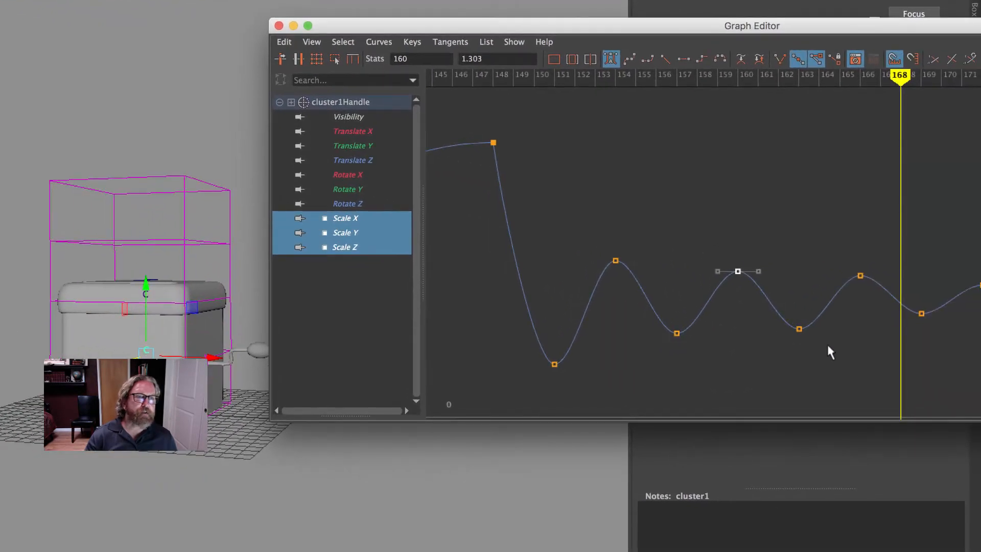
# Step: Raise the frame 163 low key slightly and lower the frame 166 peak key to about 1.238
pyautogui.moveTo(781, 313); pyautogui.dragTo(828, 344)
pyautogui.keyDown('shift'); pyautogui.moveTo(828, 338); pyautogui.dragTo(828, 332, button='middle'); pyautogui.keyUp('shift')
pyautogui.moveTo(672, 29); pyautogui.dragTo(334, 2)
pyautogui.moveTo(506, 233); pyautogui.dragTo(530, 269)
pyautogui.keyDown('shift'); pyautogui.moveTo(530, 269); pyautogui.dragTo(550, 277, button='middle'); pyautogui.keyUp('shift')
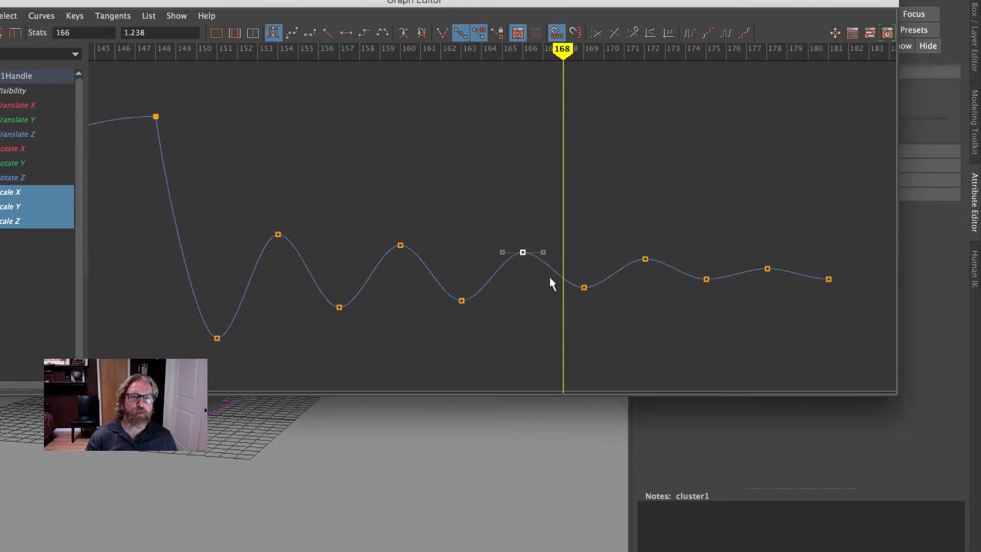
# Step: Raise the frame 169 low key slightly and lower the frame 172 peak key to about 1.134
pyautogui.moveTo(570, 272); pyautogui.dragTo(614, 306)
pyautogui.keyDown('shift'); pyautogui.moveTo(616, 298); pyautogui.dragTo(617, 293, button='middle'); pyautogui.keyUp('shift')
pyautogui.moveTo(641, 243); pyautogui.dragTo(661, 282)
pyautogui.keyDown('shift'); pyautogui.moveTo(661, 282); pyautogui.dragTo(661, 288, button='middle'); pyautogui.keyUp('shift')
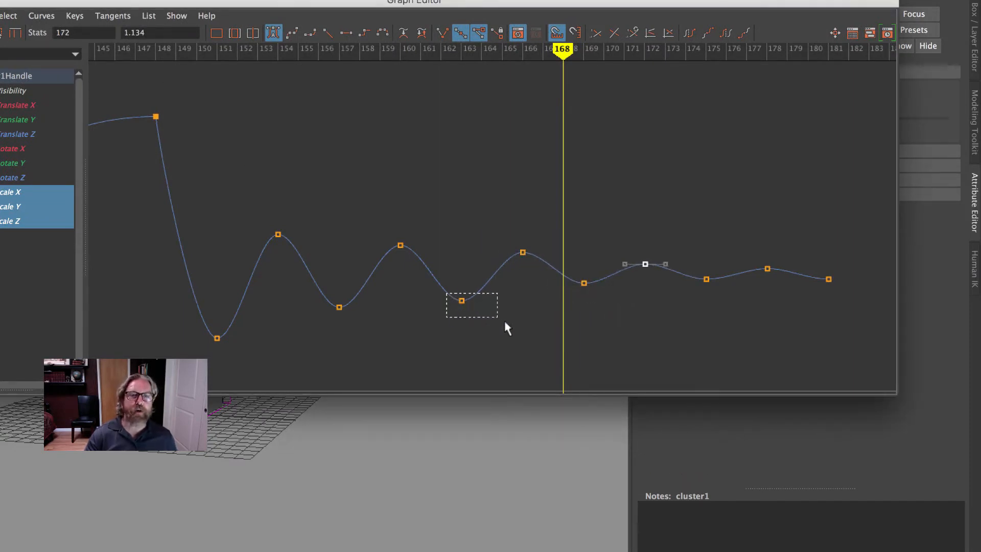
# Step: Soften the early wobble by raising the frame 163 key, raising frame 157 to about 0.75 and lowering frame 154 to about 1.373
pyautogui.moveTo(503, 318); pyautogui.dragTo(503, 317)
pyautogui.keyDown('shift'); pyautogui.moveTo(504, 318); pyautogui.dragTo(504, 309, button='middle'); pyautogui.keyUp('shift')
pyautogui.moveTo(322, 302); pyautogui.dragTo(389, 335)
pyautogui.keyDown('shift'); pyautogui.moveTo(388, 335); pyautogui.dragTo(390, 324, button='middle'); pyautogui.keyUp('shift')
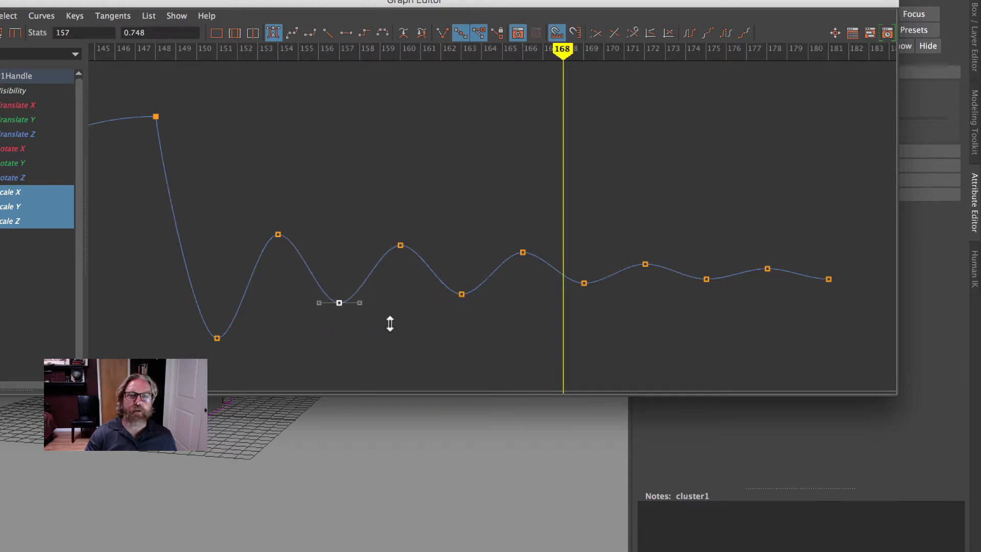
pyautogui.moveTo(228, 212); pyautogui.dragTo(280, 270)
pyautogui.keyDown('shift'); pyautogui.moveTo(280, 269); pyautogui.dragTo(275, 279, button='middle'); pyautogui.keyUp('shift')
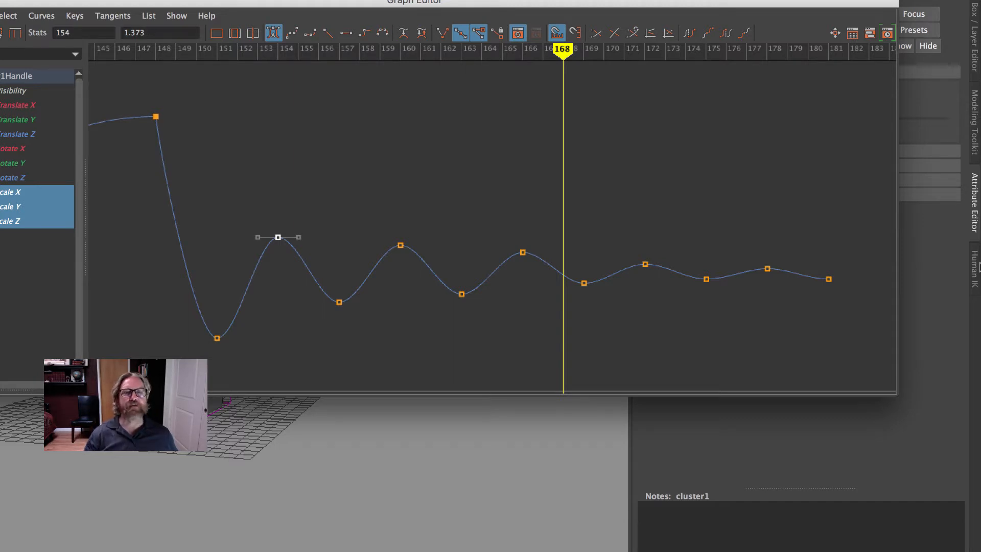
# Step: Close the Graph Editor and play back the animation to check the softened wobble
pyautogui.press('super+w')
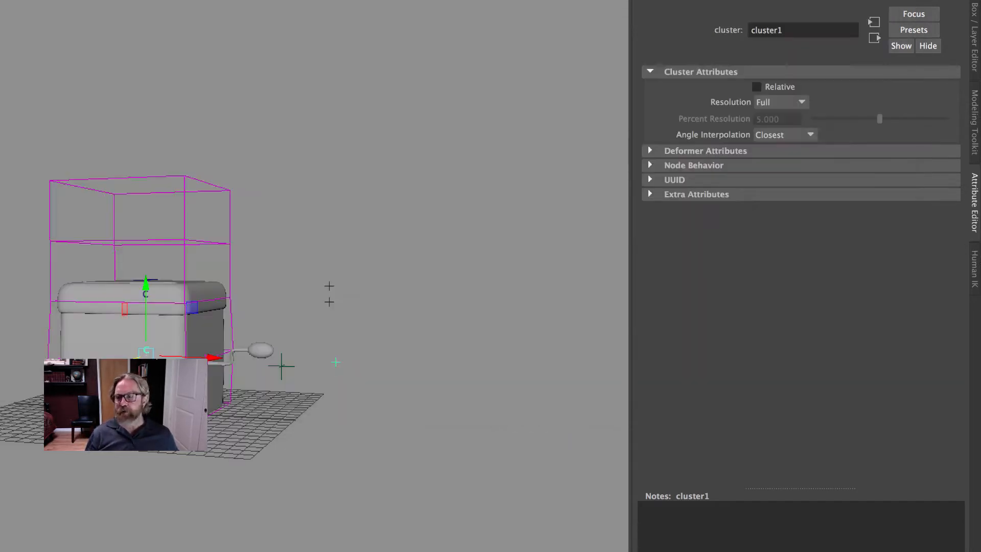
pyautogui.click(938, 497)
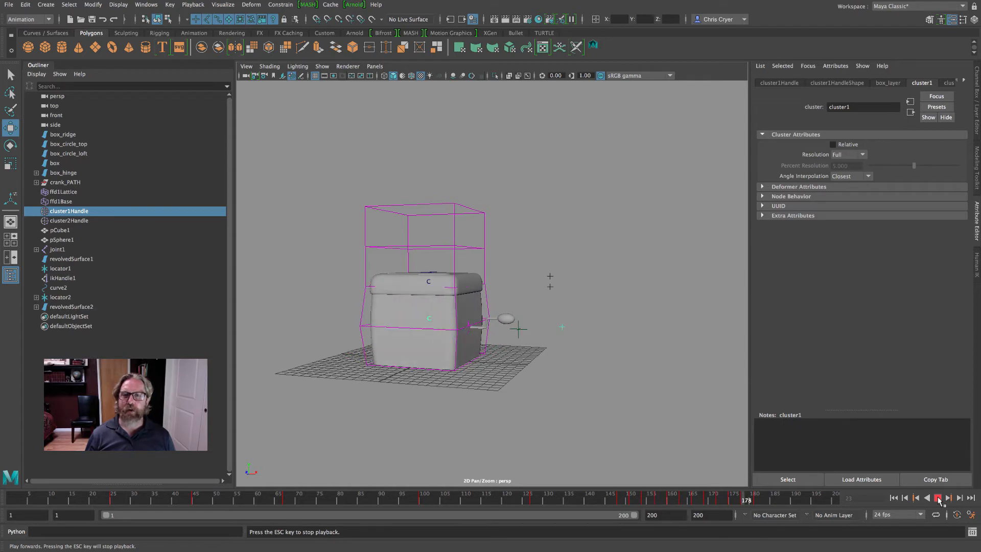
pyautogui.click(938, 497)
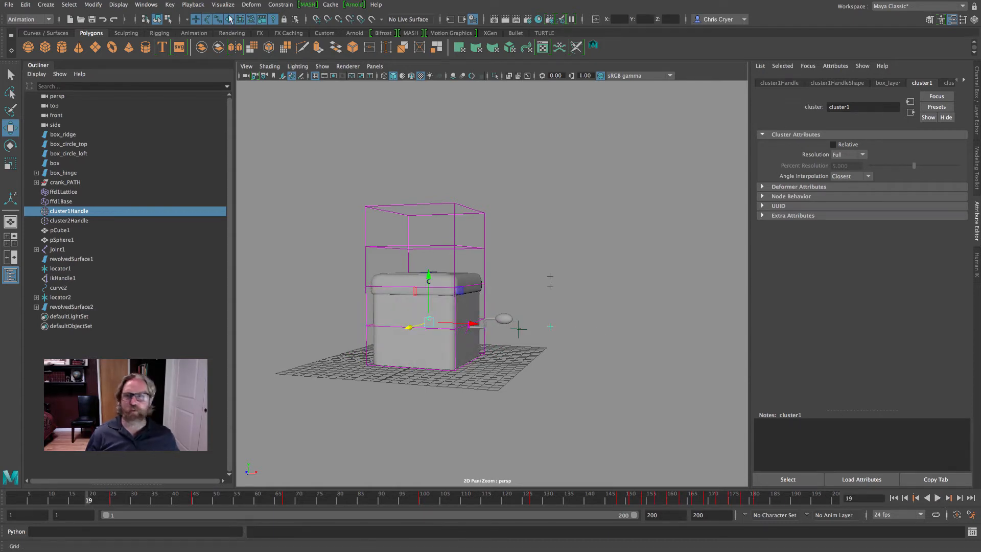
# Step: Open the Graph Editor again and isolate cluster1Handle's Scale X, Scale Y and Scale Z curves
pyautogui.click(146, 5)
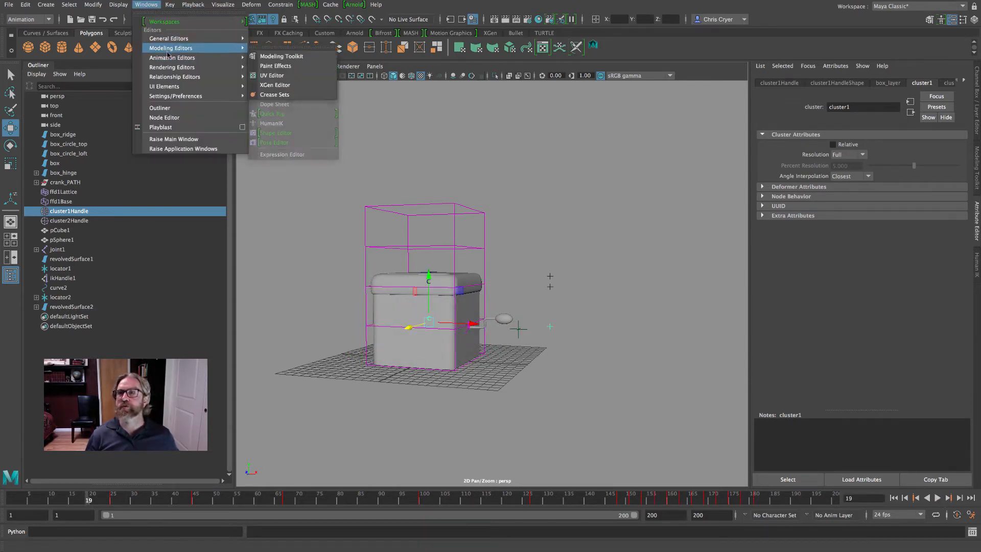
pyautogui.moveTo(233, 63)
pyautogui.click(276, 66)
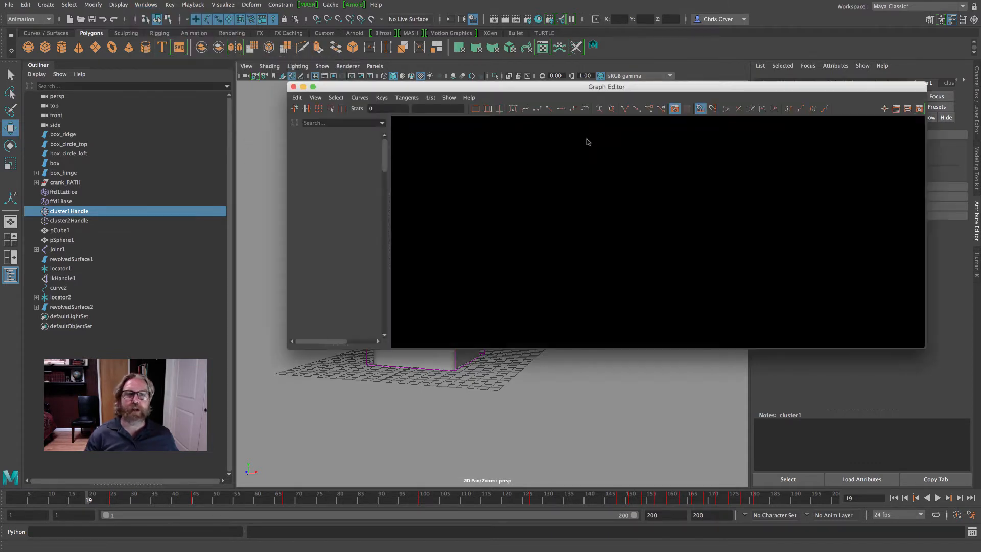
pyautogui.moveTo(334, 233); pyautogui.dragTo(328, 214)
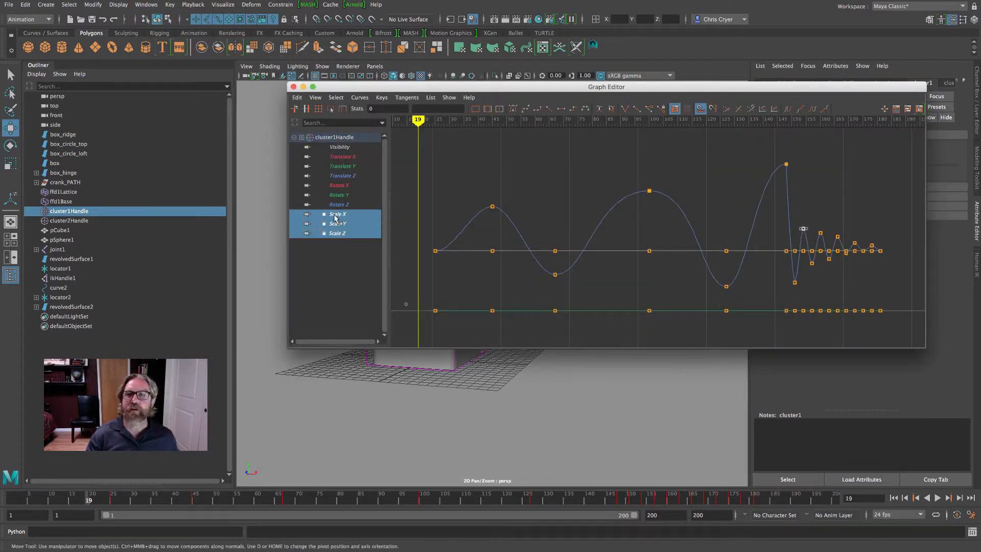
# Step: Flatten the end of the wobble by lowering the peak keys at frames 178 and 172
pyautogui.press('f')
pyautogui.keyDown('alt'); pyautogui.moveTo(809, 284); pyautogui.dragTo(728, 266, button='right'); pyautogui.keyUp('alt')
pyautogui.keyDown('alt'); pyautogui.moveTo(729, 265); pyautogui.dragTo(720, 267, button='middle'); pyautogui.keyUp('alt')
pyautogui.keyDown('alt'); pyautogui.moveTo(784, 277); pyautogui.dragTo(779, 247, button='middle'); pyautogui.keyUp('alt')
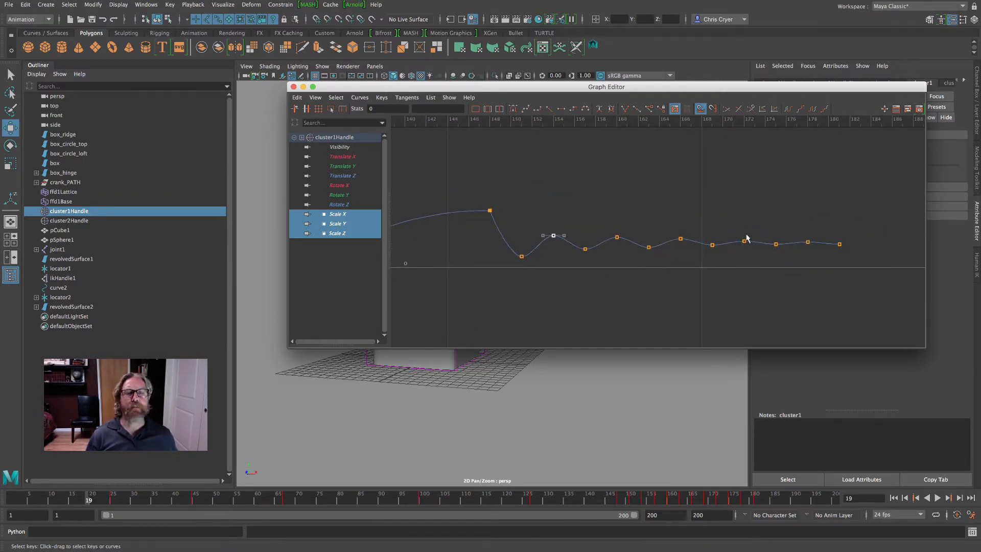
pyautogui.moveTo(734, 226); pyautogui.dragTo(857, 269)
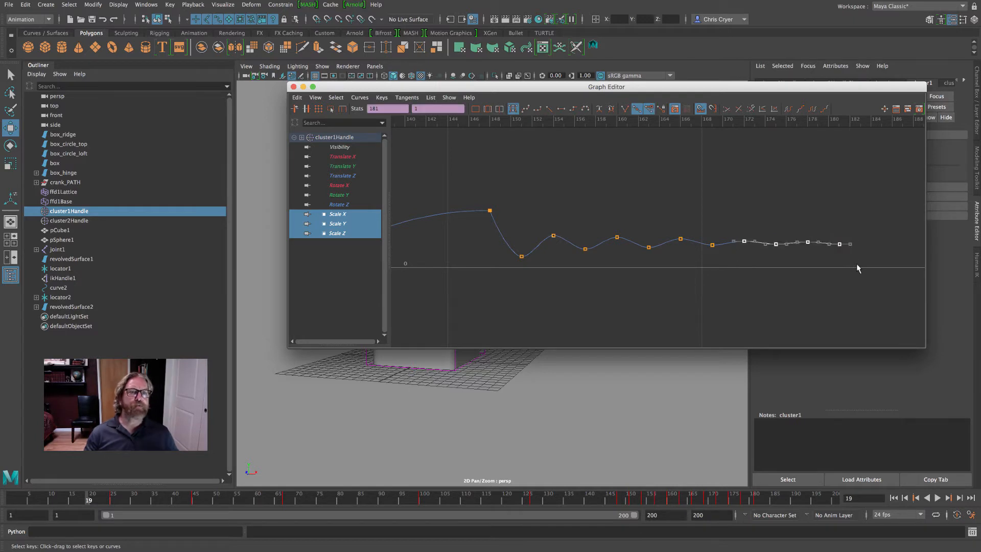
pyautogui.press('f')
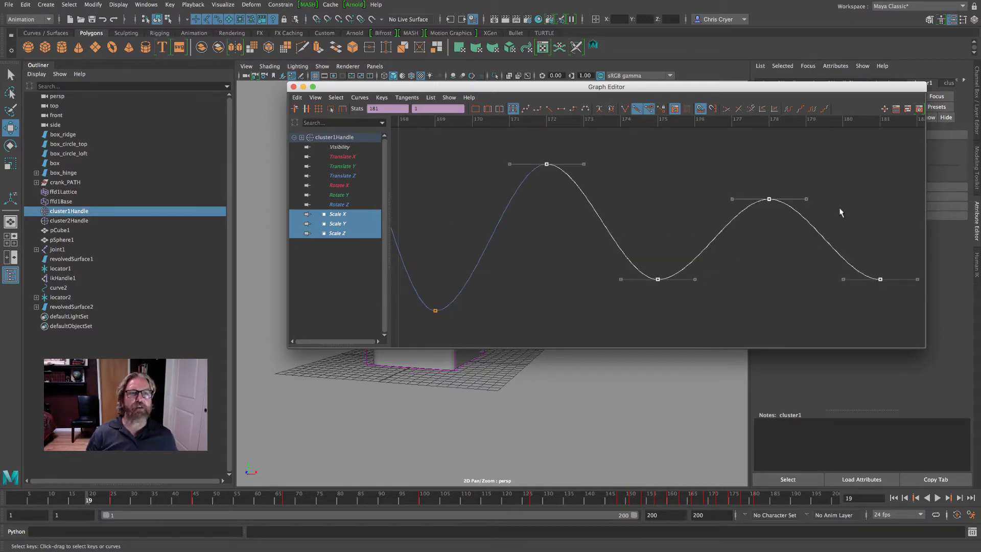
pyautogui.moveTo(752, 181); pyautogui.dragTo(784, 219)
pyautogui.keyDown('shift'); pyautogui.moveTo(771, 212); pyautogui.dragTo(770, 267, button='middle'); pyautogui.keyUp('shift')
pyautogui.moveTo(545, 153); pyautogui.dragTo(561, 179)
pyautogui.keyDown('shift'); pyautogui.moveTo(622, 182); pyautogui.dragTo(635, 248, button='middle'); pyautogui.keyUp('shift')
# Step: Reduce the middle swings by lowering frame 166 to about 1.164, lowering the frame 160 peak and raising frame 163 to about 0.87
pyautogui.scroll(-5, 658, 246)
pyautogui.moveTo(590, 251); pyautogui.dragTo(623, 271)
pyautogui.moveTo(559, 185); pyautogui.dragTo(586, 204)
pyautogui.keyDown('shift'); pyautogui.moveTo(597, 203); pyautogui.dragTo(602, 224, button='middle'); pyautogui.keyUp('shift')
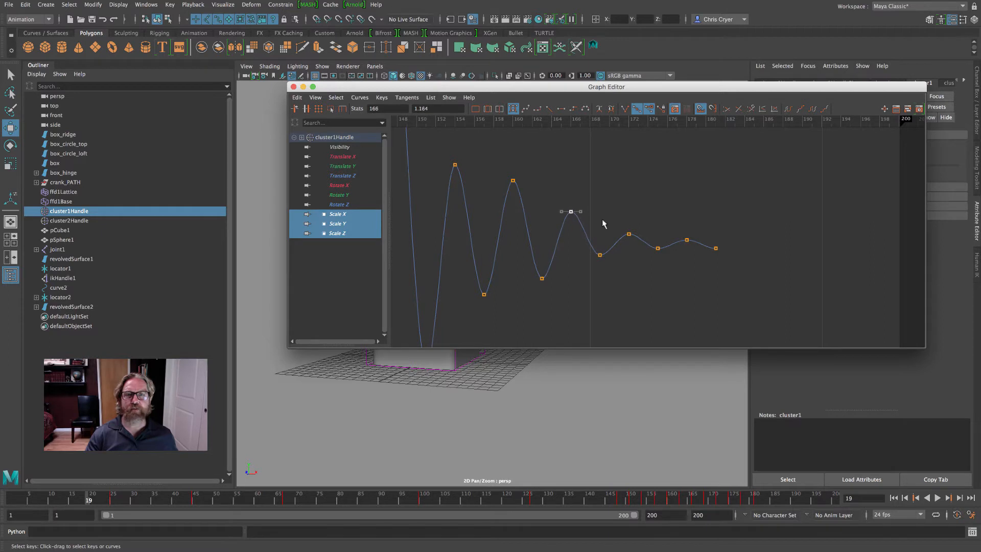
pyautogui.moveTo(504, 170); pyautogui.dragTo(524, 190)
pyautogui.keyDown('shift'); pyautogui.moveTo(541, 182); pyautogui.dragTo(541, 188, button='middle'); pyautogui.keyUp('shift')
pyautogui.moveTo(529, 263); pyautogui.dragTo(553, 287)
pyautogui.keyDown('shift'); pyautogui.moveTo(574, 278); pyautogui.dragTo(573, 271, button='middle'); pyautogui.keyUp('shift')
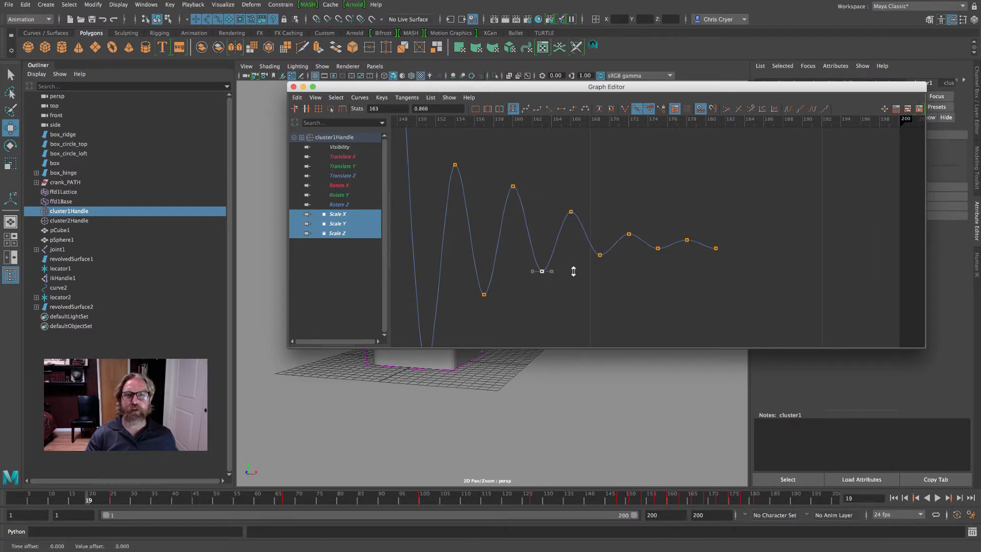
# Step: Review the overall shape of the scale curves and close the Graph Editor
pyautogui.click(764, 278)
pyautogui.press('a')
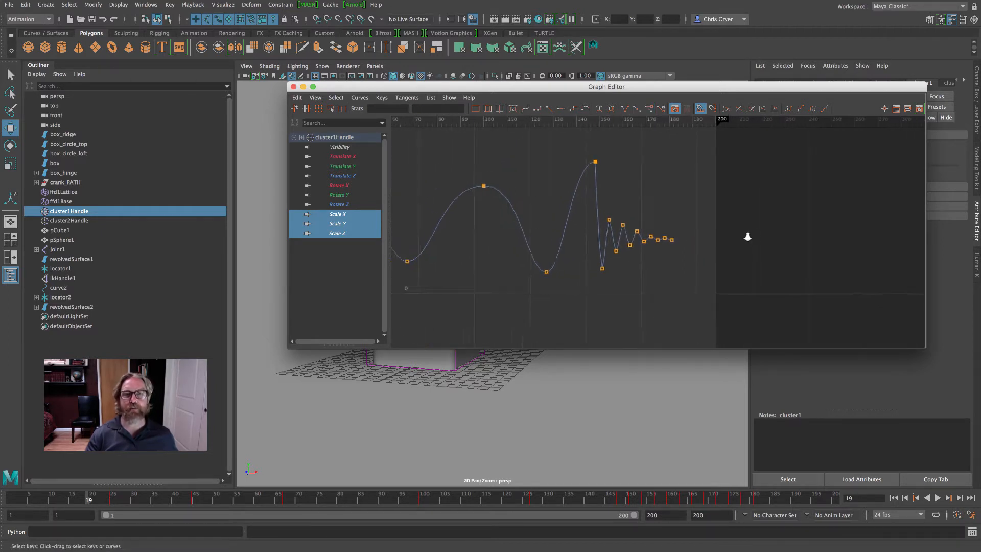
pyautogui.keyDown('alt'); pyautogui.moveTo(747, 237); pyautogui.dragTo(639, 236, button='right'); pyautogui.keyUp('alt')
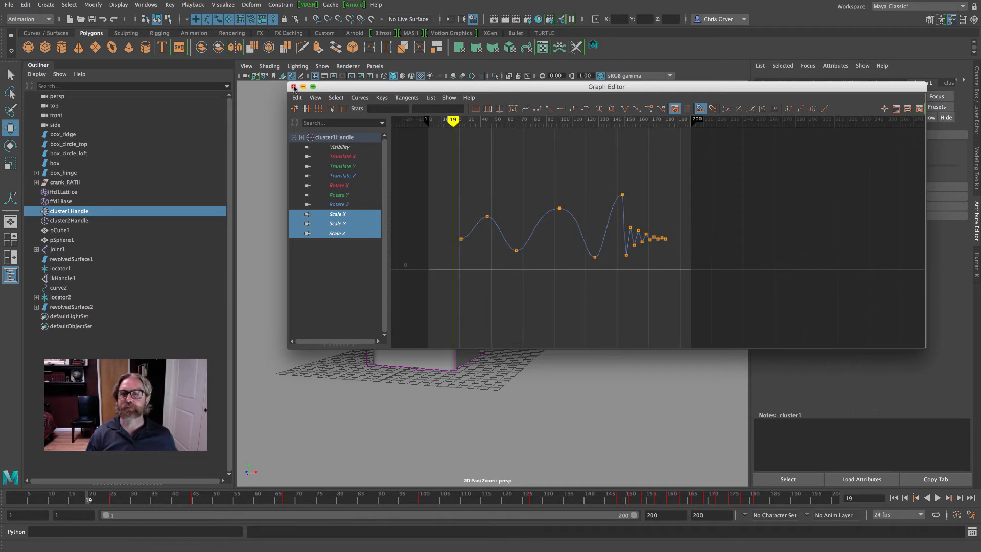
pyautogui.click(294, 87)
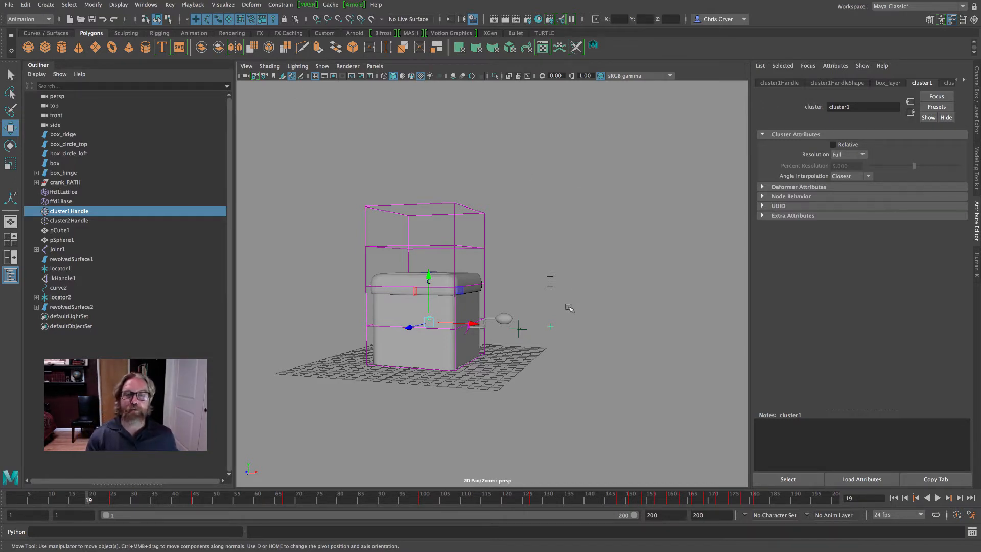
# Step: Compare the keyframes of cluster2Handle and cluster1Handle by selecting each in turn, ending on cluster1Handle
pyautogui.click(549, 283)
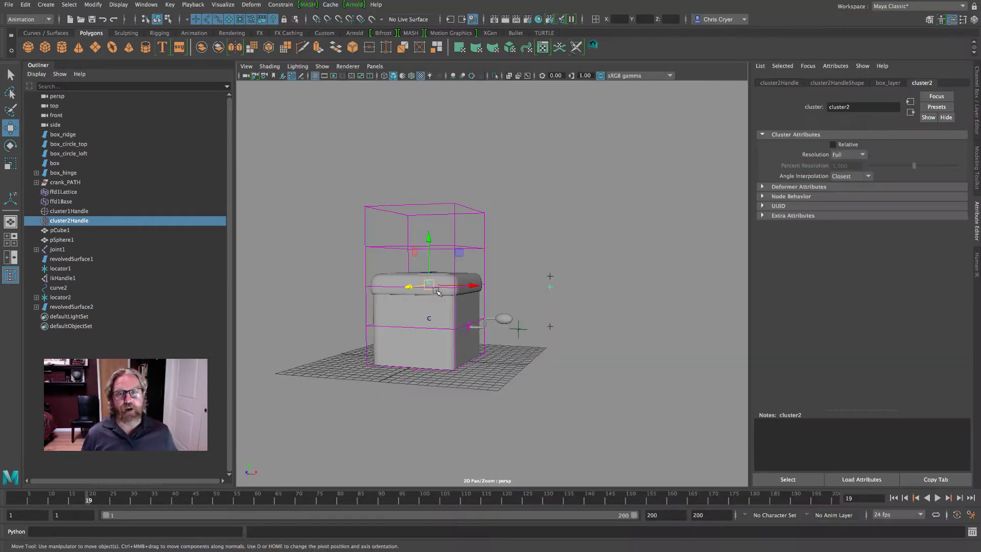
pyautogui.moveTo(562, 336); pyautogui.dragTo(563, 337)
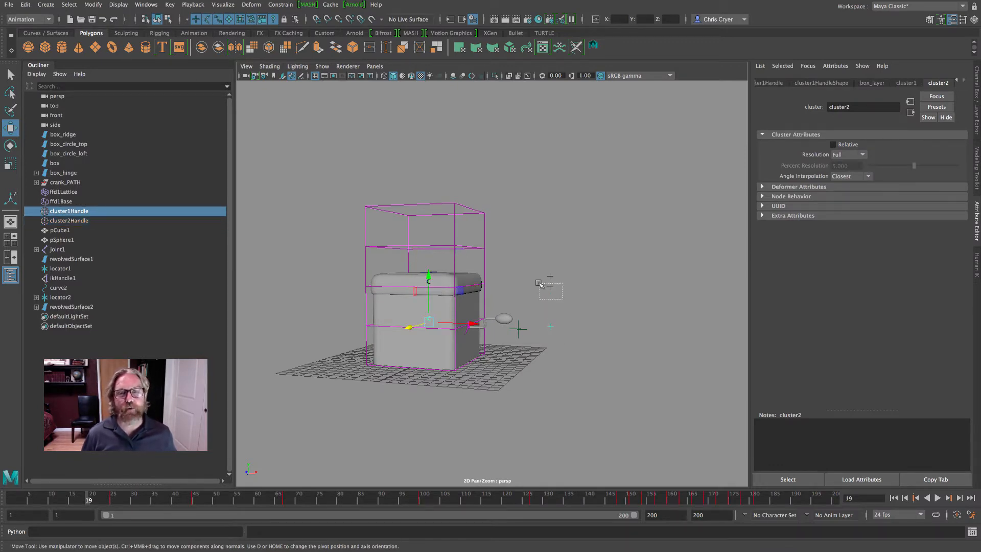
pyautogui.moveTo(540, 284); pyautogui.dragTo(538, 284)
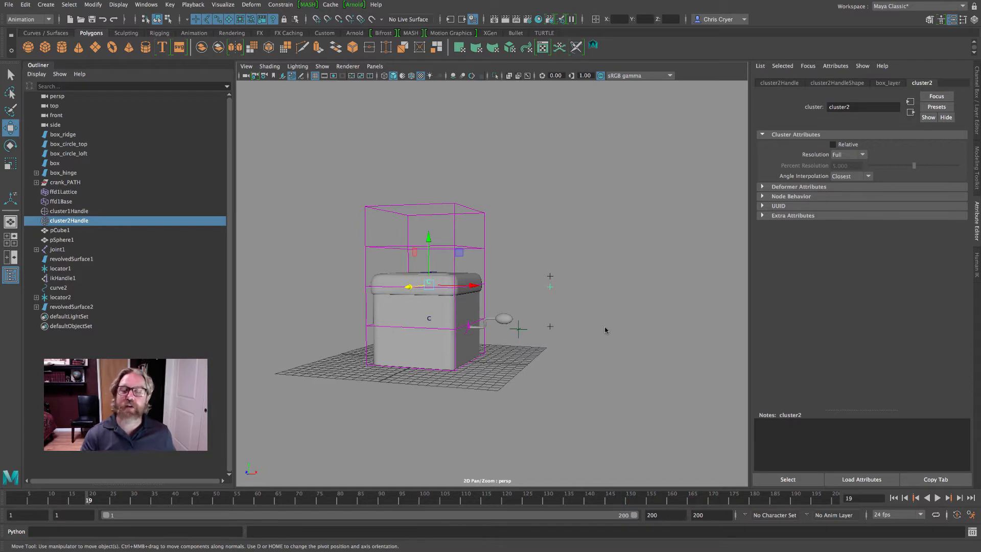
pyautogui.moveTo(561, 339); pyautogui.dragTo(561, 340)
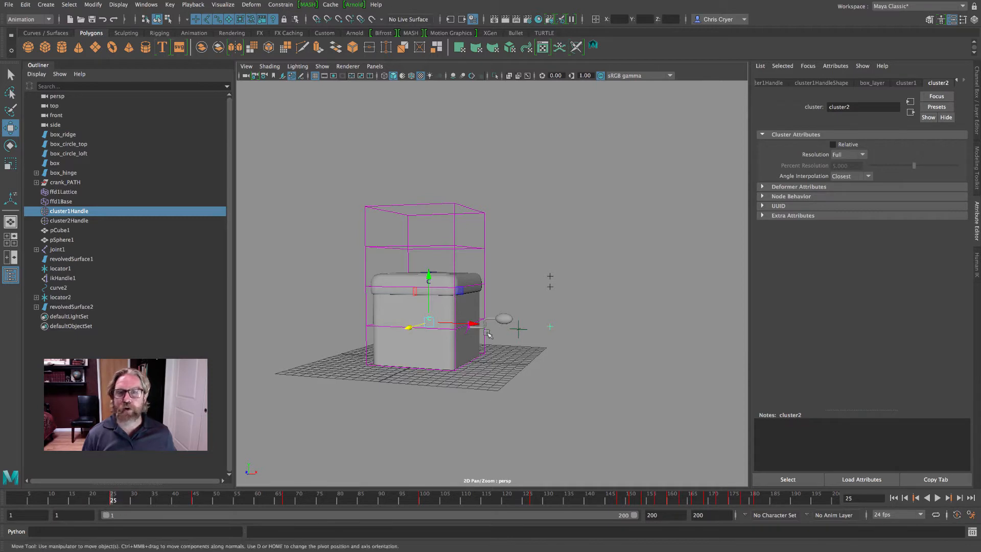
# Step: Switch to the Rotate tool and try tilting the lid about 13 degrees around X with cluster2Handle at frame 25
pyautogui.moveTo(543, 281); pyautogui.dragTo(552, 291)
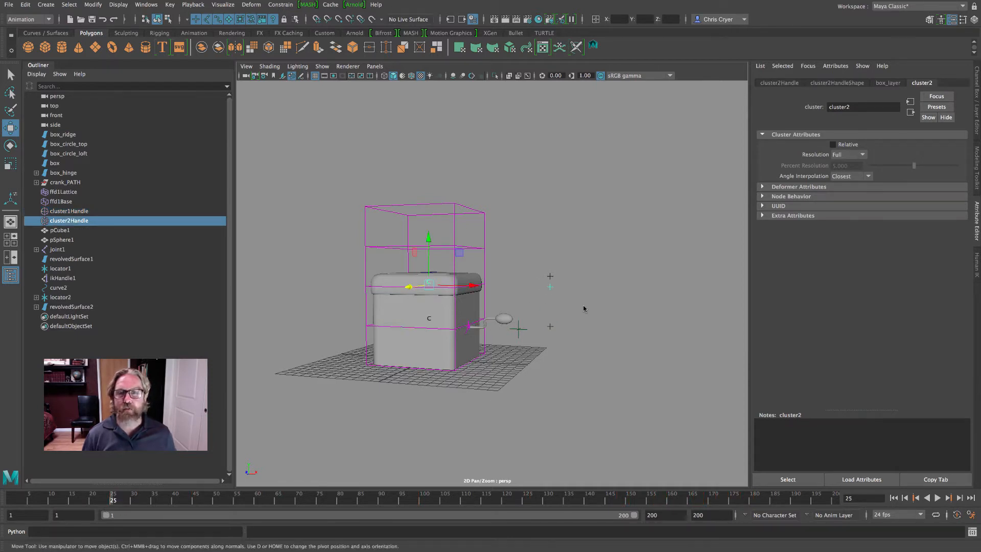
pyautogui.click(10, 145)
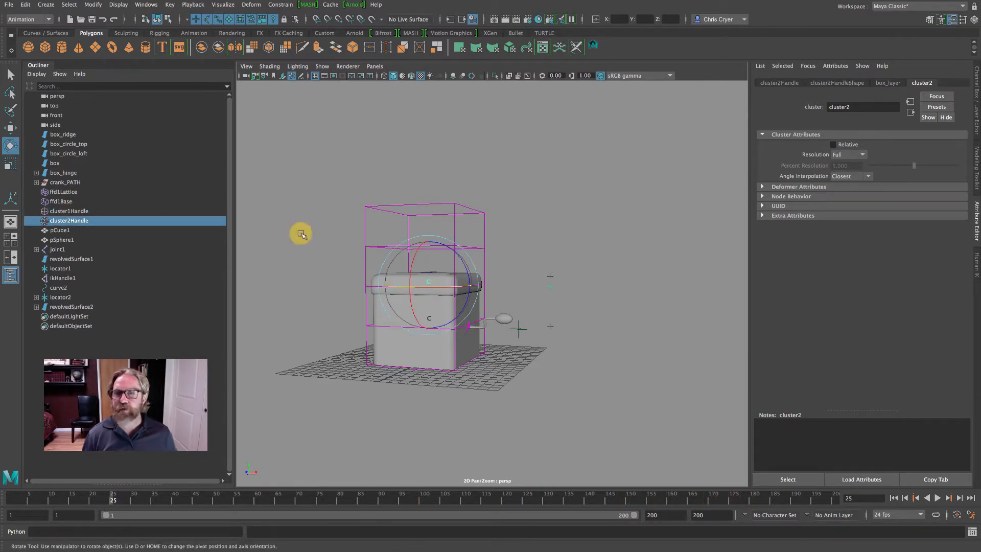
pyautogui.moveTo(409, 258); pyautogui.dragTo(413, 269)
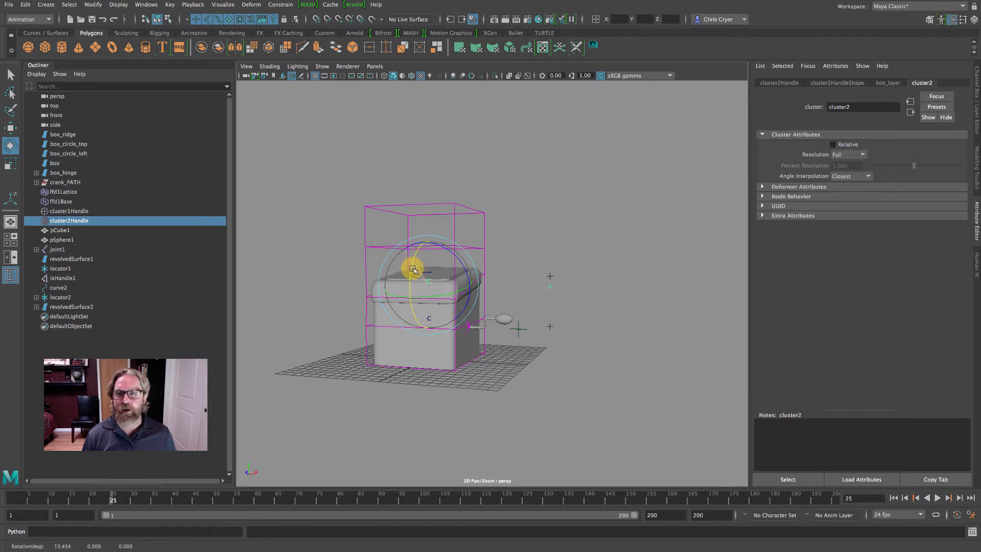
pyautogui.keyDown('alt'); pyautogui.moveTo(499, 350); pyautogui.dragTo(629, 379); pyautogui.keyUp('alt')
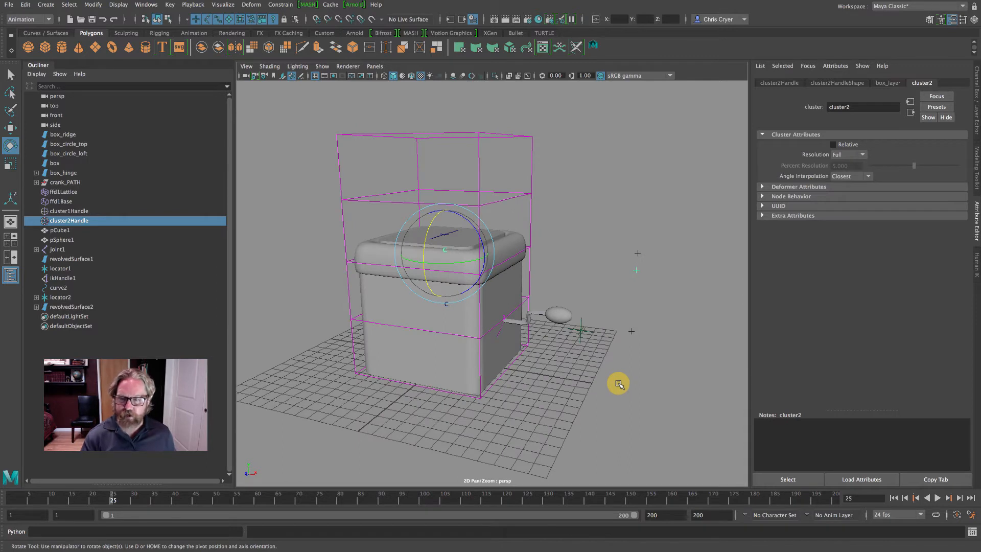
# Step: At cluster1Handle's key on frame 45, tilt cluster2Handle forward around X and set a key for it
pyautogui.moveTo(624, 313); pyautogui.dragTo(645, 351)
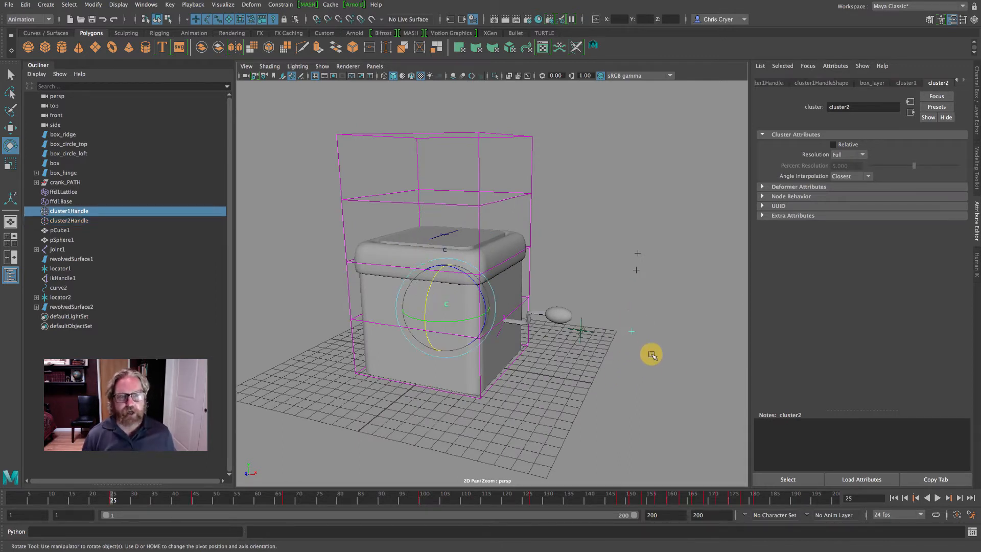
pyautogui.click(949, 498)
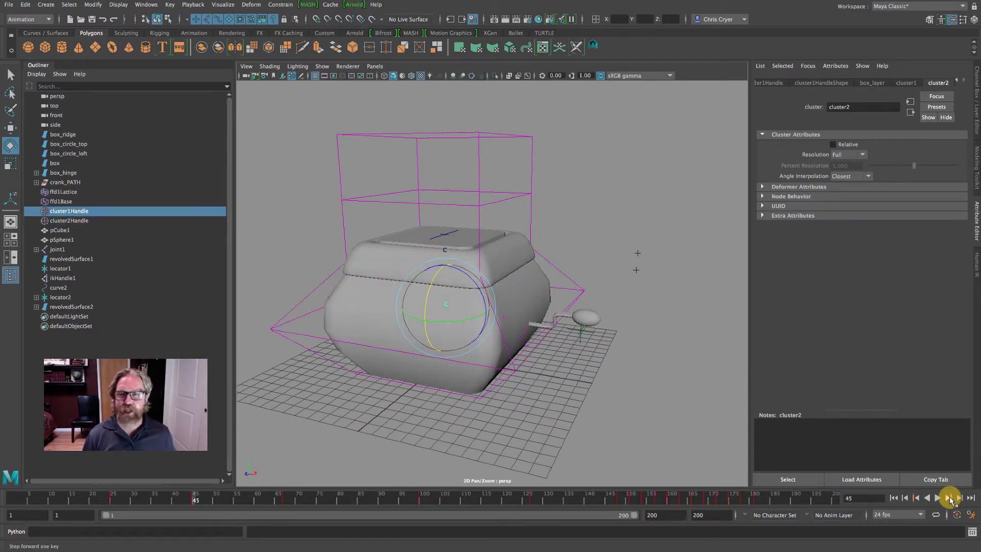
pyautogui.moveTo(622, 259); pyautogui.dragTo(645, 282)
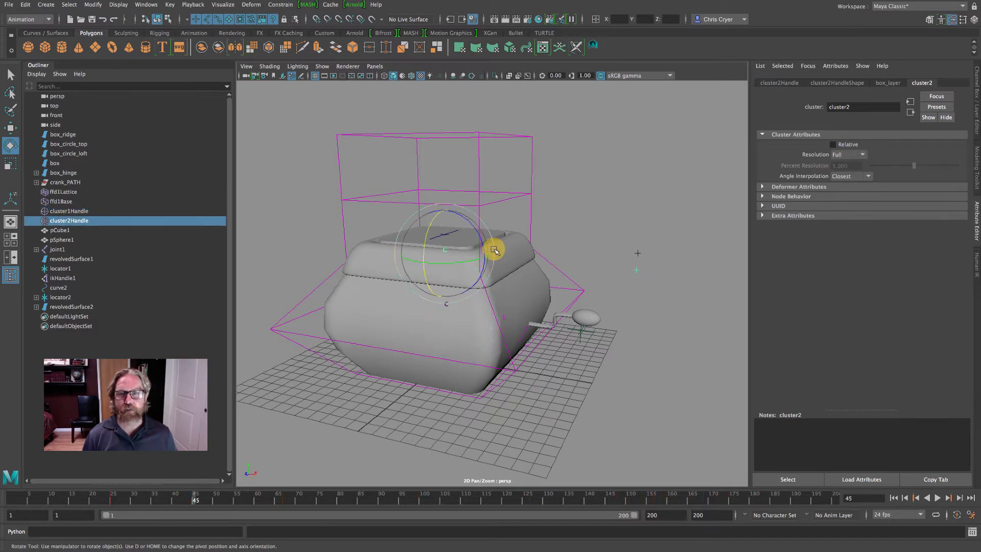
pyautogui.moveTo(494, 249); pyautogui.dragTo(428, 239)
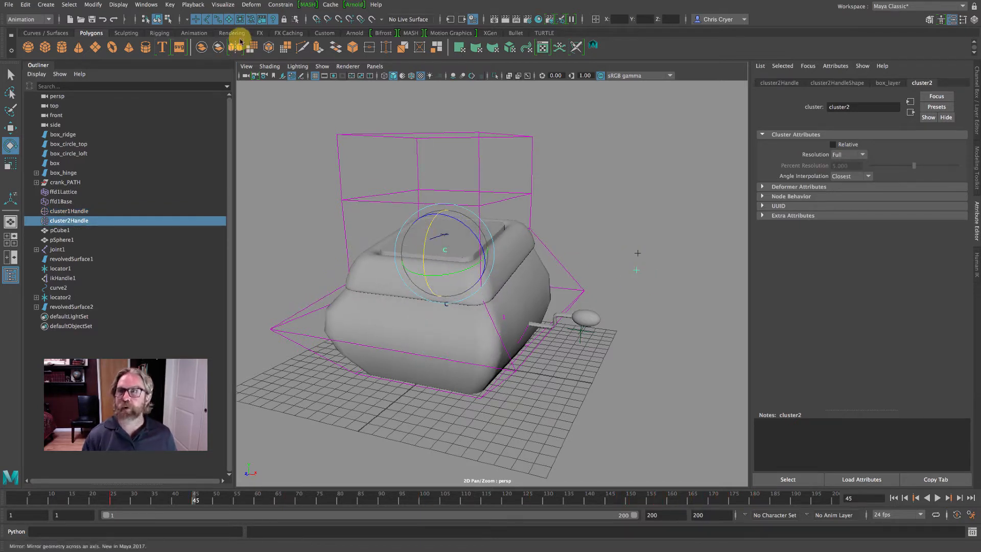
pyautogui.click(170, 4)
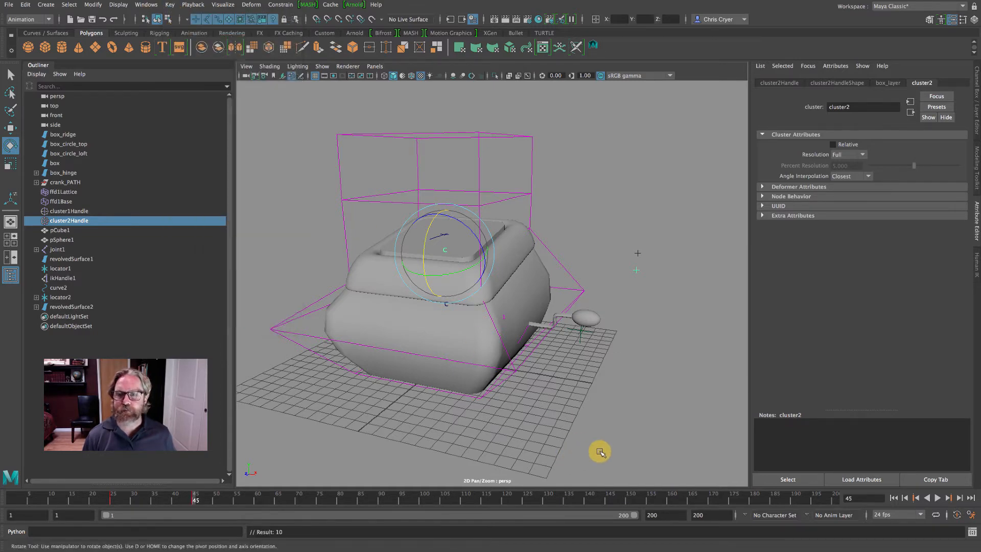
# Step: At cluster1Handle's key on frame 67, rotate cluster2Handle backward to about -18.7 degrees around X and set a key
pyautogui.keyDown('alt'); pyautogui.moveTo(618, 394); pyautogui.dragTo(324, 464, button='right'); pyautogui.keyUp('alt')
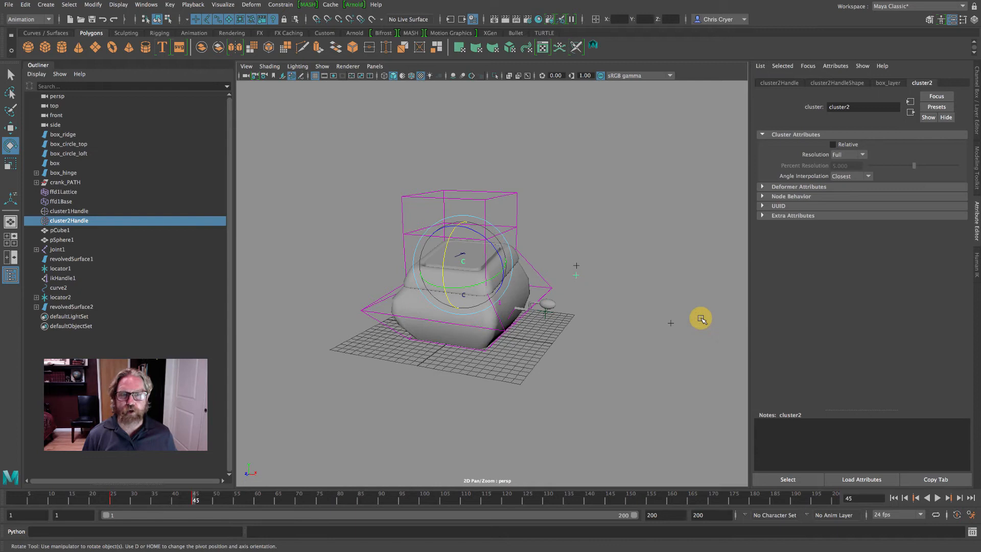
pyautogui.click(670, 323)
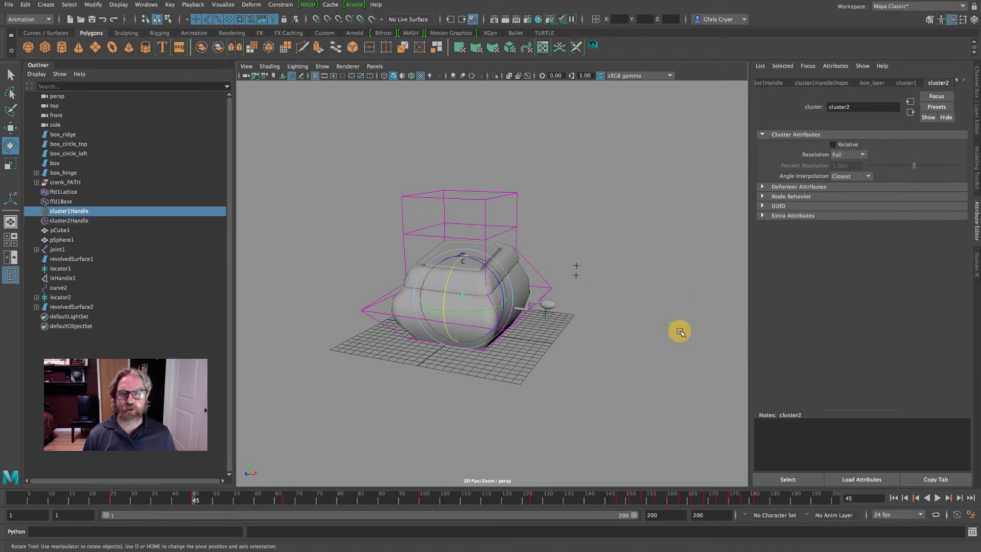
pyautogui.click(949, 499)
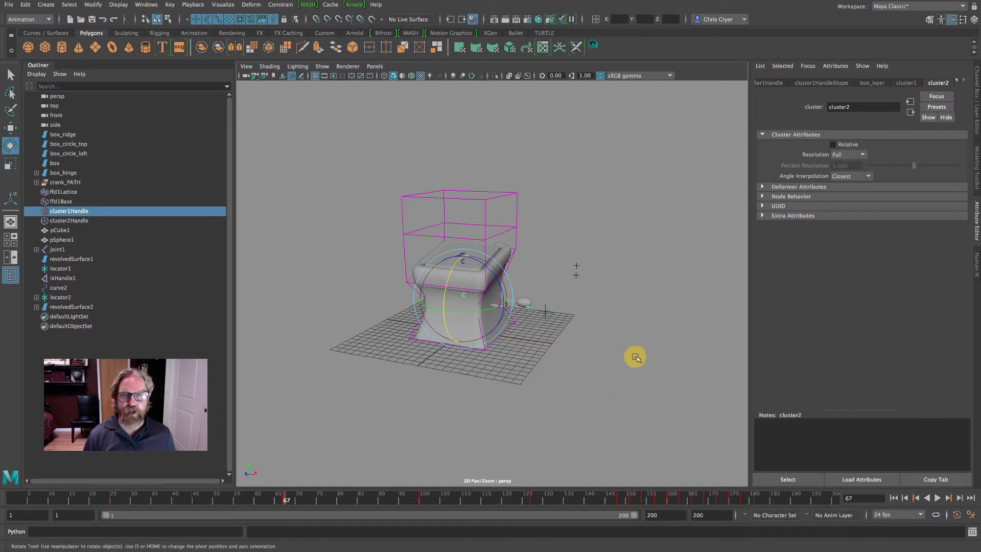
pyautogui.click(576, 275)
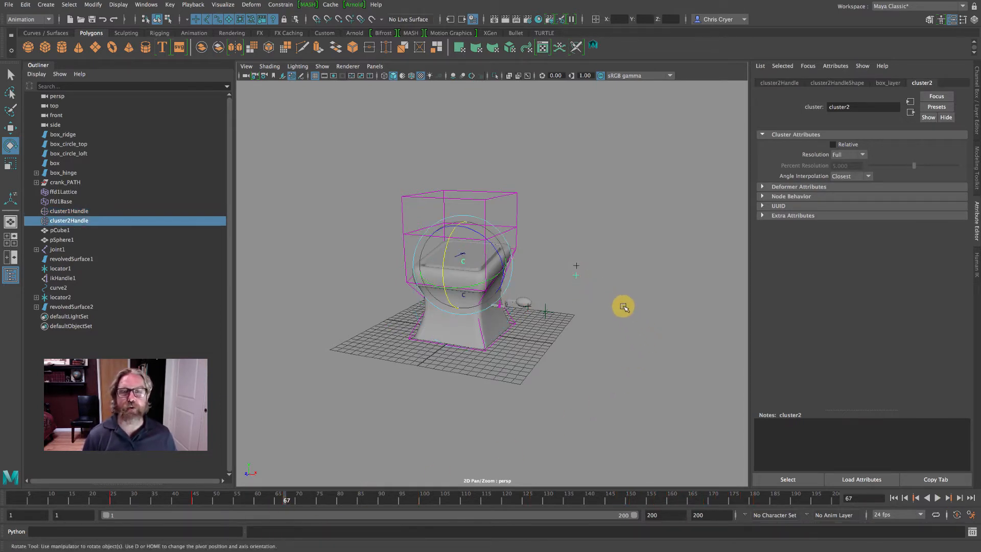
pyautogui.moveTo(439, 255); pyautogui.dragTo(448, 233)
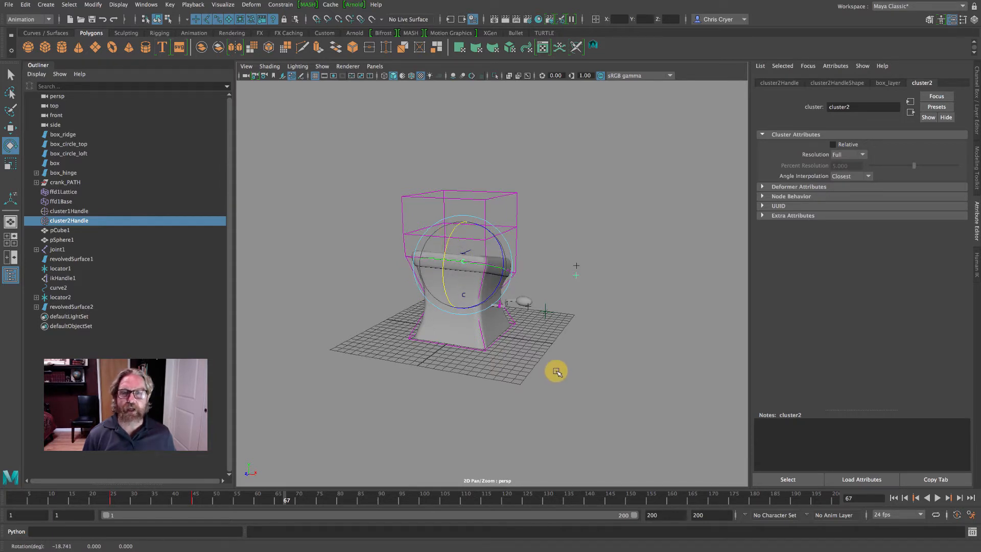
pyautogui.click(169, 4)
pyautogui.click(180, 29)
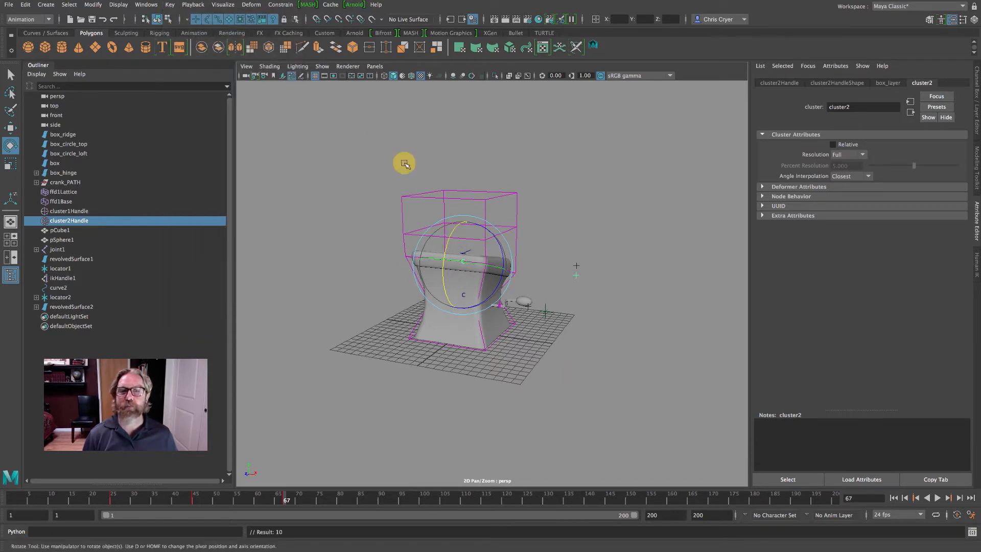
# Step: At cluster1Handle's key on frame 100, tilt cluster2Handle forward around X and key the rotated pose
pyautogui.click(530, 308)
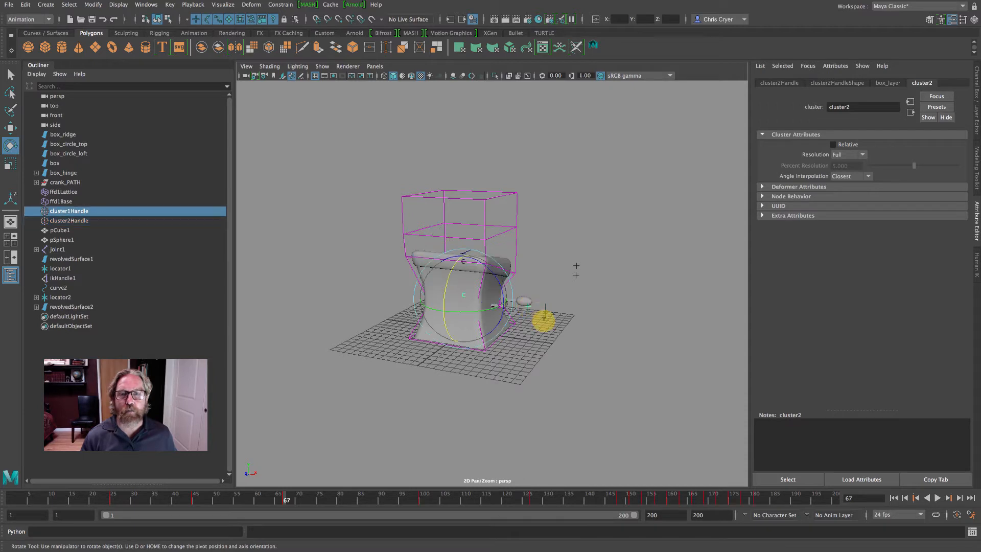
pyautogui.moveTo(540, 320)
pyautogui.keyDown('alt'); pyautogui.mouseDown()
pyautogui.moveTo(548, 337)
pyautogui.moveTo(569, 342)
pyautogui.moveTo(529, 312)
pyautogui.mouseUp(); pyautogui.keyUp('alt')
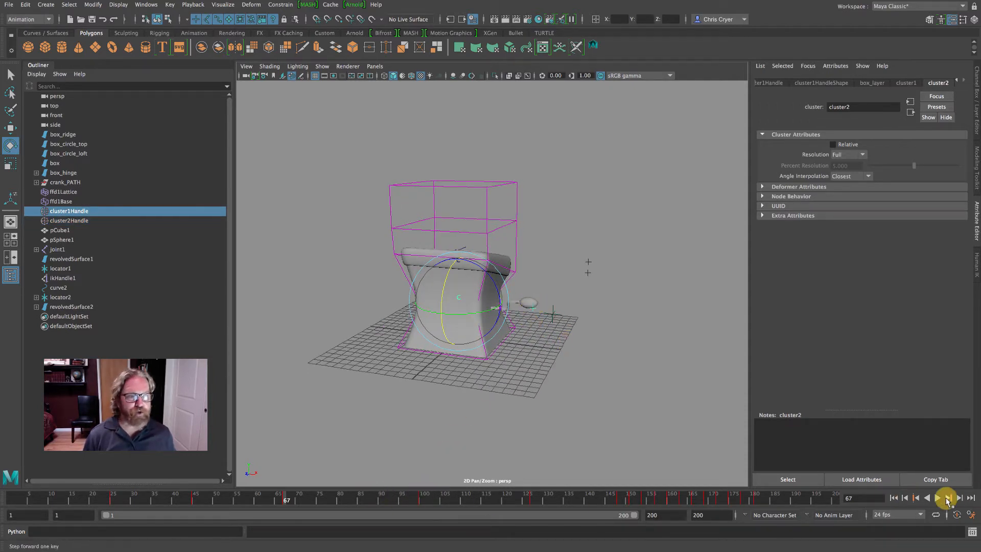
pyautogui.click(948, 499)
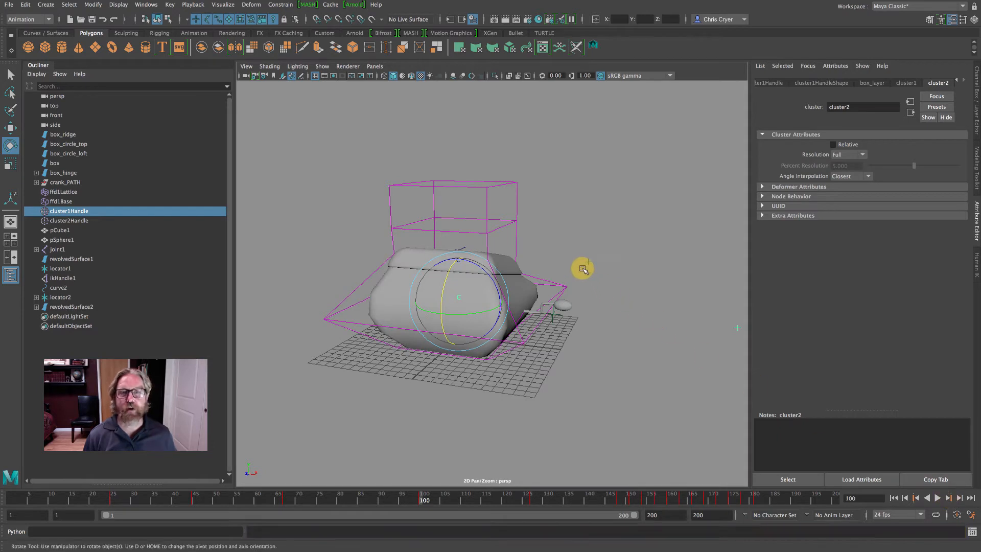
pyautogui.moveTo(582, 268); pyautogui.dragTo(608, 290)
pyautogui.moveTo(448, 237); pyautogui.dragTo(439, 264)
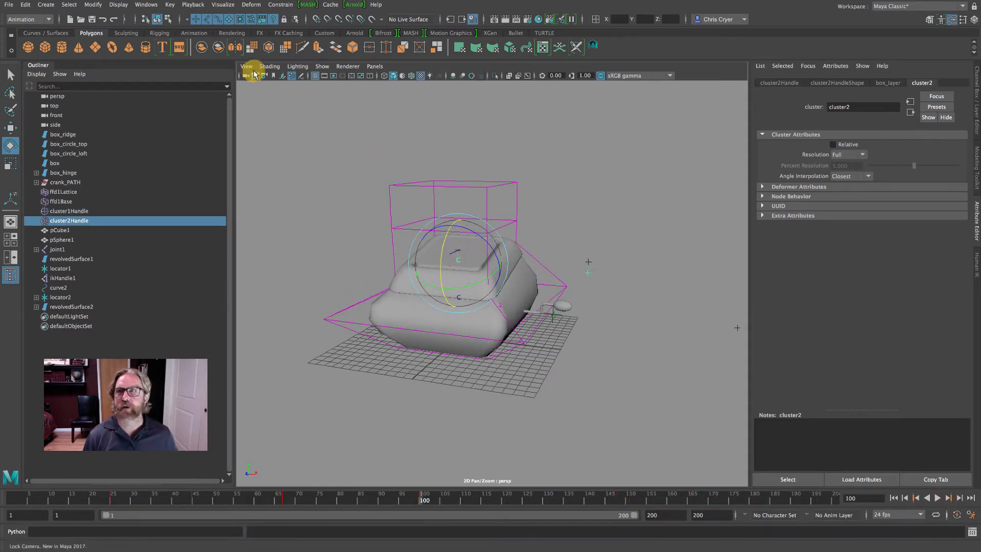
pyautogui.click(168, 5)
pyautogui.click(186, 22)
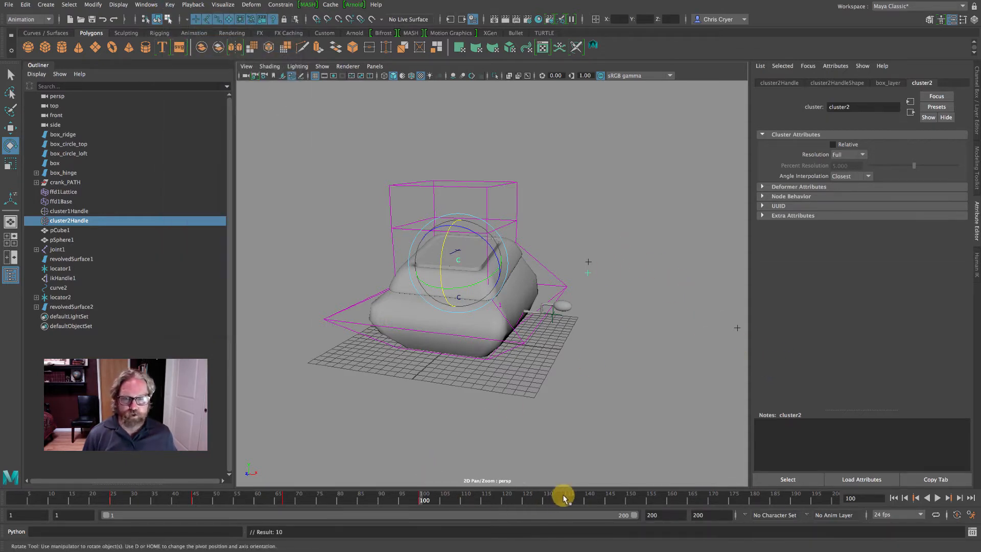
# Step: At cluster1Handle's key on frame 127, rotate cluster2Handle backward to about -9.7 degrees around X and set a key
pyautogui.moveTo(725, 311); pyautogui.dragTo(756, 347)
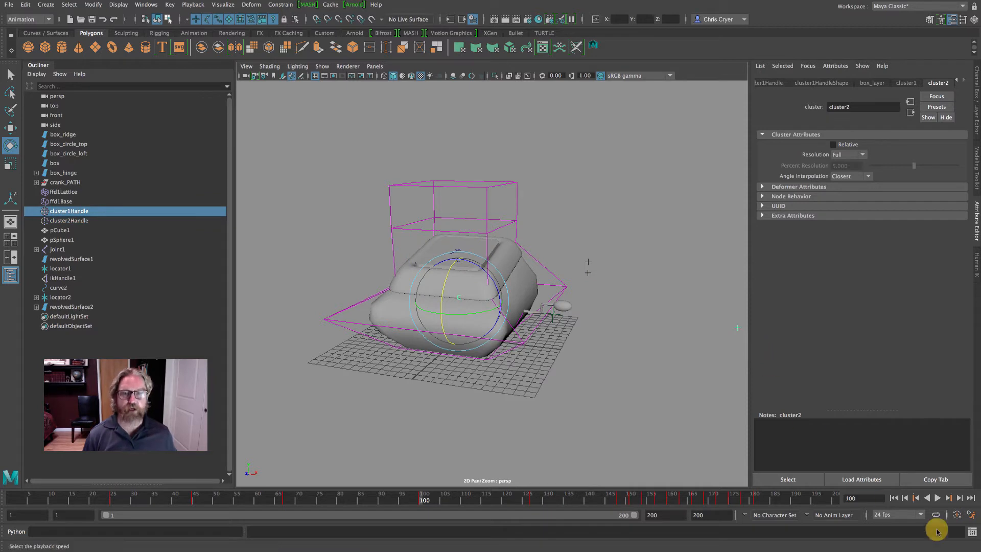
pyautogui.click(948, 498)
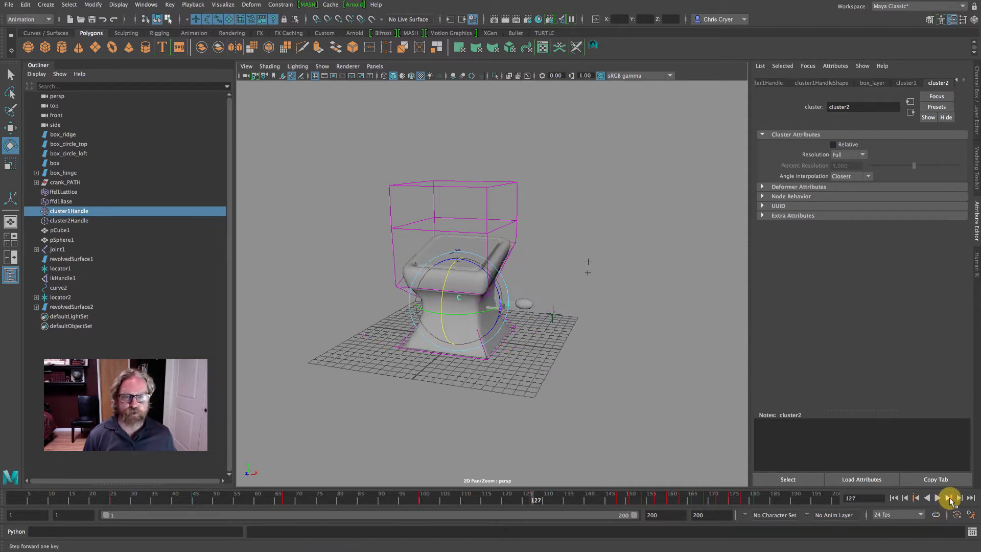
pyautogui.moveTo(582, 267); pyautogui.dragTo(596, 281)
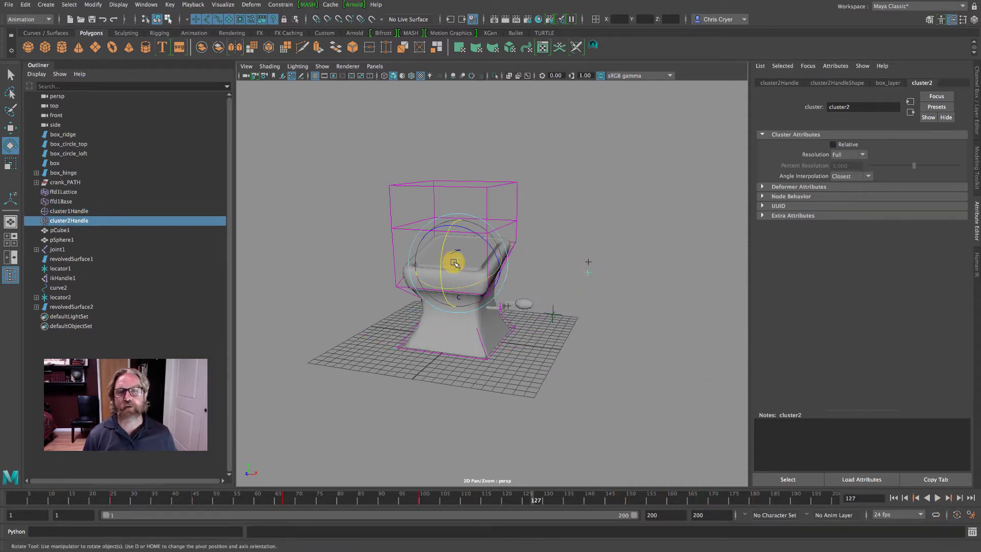
pyautogui.moveTo(437, 258); pyautogui.dragTo(443, 233)
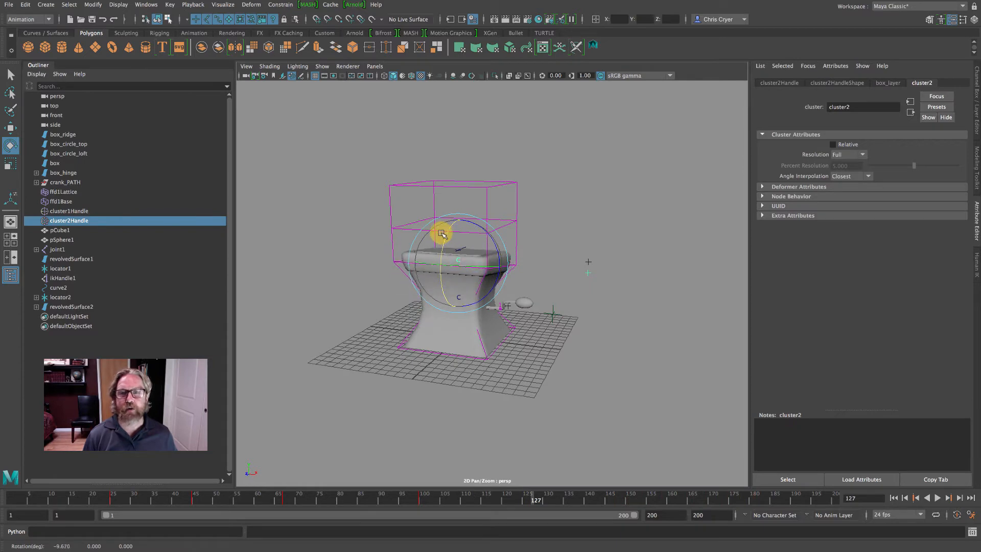
pyautogui.click(169, 5)
pyautogui.click(181, 29)
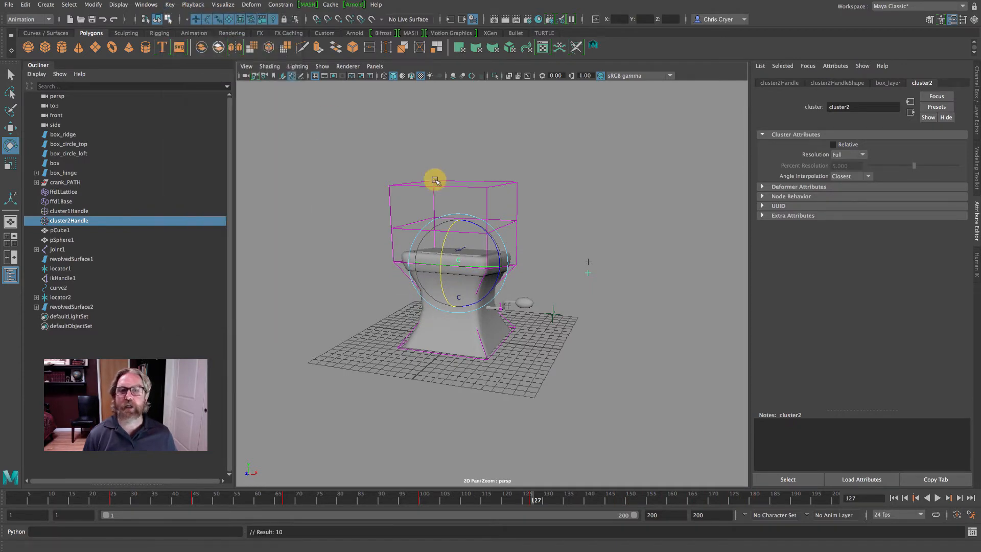
# Step: At cluster1Handle's key on frame 148, tilt cluster2Handle forward around X over the bulged box and set a key
pyautogui.keyDown('alt'); pyautogui.moveTo(585, 292); pyautogui.dragTo(516, 280, button='right'); pyautogui.keyUp('alt')
pyautogui.keyDown('alt'); pyautogui.moveTo(548, 277); pyautogui.dragTo(527, 282, button='middle'); pyautogui.keyUp('alt')
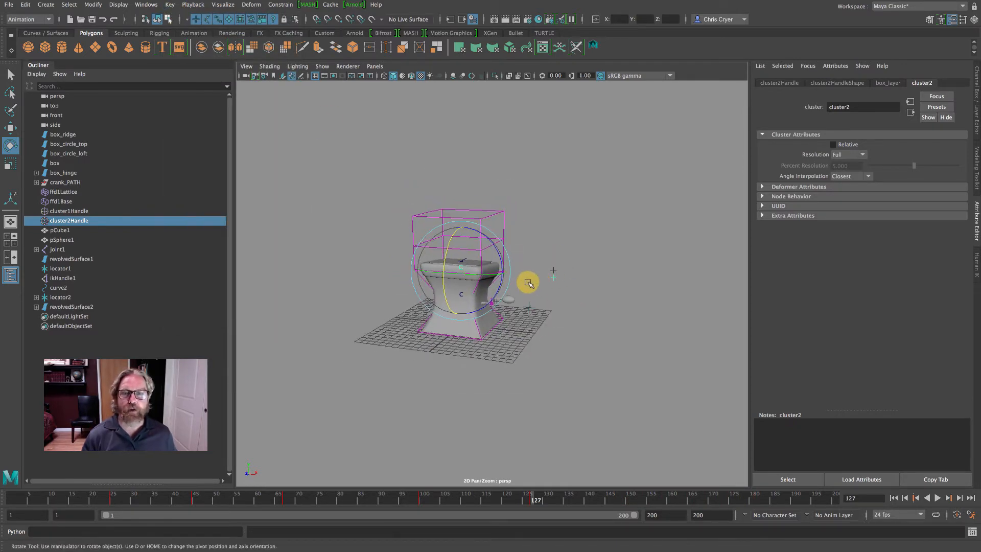
pyautogui.click(508, 328)
pyautogui.click(462, 294)
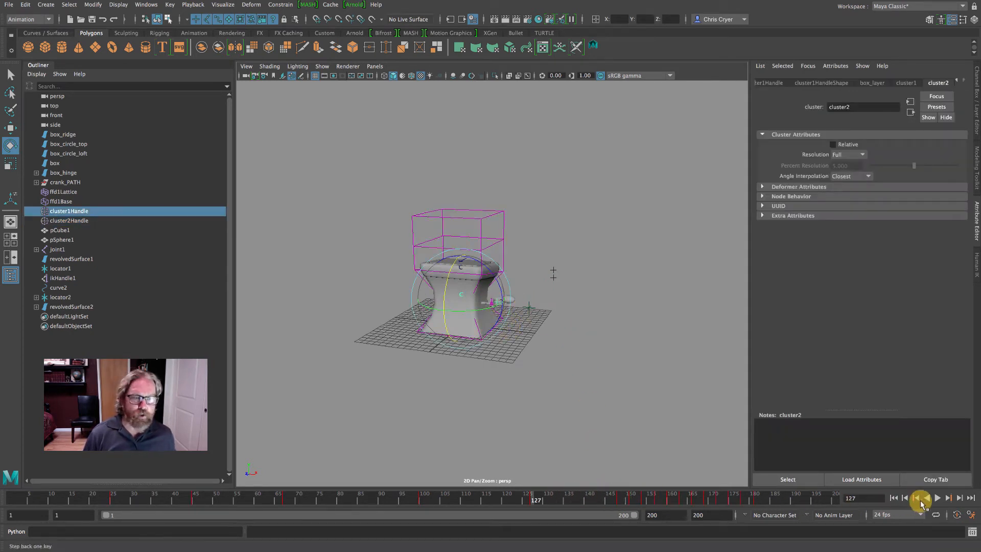
pyautogui.click(948, 498)
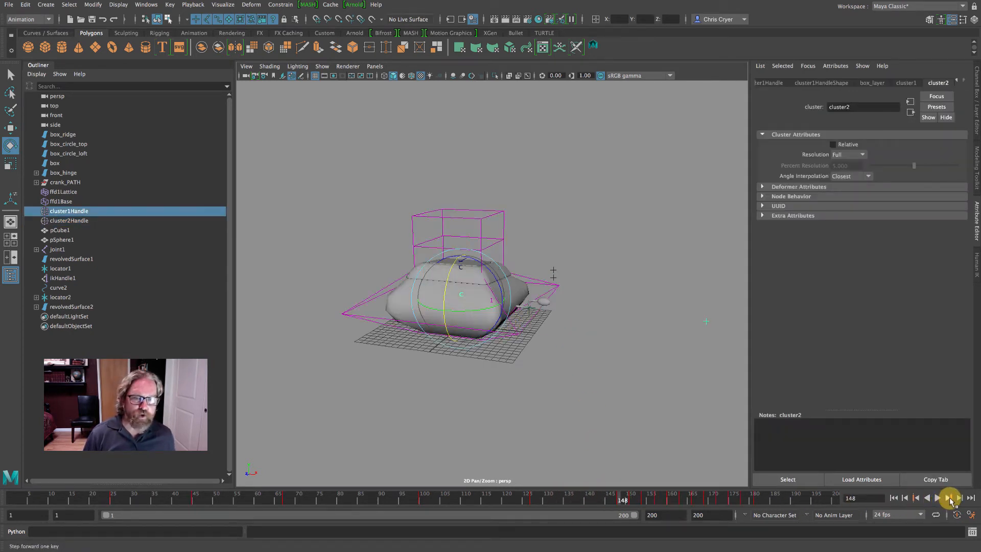
pyautogui.click(553, 278)
pyautogui.moveTo(444, 254); pyautogui.dragTo(481, 291)
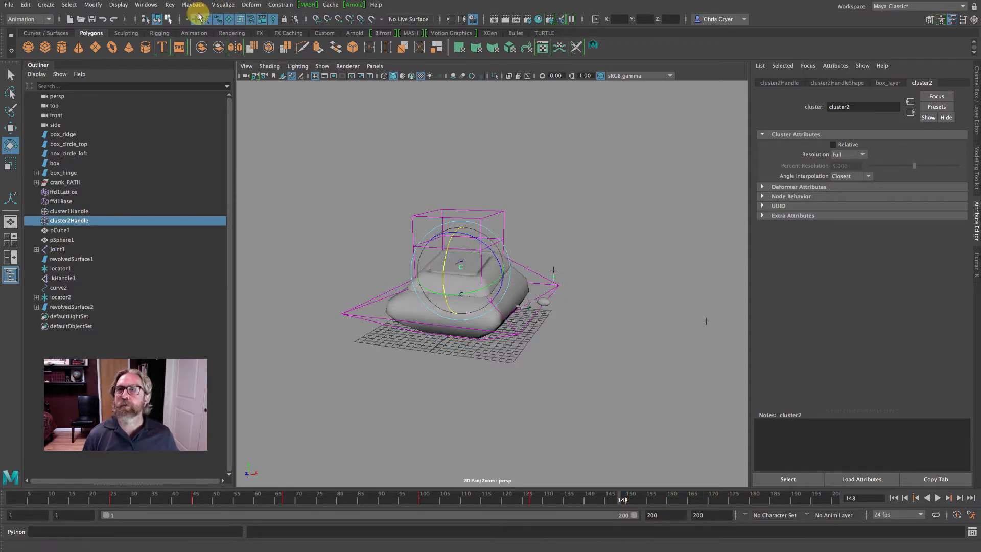
pyautogui.click(171, 5)
pyautogui.click(186, 33)
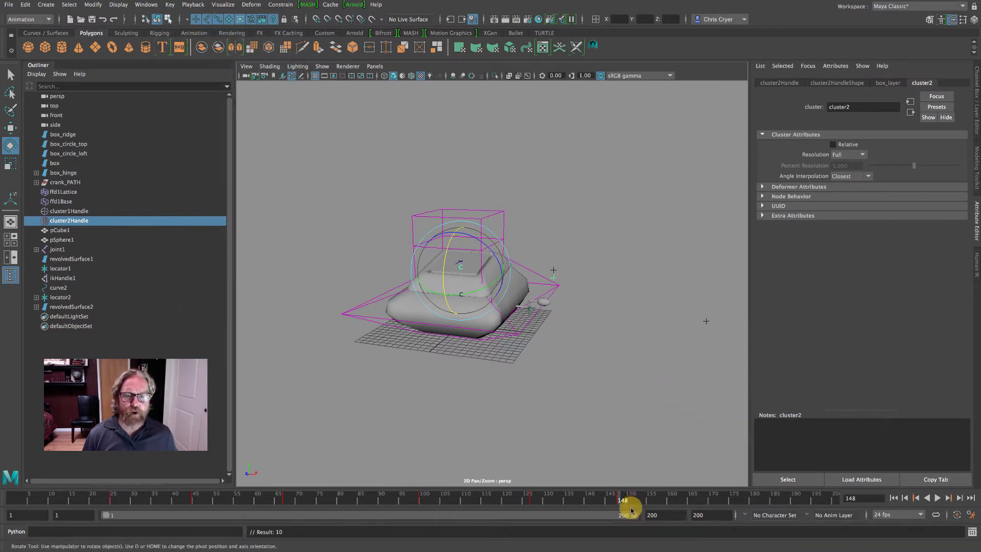
# Step: At cluster1Handle's key on frame 151, rotate cluster2Handle backward to about -9 degrees around X and set a key
pyautogui.moveTo(684, 310); pyautogui.dragTo(721, 337)
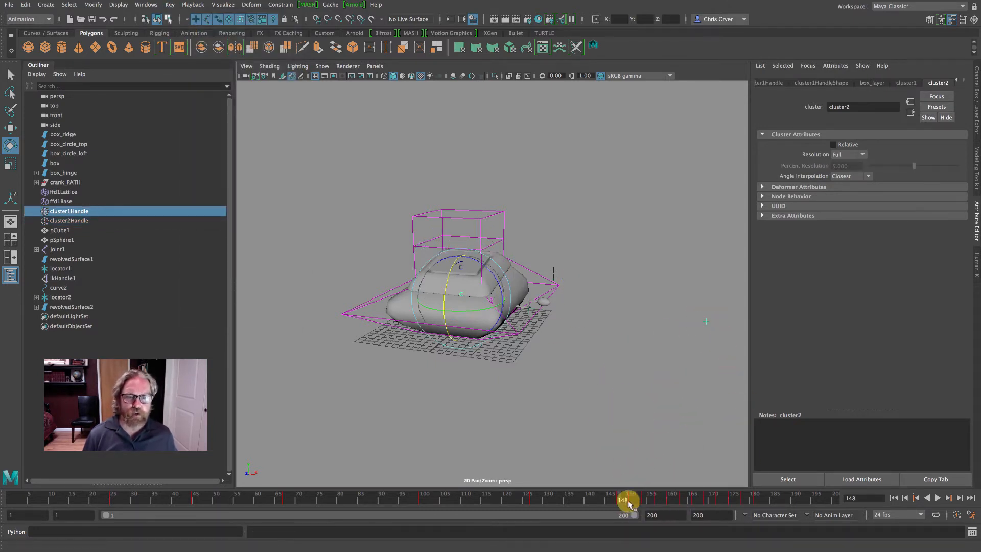
pyautogui.click(948, 497)
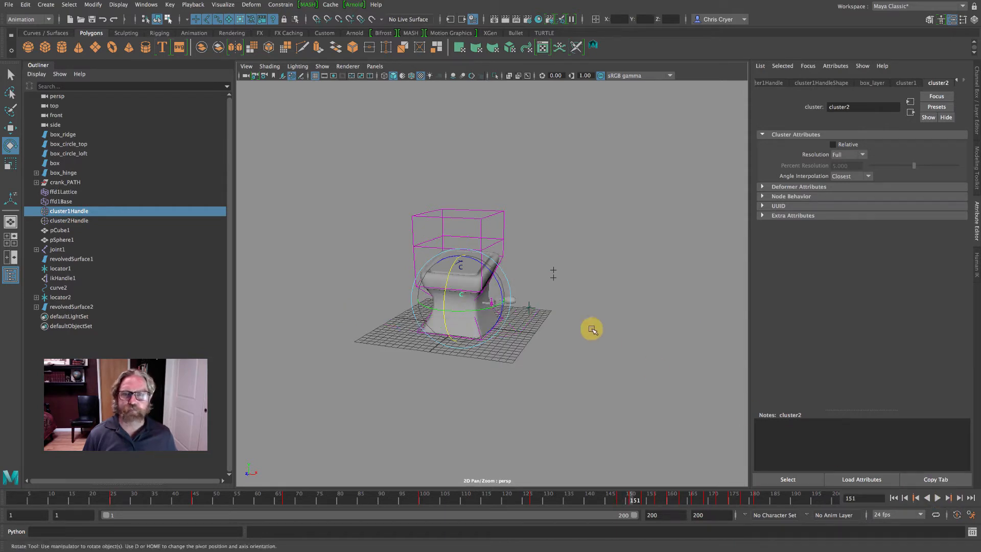
pyautogui.moveTo(451, 287); pyautogui.dragTo(448, 271)
pyautogui.hotkey('ctrl', 'z')
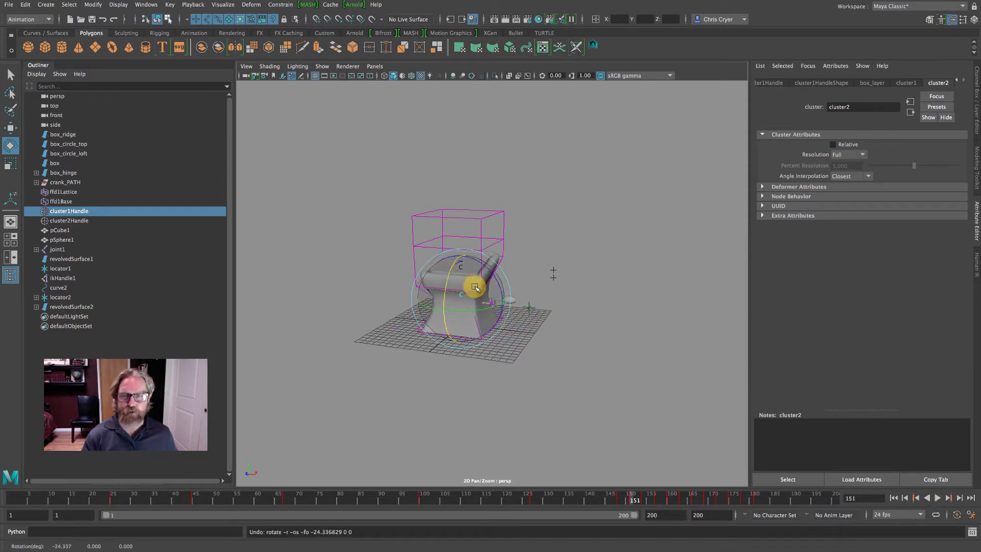
pyautogui.click(555, 278)
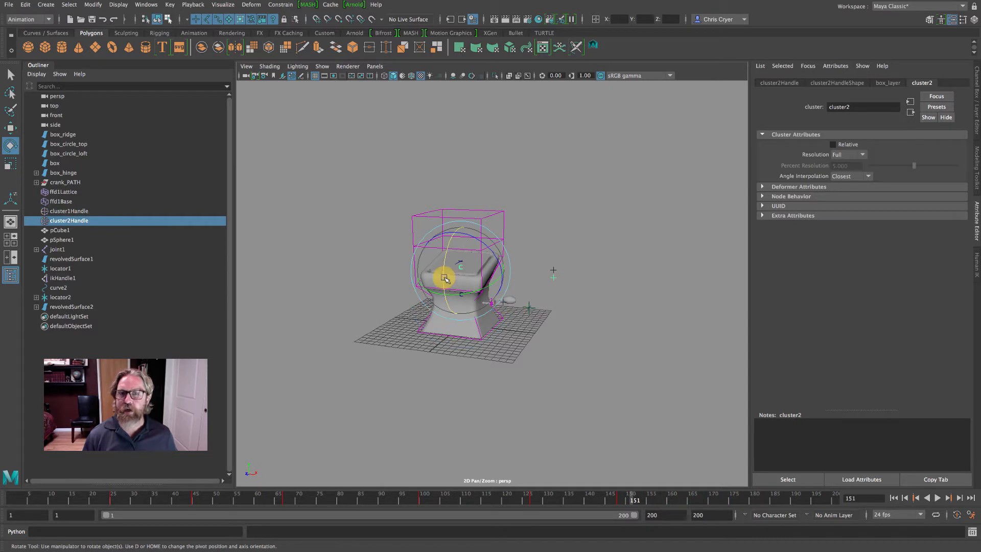
pyautogui.moveTo(439, 275); pyautogui.dragTo(444, 257)
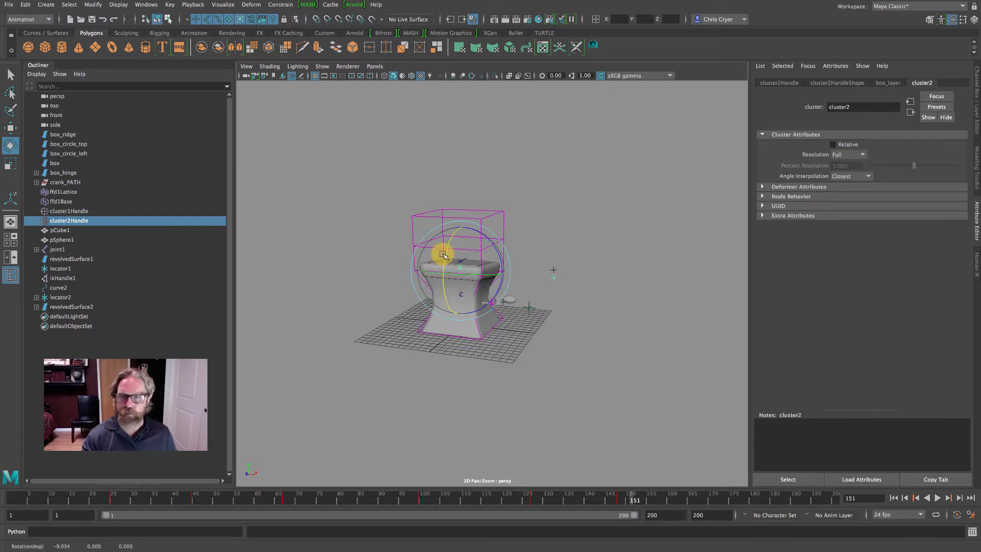
pyautogui.press('s')
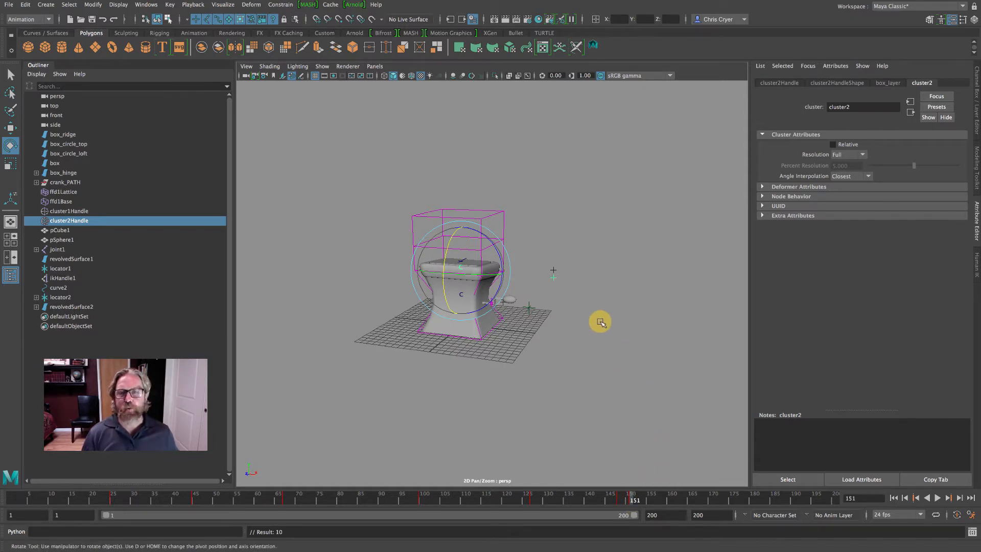
# Step: Key the same cluster2Handle rotation at each remaining cluster1Handle key, every third frame from 154 to 181
pyautogui.keyDown('alt'); pyautogui.moveTo(599, 307); pyautogui.dragTo(554, 306, button='middle'); pyautogui.keyUp('alt')
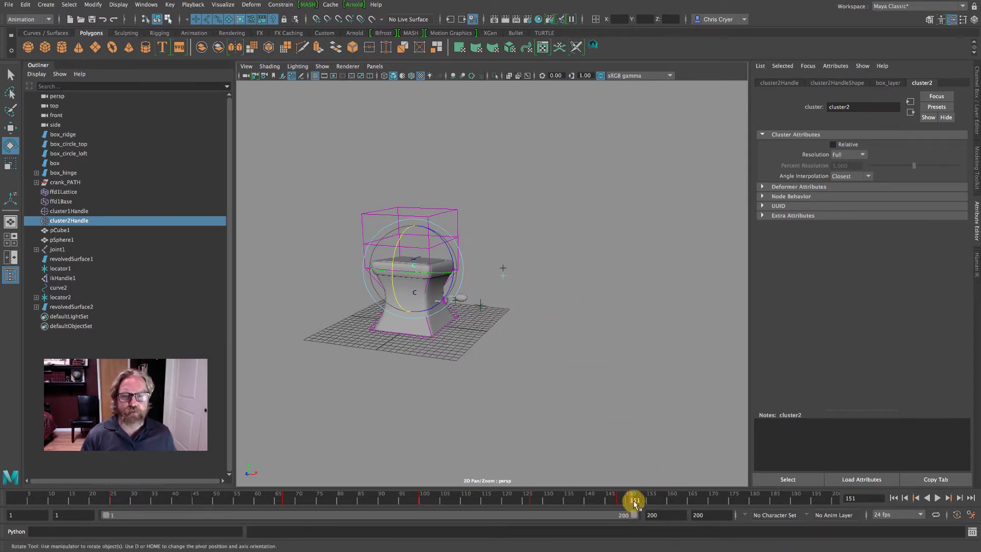
pyautogui.moveTo(633, 499); pyautogui.dragTo(645, 502)
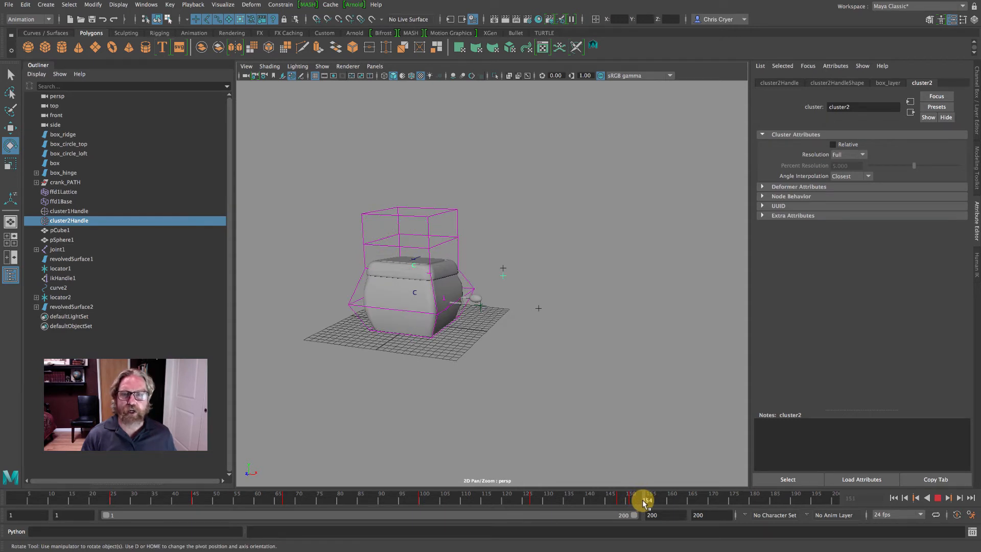
pyautogui.moveTo(528, 294); pyautogui.dragTo(570, 336)
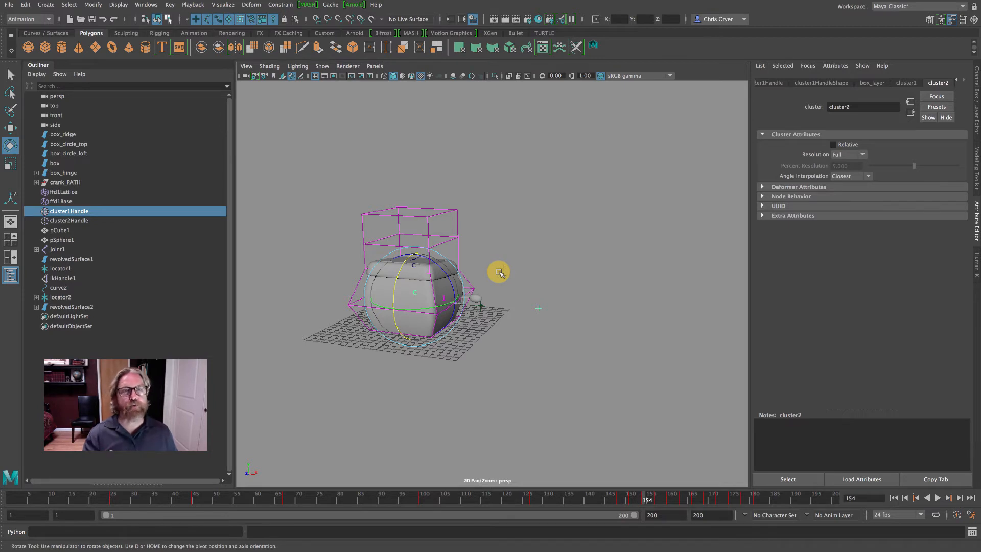
pyautogui.moveTo(495, 264); pyautogui.dragTo(513, 283)
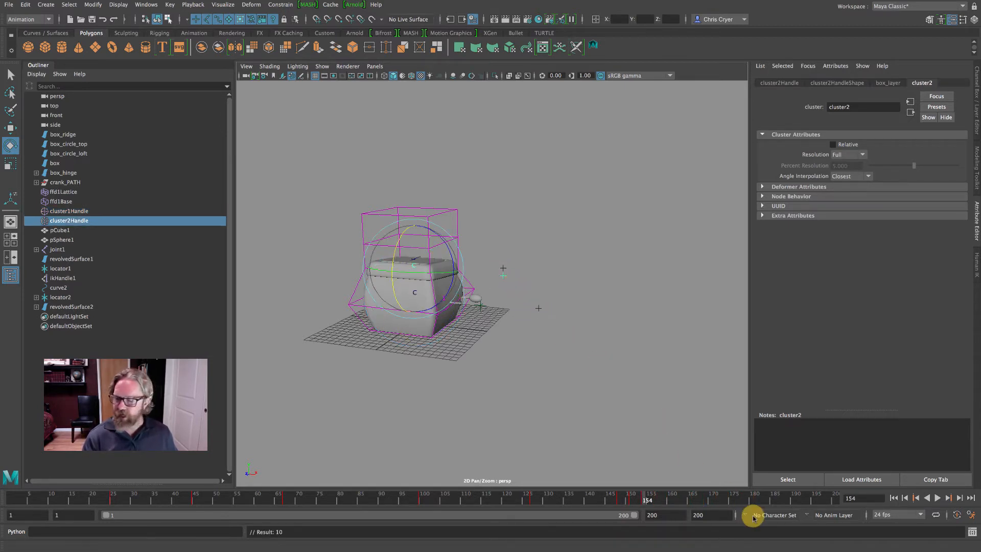
pyautogui.click(662, 501)
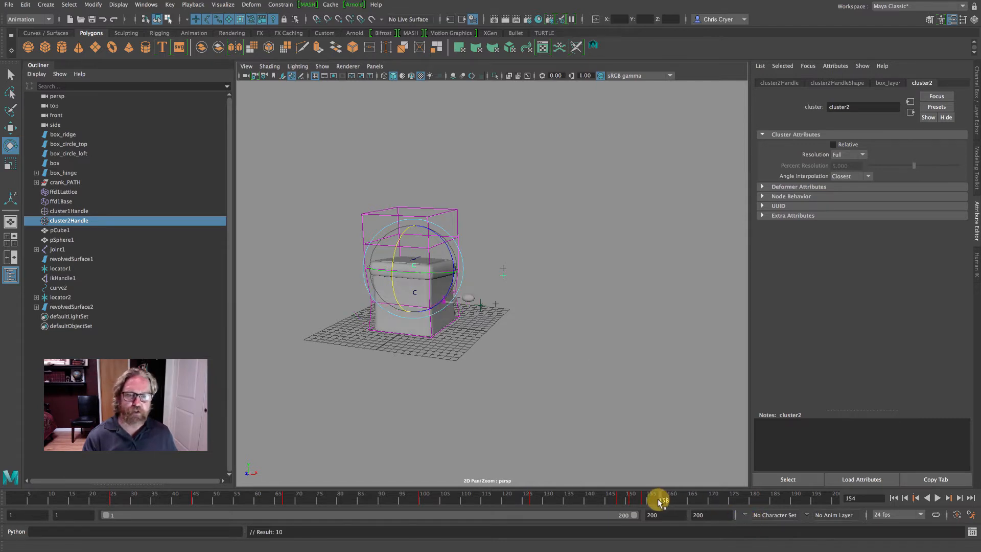
pyautogui.moveTo(659, 501)
pyautogui.mouseDown()
pyautogui.moveTo(755, 505)
pyautogui.moveTo(401, 494)
pyautogui.moveTo(743, 504)
pyautogui.moveTo(713, 501)
pyautogui.mouseUp()
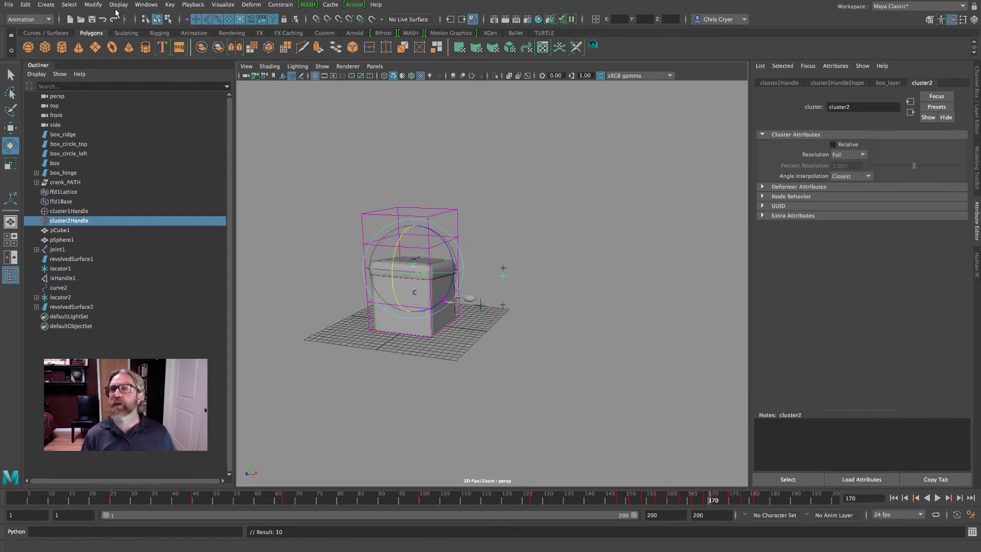
# Step: Open the Graph Editor and isolate cluster2Handle's Rotate X curve
pyautogui.click(146, 5)
pyautogui.moveTo(174, 57)
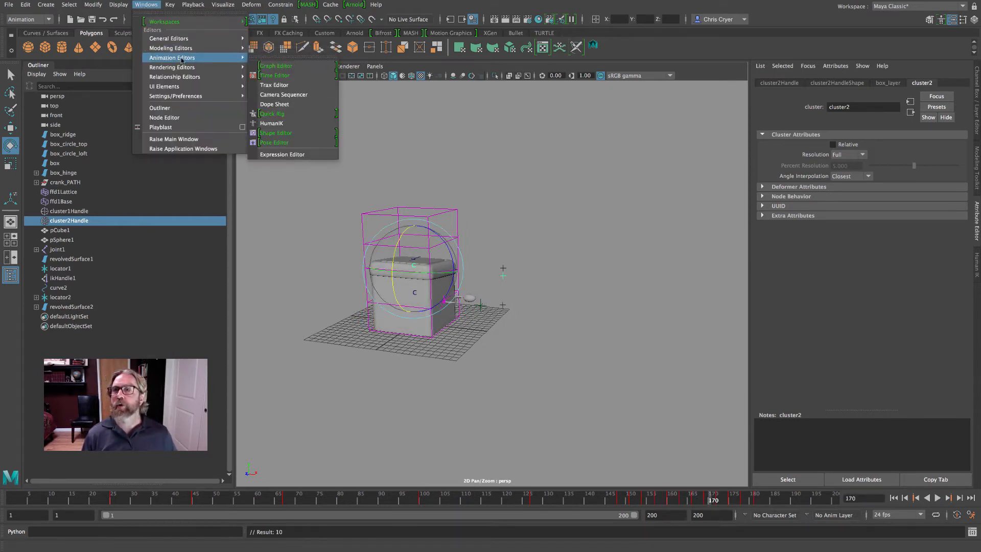
pyautogui.click(305, 66)
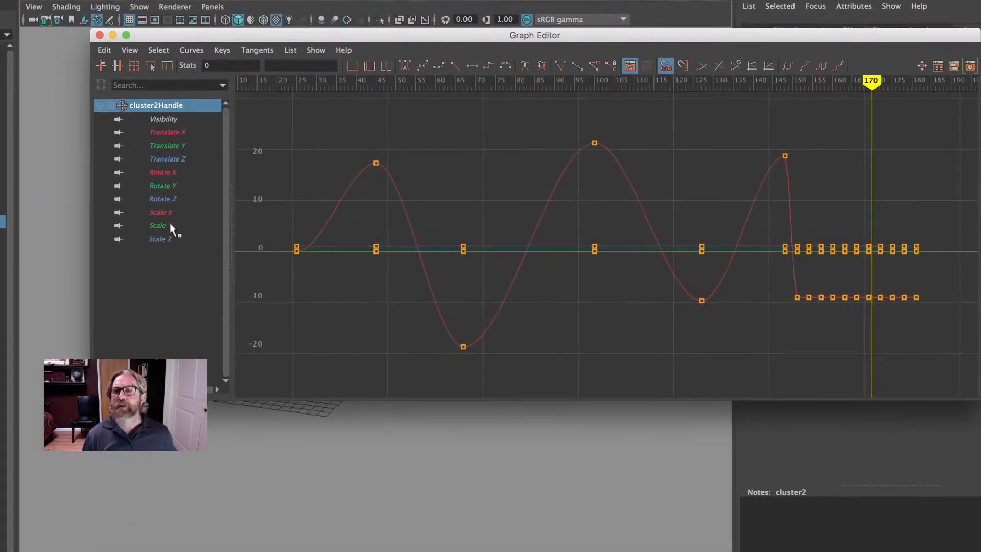
pyautogui.moveTo(132, 199); pyautogui.dragTo(129, 169)
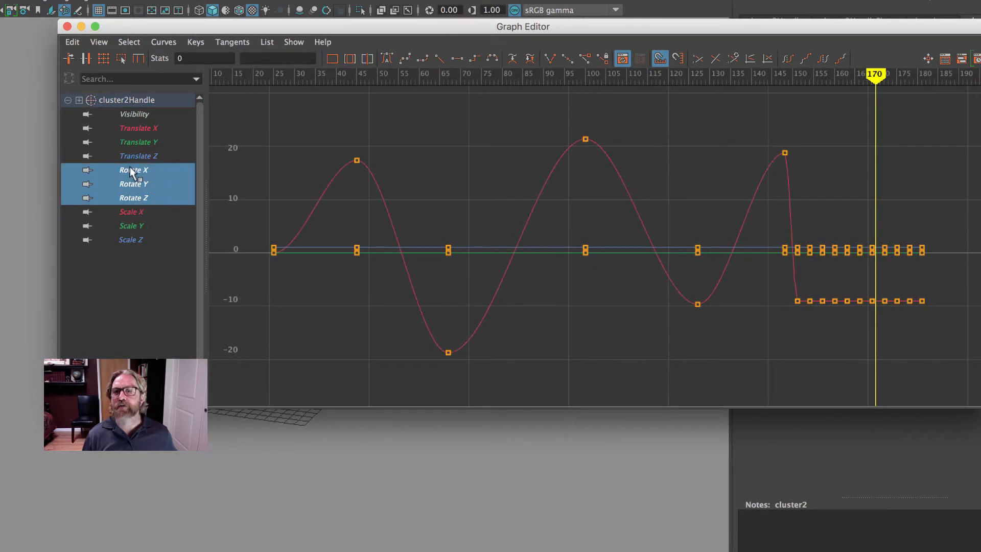
pyautogui.click(127, 197)
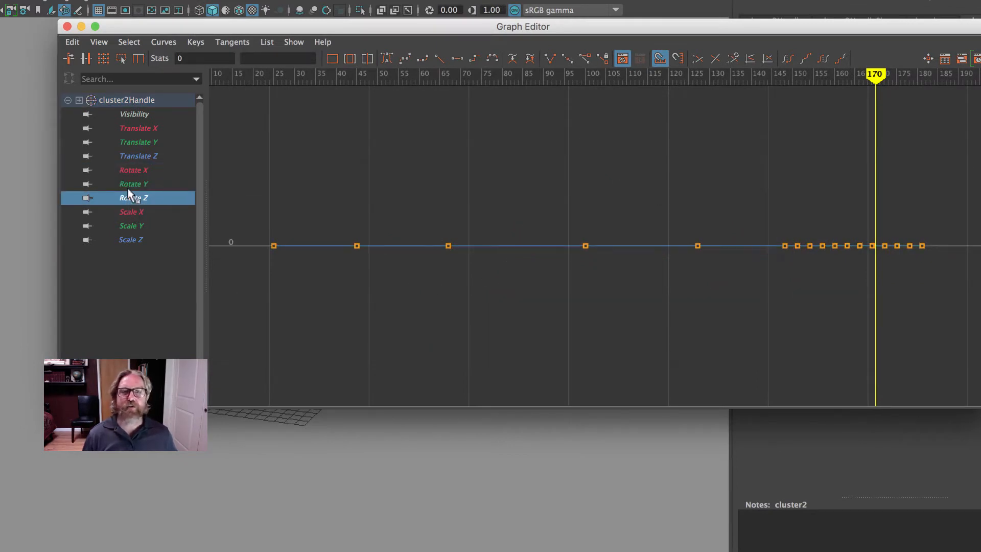
pyautogui.click(128, 173)
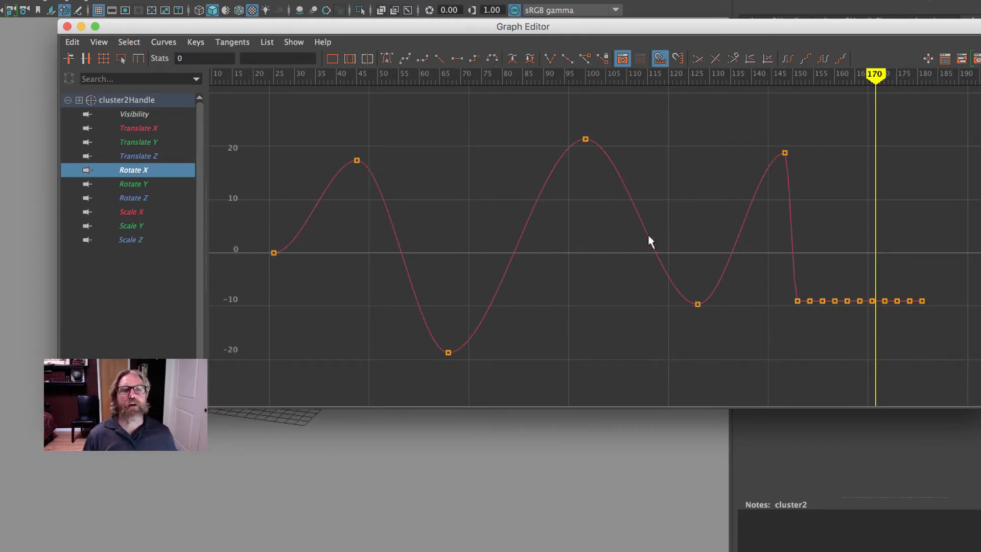
# Step: Move the Rotate X keys to about 13 at frame 45, -11.5 at frame 67, 18 at frame 100 and -14 at frame 127
pyautogui.click(357, 161)
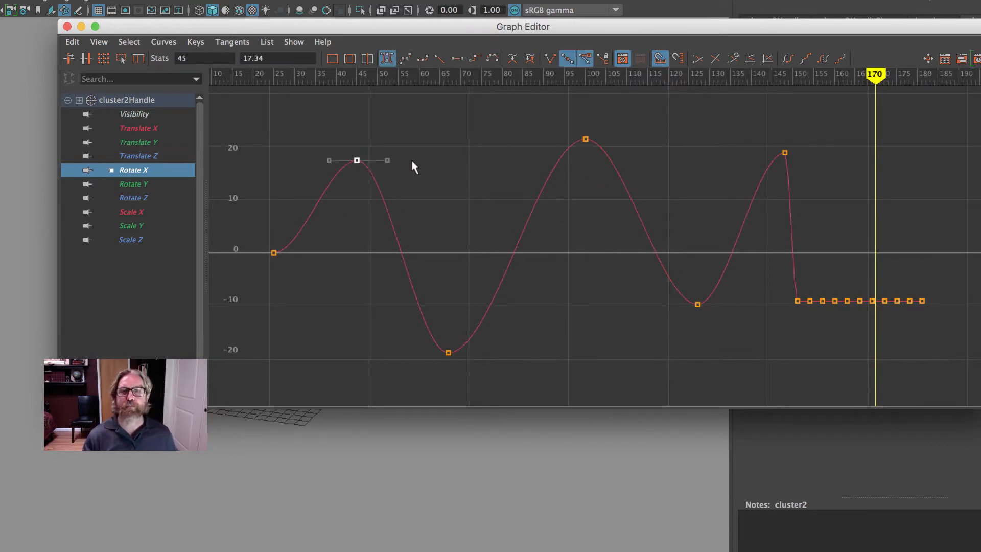
pyautogui.moveTo(412, 164); pyautogui.dragTo(412, 195, button='middle')
pyautogui.click(448, 353)
pyautogui.moveTo(504, 352); pyautogui.dragTo(509, 316, button='middle')
pyautogui.moveTo(610, 162); pyautogui.dragTo(609, 164)
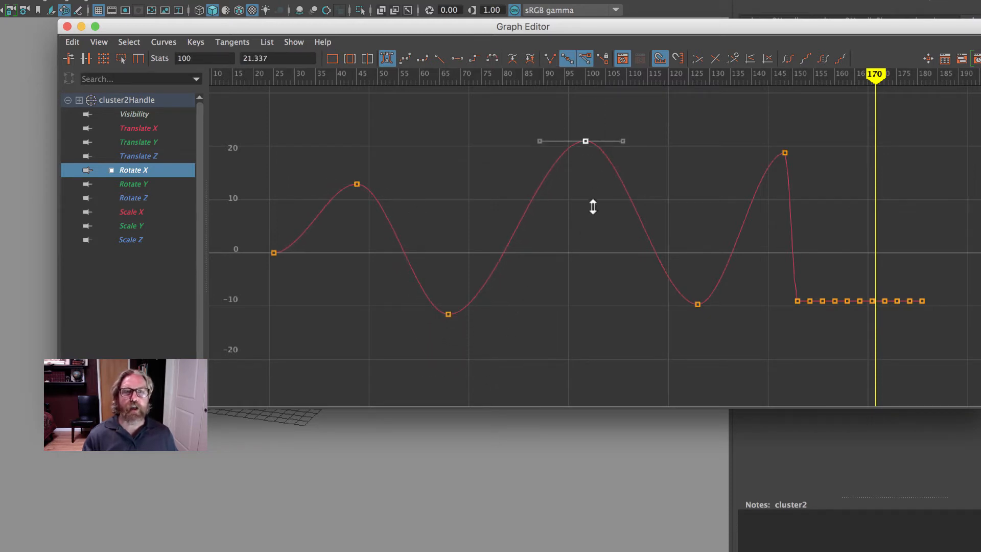
pyautogui.moveTo(591, 206); pyautogui.dragTo(592, 211, button='middle')
pyautogui.moveTo(735, 338); pyautogui.dragTo(731, 335)
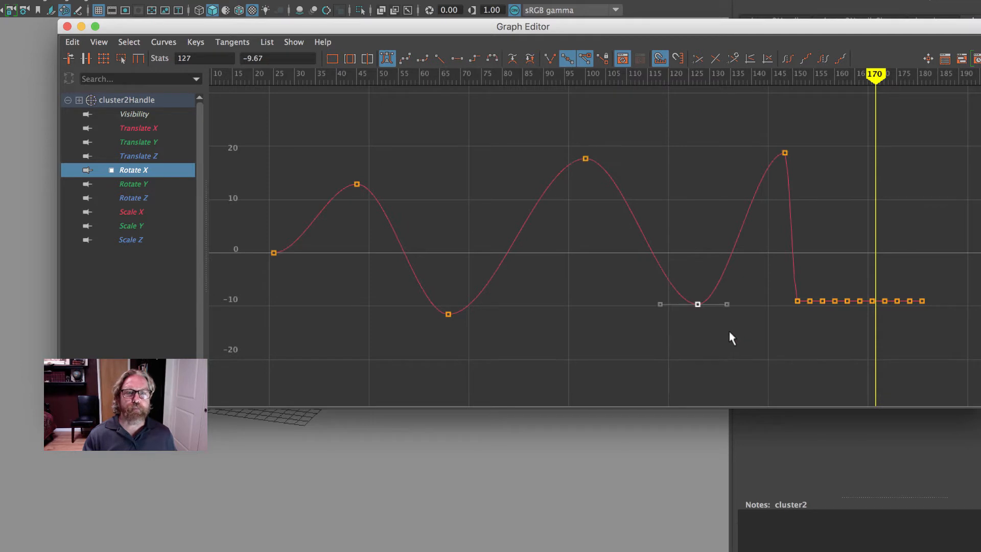
pyautogui.moveTo(731, 335); pyautogui.dragTo(733, 360, button='middle')
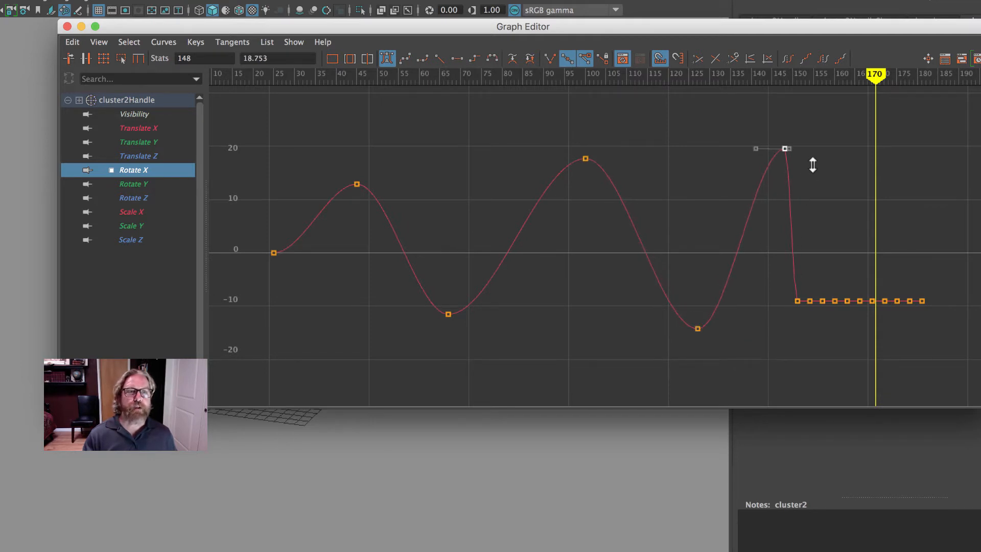
# Step: Make the swings build up: Rotate X about 20 at frame 148, 15.6 at frame 100, 9.5 at frame 45 and -10 at frame 67
pyautogui.moveTo(589, 199); pyautogui.dragTo(589, 210, button='middle')
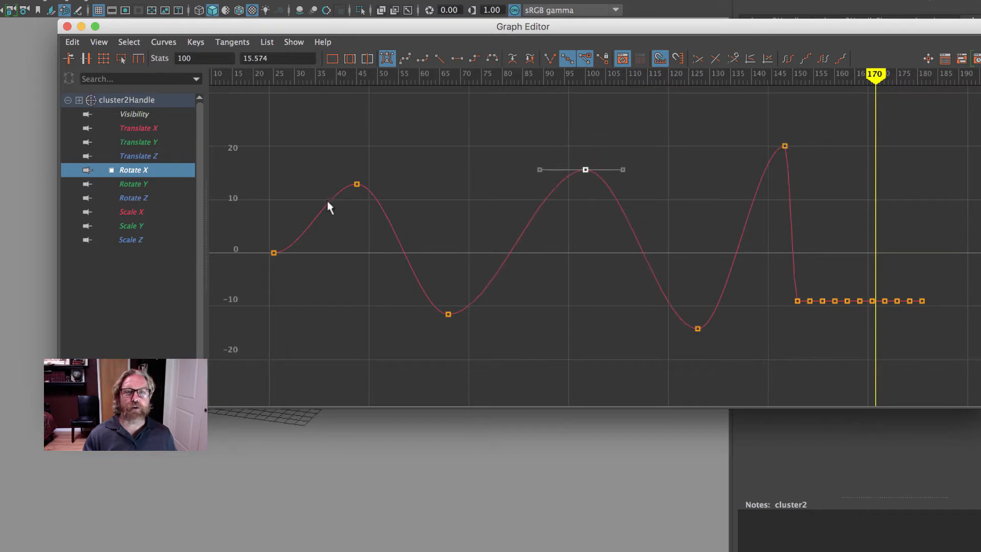
pyautogui.moveTo(373, 199); pyautogui.dragTo(373, 199)
pyautogui.moveTo(401, 197); pyautogui.dragTo(404, 212, button='middle')
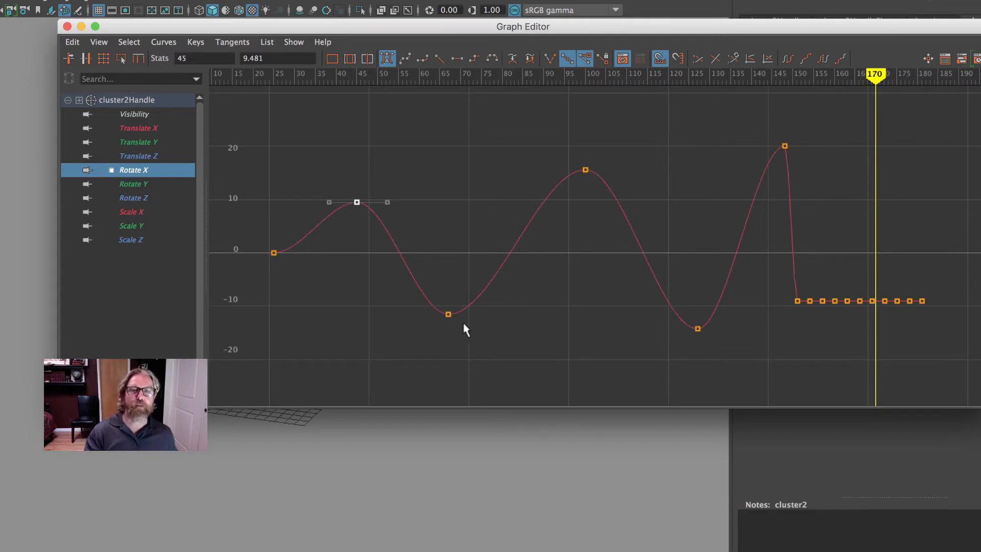
pyautogui.moveTo(429, 301); pyautogui.dragTo(463, 323)
pyautogui.moveTo(491, 322); pyautogui.dragTo(489, 314, button='middle')
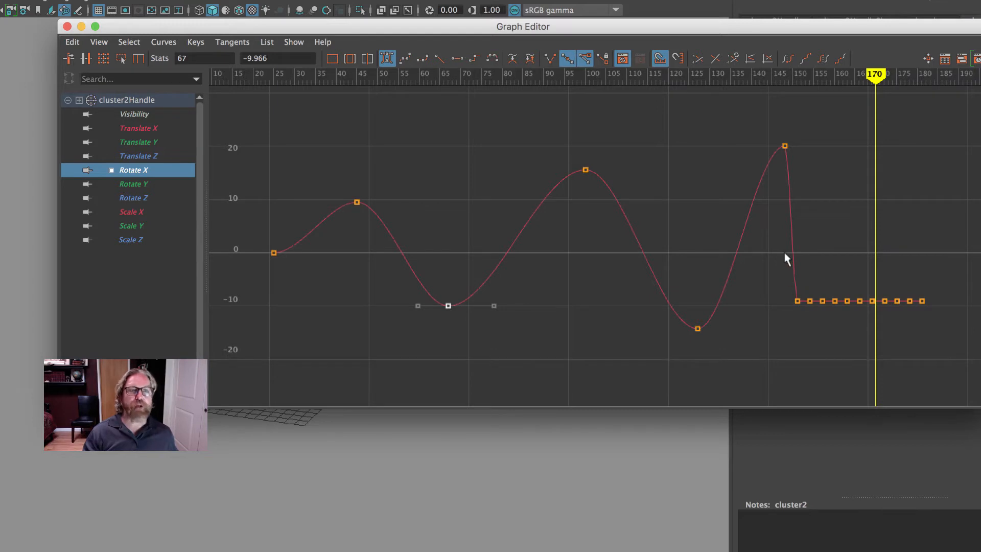
# Step: Raise the Rotate X keys at frames 154, 160, 166, 172 and 178 by progressively smaller amounts, from about -7.2 to about -8.8
pyautogui.keyDown('ctrl'); pyautogui.keyDown('alt'); pyautogui.moveTo(771, 275); pyautogui.dragTo(954, 335); pyautogui.keyUp('alt'); pyautogui.keyUp('ctrl')
pyautogui.keyDown('alt'); pyautogui.moveTo(810, 251); pyautogui.dragTo(788, 249, button='right'); pyautogui.keyUp('alt')
pyautogui.keyDown('shift'); pyautogui.moveTo(527, 264); pyautogui.dragTo(542, 236, button='middle'); pyautogui.keyUp('shift')
pyautogui.click(541, 236)
pyautogui.moveTo(567, 268)
pyautogui.keyDown('shift'); pyautogui.mouseDown(button='middle')
pyautogui.moveTo(565, 245)
pyautogui.moveTo(600, 242)
pyautogui.mouseUp(button='middle'); pyautogui.keyUp('shift')
pyautogui.moveTo(635, 228)
pyautogui.mouseDown()
pyautogui.moveTo(653, 258)
pyautogui.moveTo(652, 249)
pyautogui.mouseUp()
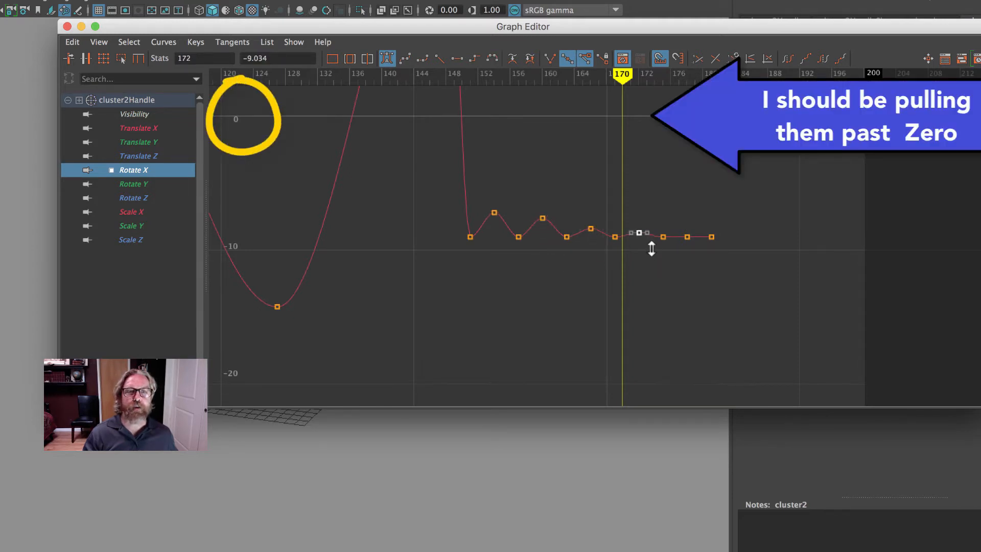
pyautogui.keyDown('shift'); pyautogui.moveTo(696, 254); pyautogui.dragTo(696, 250, button='middle'); pyautogui.keyUp('shift')
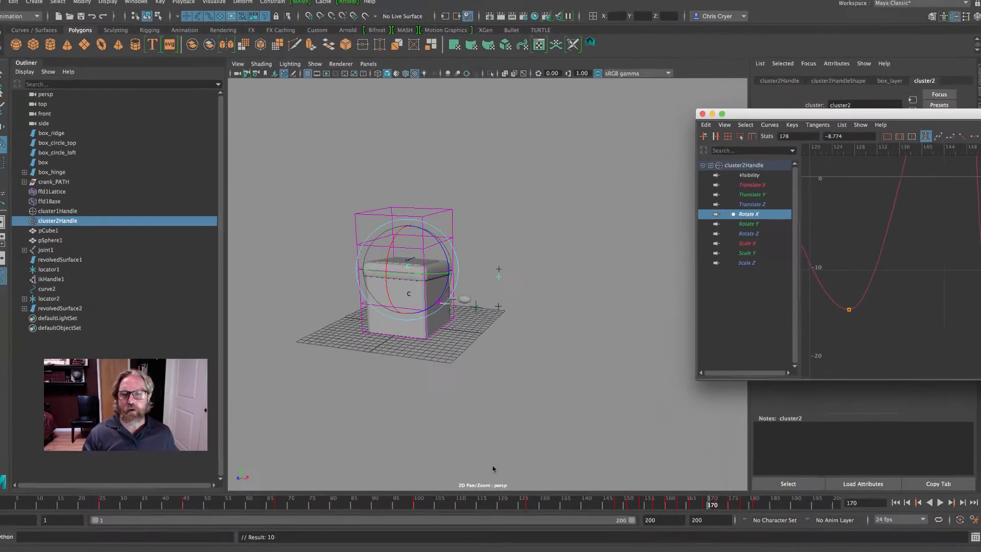
# Step: Preview the wobble around frame 161, and lower the Rotate X keys at frames 157, 163, 169 and 175 together to about -9.6
pyautogui.moveTo(614, 500); pyautogui.dragTo(675, 503)
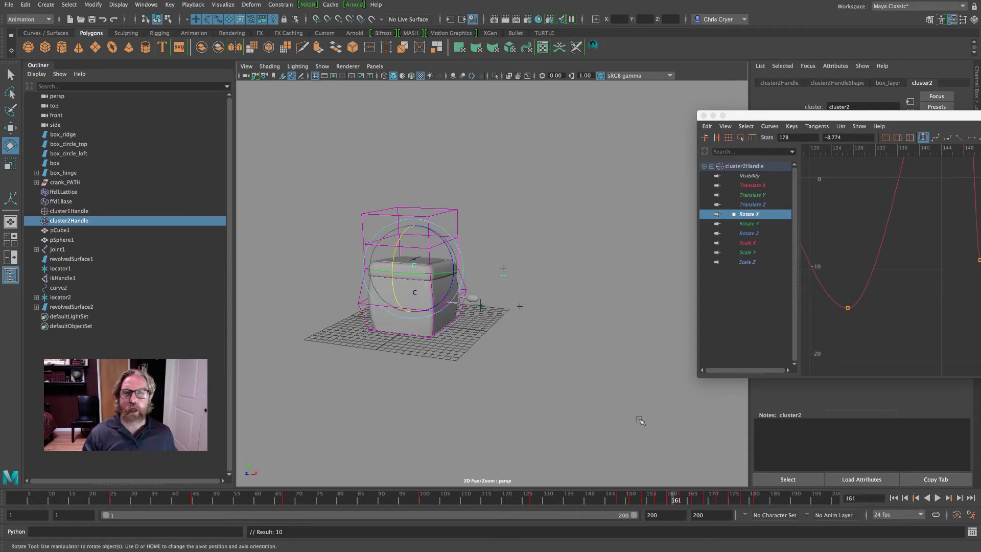
pyautogui.moveTo(767, 116); pyautogui.dragTo(289, 66)
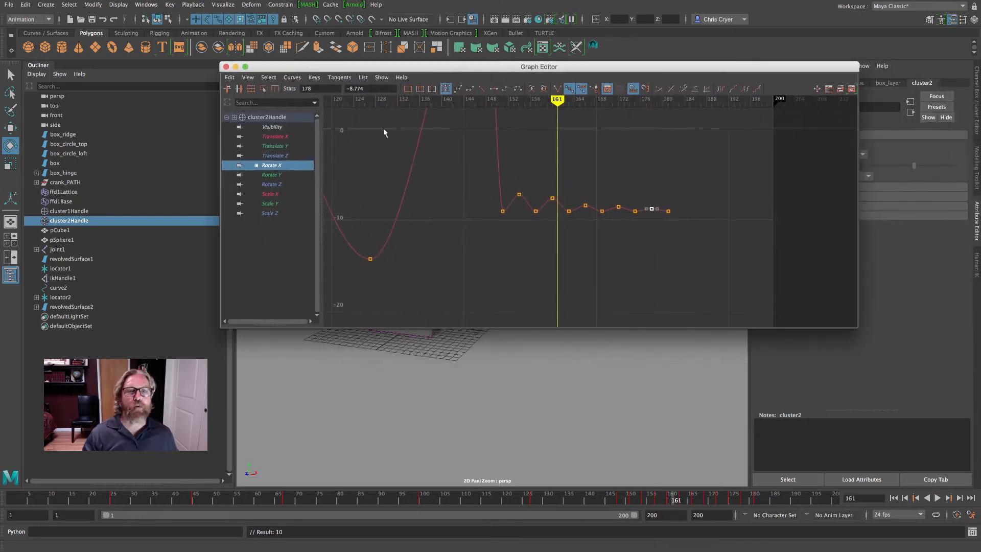
pyautogui.click(535, 211)
pyautogui.keyDown('shift'); pyautogui.click(569, 210); pyautogui.keyUp('shift')
pyautogui.keyDown('shift'); pyautogui.click(601, 210); pyautogui.keyUp('shift')
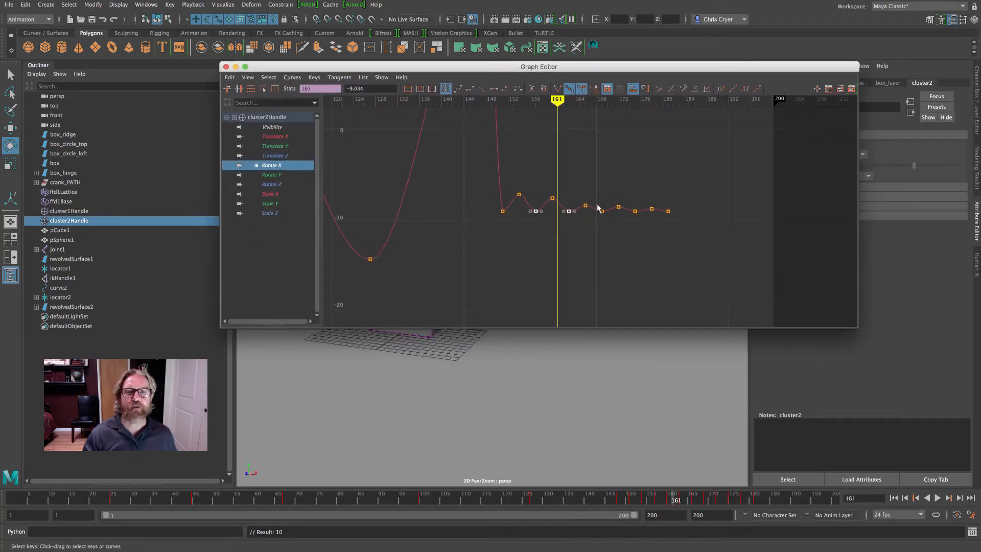
pyautogui.keyDown('shift'); pyautogui.moveTo(642, 223); pyautogui.dragTo(638, 241); pyautogui.keyUp('shift')
pyautogui.moveTo(638, 240); pyautogui.dragTo(639, 249, button='middle')
# Step: Stagger the wobble's low Rotate X keys, setting frame 169 to about -9.8, frame 163 to about -10.2 and frame 157 slightly lower
pyautogui.moveTo(651, 240); pyautogui.dragTo(633, 209)
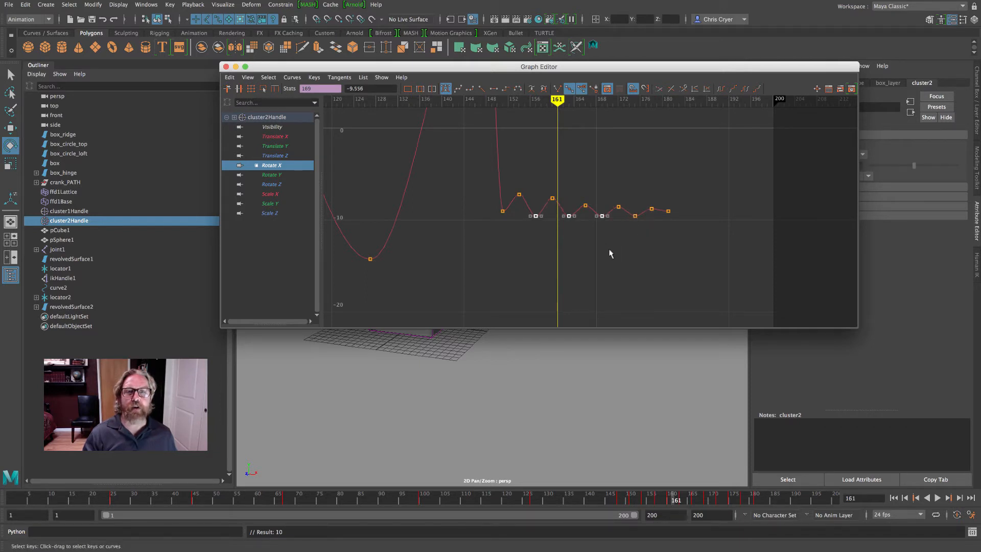
pyautogui.moveTo(610, 253); pyautogui.dragTo(610, 256, button='middle')
pyautogui.moveTo(612, 249); pyautogui.dragTo(599, 217)
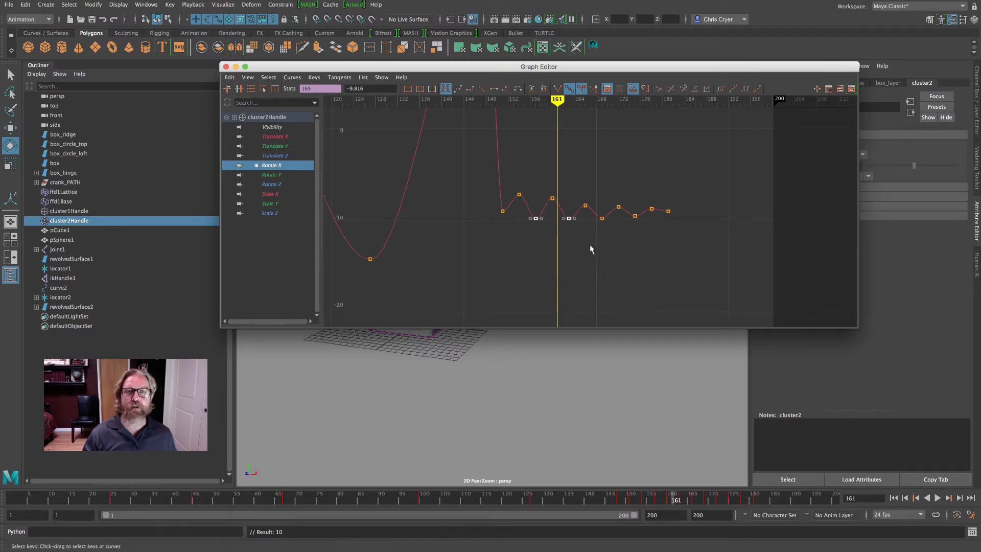
pyautogui.keyDown('shift'); pyautogui.moveTo(585, 253); pyautogui.dragTo(584, 256, button='middle'); pyautogui.keyUp('shift')
pyautogui.keyDown('shift'); pyautogui.moveTo(585, 250); pyautogui.dragTo(564, 212); pyautogui.keyUp('shift')
pyautogui.keyDown('shift'); pyautogui.moveTo(579, 264); pyautogui.dragTo(578, 267, button='middle'); pyautogui.keyUp('shift')
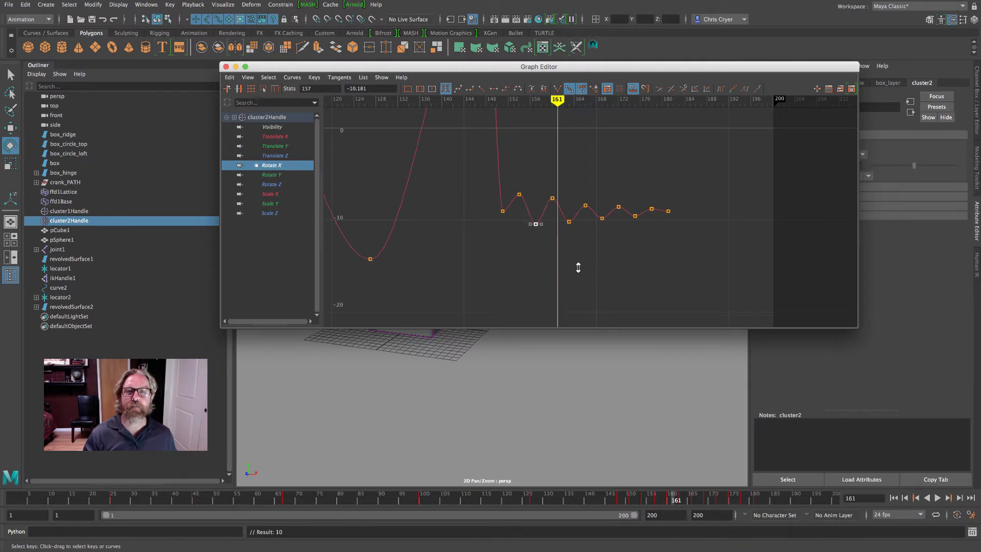
pyautogui.click(580, 271)
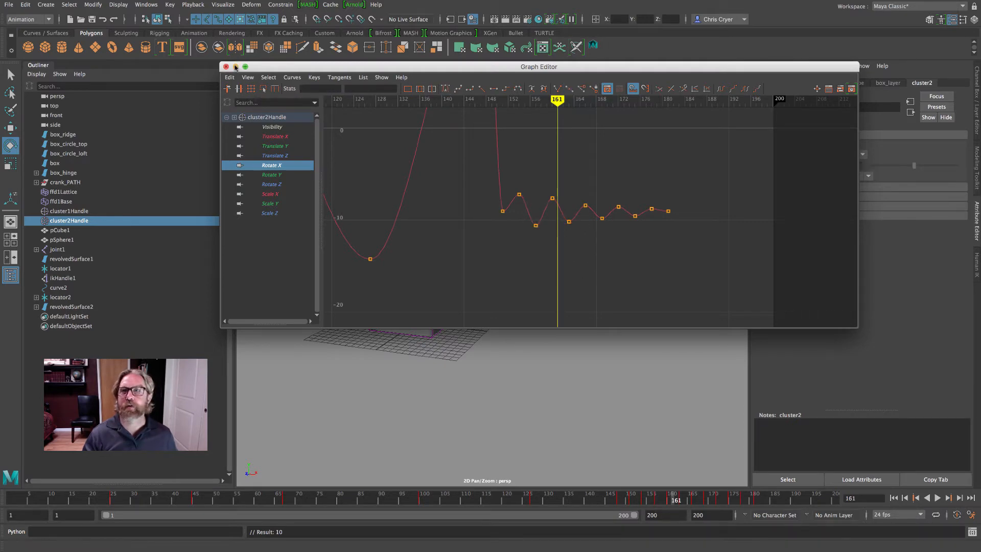
# Step: Minimize the Graph Editor and play the animation from about frame 145 to review the settling wobble
pyautogui.click(235, 67)
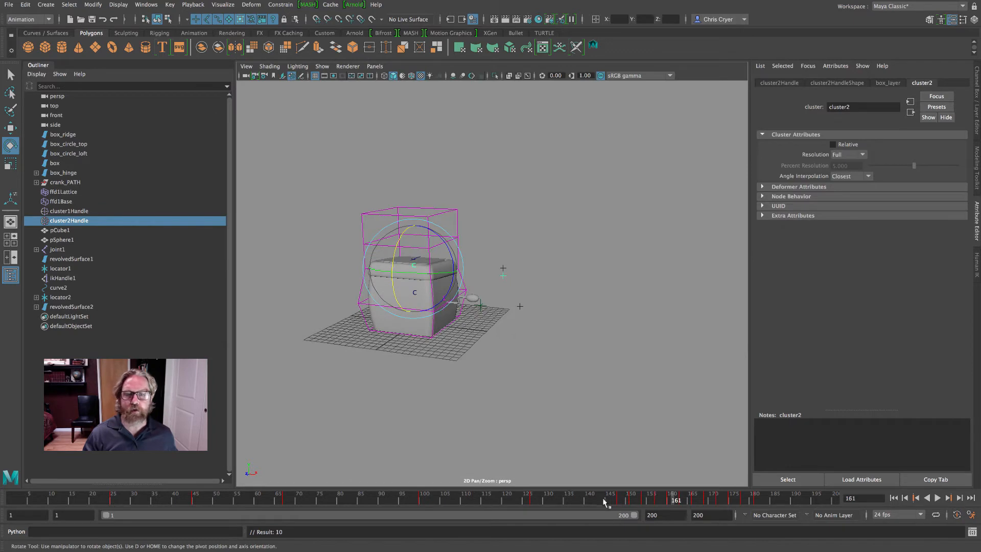
pyautogui.click(605, 500)
pyautogui.click(937, 498)
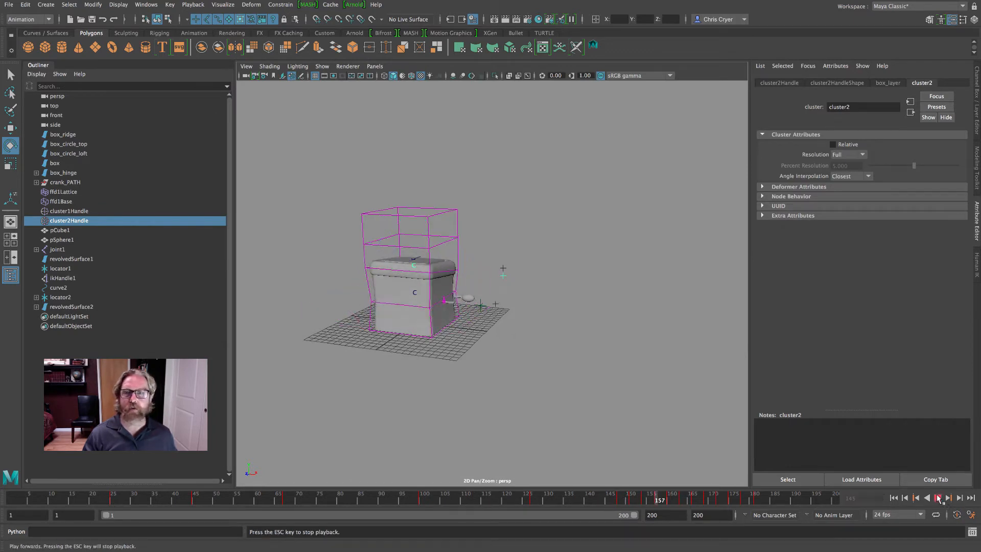
# Step: Tilt cluster2Handle to about 9.3 degrees in X at frame 154 and open the Graph Editor on its Rotate X curve
pyautogui.moveTo(637, 499); pyautogui.dragTo(644, 502)
pyautogui.moveTo(397, 252); pyautogui.dragTo(394, 263)
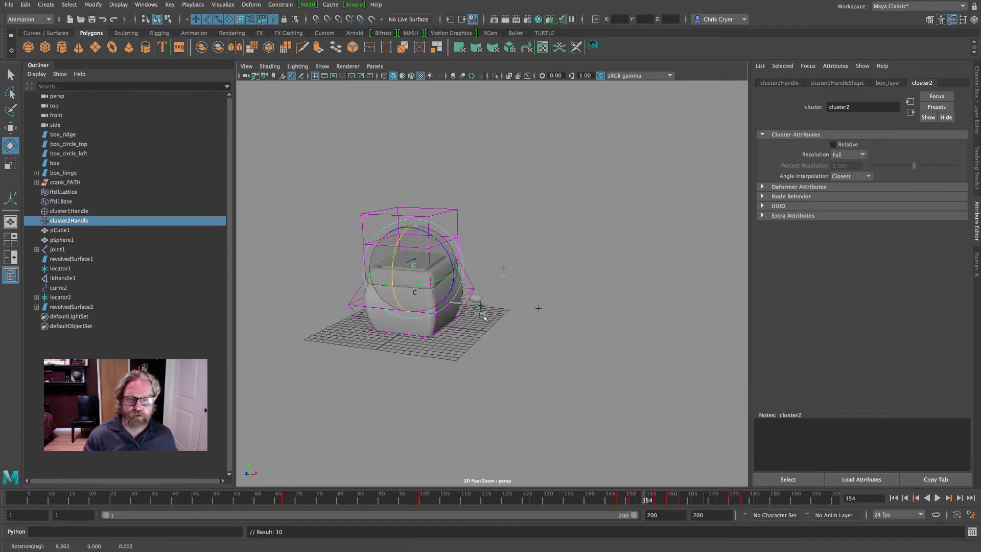
pyautogui.click(146, 4)
pyautogui.moveTo(162, 59)
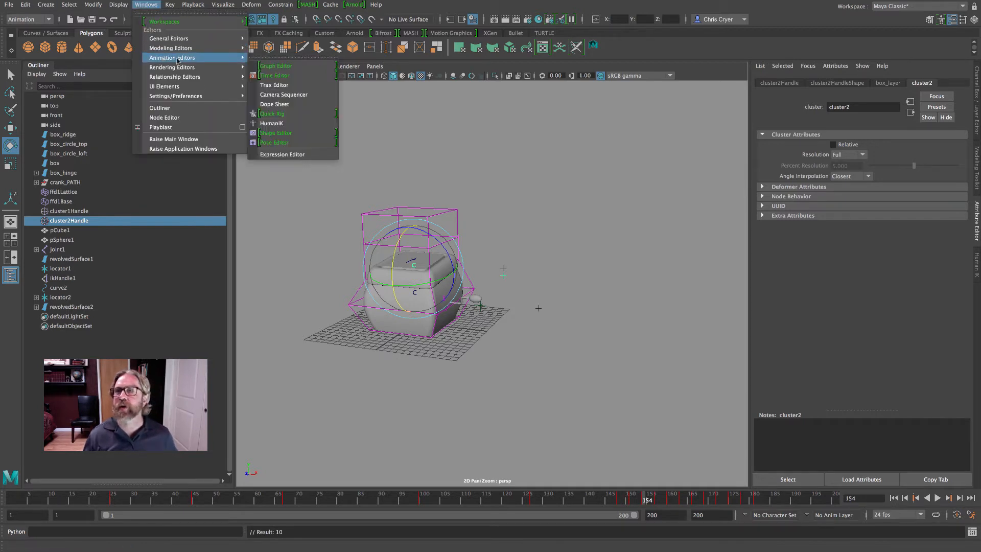
pyautogui.click(285, 67)
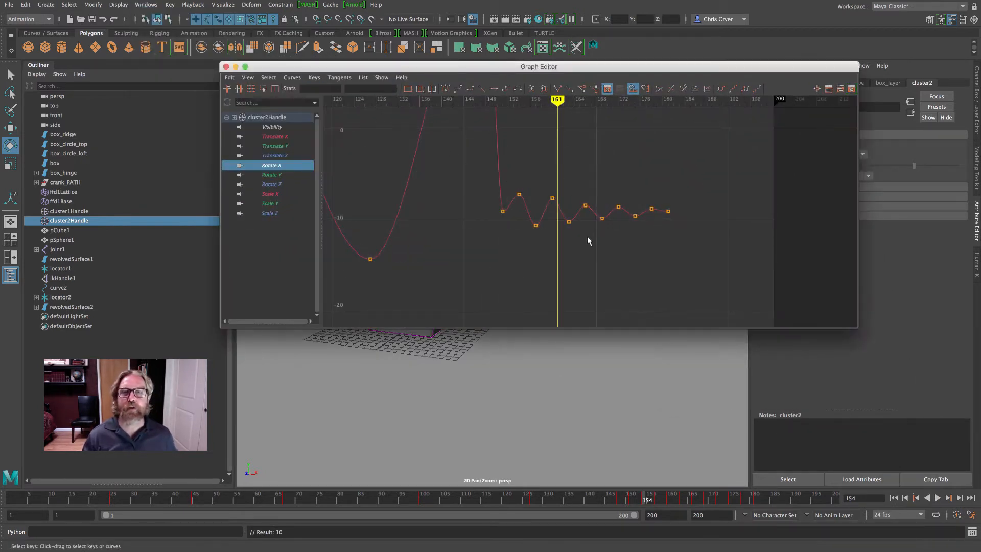
# Step: Raise the Rotate X key at frame 160 to about 6.7 and lower the frame 151 key to about -12.3
pyautogui.scroll(-5, 593, 239)
pyautogui.scroll(6, 605, 239)
pyautogui.scroll(-5, 603, 239)
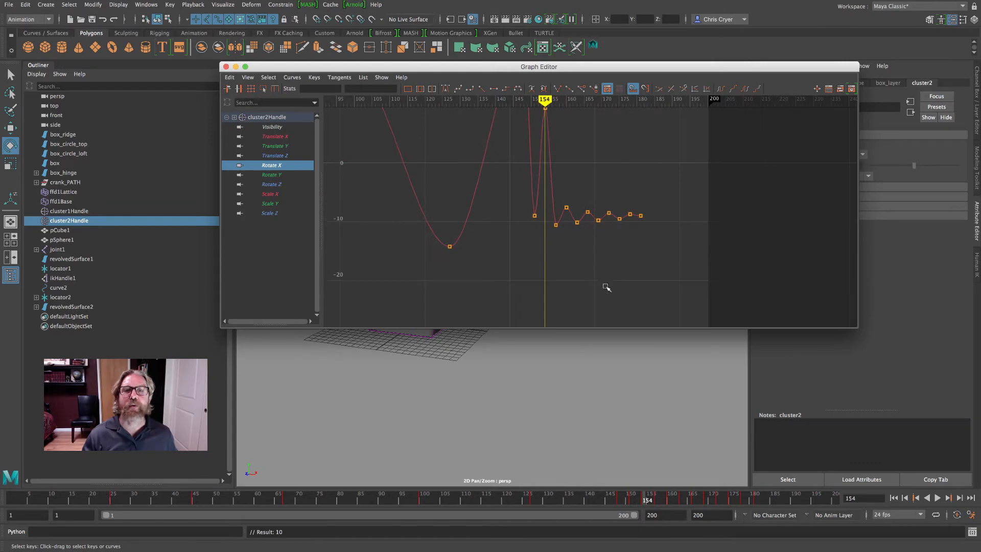
pyautogui.scroll(-4, 603, 261)
pyautogui.scroll(4, 575, 235)
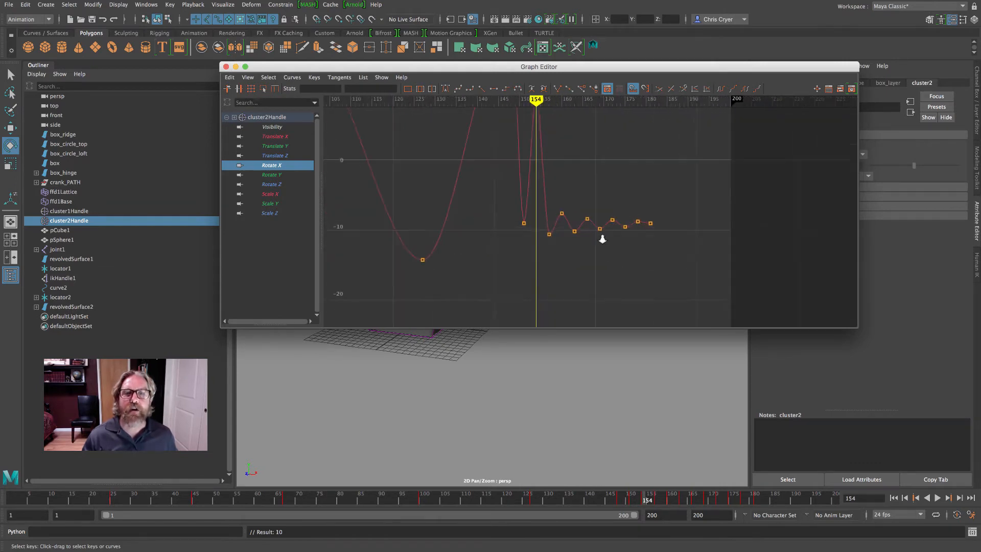
pyautogui.moveTo(568, 212); pyautogui.dragTo(574, 238)
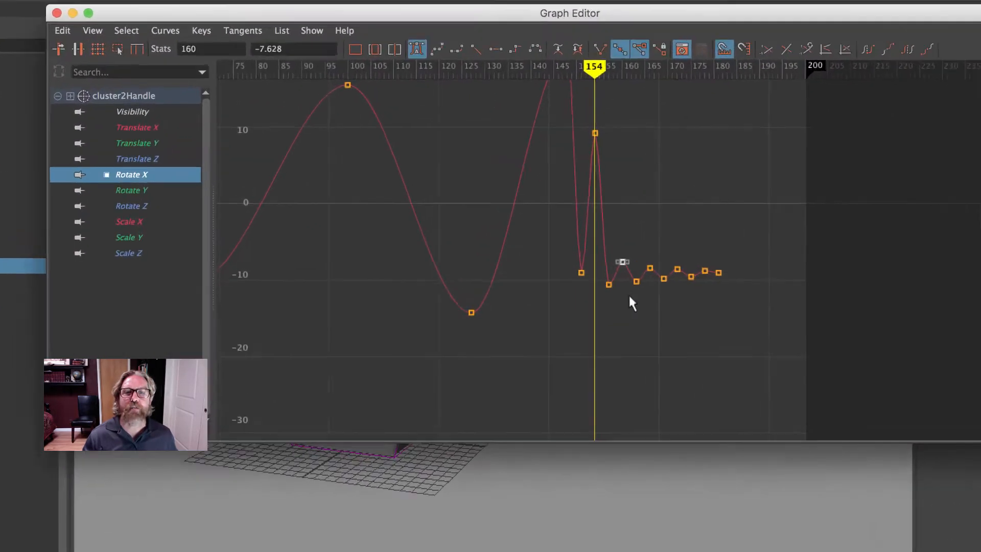
pyautogui.keyDown('shift'); pyautogui.moveTo(573, 238); pyautogui.dragTo(573, 170, button='middle'); pyautogui.keyUp('shift')
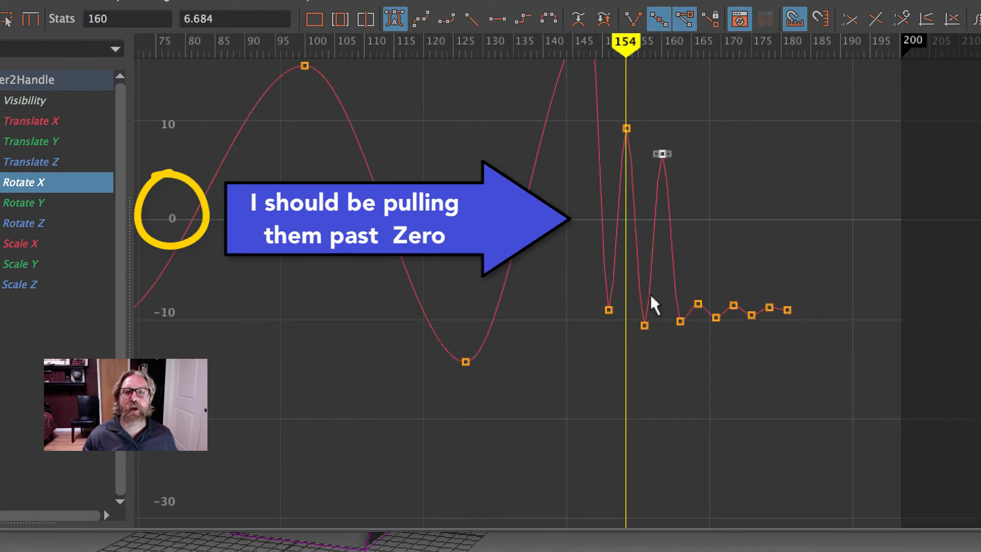
pyautogui.moveTo(621, 335); pyautogui.dragTo(621, 336)
pyautogui.keyDown('shift'); pyautogui.moveTo(621, 335); pyautogui.dragTo(624, 378, button='middle'); pyautogui.keyUp('shift')
# Step: Raise the Rotate X peaks in descending heights: frame 166 to about 3.3, frame 172 to about -0.2 and frame 178 to about -3.7
pyautogui.click(698, 302)
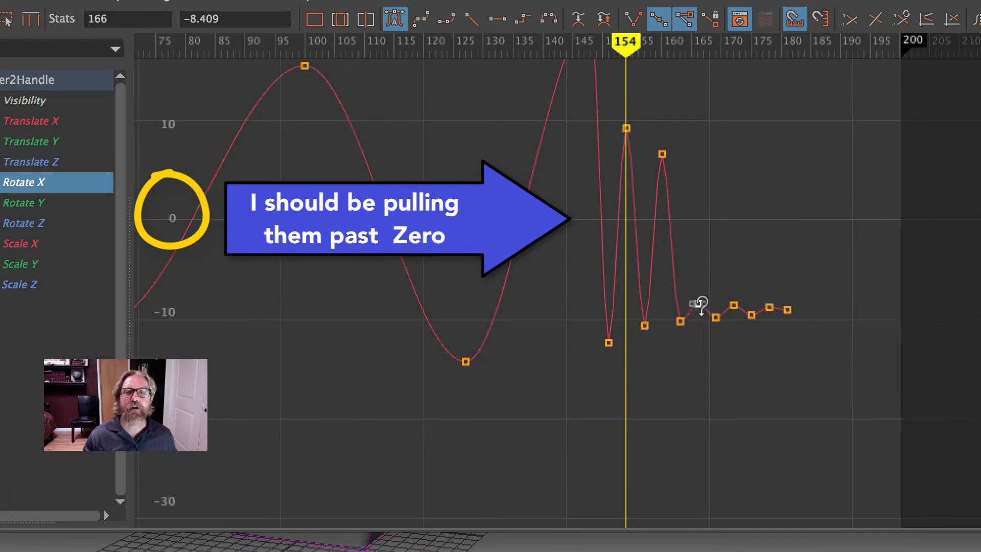
pyautogui.keyDown('shift'); pyautogui.moveTo(698, 301); pyautogui.dragTo(698, 187, button='middle'); pyautogui.keyUp('shift')
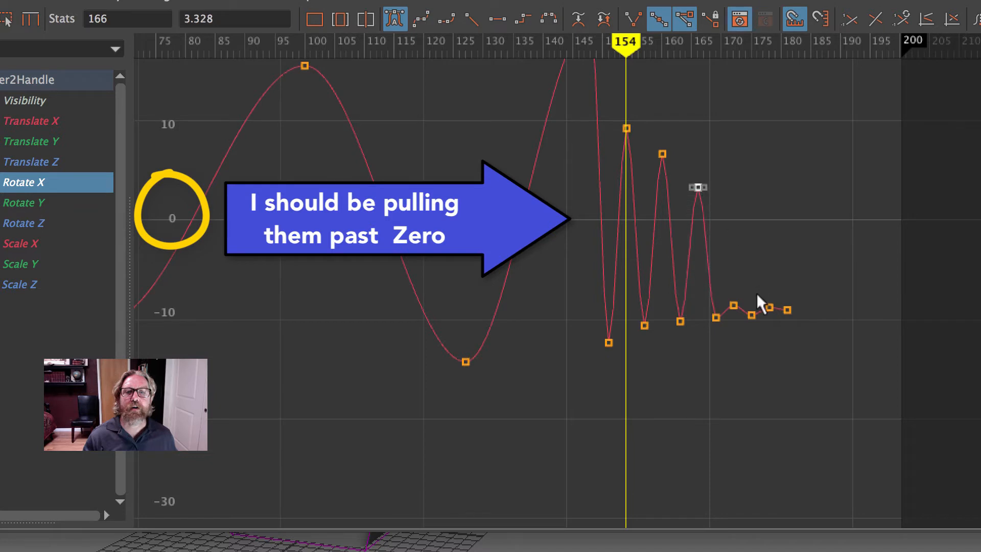
pyautogui.click(734, 305)
pyautogui.keyDown('shift'); pyautogui.moveTo(737, 332); pyautogui.dragTo(734, 240, button='middle'); pyautogui.keyUp('shift')
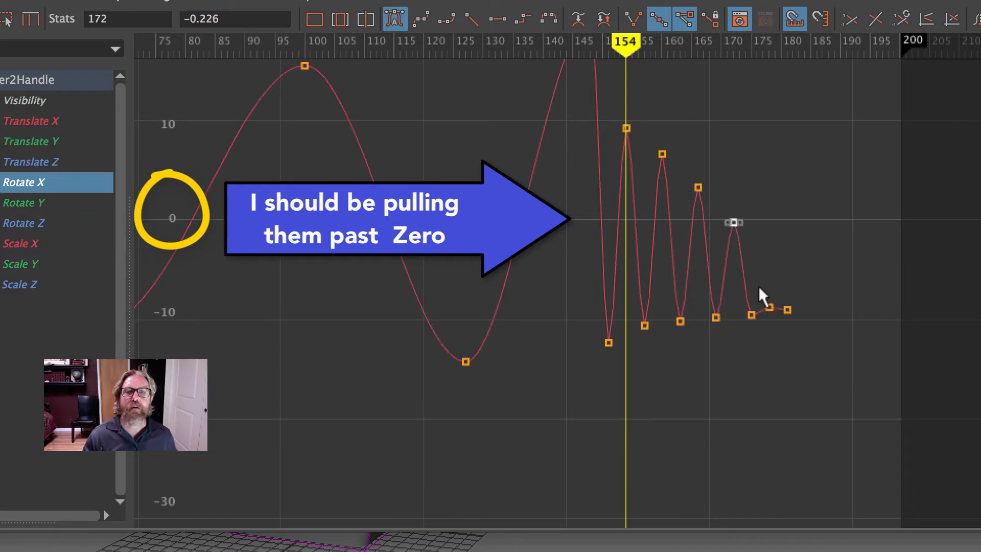
pyautogui.moveTo(775, 338); pyautogui.dragTo(770, 285)
pyautogui.keyDown('shift'); pyautogui.moveTo(770, 285); pyautogui.dragTo(770, 258, button='middle'); pyautogui.keyUp('shift')
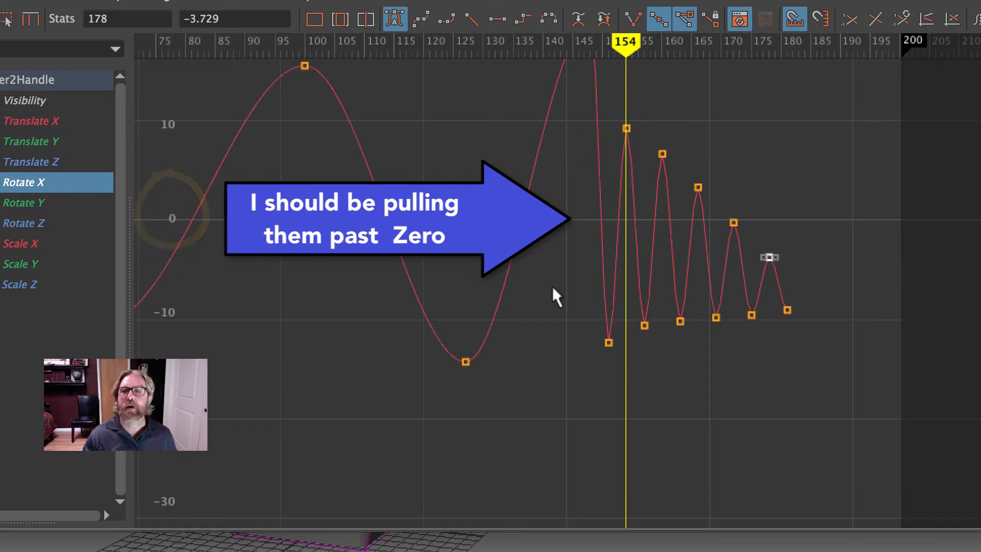
# Step: Raise the five Rotate X peak keys from frame 154 to 178 together, bringing frame 178 to about 3.1
pyautogui.keyDown('alt'); pyautogui.moveTo(867, 254); pyautogui.dragTo(839, 243, button='right'); pyautogui.keyUp('alt')
pyautogui.keyDown('alt'); pyautogui.moveTo(839, 243); pyautogui.dragTo(842, 287, button='middle'); pyautogui.keyUp('alt')
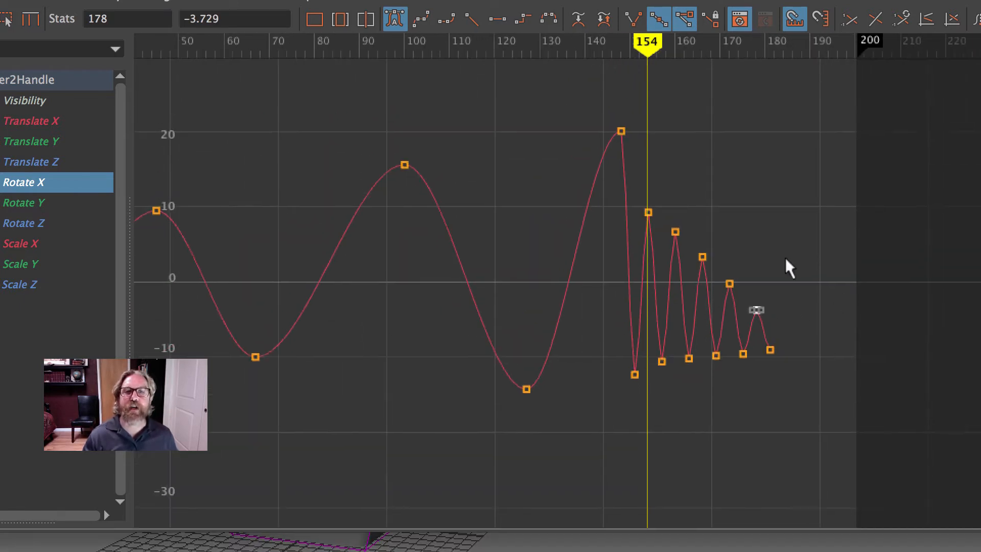
pyautogui.moveTo(640, 190); pyautogui.dragTo(800, 317)
pyautogui.keyDown('shift'); pyautogui.moveTo(800, 317); pyautogui.dragTo(812, 225, button='middle'); pyautogui.keyUp('shift')
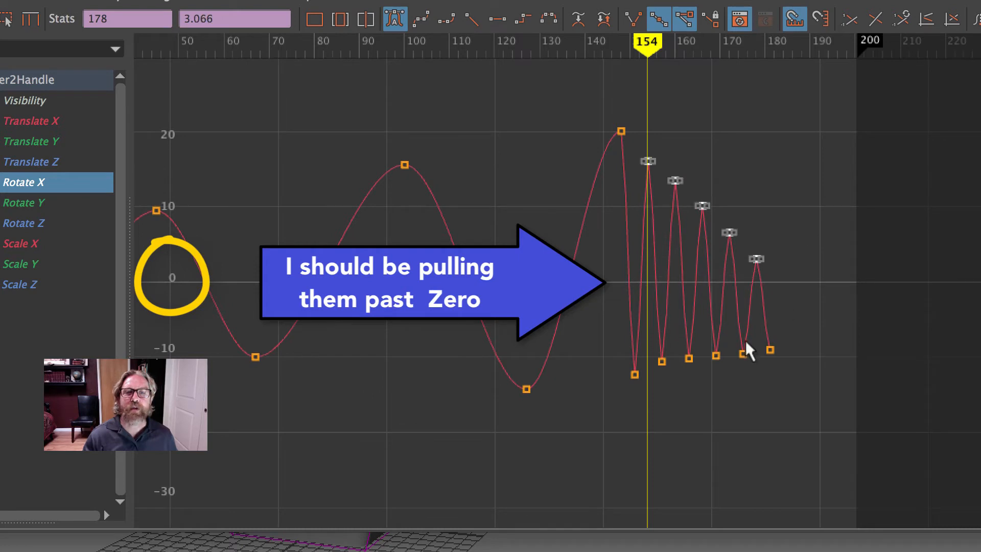
# Step: Set the final Rotate X key at frame 181 to exactly 0
pyautogui.click(770, 350)
pyautogui.keyDown('shift'); pyautogui.moveTo(801, 348); pyautogui.dragTo(801, 282, button='middle'); pyautogui.keyUp('shift')
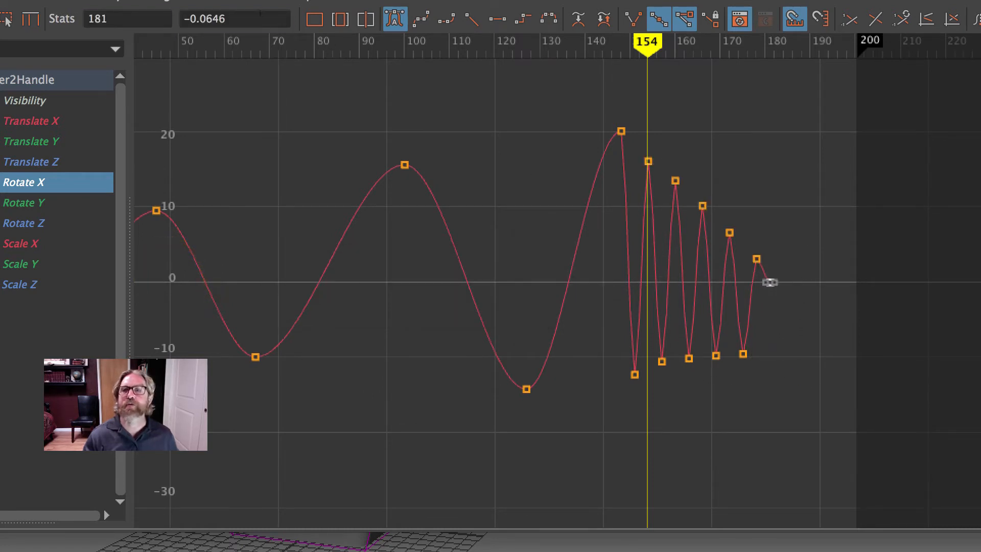
pyautogui.moveTo(260, 15); pyautogui.dragTo(106, 3)
pyautogui.write('0')
pyautogui.press('Return')
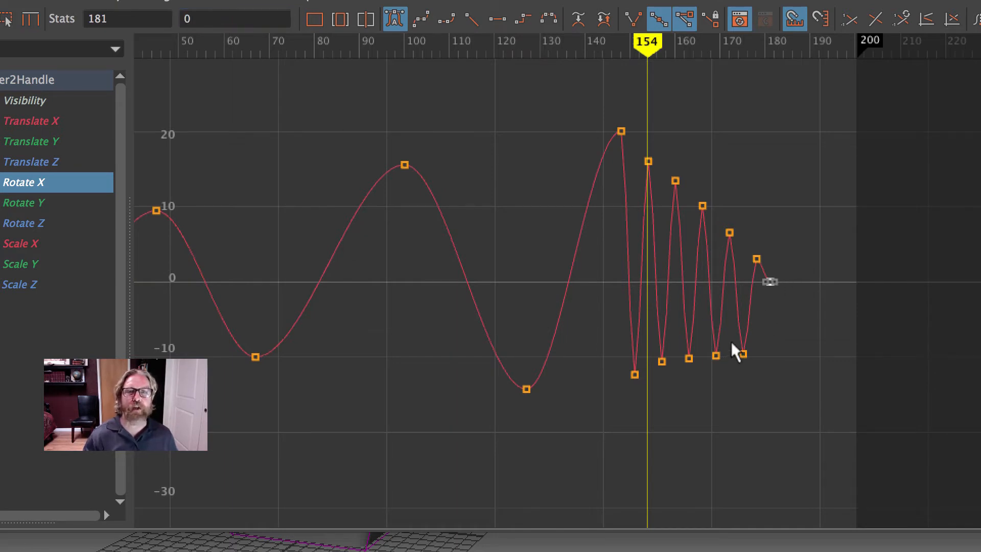
# Step: Raise the low Rotate X keys progressively, setting frame 175 to about -3.3, frame 169 to about -6 and frame 163 to about -7.7
pyautogui.keyDown('shift'); pyautogui.moveTo(769, 354); pyautogui.dragTo(768, 307, button='middle'); pyautogui.keyUp('shift')
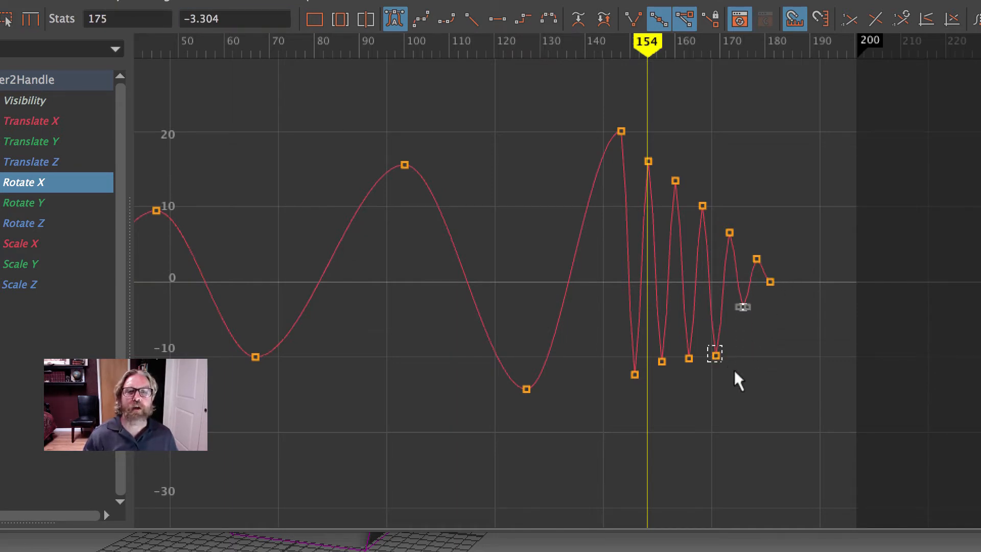
pyautogui.moveTo(734, 370); pyautogui.dragTo(741, 370)
pyautogui.keyDown('shift'); pyautogui.moveTo(748, 366); pyautogui.dragTo(749, 331, button='middle'); pyautogui.keyUp('shift')
pyautogui.moveTo(701, 365); pyautogui.dragTo(701, 365)
pyautogui.moveTo(700, 365)
pyautogui.keyDown('shift'); pyautogui.mouseDown(button='middle')
pyautogui.moveTo(725, 353)
pyautogui.moveTo(700, 360)
pyautogui.mouseUp(button='middle'); pyautogui.keyUp('shift')
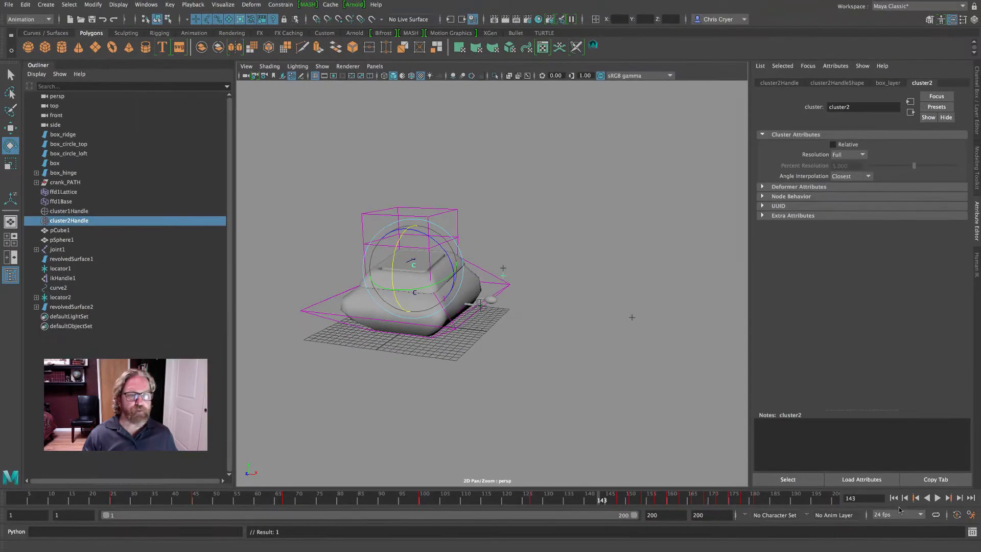
# Step: Play the animation from frame 143 to review the stronger wobble, and scrub back to frame 150
pyautogui.click(937, 498)
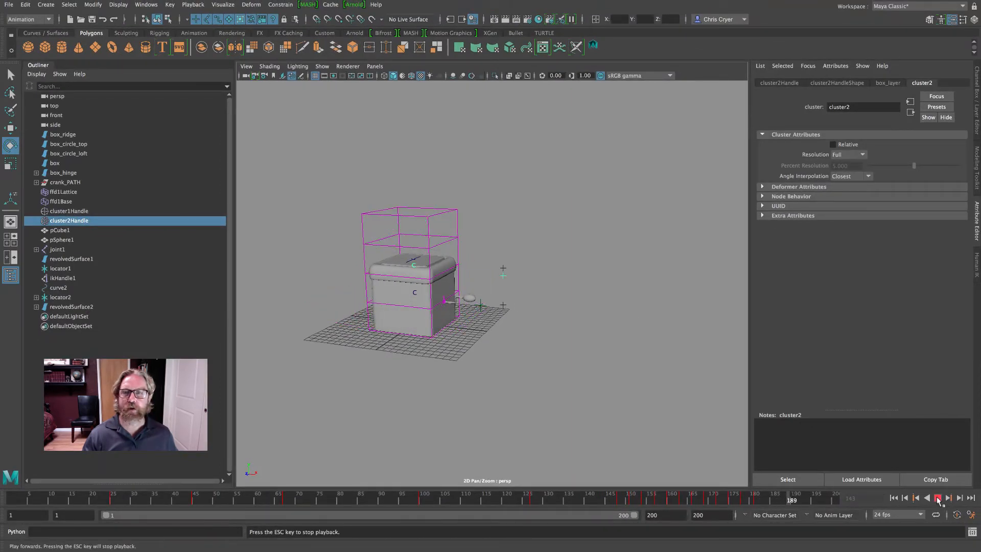
pyautogui.click(938, 498)
pyautogui.moveTo(750, 501); pyautogui.dragTo(631, 498)
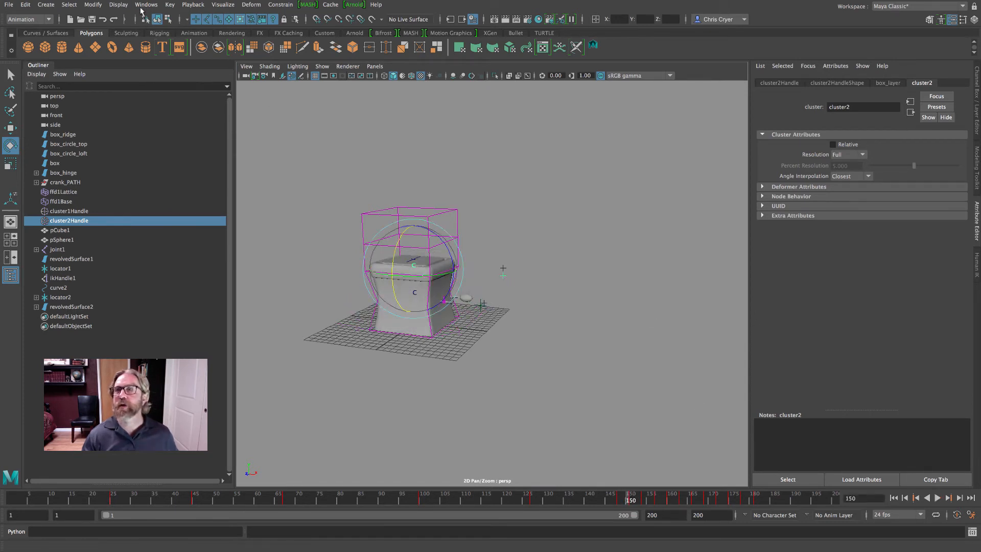
# Step: Lower the Rotate X peaks at frames 154, 160, 166, 172 and 178 to about 13, 9.4, 6, 3 and 1.6
pyautogui.click(146, 5)
pyautogui.moveTo(160, 57)
pyautogui.click(275, 66)
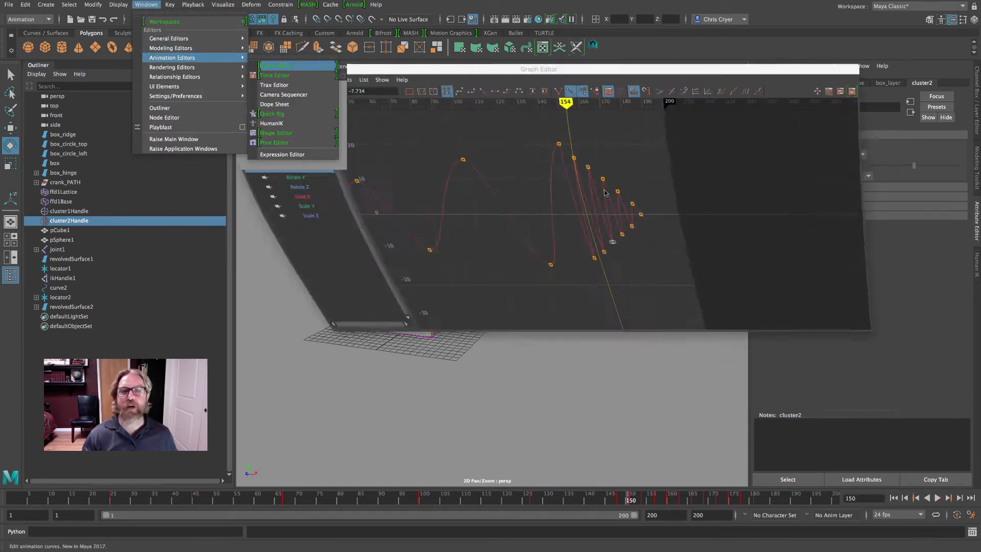
pyautogui.click(563, 154)
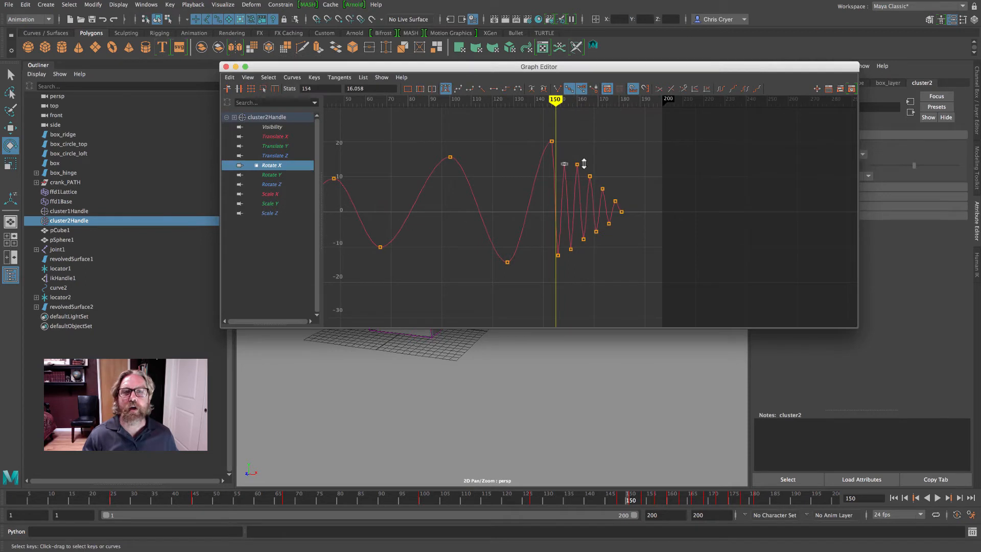
pyautogui.keyDown('shift'); pyautogui.moveTo(584, 163); pyautogui.dragTo(584, 166, button='middle'); pyautogui.keyUp('shift')
pyautogui.moveTo(571, 159); pyautogui.dragTo(581, 168)
pyautogui.keyDown('shift'); pyautogui.moveTo(597, 162); pyautogui.dragTo(595, 176, button='middle'); pyautogui.keyUp('shift')
pyautogui.moveTo(585, 171); pyautogui.dragTo(596, 187)
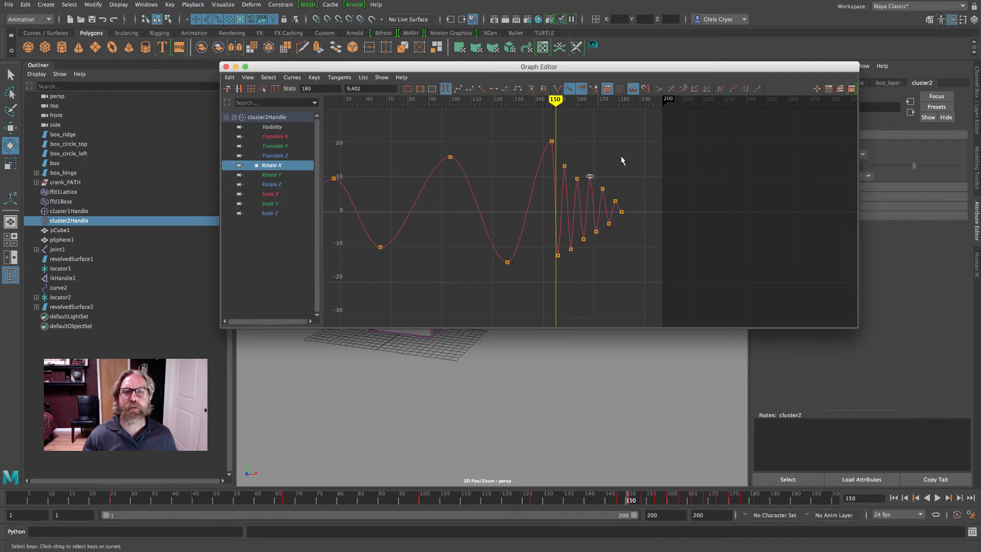
pyautogui.keyDown('shift'); pyautogui.moveTo(620, 164); pyautogui.dragTo(620, 234, button='middle'); pyautogui.keyUp('shift')
pyautogui.click(602, 188)
pyautogui.click(615, 200)
# Step: Raise the low Rotate X keys at frames 175, 169, 163, 157 and 151 to about -2, -3, -5, -7 and -9.3
pyautogui.click(608, 224)
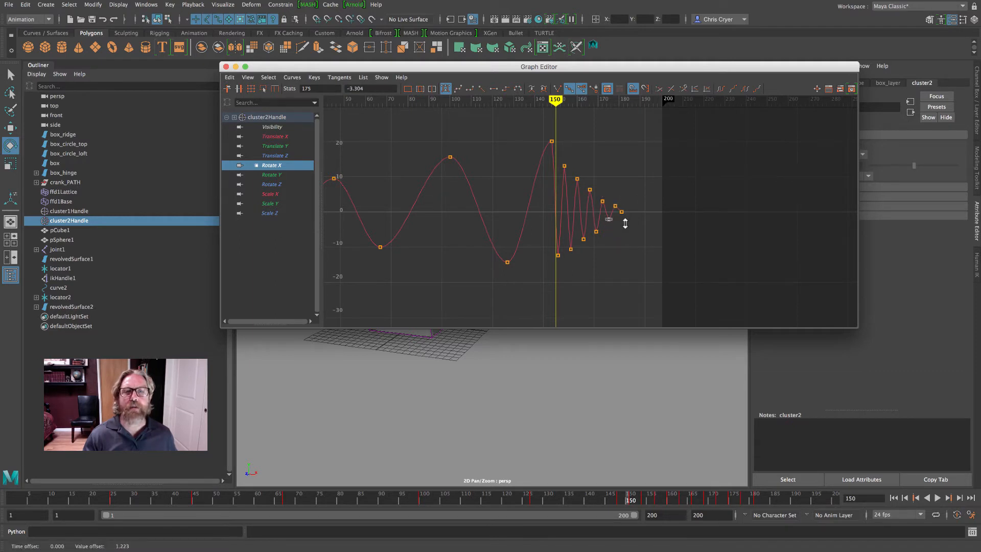
pyautogui.moveTo(593, 226); pyautogui.dragTo(600, 236)
pyautogui.moveTo(610, 235)
pyautogui.keyDown('shift'); pyautogui.mouseDown(button='middle')
pyautogui.moveTo(610, 221)
pyautogui.moveTo(598, 239)
pyautogui.mouseUp(button='middle'); pyautogui.keyUp('shift')
pyautogui.click(570, 249)
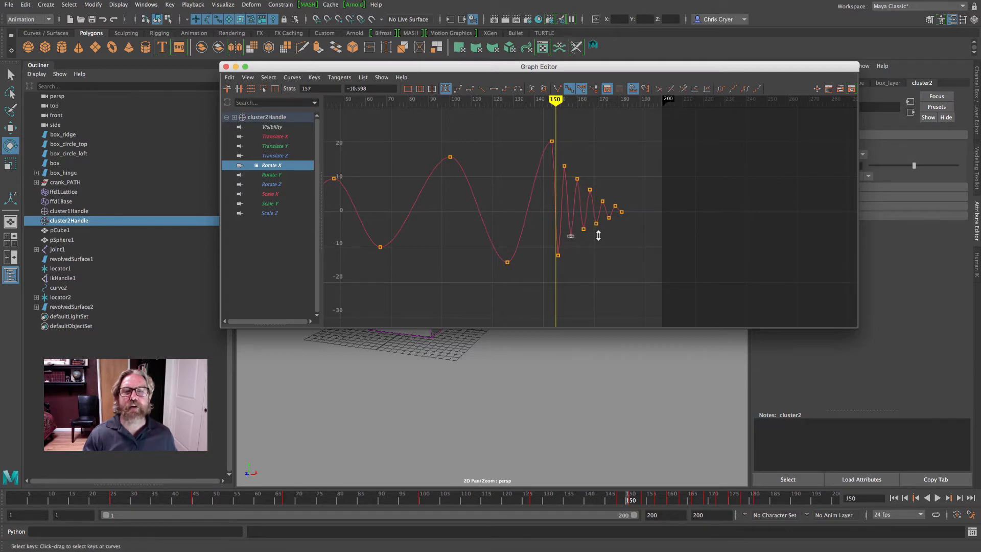
pyautogui.moveTo(543, 247); pyautogui.dragTo(576, 269)
pyautogui.keyDown('shift'); pyautogui.moveTo(589, 255); pyautogui.dragTo(591, 244, button='middle'); pyautogui.keyUp('shift')
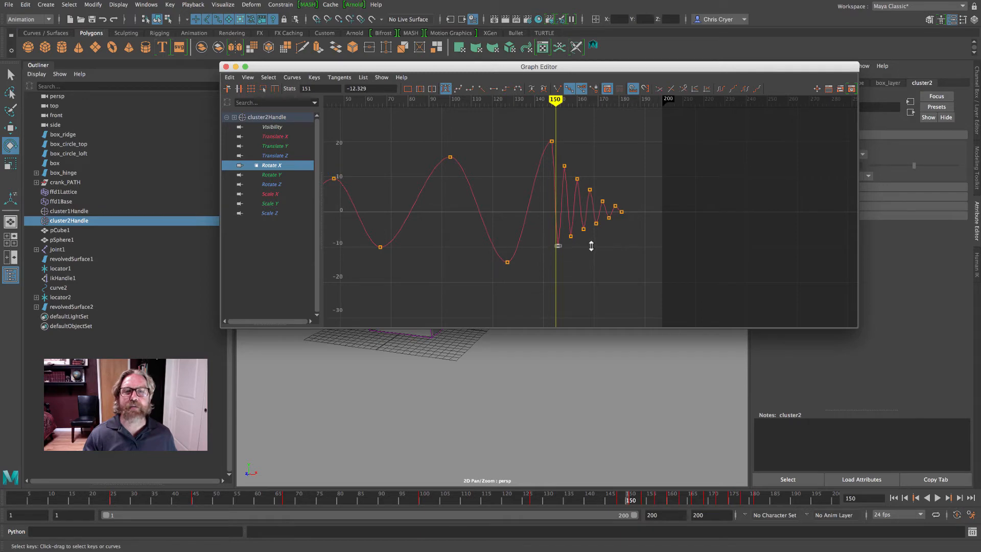
# Step: Minimize the Graph Editor, play the animation from frame 144 to review the softened wobble, and scrub to frame 195
pyautogui.click(236, 66)
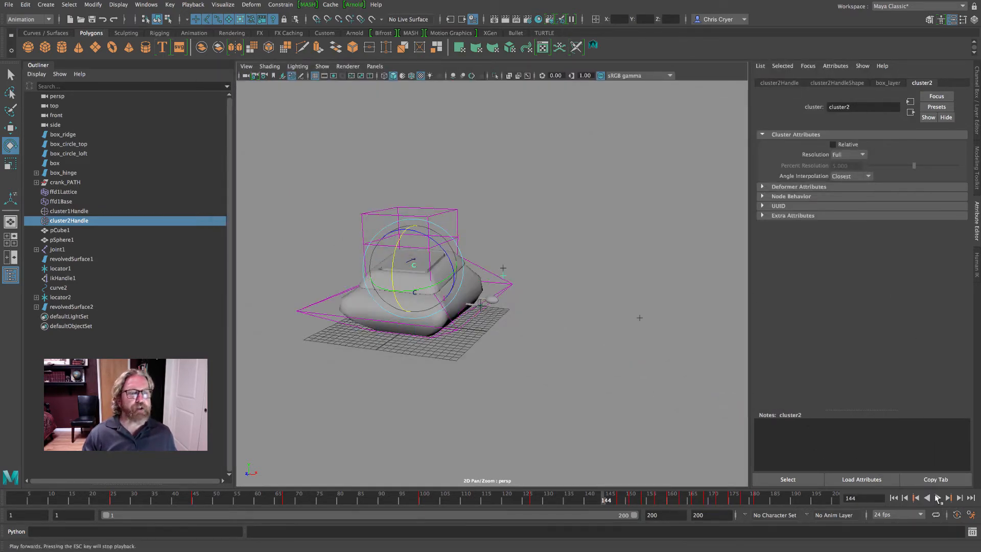
pyautogui.click(937, 498)
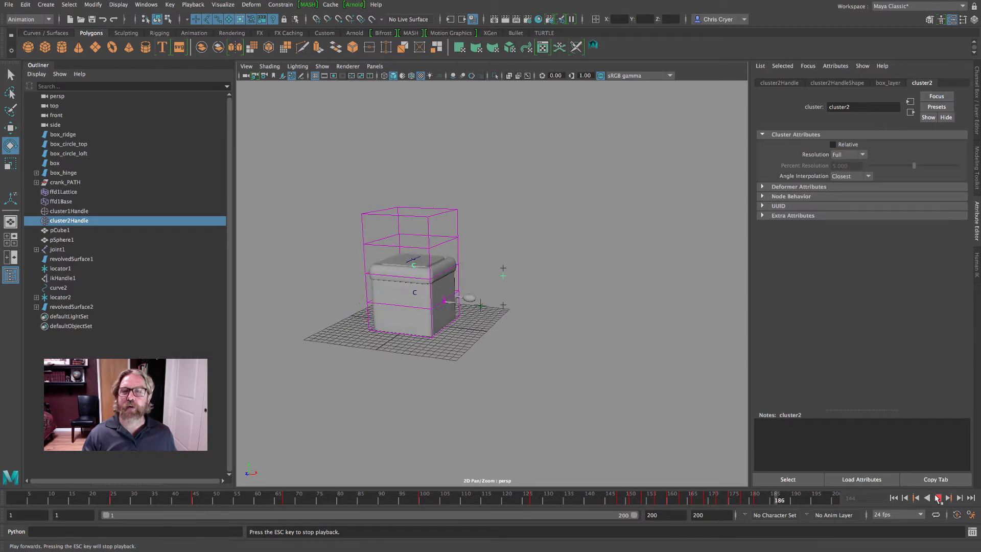
pyautogui.press('Escape')
pyautogui.moveTo(733, 502); pyautogui.dragTo(816, 500)
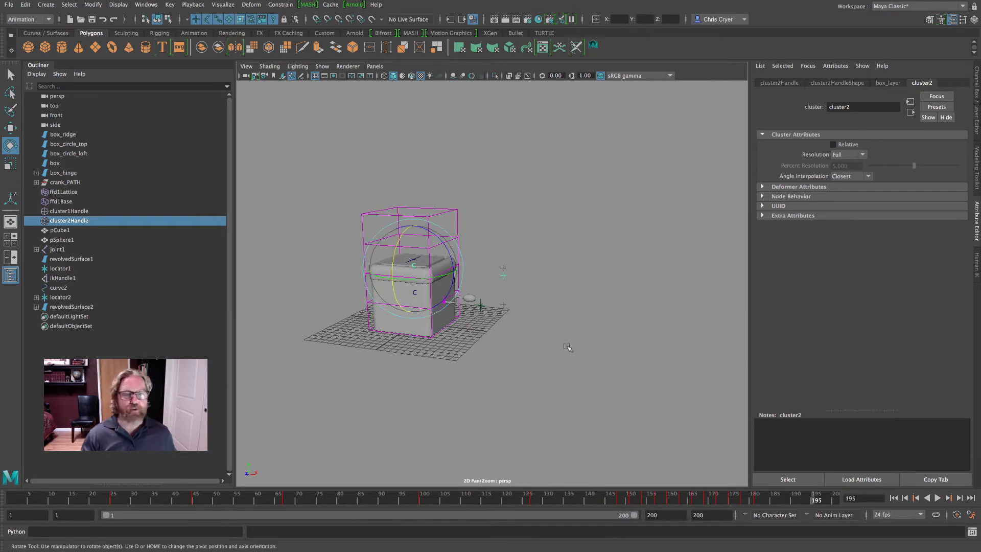
# Step: Add cluster1Handle to the selection and frame both cluster handles' curves in the Graph Editor to compare them
pyautogui.keyDown('shift'); pyautogui.click(415, 293); pyautogui.keyUp('shift')
pyautogui.click(146, 5)
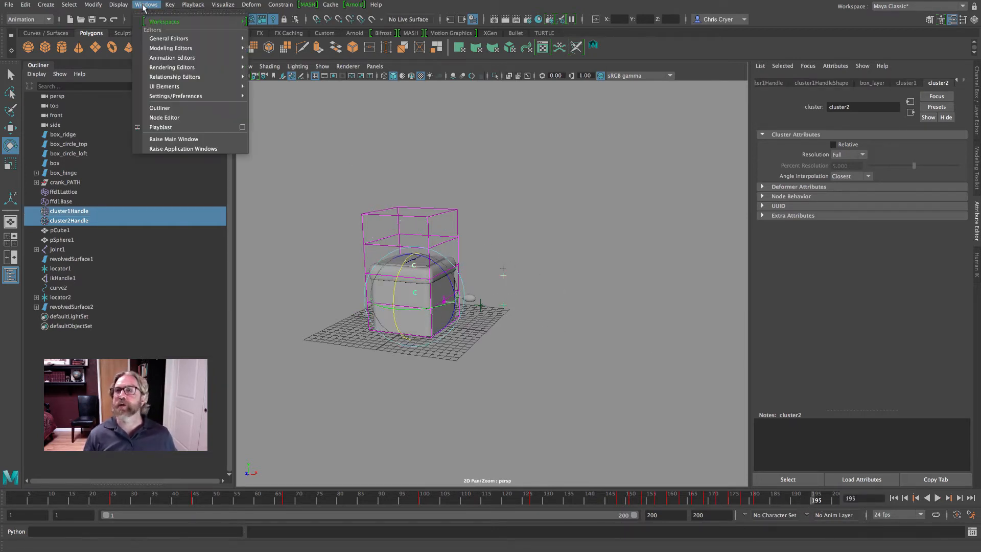
pyautogui.moveTo(161, 58)
pyautogui.click(276, 65)
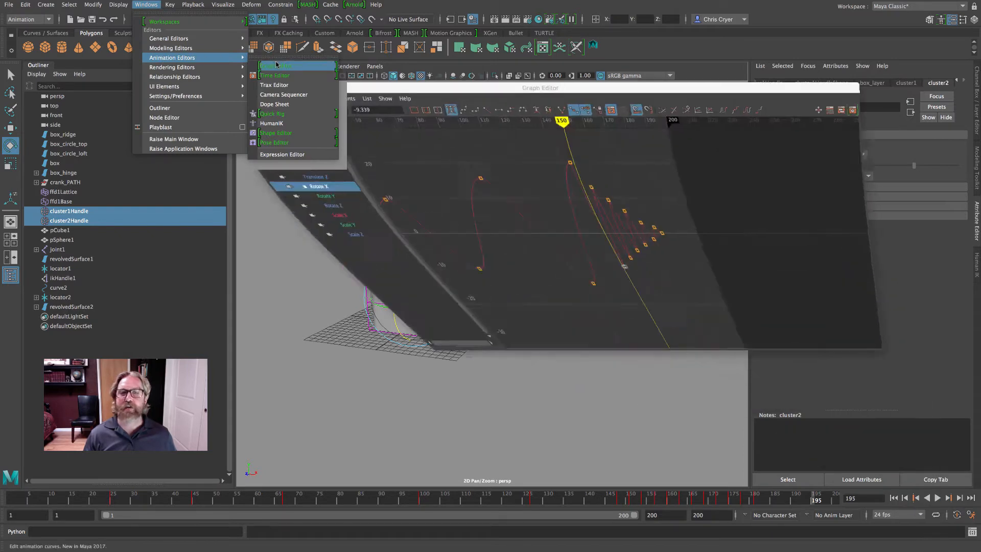
pyautogui.press('a')
pyautogui.scroll(-5, 489, 189)
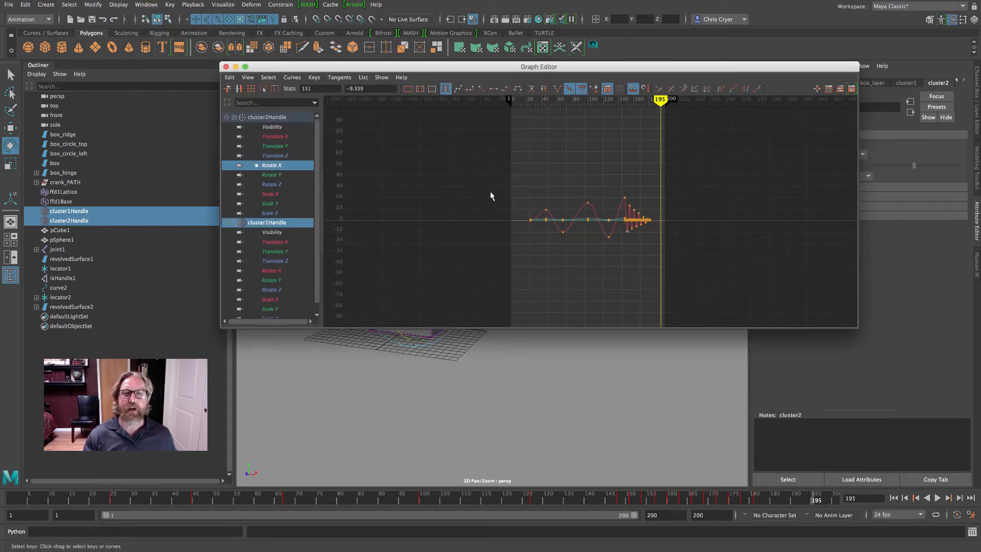
pyautogui.scroll(6, 491, 192)
pyautogui.scroll(-3, 543, 200)
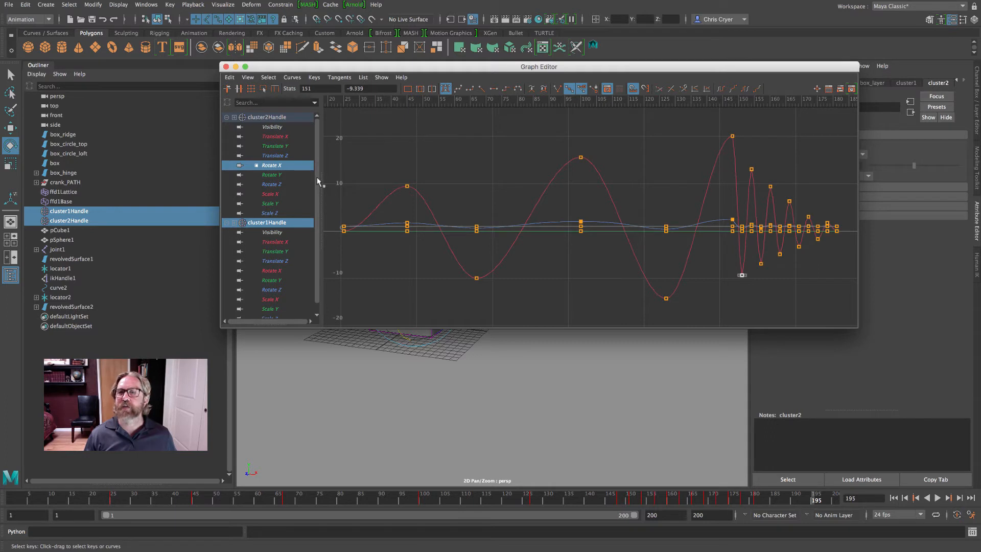
# Step: Isolate cluster1Handle's Scale X, Scale Y and Scale Z curves and frame them in the graph
pyautogui.scroll(-1, 317, 204)
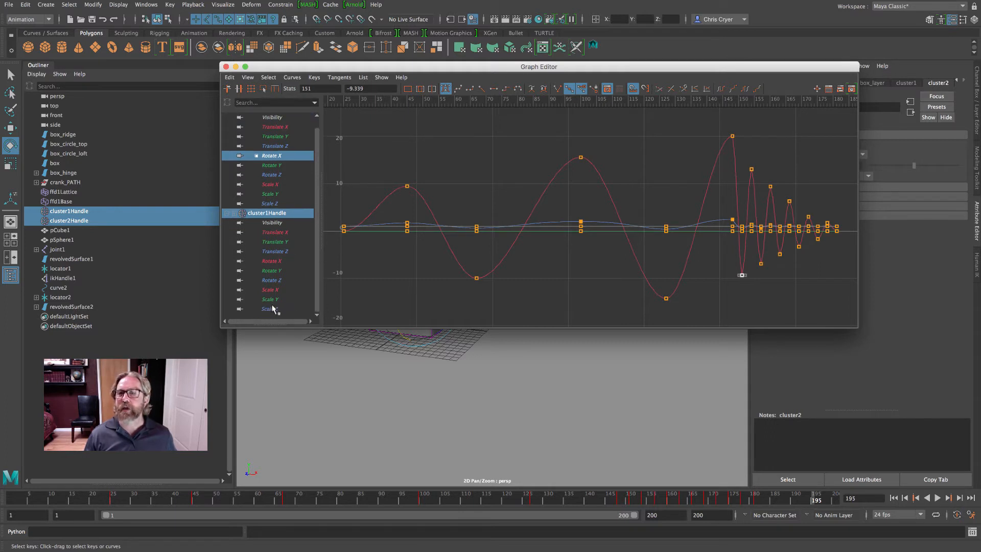
pyautogui.moveTo(270, 308); pyautogui.dragTo(270, 290)
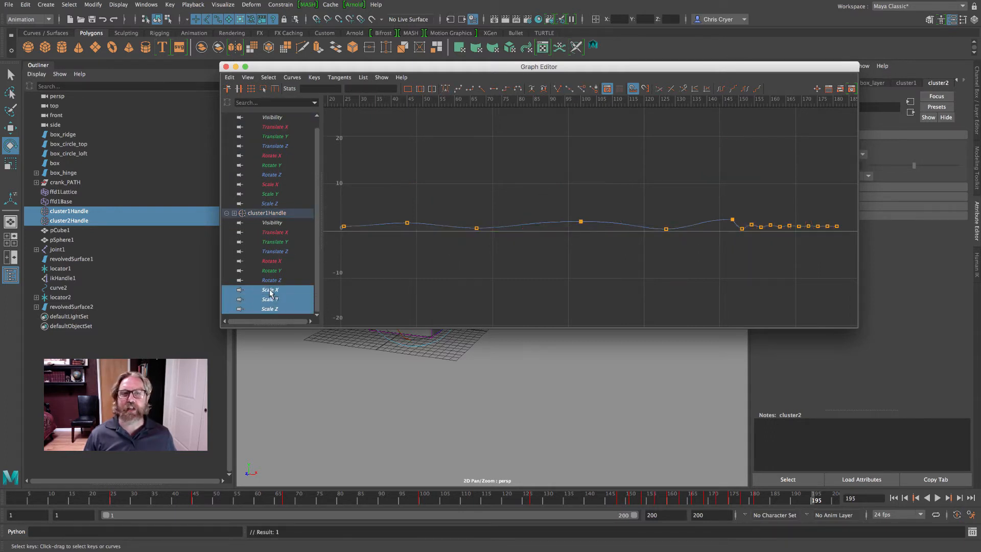
pyautogui.press('f')
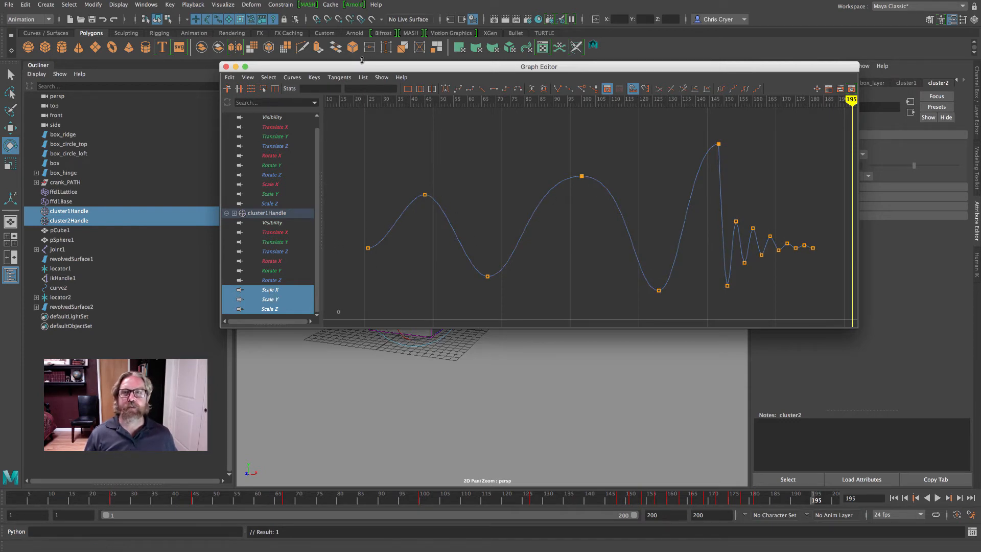
# Step: Check cluster2Handle's Rotate X, Rotate Y and Rotate Z curves one by one in the Graph Editor, and close the editor
pyautogui.moveTo(361, 67); pyautogui.dragTo(707, 104)
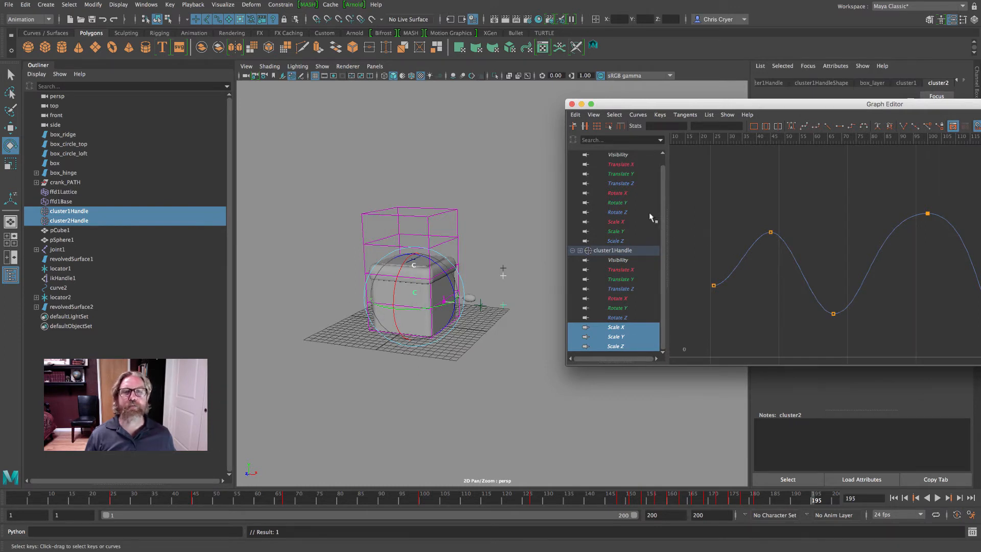
pyautogui.moveTo(613, 213); pyautogui.dragTo(616, 193)
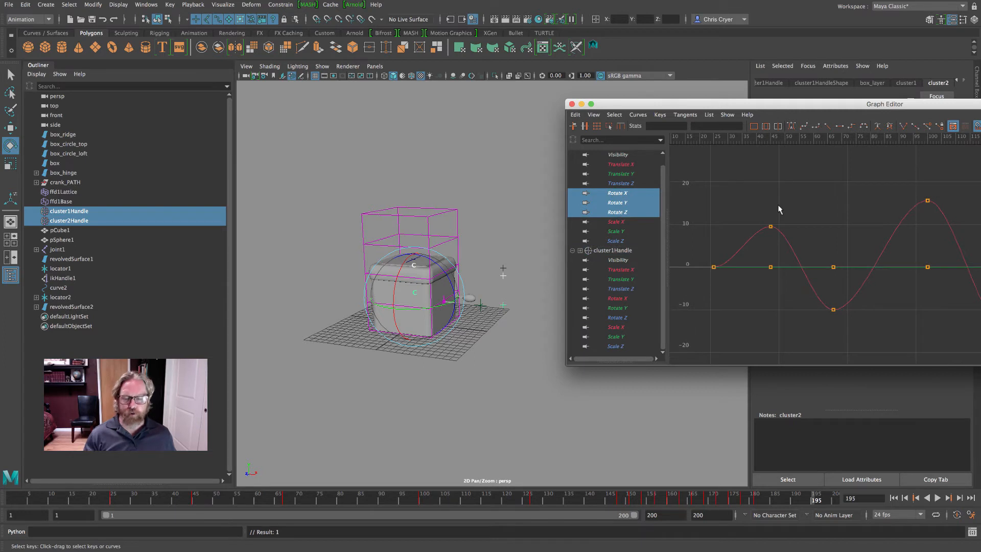
pyautogui.click(618, 211)
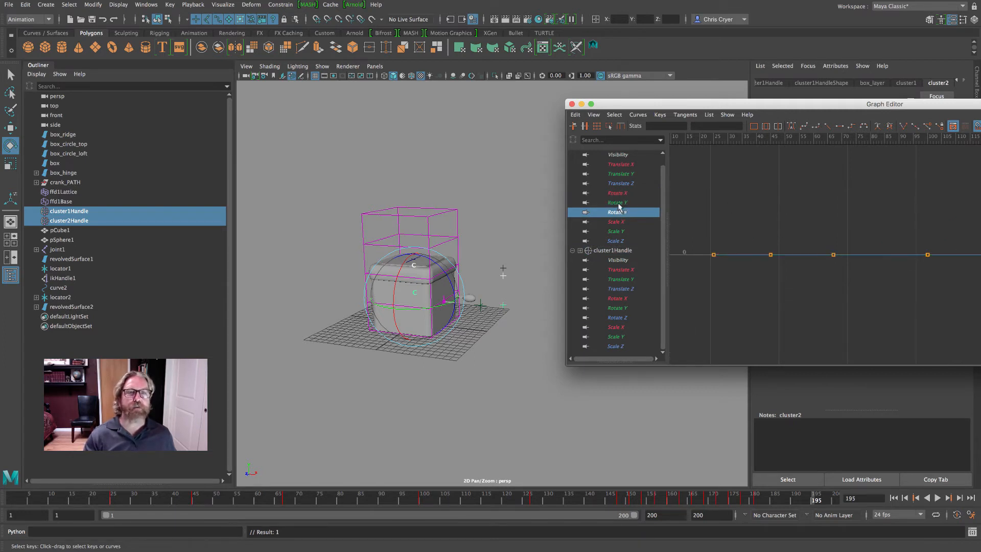
pyautogui.click(618, 202)
pyautogui.click(619, 193)
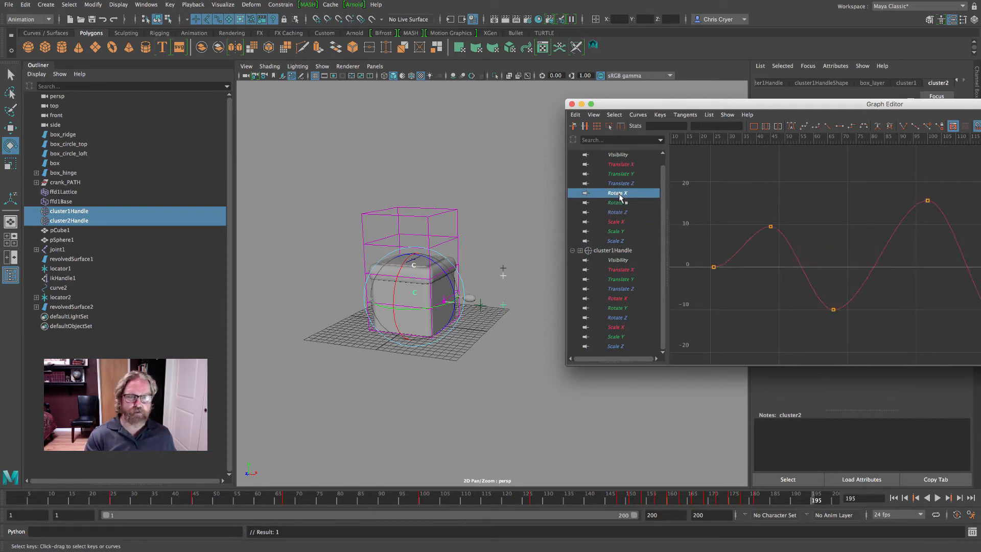
pyautogui.moveTo(857, 103); pyautogui.dragTo(571, 79)
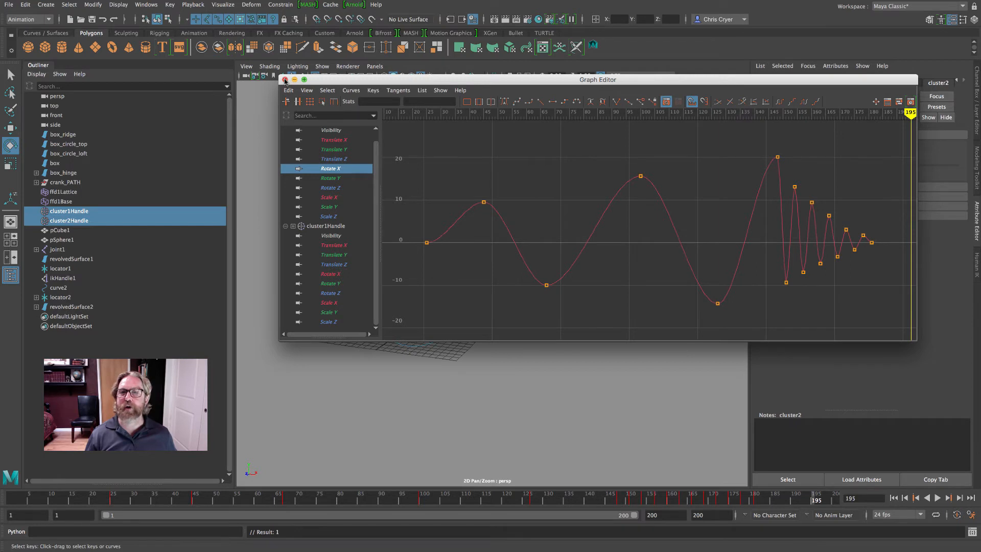
pyautogui.click(284, 80)
# Step: Select box_hinge and key the closed lid at frame 149, just before the box springs back
pyautogui.click(502, 267)
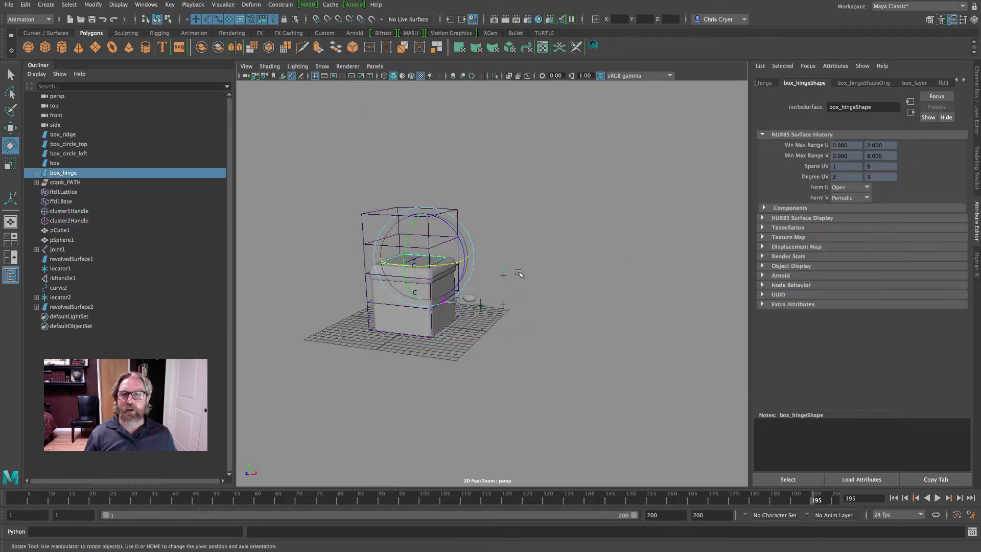
pyautogui.moveTo(228, 498); pyautogui.dragTo(624, 505)
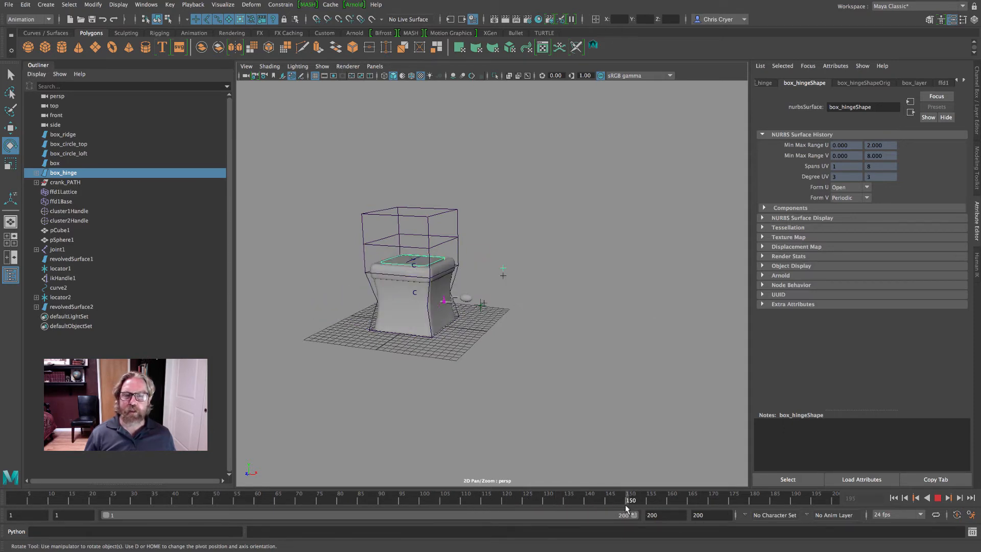
pyautogui.keyDown('alt'); pyautogui.moveTo(551, 306); pyautogui.dragTo(512, 318); pyautogui.keyUp('alt')
pyautogui.keyDown('alt'); pyautogui.moveTo(512, 317); pyautogui.dragTo(565, 312, button='right'); pyautogui.keyUp('alt')
pyautogui.keyDown('alt'); pyautogui.moveTo(565, 312); pyautogui.dragTo(593, 363, button='middle'); pyautogui.keyUp('alt')
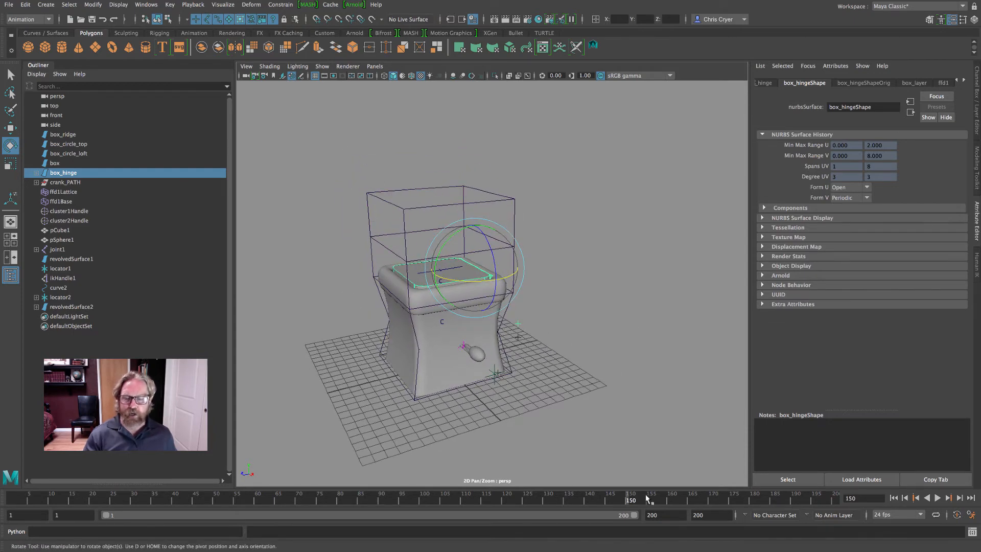
pyautogui.moveTo(628, 502); pyautogui.dragTo(626, 504)
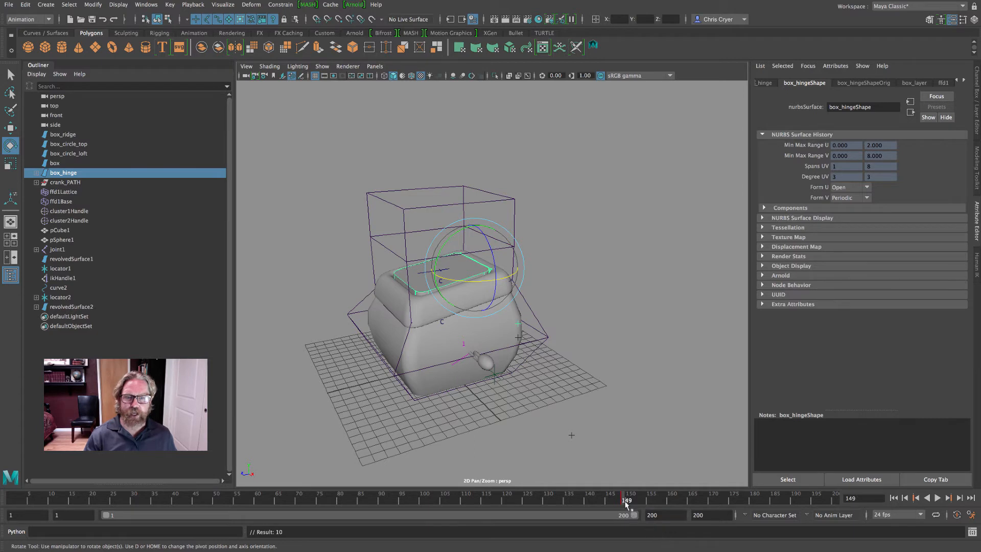
# Step: Swing the box_hinge lid wide open at frame 152 and key its rotation
pyautogui.hotkey('alt', 'v')
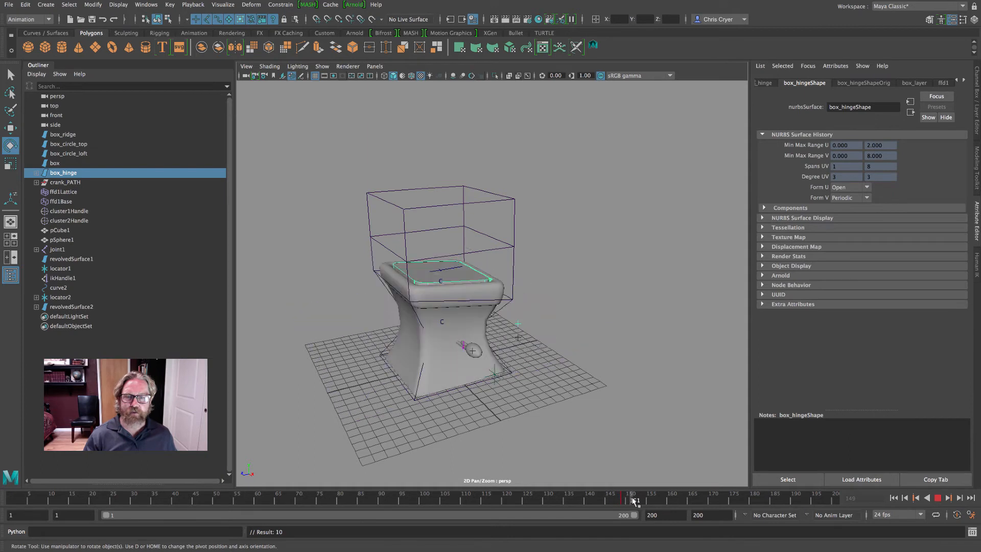
pyautogui.hotkey('alt', 'v')
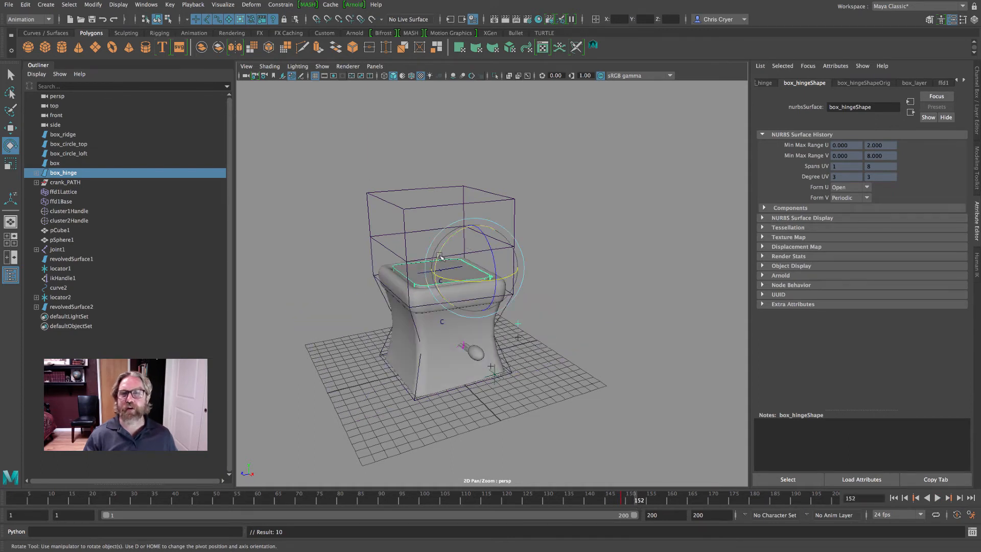
pyautogui.moveTo(440, 257); pyautogui.dragTo(596, 278)
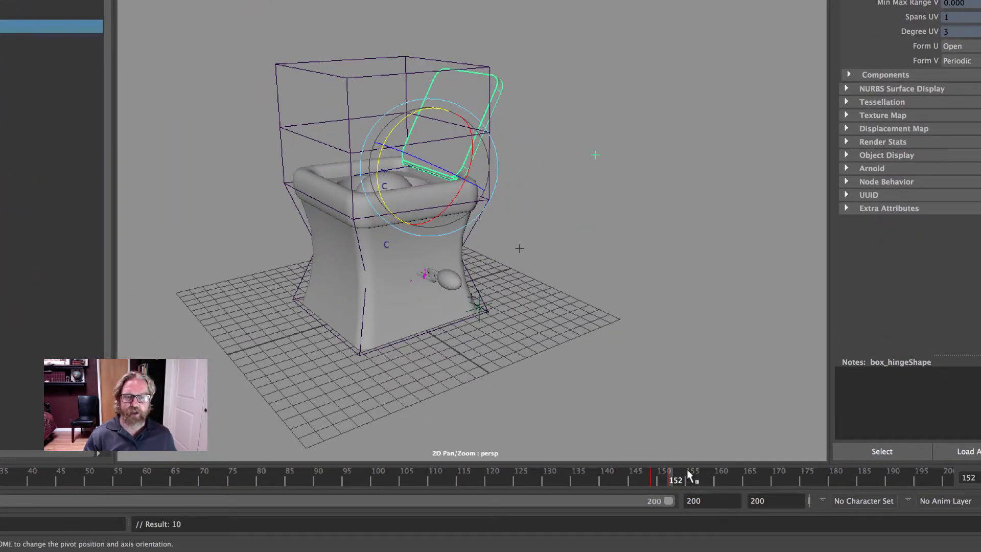
# Step: Key the lid's first rebound by rotating it slightly towards closed at frame 155 and back open at frame 158
pyautogui.moveTo(673, 480); pyautogui.dragTo(685, 476)
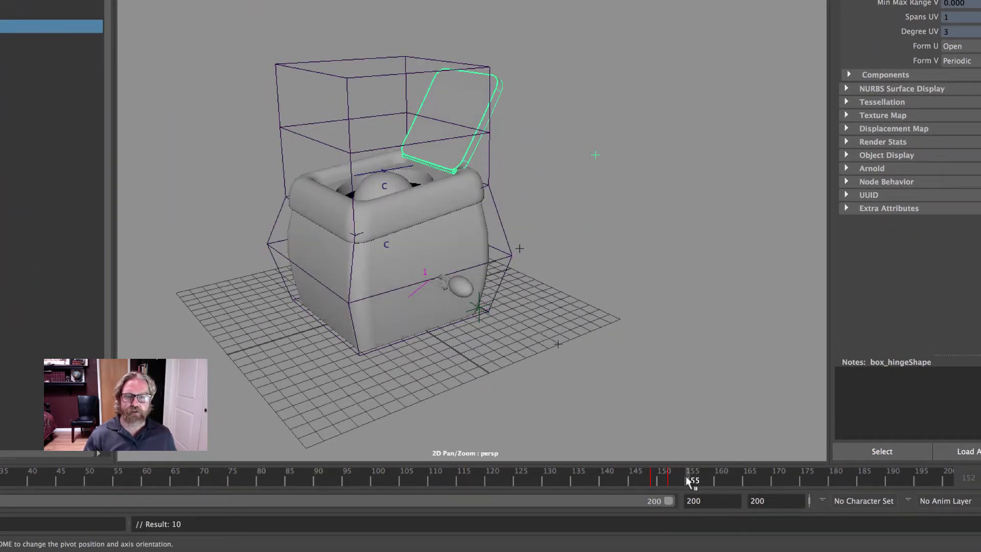
pyautogui.moveTo(409, 119); pyautogui.dragTo(395, 123)
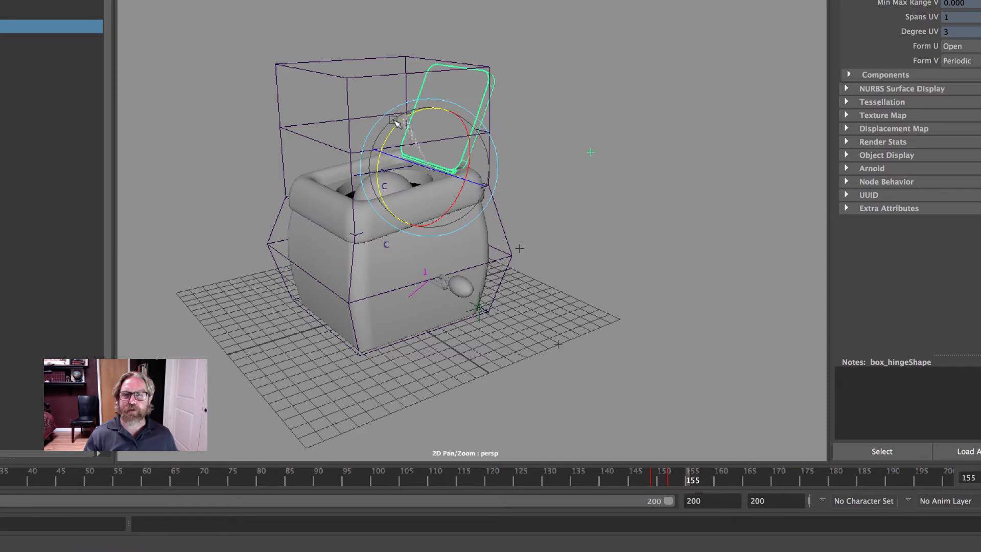
pyautogui.press('s')
pyautogui.moveTo(691, 480); pyautogui.dragTo(708, 479)
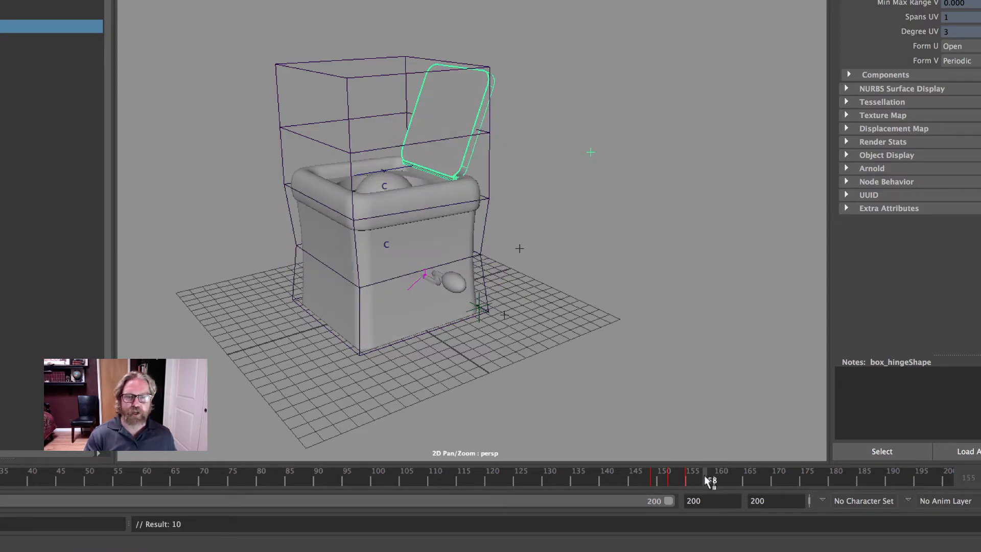
pyautogui.moveTo(402, 119); pyautogui.dragTo(412, 118)
pyautogui.press('s')
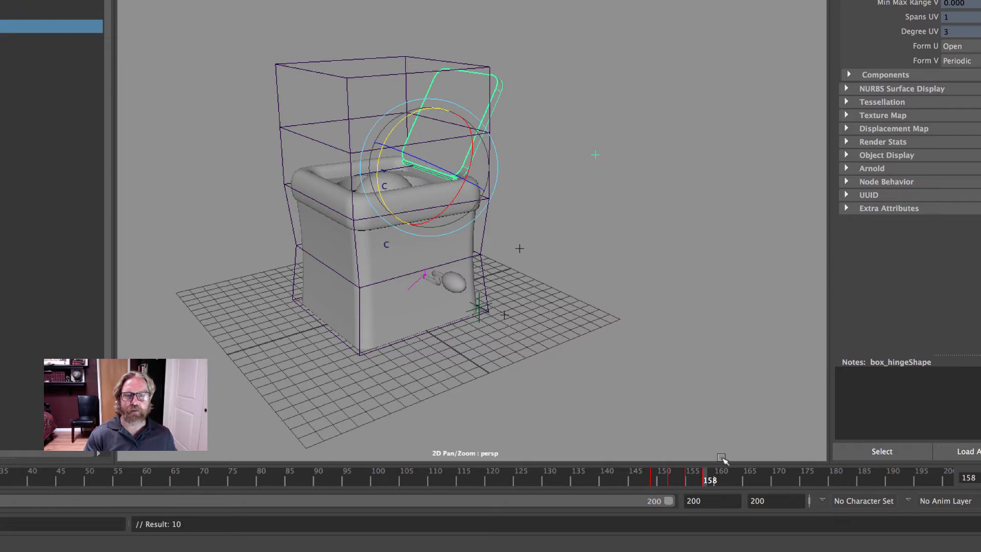
# Step: Key a smaller lid rebound, tilting it slightly towards closed at frame 161 and back open at frame 164
pyautogui.moveTo(708, 479); pyautogui.dragTo(726, 479)
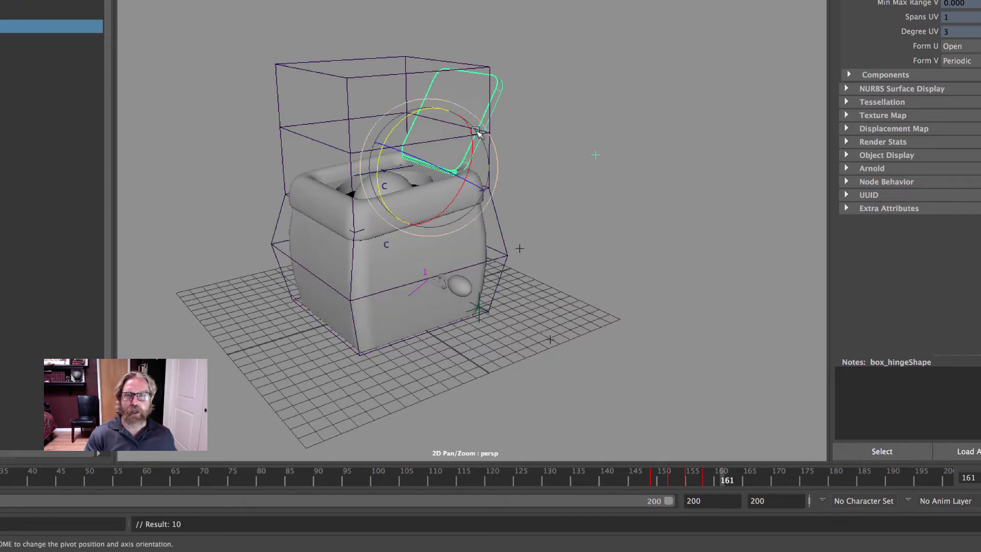
pyautogui.moveTo(411, 116); pyautogui.dragTo(403, 117)
pyautogui.press('s')
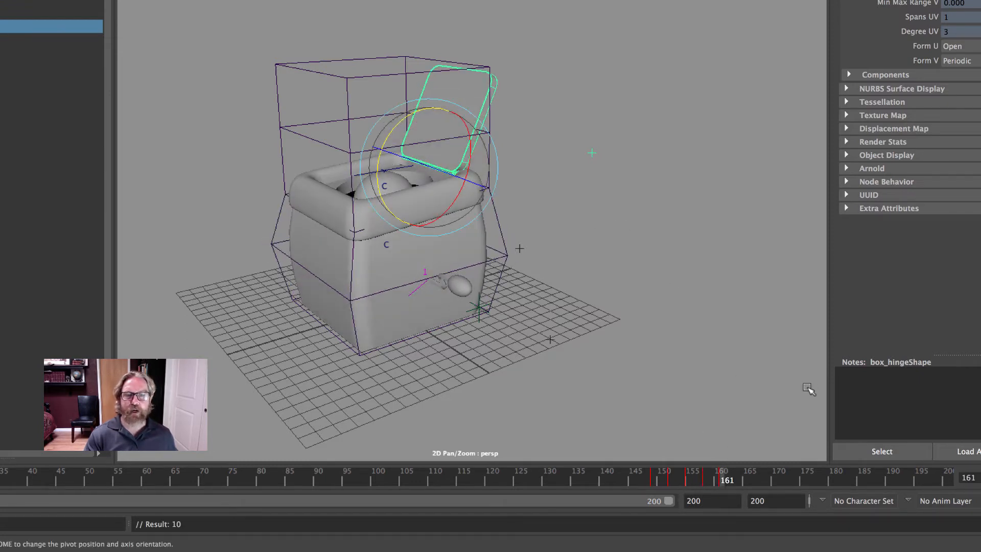
pyautogui.moveTo(732, 481); pyautogui.dragTo(744, 480)
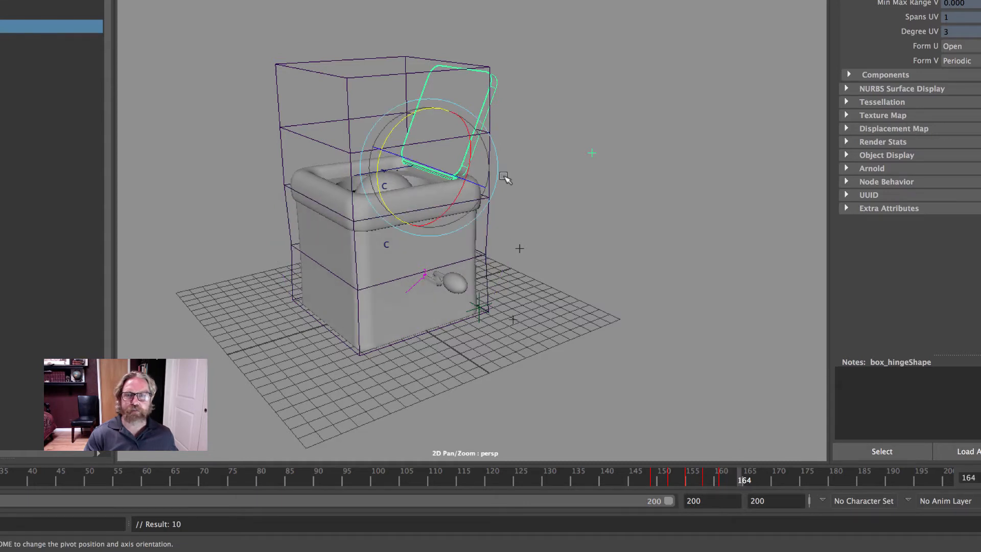
pyautogui.moveTo(401, 127); pyautogui.dragTo(582, 98)
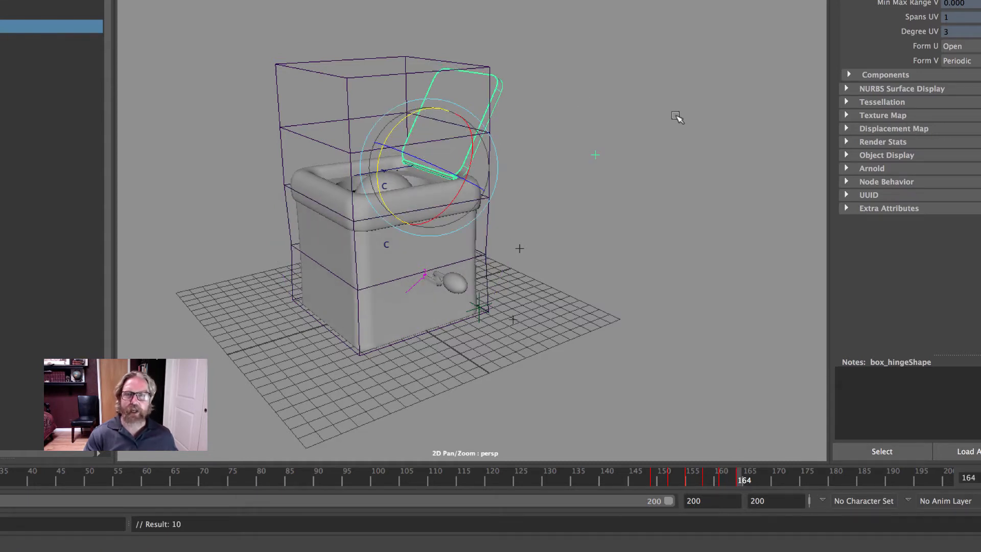
# Step: Key the smallest lid rebound, nudging it towards closed at frame 167 and back to fully open at frame 170
pyautogui.moveTo(741, 480); pyautogui.dragTo(756, 481)
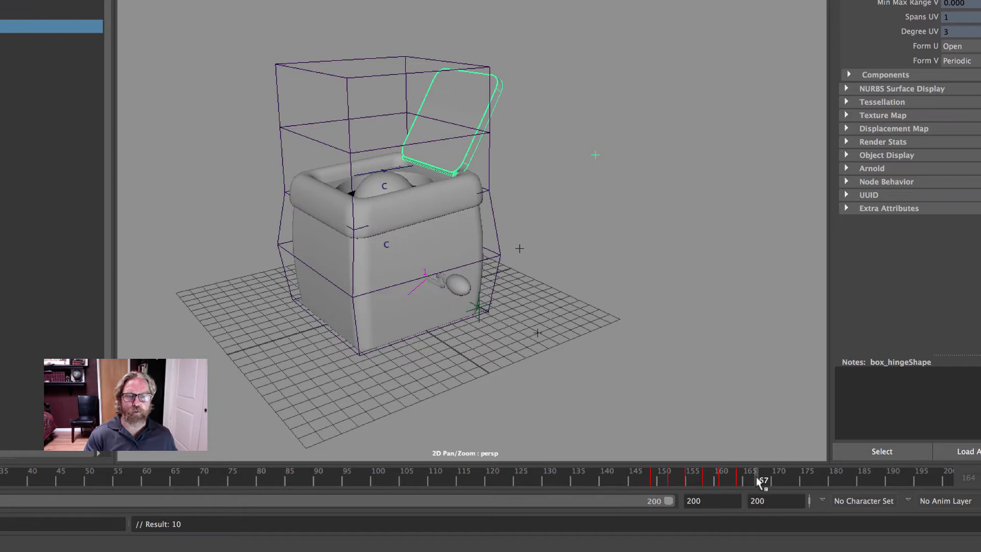
pyautogui.moveTo(402, 125); pyautogui.dragTo(403, 119)
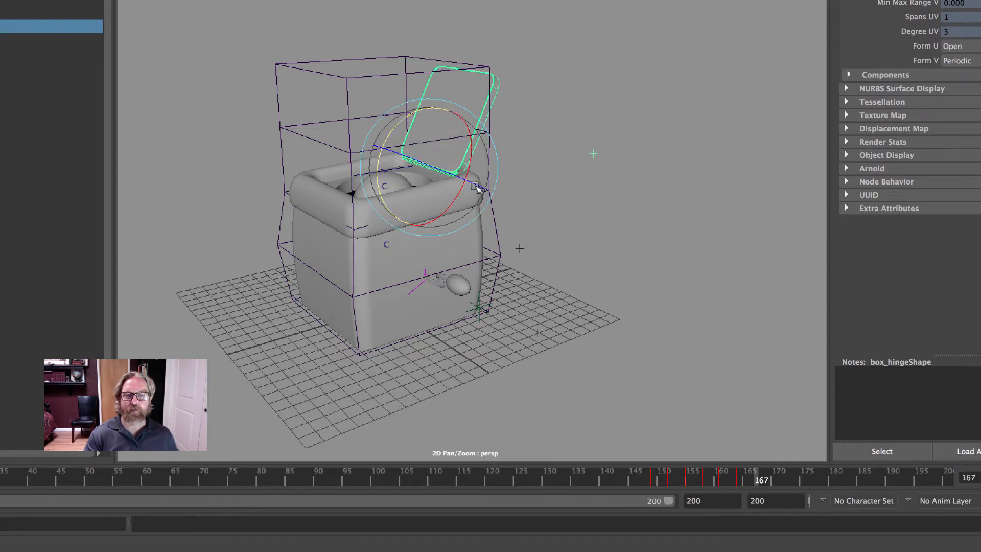
pyautogui.press('s')
pyautogui.moveTo(762, 483); pyautogui.dragTo(778, 483)
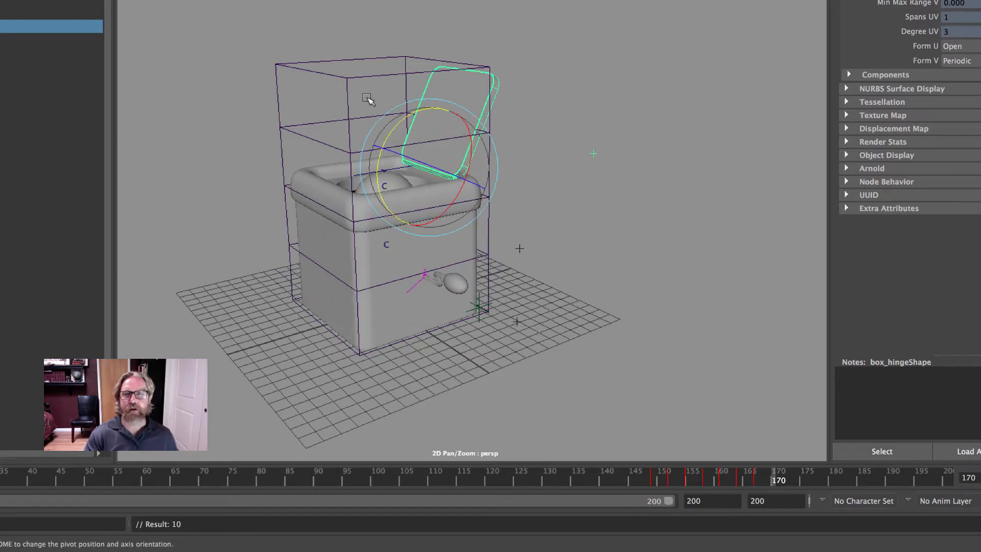
pyautogui.moveTo(394, 130); pyautogui.dragTo(400, 123)
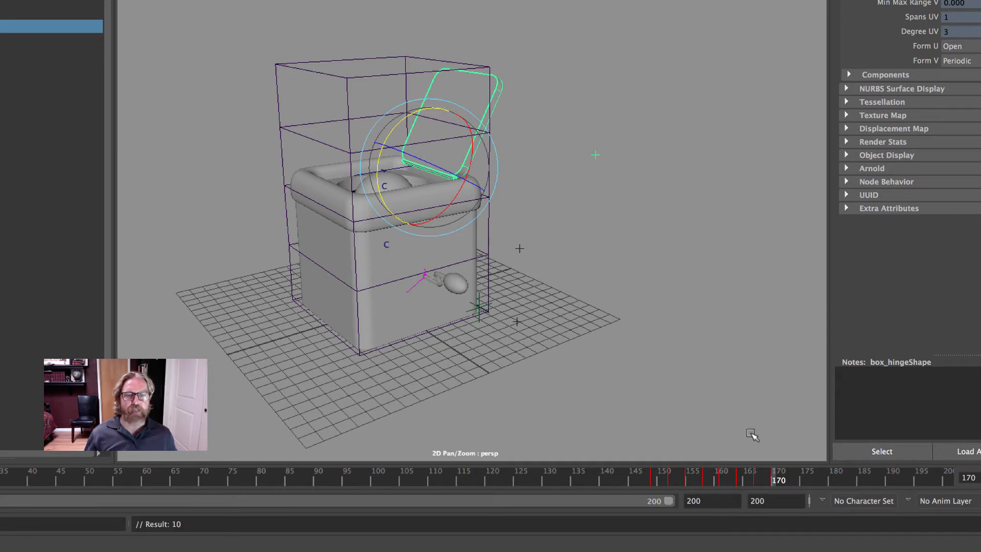
# Step: Scrub back to frame 162 and open the Graph Editor for box_hinge's animation curves
pyautogui.moveTo(743, 475)
pyautogui.mouseDown()
pyautogui.moveTo(648, 475)
pyautogui.moveTo(799, 480)
pyautogui.moveTo(735, 477)
pyautogui.mouseUp()
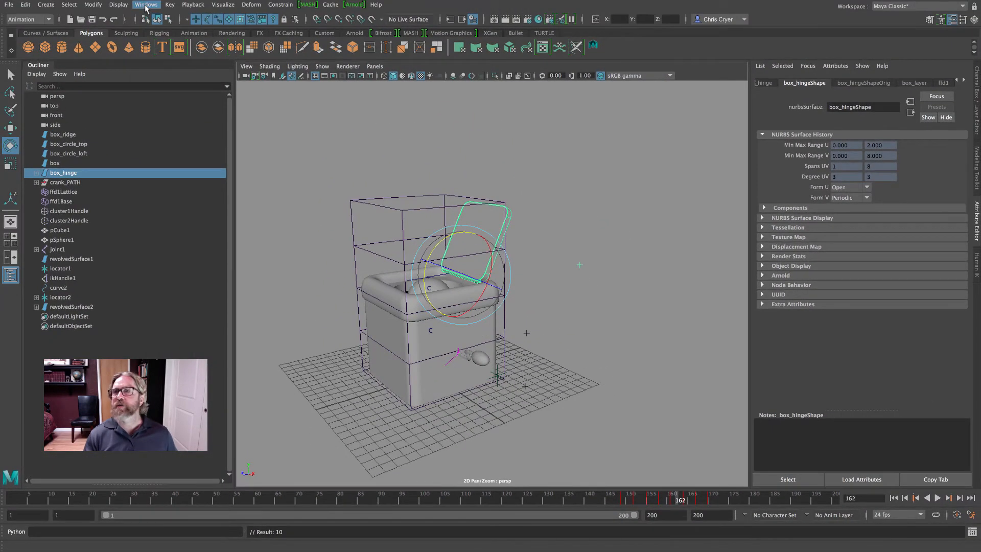
pyautogui.click(145, 6)
pyautogui.moveTo(205, 58)
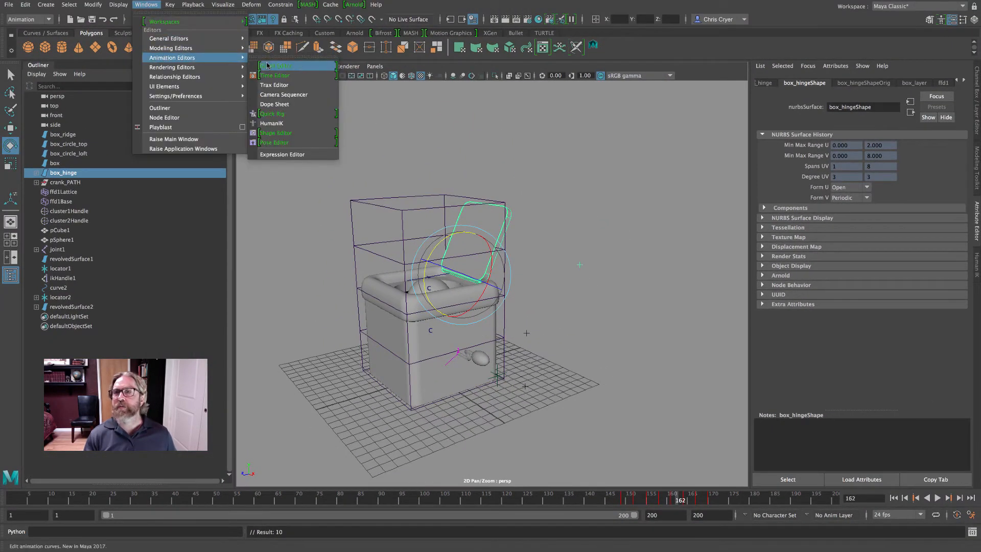
# Step: Open the Graph Editor for box_hinge, isolate its Rotate Y curve and frame the keys of the lid's swing
pyautogui.click(296, 66)
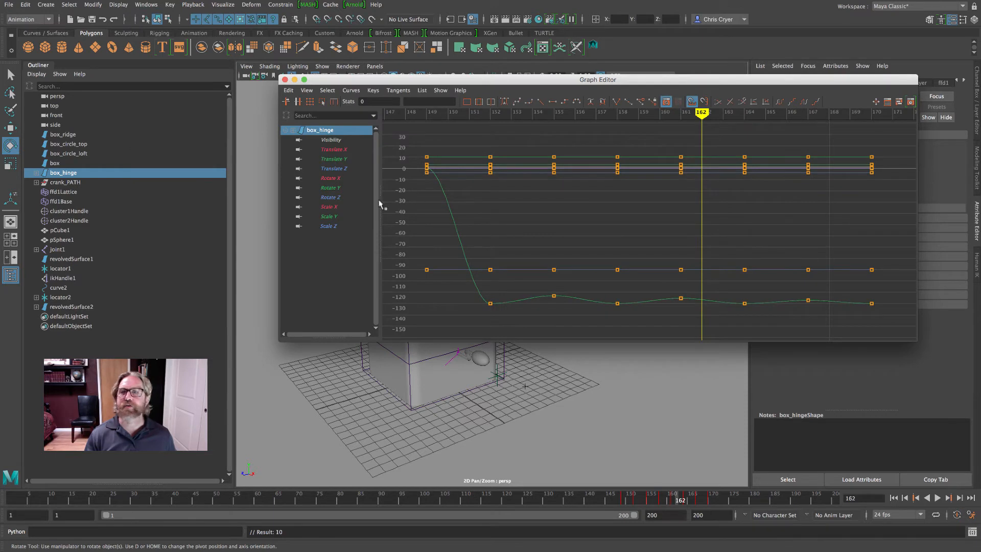
pyautogui.click(329, 188)
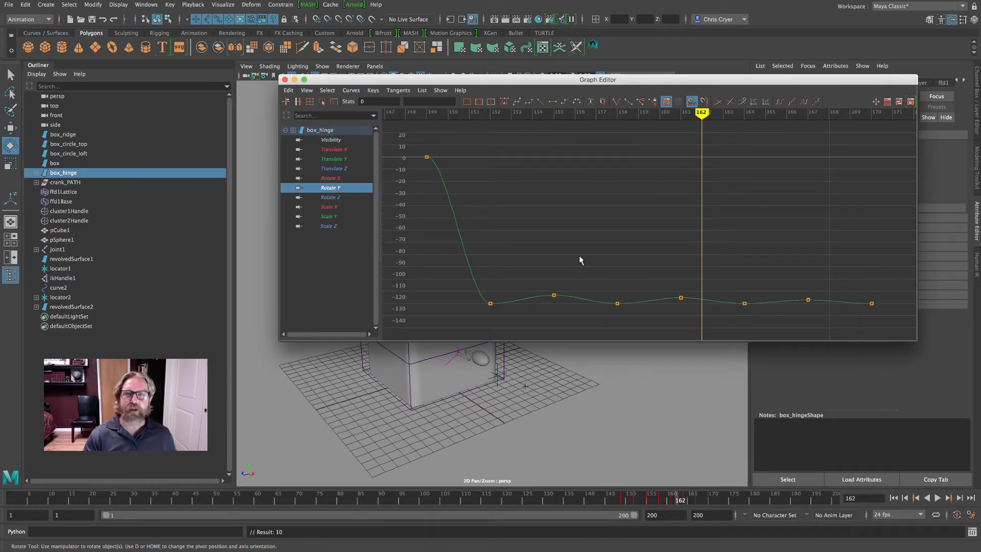
pyautogui.moveTo(546, 278); pyautogui.dragTo(899, 329)
pyautogui.press('f')
pyautogui.keyDown('alt'); pyautogui.moveTo(798, 213); pyautogui.dragTo(739, 209, button='right'); pyautogui.keyUp('alt')
pyautogui.click(739, 209)
pyautogui.keyDown('alt'); pyautogui.moveTo(739, 209); pyautogui.dragTo(744, 256, button='middle'); pyautogui.keyUp('alt')
pyautogui.press('a')
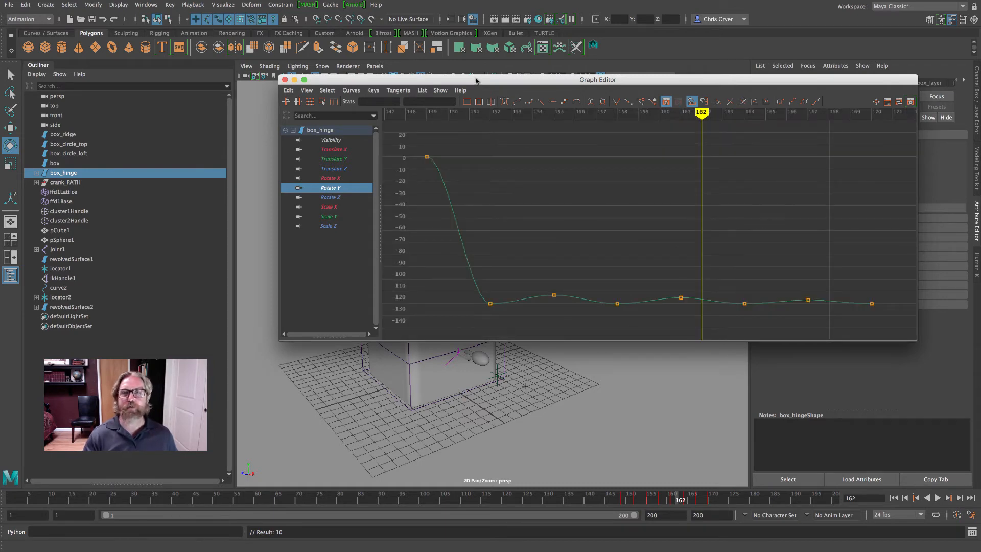
# Step: Go to frame 155 and raise its Rotate Y key vertically to about -89 for a bigger first lid bounce
pyautogui.moveTo(476, 79); pyautogui.dragTo(814, 69)
pyautogui.moveTo(628, 495); pyautogui.dragTo(650, 500)
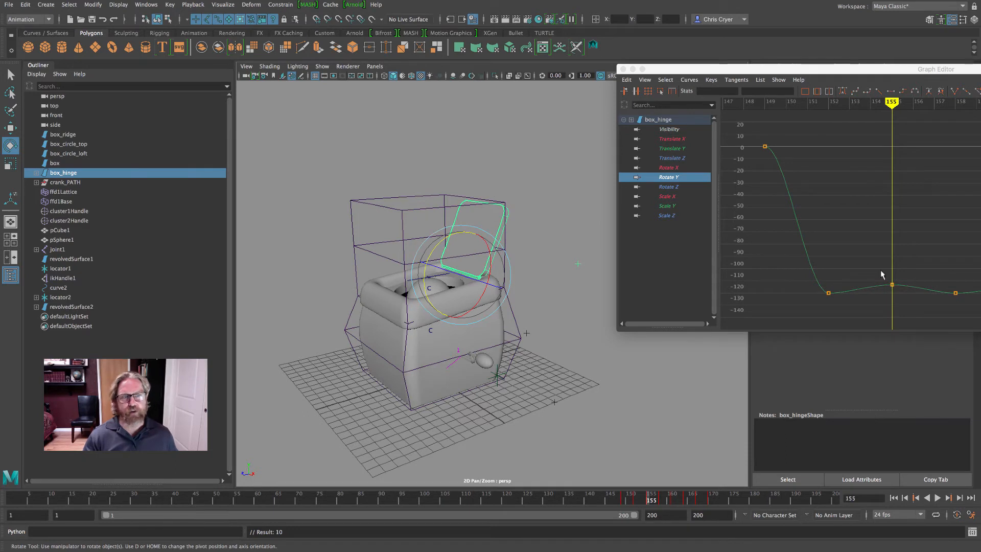
pyautogui.moveTo(881, 261); pyautogui.dragTo(906, 305)
pyautogui.keyDown('shift'); pyautogui.moveTo(905, 305); pyautogui.dragTo(903, 274, button='middle'); pyautogui.keyUp('shift')
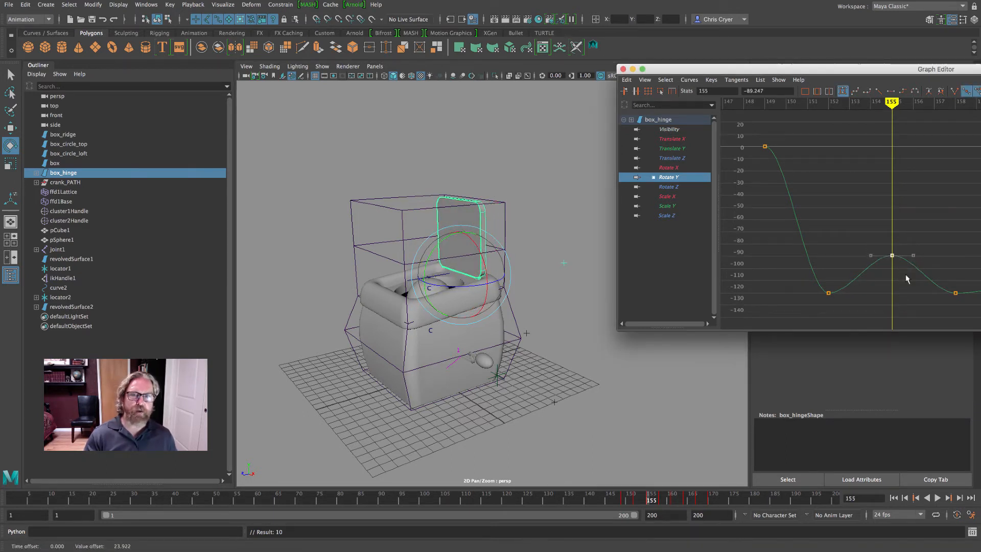
# Step: Raise the Rotate Y keys at frames 161 and 167 to about -101 and -109, and scrub through the bounces
pyautogui.moveTo(836, 69); pyautogui.dragTo(715, 48)
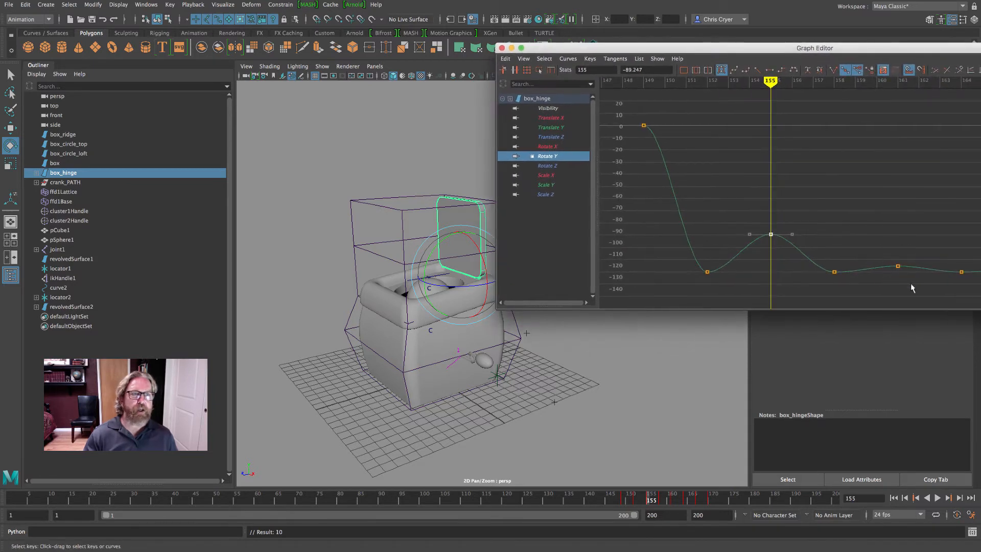
pyautogui.click(897, 265)
pyautogui.keyDown('shift'); pyautogui.moveTo(909, 276); pyautogui.dragTo(908, 261, button='middle'); pyautogui.keyUp('shift')
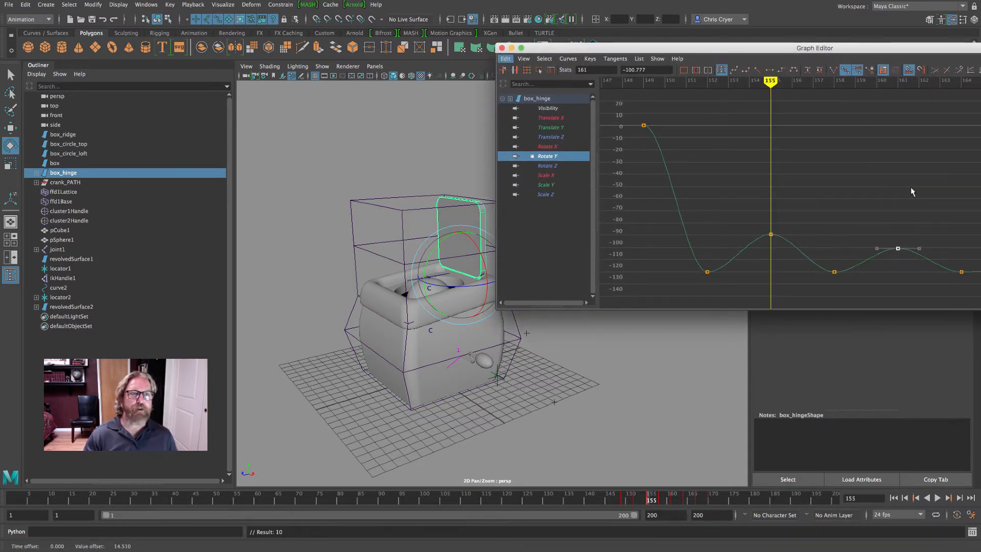
pyautogui.keyDown('alt'); pyautogui.moveTo(898, 186); pyautogui.dragTo(774, 179, button='middle'); pyautogui.keyUp('alt')
pyautogui.moveTo(868, 239); pyautogui.dragTo(896, 272)
pyautogui.keyDown('shift'); pyautogui.moveTo(896, 266); pyautogui.dragTo(894, 257, button='middle'); pyautogui.keyUp('shift')
pyautogui.keyDown('alt'); pyautogui.moveTo(749, 207); pyautogui.dragTo(808, 234, button='right'); pyautogui.keyUp('alt')
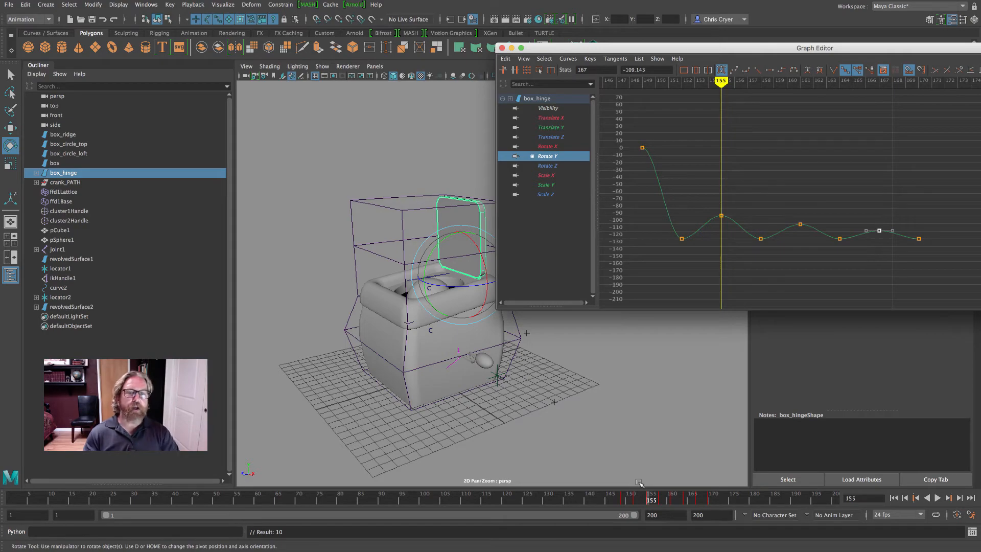
pyautogui.moveTo(622, 502); pyautogui.dragTo(643, 501)
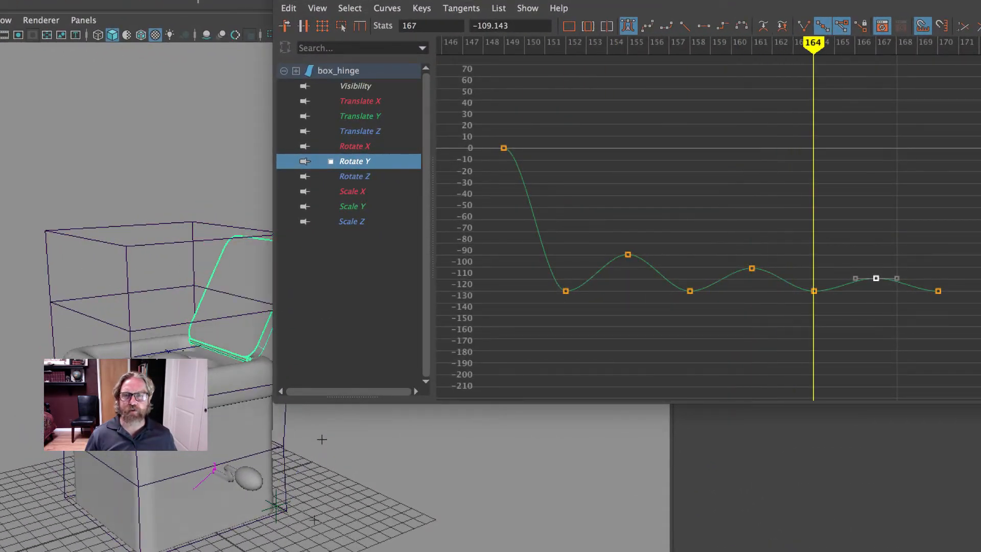
pyautogui.moveTo(805, 551); pyautogui.dragTo(756, 551)
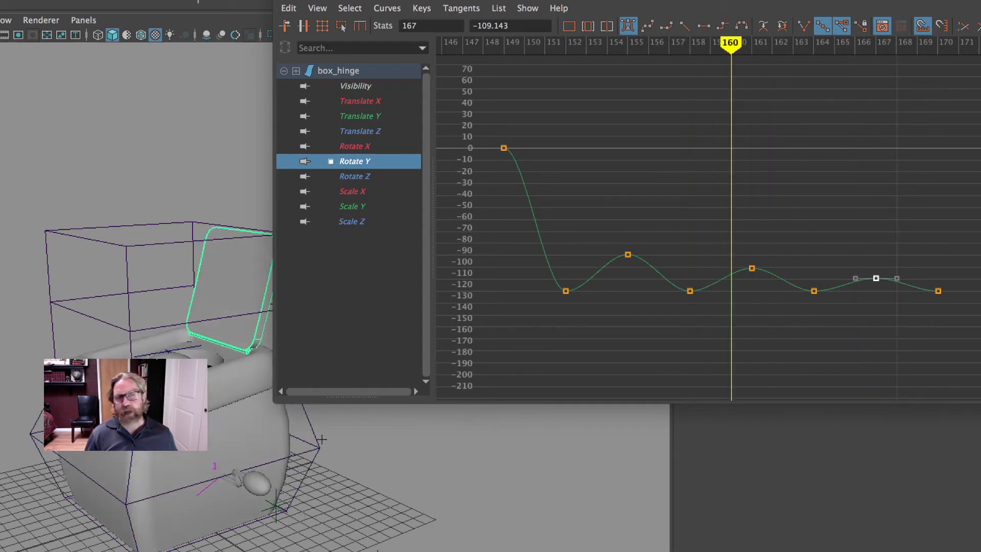
# Step: Break the tangents of the Rotate Y keys at frames 152, 158 and 164, and angle both handles at frame 152 upward
pyautogui.moveTo(531, 271); pyautogui.dragTo(702, 301)
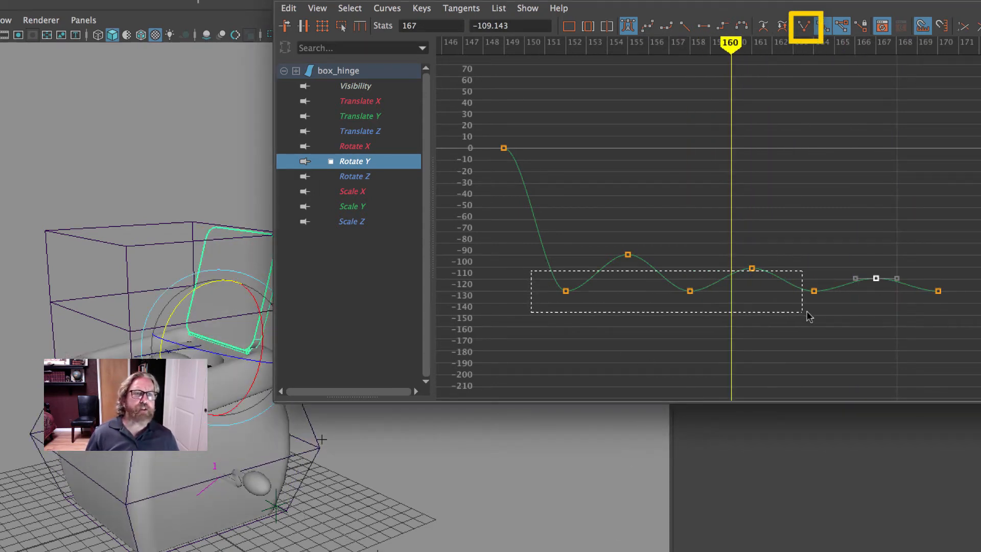
pyautogui.moveTo(808, 316); pyautogui.dragTo(831, 323)
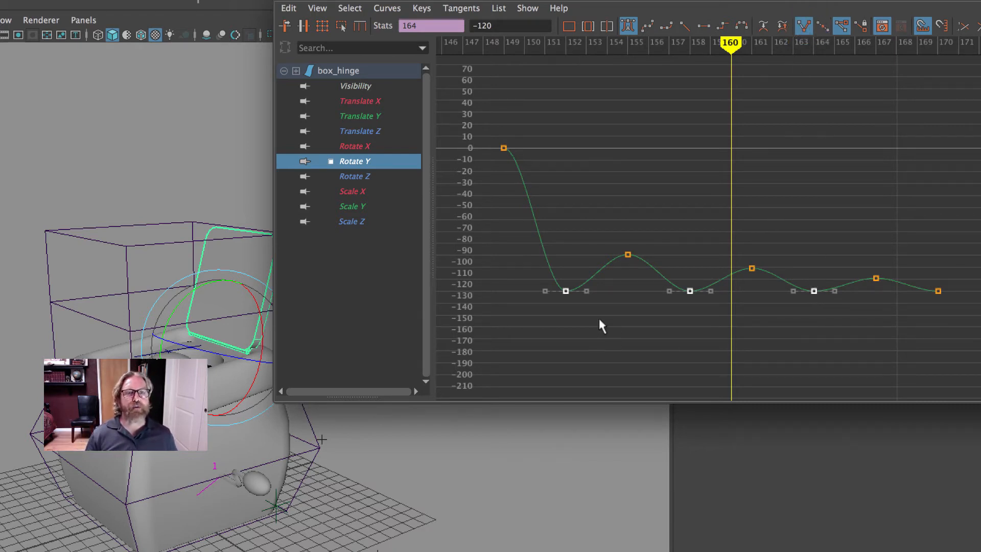
pyautogui.click(545, 290)
pyautogui.moveTo(567, 318); pyautogui.dragTo(585, 286, button='middle')
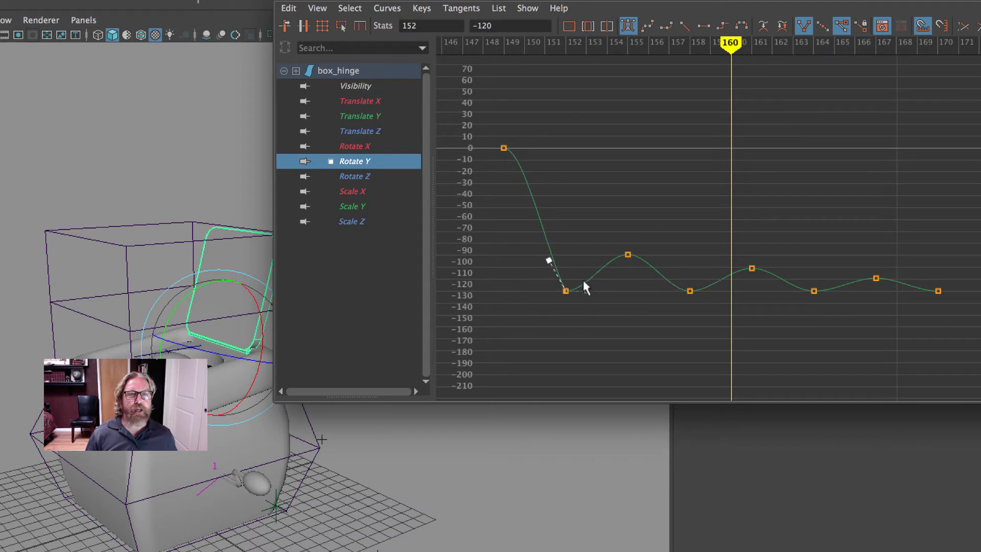
pyautogui.moveTo(614, 319); pyautogui.dragTo(614, 317)
pyautogui.moveTo(614, 317); pyautogui.dragTo(611, 287, button='middle')
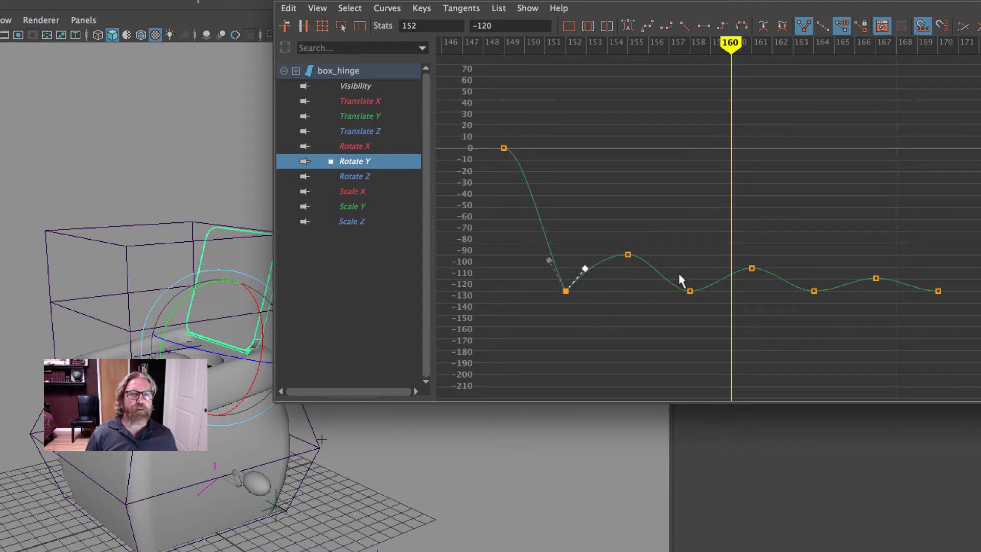
# Step: Angle both tangent handles of the Rotate Y keys at frames 158 and 164 upward to form sharp bounce contacts
pyautogui.moveTo(658, 279); pyautogui.dragTo(680, 307)
pyautogui.moveTo(679, 308); pyautogui.dragTo(785, 278, button='middle')
pyautogui.click(710, 291)
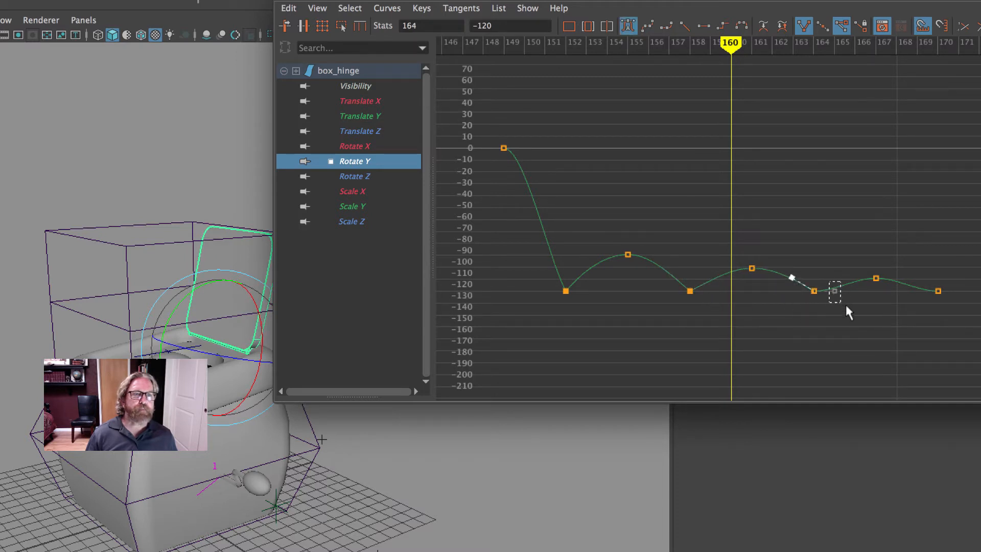
pyautogui.moveTo(847, 311); pyautogui.dragTo(847, 310)
pyautogui.moveTo(847, 311); pyautogui.dragTo(845, 293, button='middle')
pyautogui.rightClick(813, 292)
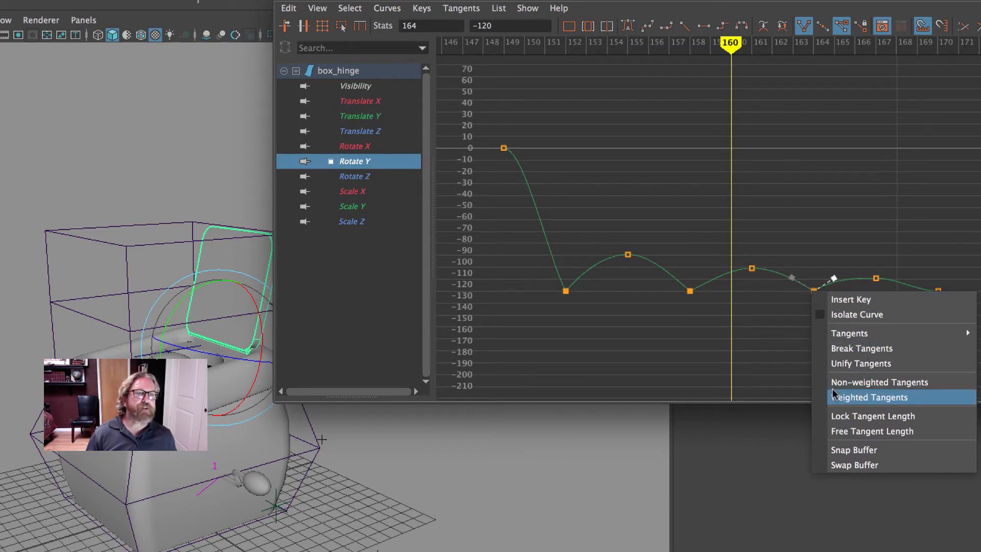
pyautogui.click(773, 328)
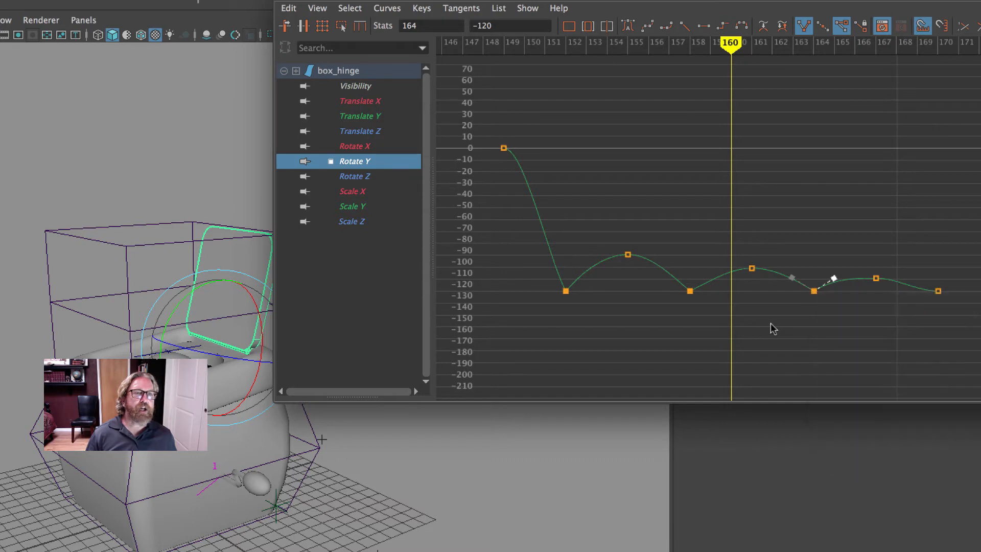
# Step: Play back and scrub the lid's bounce in the viewport through frame 169
pyautogui.click(836, 327)
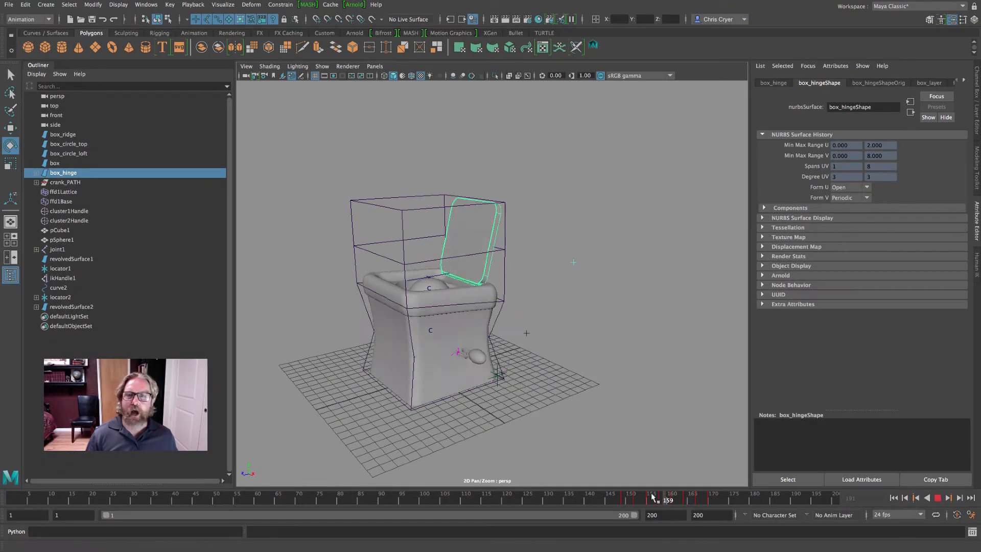
pyautogui.click(631, 498)
pyautogui.moveTo(632, 498); pyautogui.dragTo(709, 501)
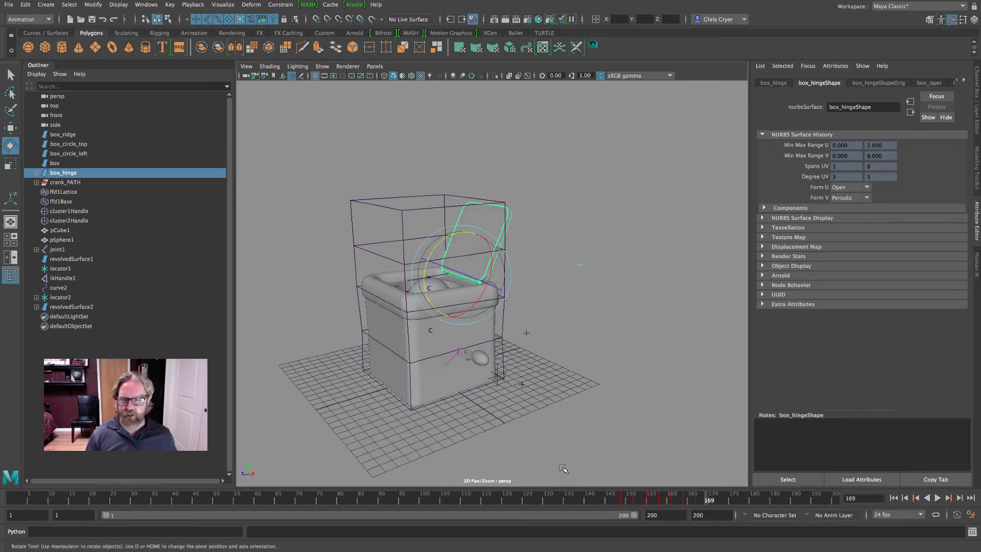
# Step: Reopen the Graph Editor on the Rotate Y curve and angle the incoming tangent of the key at frame 170 upward
pyautogui.click(146, 4)
pyautogui.moveTo(171, 57)
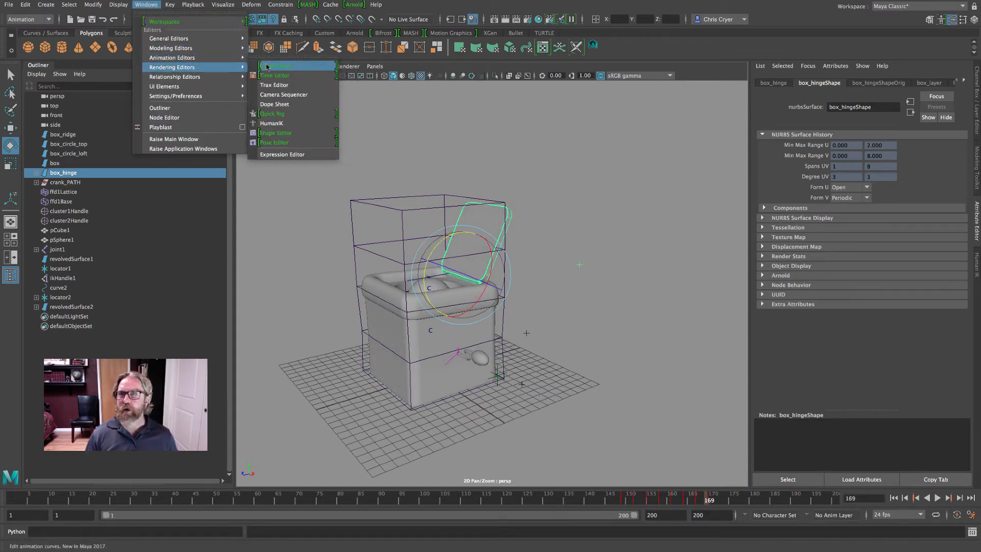
pyautogui.click(276, 66)
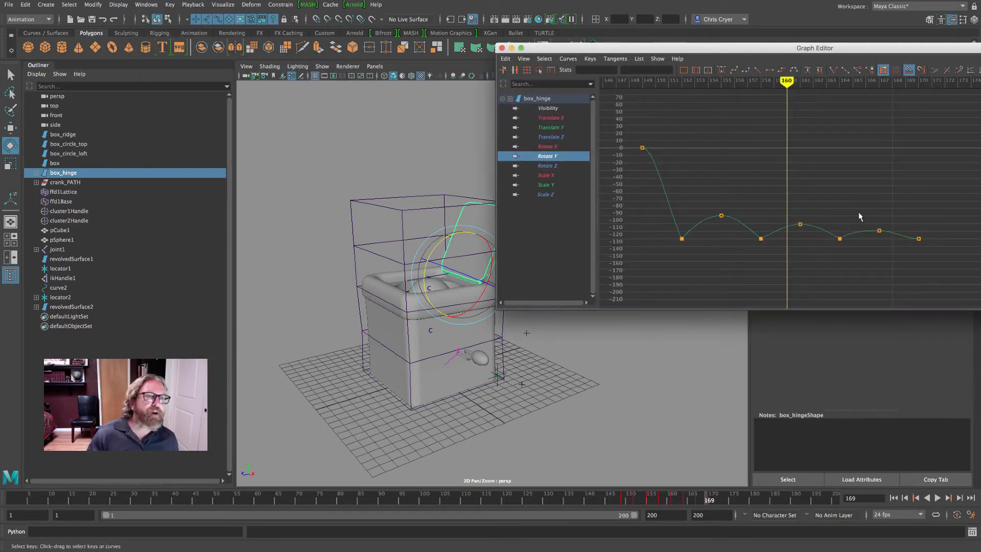
pyautogui.keyDown('alt'); pyautogui.moveTo(924, 260); pyautogui.dragTo(876, 228, button='right'); pyautogui.keyUp('alt')
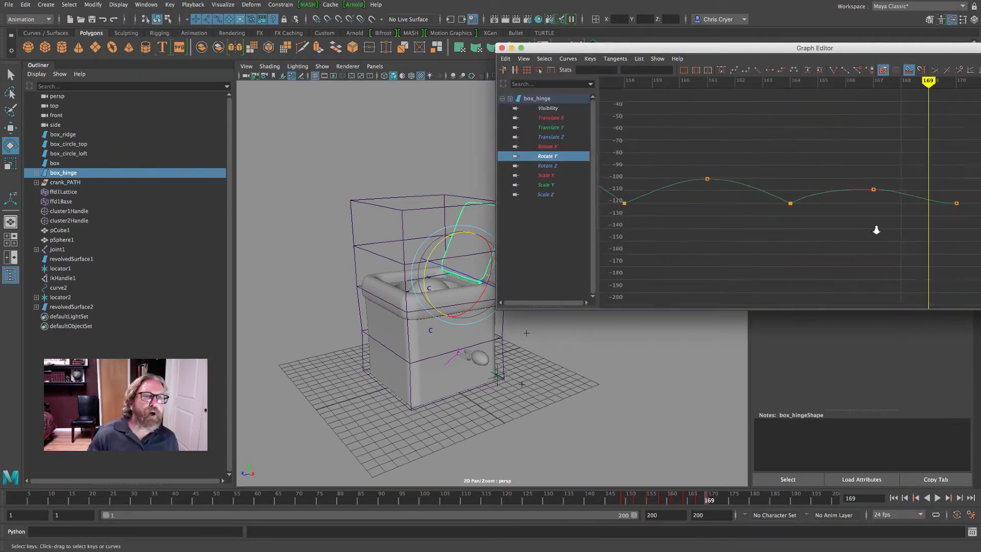
pyautogui.keyDown('alt'); pyautogui.moveTo(875, 228); pyautogui.dragTo(911, 209, button='middle'); pyautogui.keyUp('alt')
pyautogui.click(920, 201)
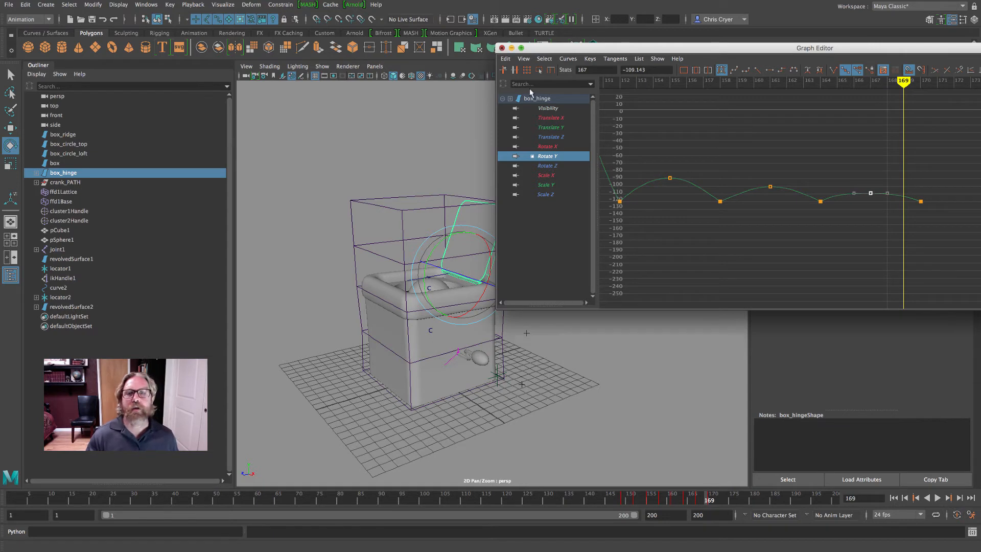
# Step: Add closing box_hinge keys at frames 172 and 176, rotating the lid to about -118° in Y at frame 172
pyautogui.moveTo(624, 501); pyautogui.dragTo(719, 502)
pyautogui.press('s')
pyautogui.moveTo(461, 245); pyautogui.dragTo(442, 242)
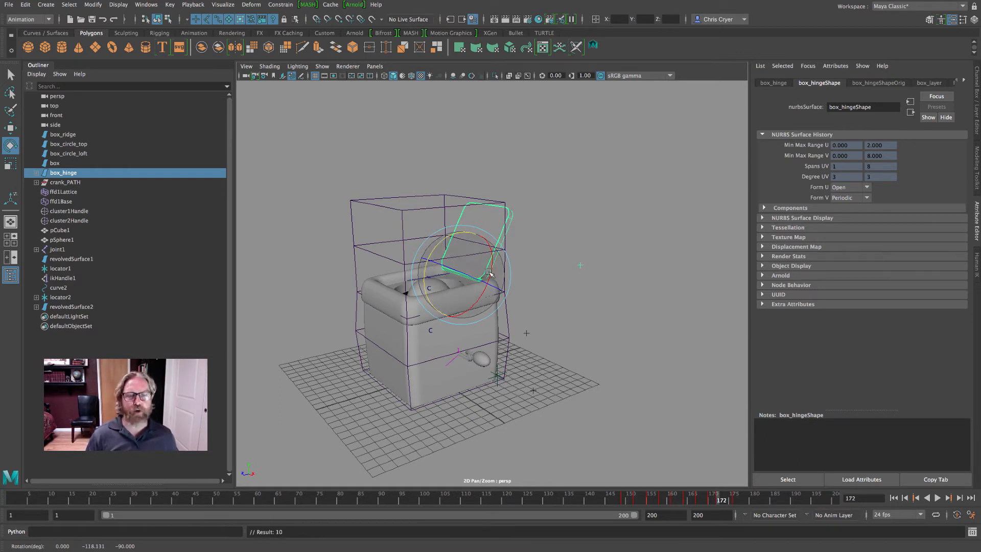
# Step: Cut the box_hinge key at frame 172 and paste it at frame 173
pyautogui.rightClick(716, 500)
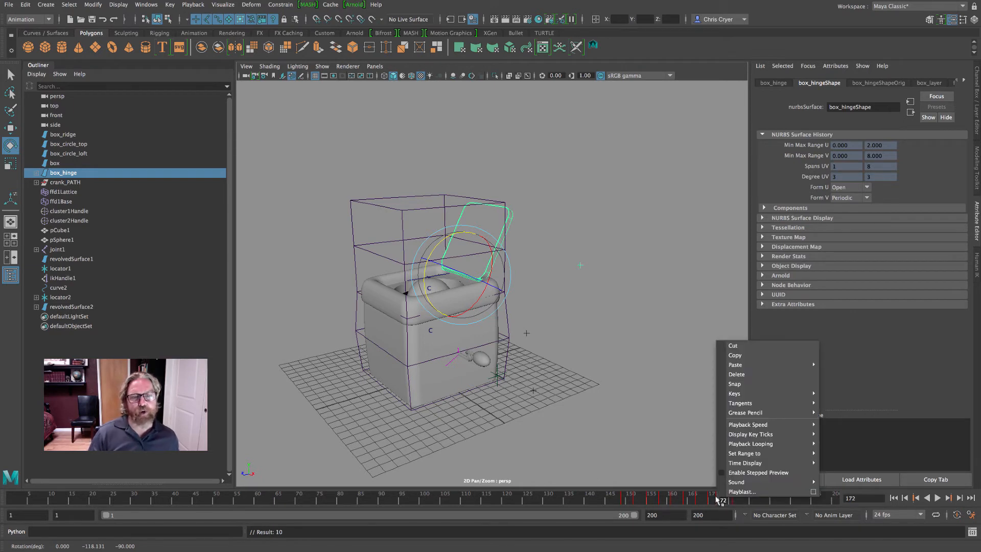
pyautogui.click(741, 355)
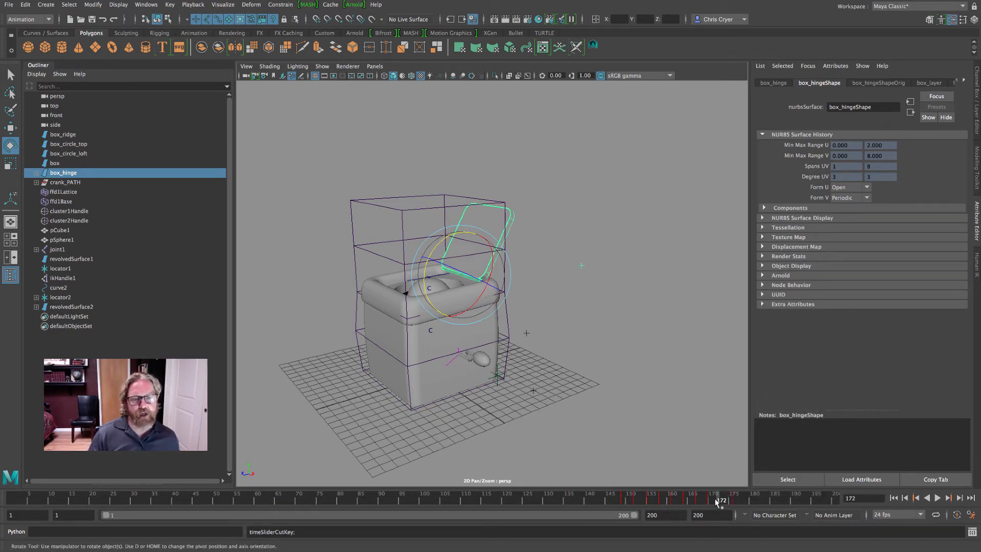
pyautogui.click(720, 499)
pyautogui.rightClick(719, 498)
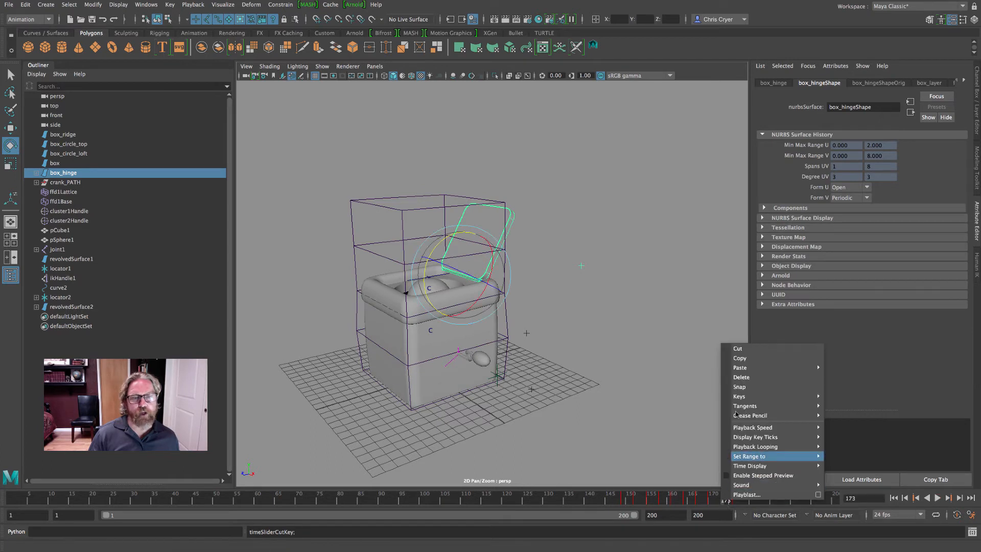
pyautogui.moveTo(744, 367)
pyautogui.click(842, 375)
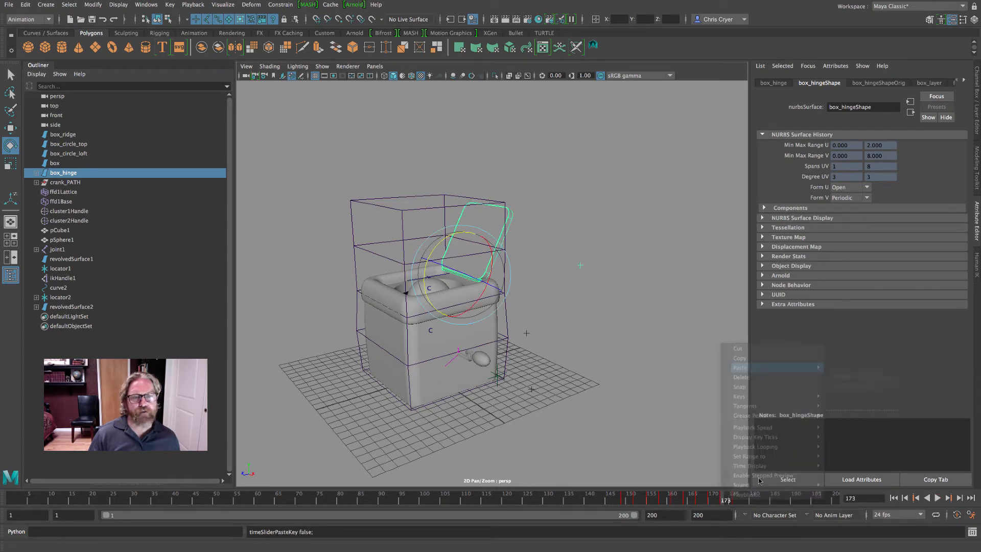
# Step: Cut the box_hinge key at frame 176 and paste it at frame 177
pyautogui.moveTo(726, 501); pyautogui.dragTo(736, 501)
pyautogui.rightClick(735, 500)
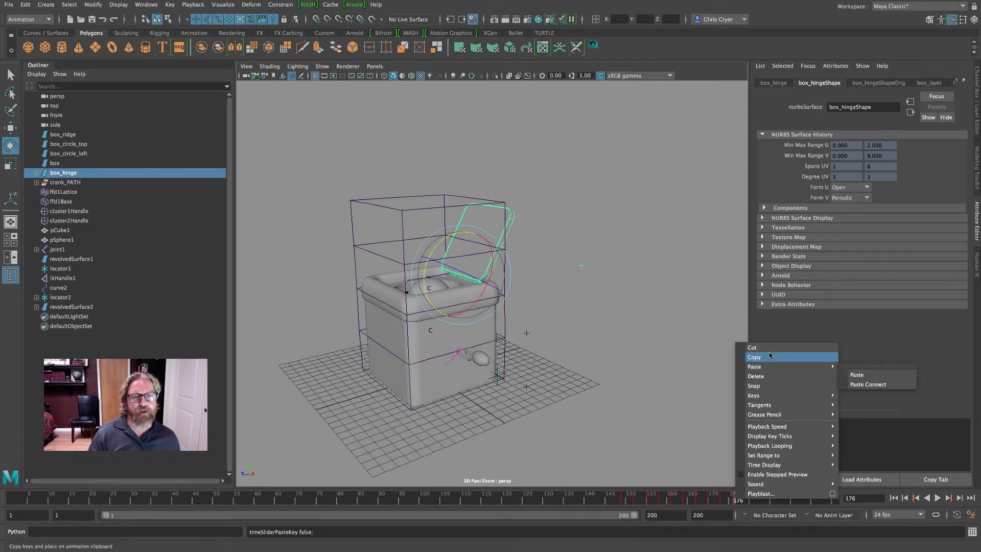
pyautogui.click(770, 352)
pyautogui.moveTo(736, 501); pyautogui.dragTo(742, 502)
pyautogui.rightClick(742, 502)
pyautogui.moveTo(819, 369)
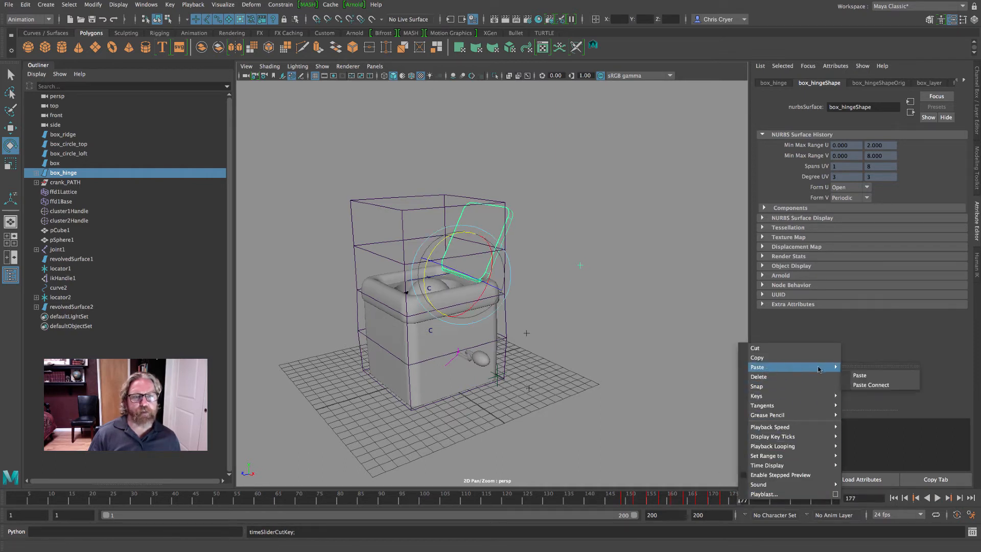
pyautogui.click(867, 375)
# Step: Play back the retimed lid bounce from about frame 148
pyautogui.click(620, 501)
pyautogui.hotkey('alt', 'v')
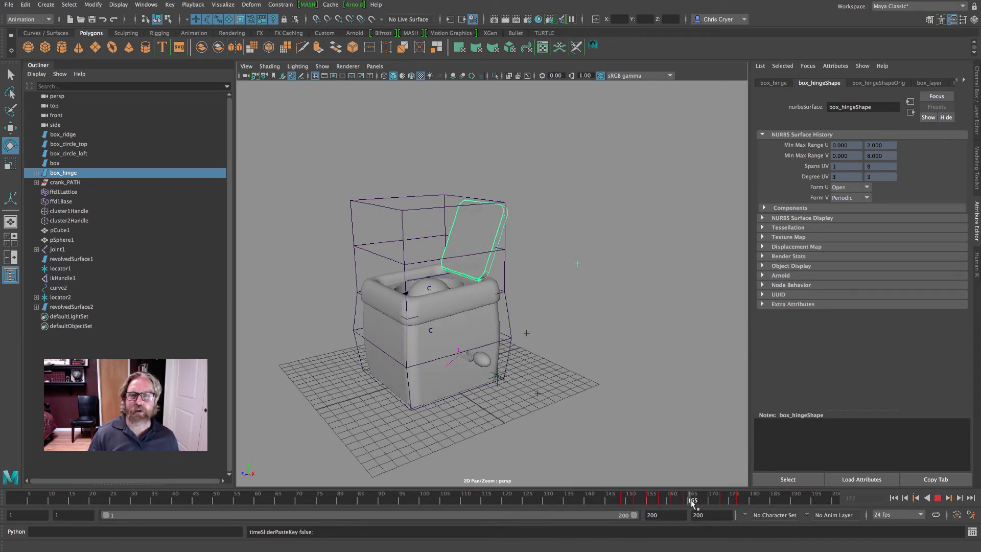
pyautogui.click(697, 501)
# Step: In the Graph Editor, break the tangents of box_hinge's Rotate Y key at frame 170 and angle its outgoing tangent slightly upward
pyautogui.click(146, 4)
pyautogui.moveTo(172, 58)
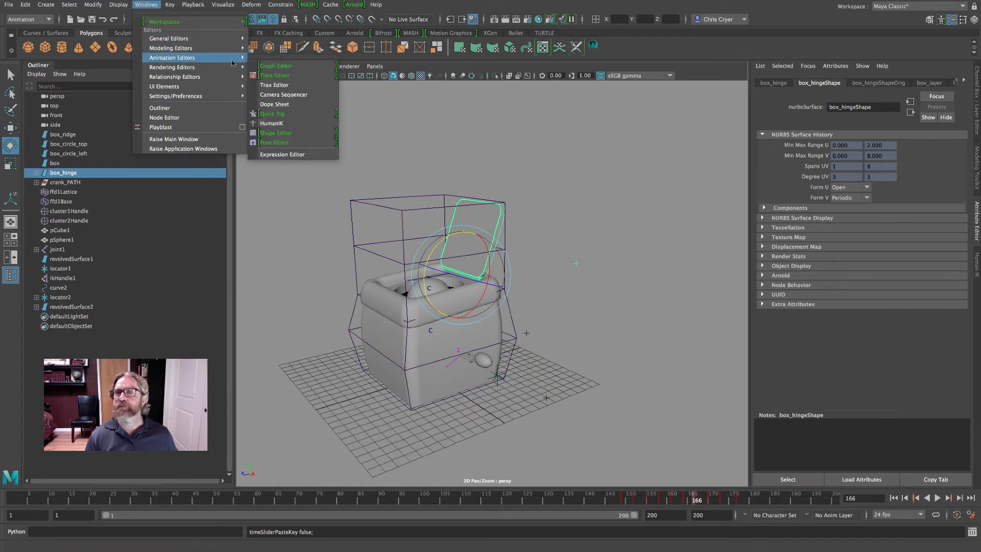
pyautogui.click(275, 61)
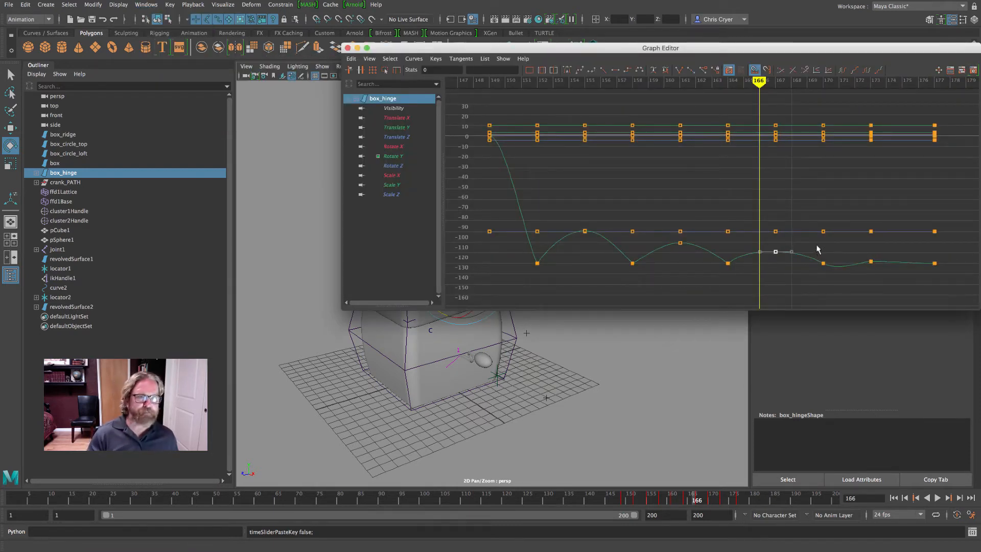
pyautogui.moveTo(817, 246); pyautogui.dragTo(949, 283)
pyautogui.press('f')
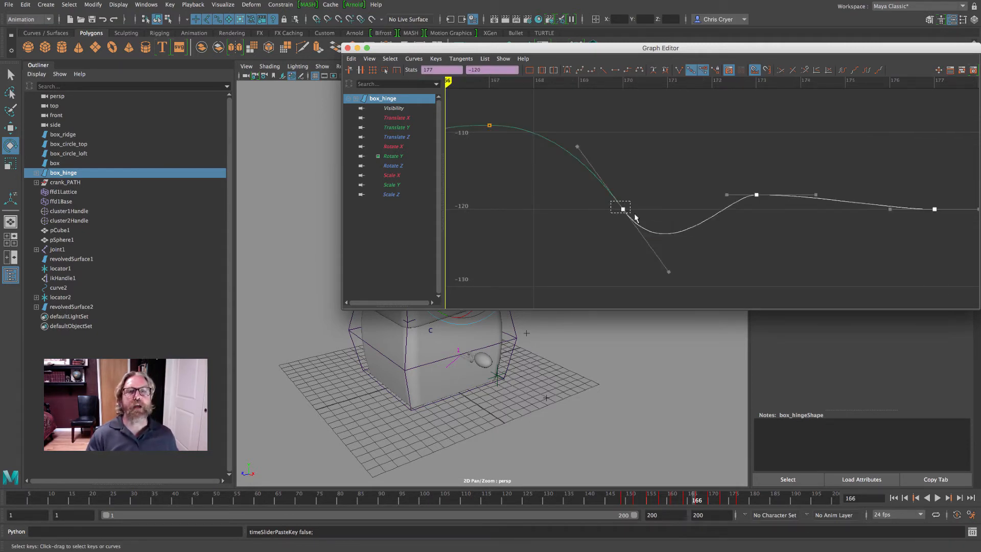
pyautogui.moveTo(635, 218); pyautogui.dragTo(636, 218)
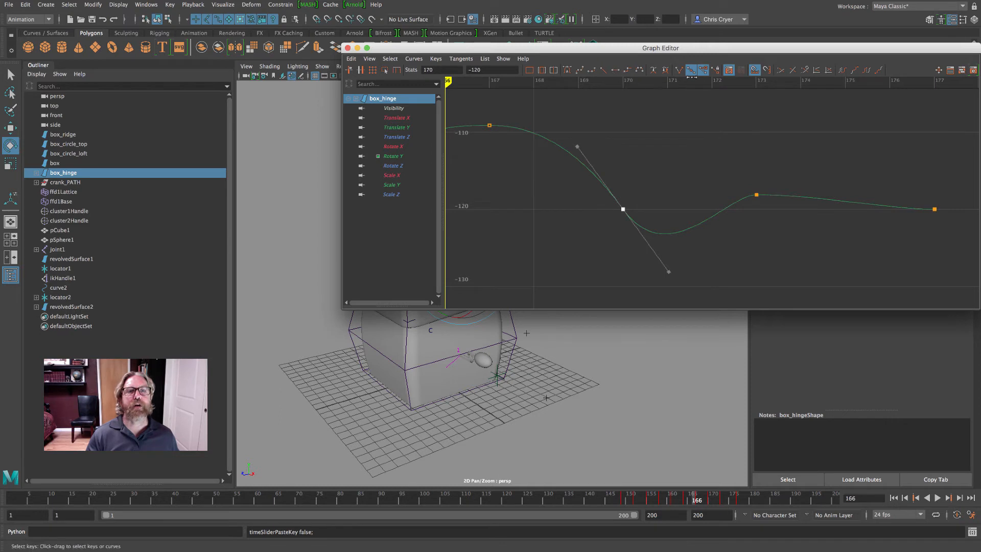
pyautogui.click(679, 69)
pyautogui.moveTo(672, 272); pyautogui.dragTo(749, 210)
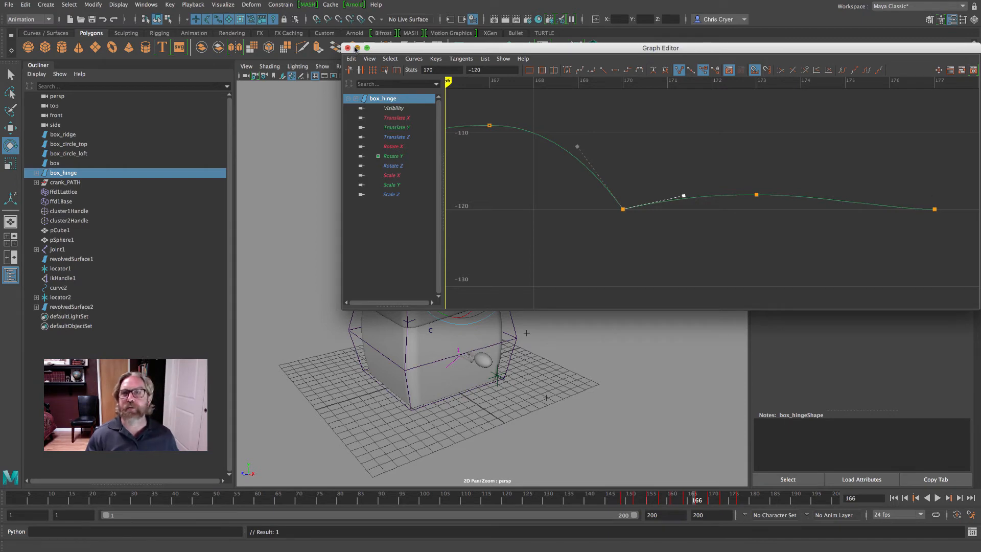
pyautogui.click(355, 48)
# Step: Play back and scrub the lid bounce to frame 179, deselect the hinge, and check the box from another angle
pyautogui.hotkey('alt', 'v')
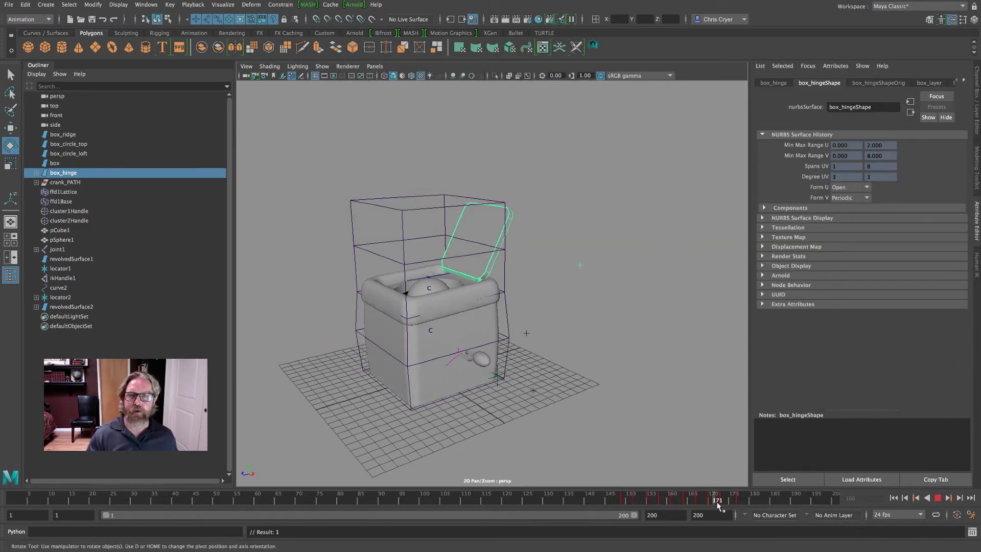
pyautogui.moveTo(717, 503); pyautogui.dragTo(747, 502)
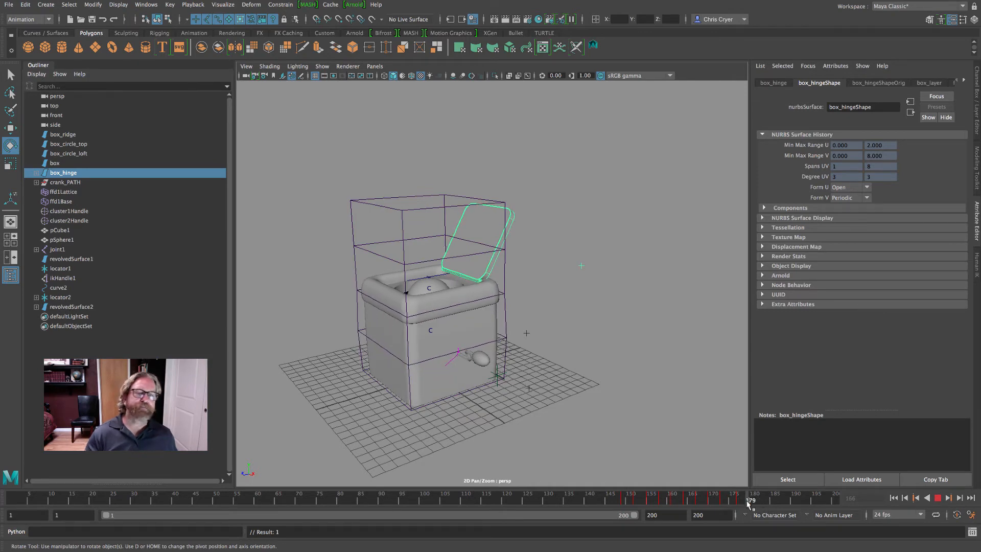
pyautogui.keyDown('alt'); pyautogui.moveTo(586, 306); pyautogui.dragTo(618, 350, button='right'); pyautogui.keyUp('alt')
pyautogui.click(617, 351)
pyautogui.keyDown('alt'); pyautogui.moveTo(568, 362); pyautogui.dragTo(623, 367); pyautogui.keyUp('alt')
pyautogui.keyDown('alt'); pyautogui.moveTo(611, 369); pyautogui.dragTo(633, 364); pyautogui.keyUp('alt')
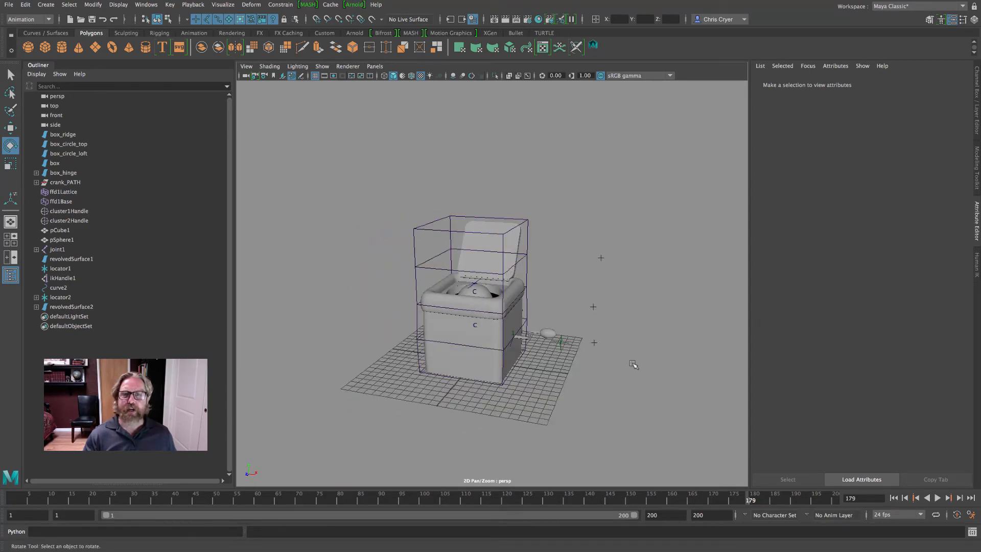
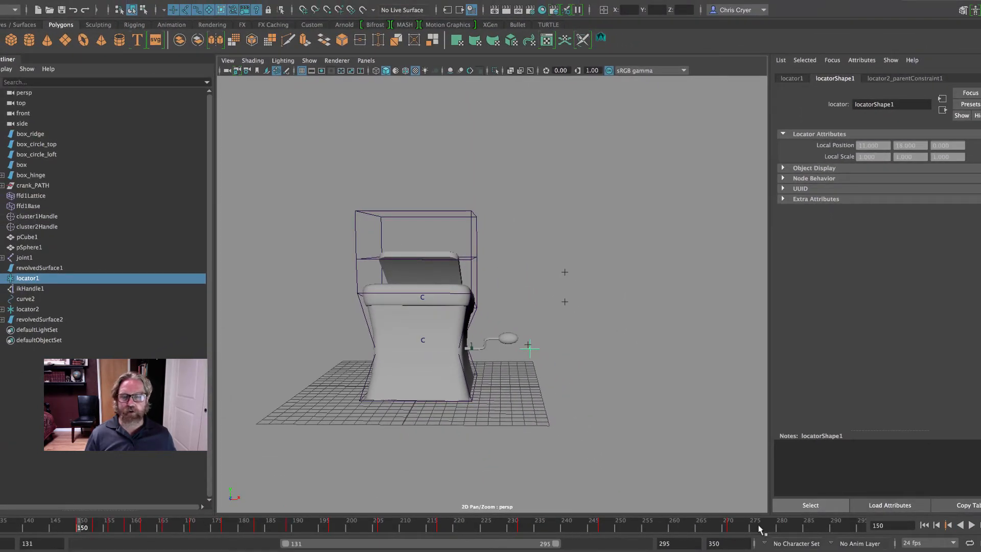
# Step: Scrub locator1's pop-up motion from frame 150 to 192 and review its Translate Y curve in the Graph Editor
pyautogui.moveTo(82, 525)
pyautogui.mouseDown()
pyautogui.moveTo(101, 525)
pyautogui.moveTo(92, 524)
pyautogui.mouseUp()
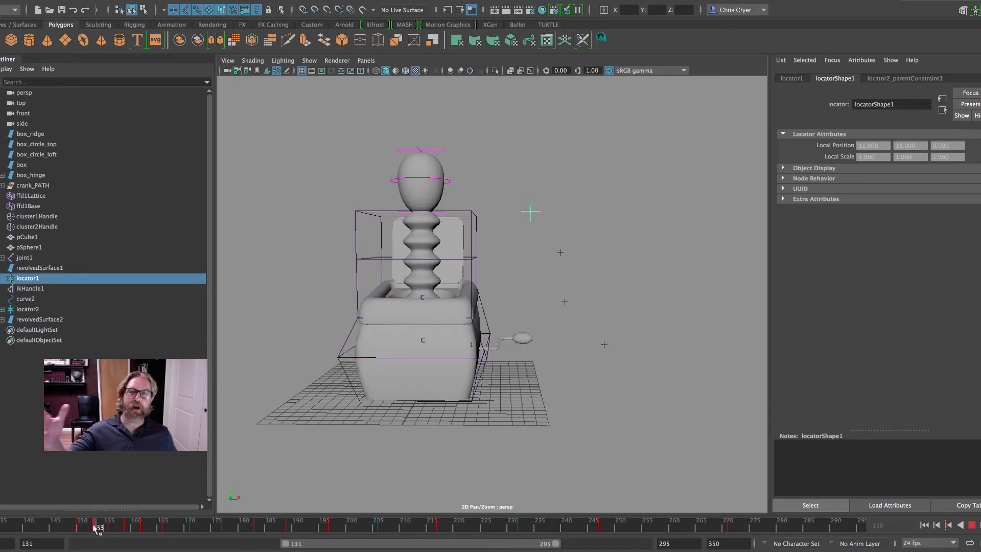
pyautogui.moveTo(95, 528); pyautogui.dragTo(308, 529)
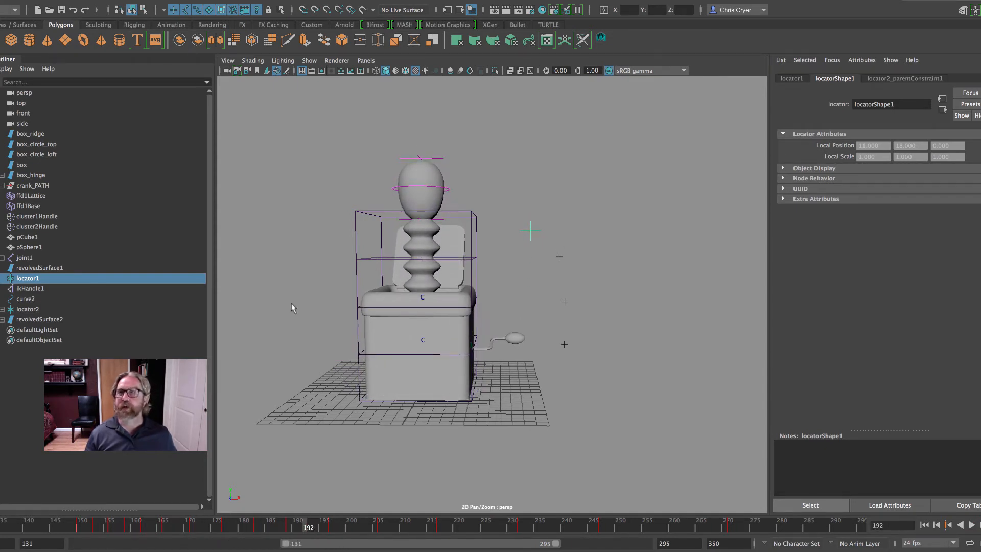
pyautogui.click(110, 2)
pyautogui.moveTo(169, 51)
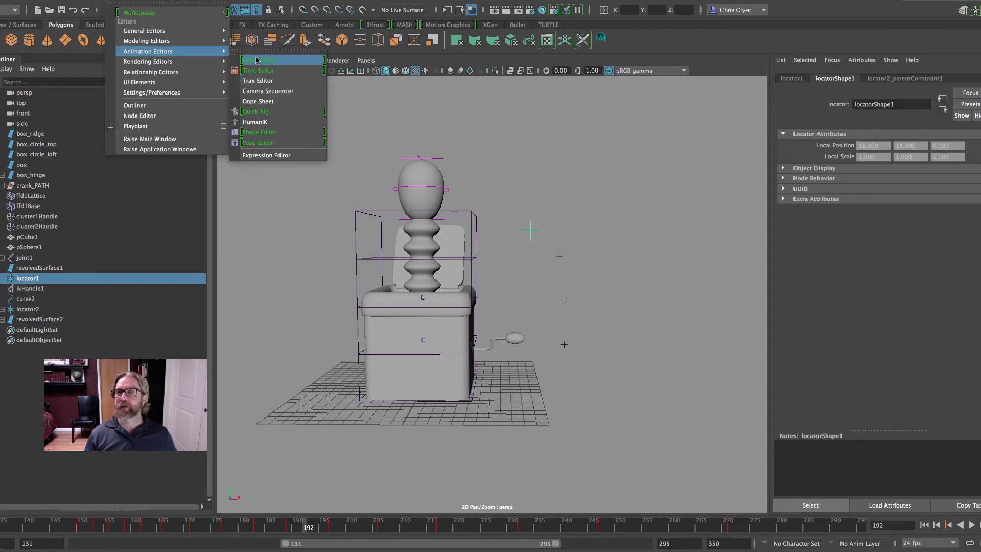
pyautogui.click(271, 61)
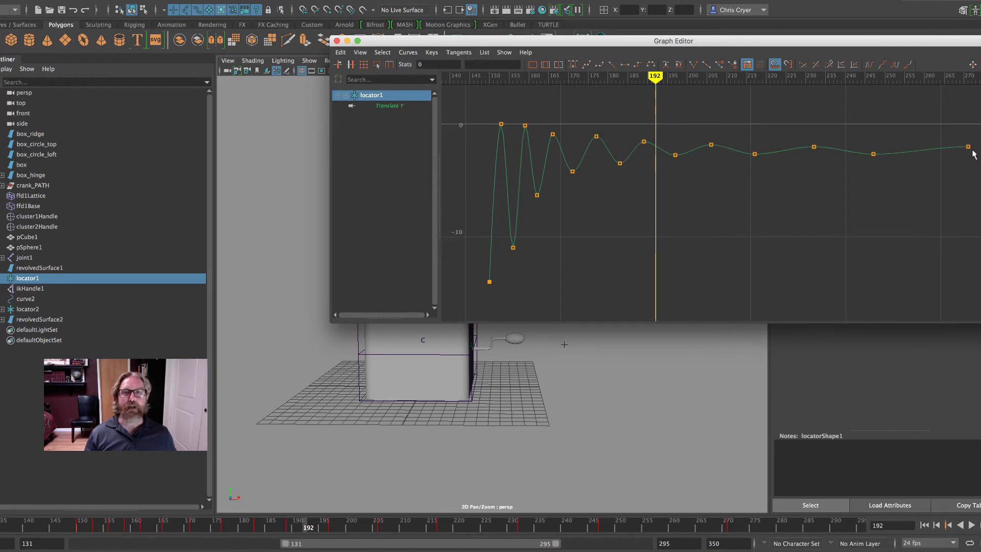
pyautogui.click(347, 41)
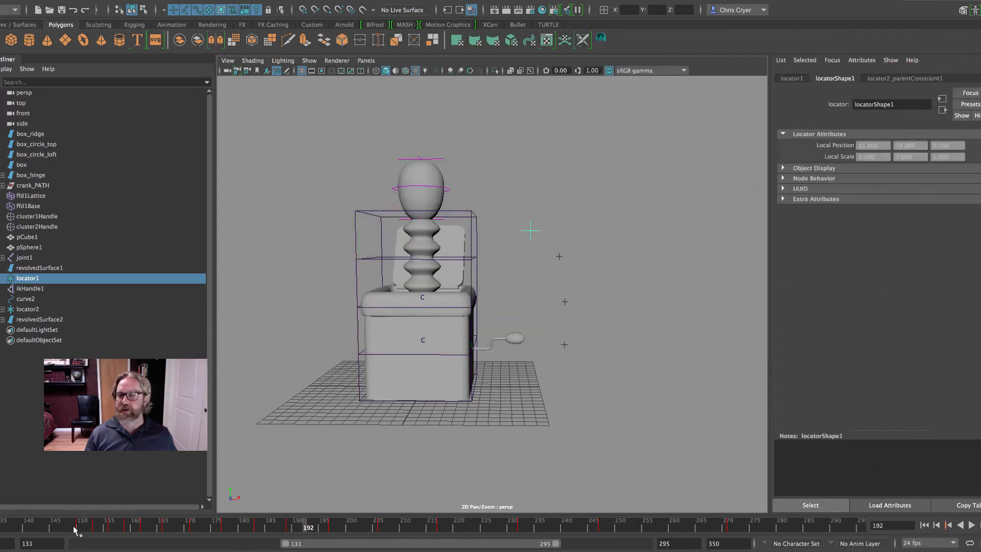
# Step: Play back the jack-in-the-box pop-up from just before frame 150 and stop at frame 280
pyautogui.click(71, 525)
pyautogui.hotkey('alt', 'v')
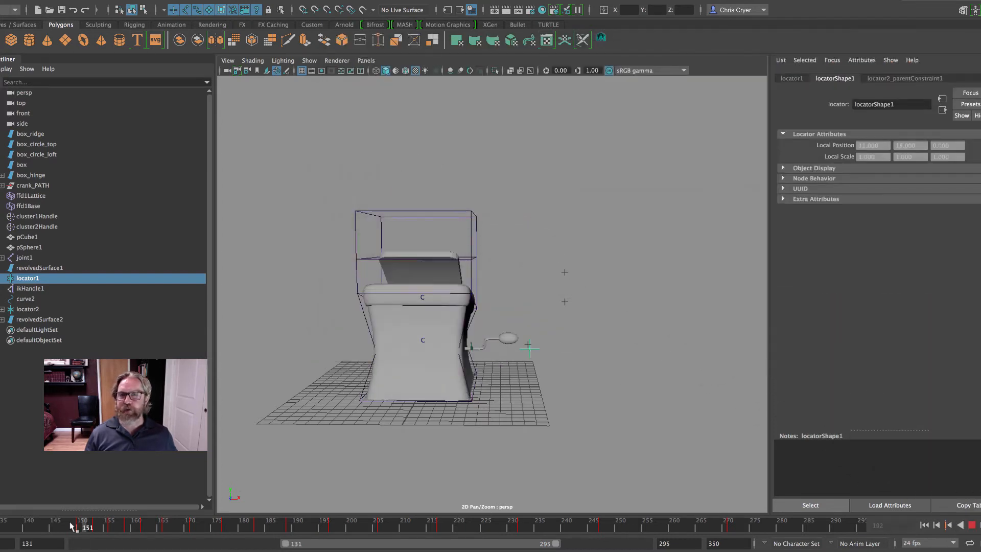
pyautogui.click(971, 525)
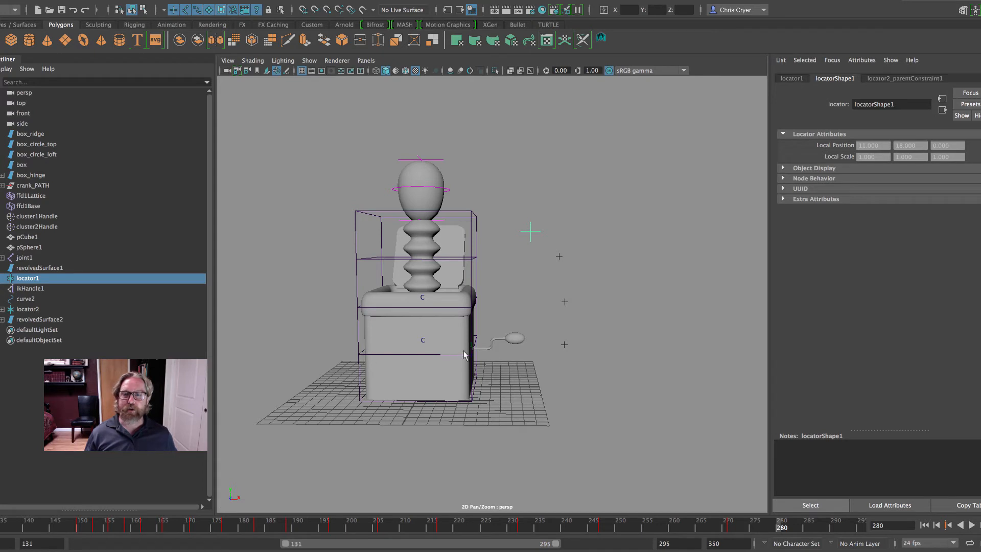
# Step: Inspect the keys of cluster1Handle and cluster2Handle at frame 154, reselect locator1 and play back its bounce
pyautogui.click(422, 339)
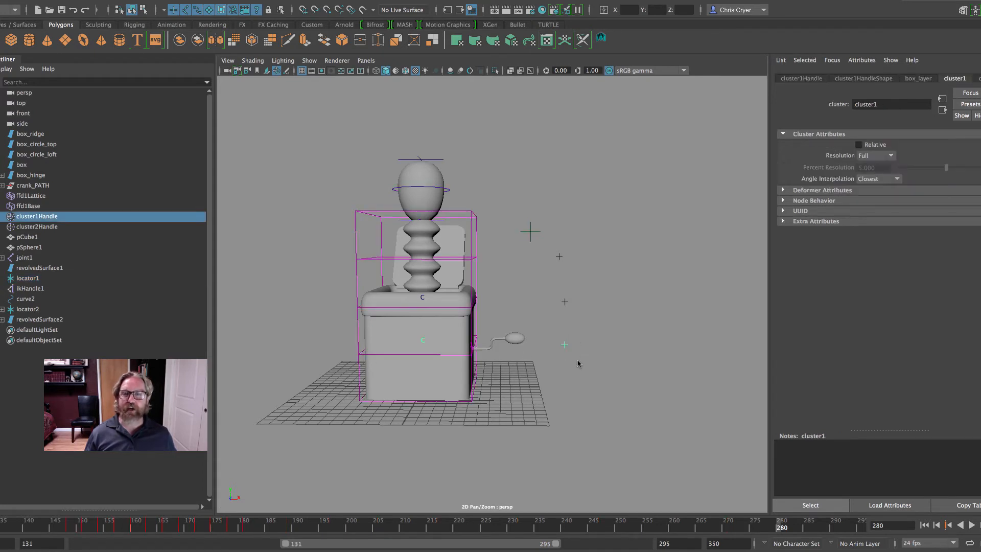
pyautogui.click(98, 527)
pyautogui.moveTo(107, 529); pyautogui.dragTo(104, 527)
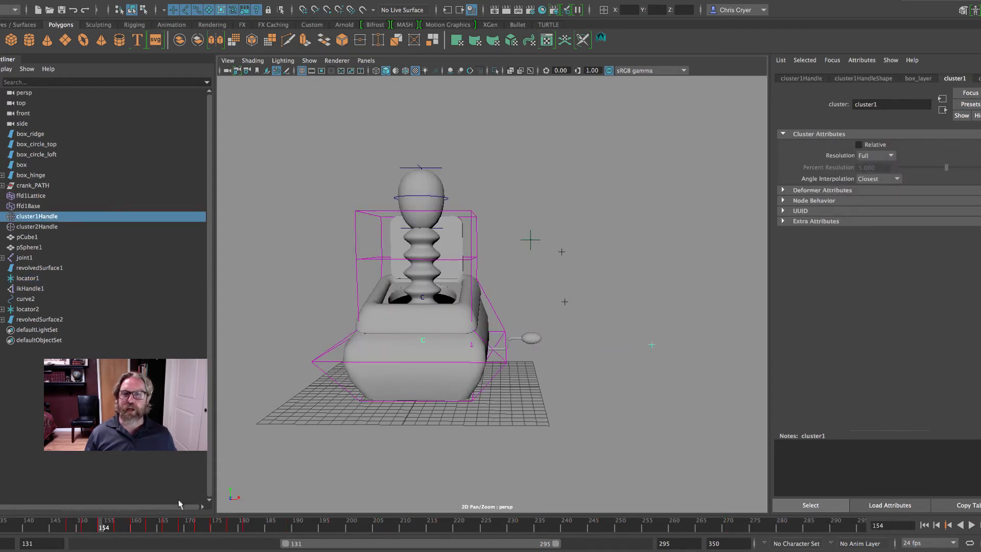
pyautogui.click(566, 302)
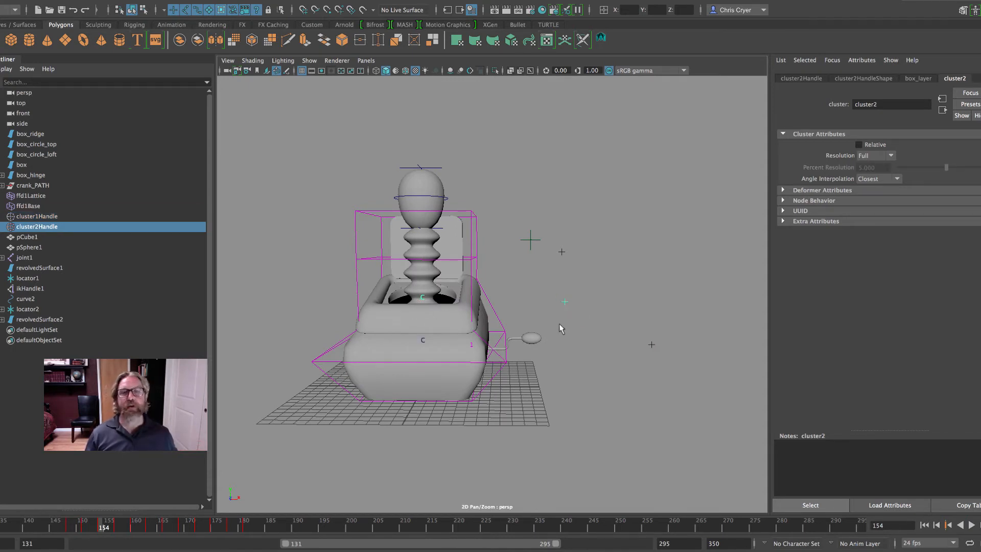
pyautogui.click(538, 249)
pyautogui.hotkey('alt', 'v')
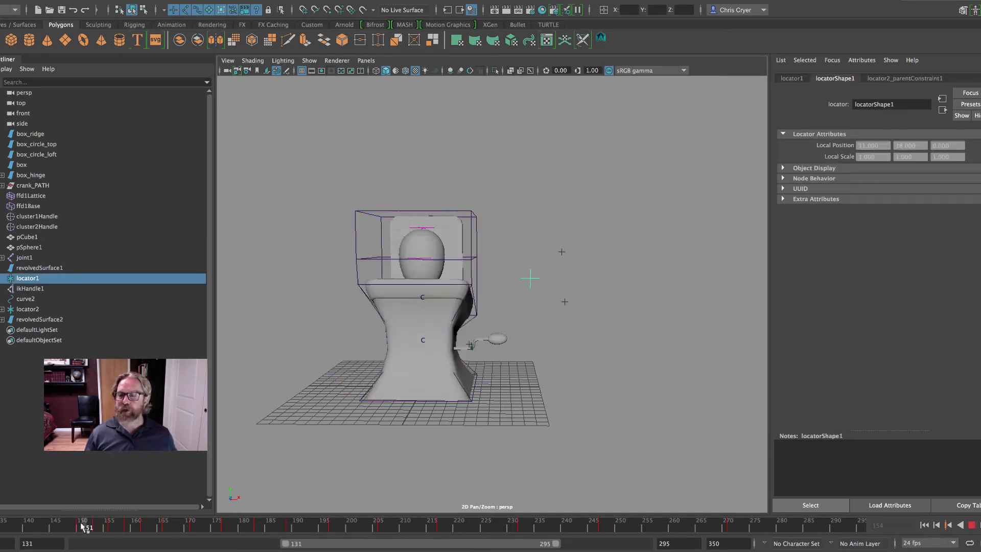
# Step: Move locator1 along X so the head leans far away from the crank at frame 153 and far toward it at frame 159
pyautogui.moveTo(342, 531); pyautogui.dragTo(98, 529)
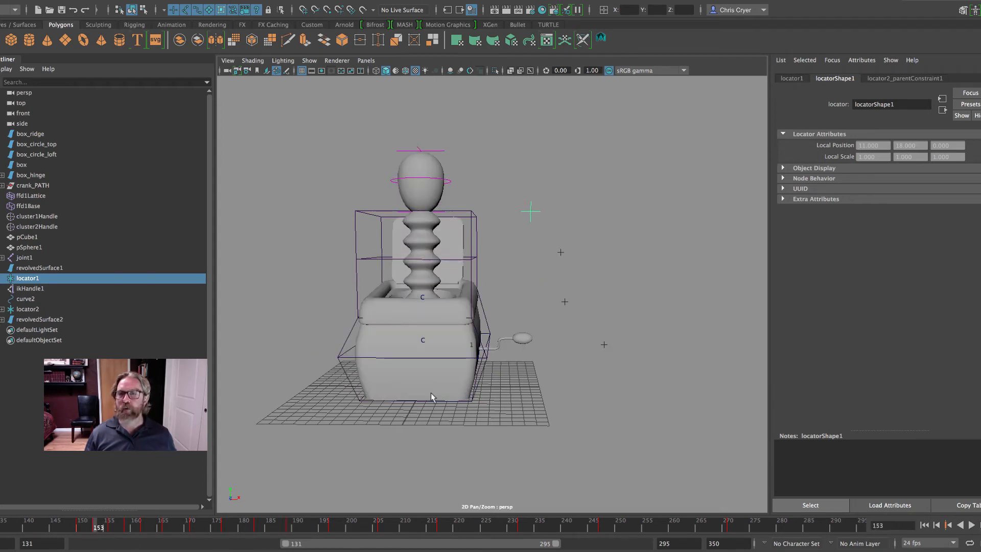
pyautogui.press('w')
pyautogui.moveTo(586, 211); pyautogui.dragTo(342, 194)
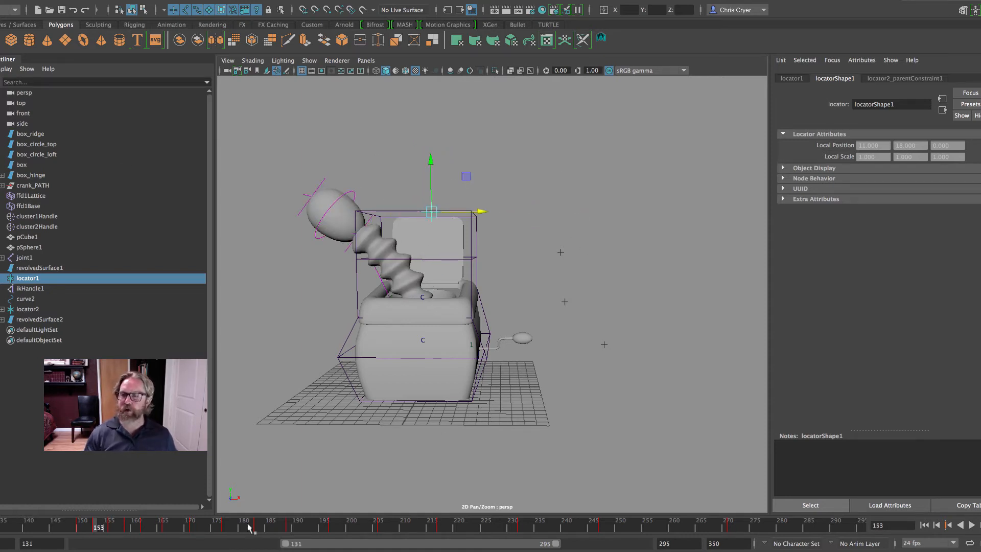
pyautogui.press('.')
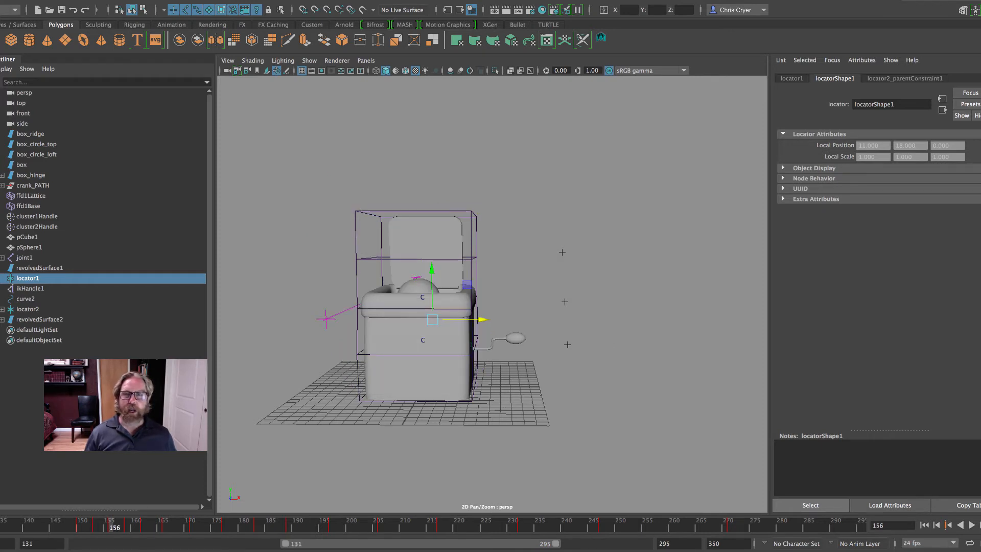
pyautogui.press('.')
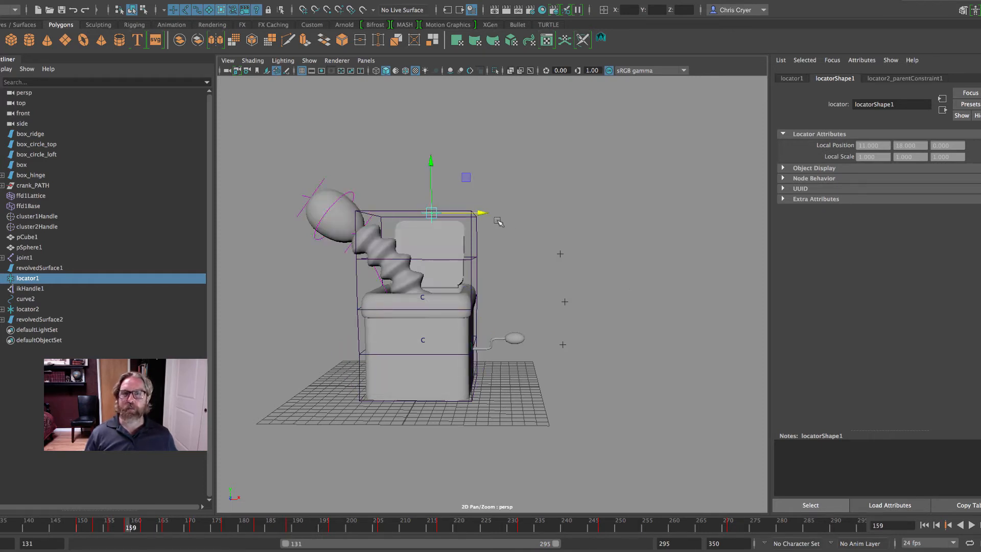
pyautogui.moveTo(482, 212); pyautogui.dragTo(681, 212)
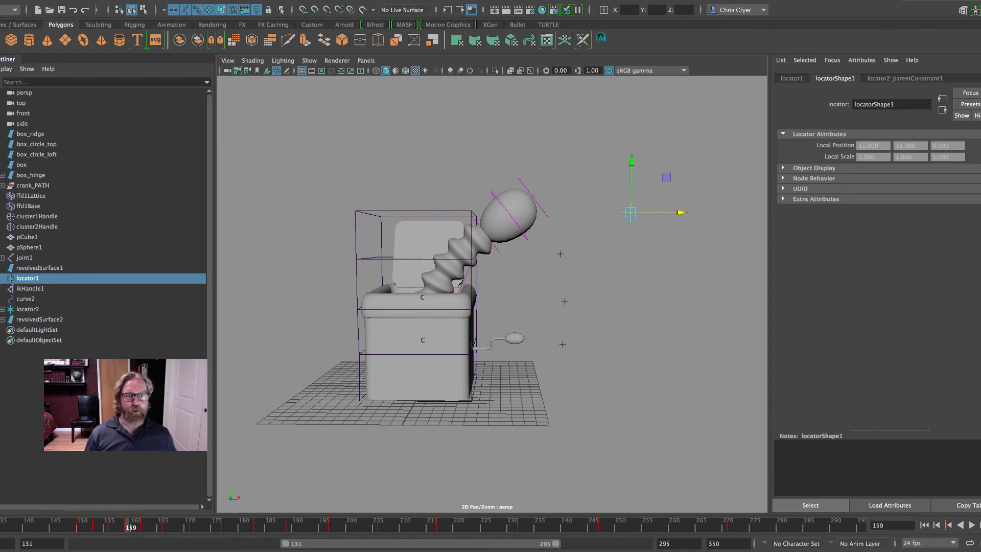
# Step: Move locator1 along X for a smaller sway, leaning the head away from the crank at frame 166 and toward it at frame 177
pyautogui.press('.')
pyautogui.press('.')
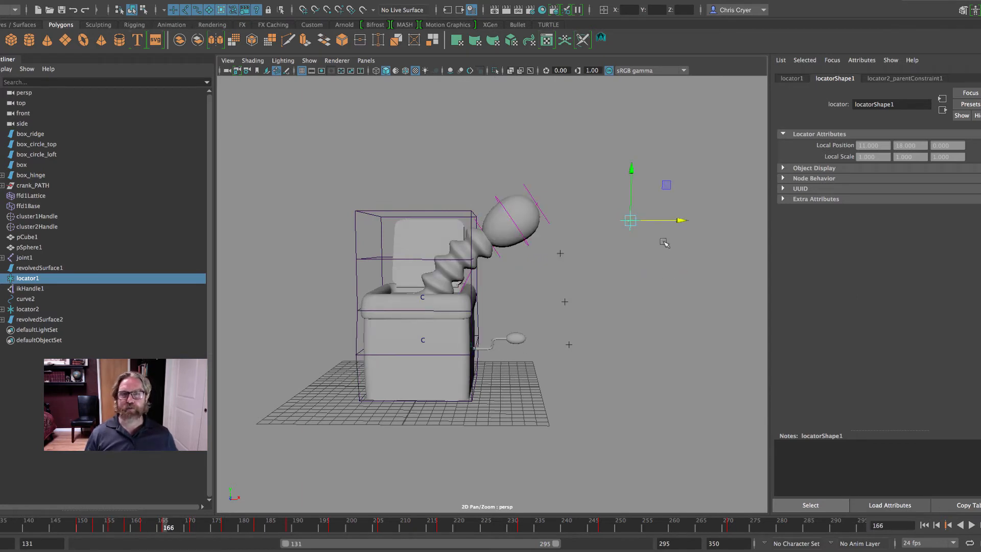
pyautogui.moveTo(670, 220); pyautogui.dragTo(545, 207)
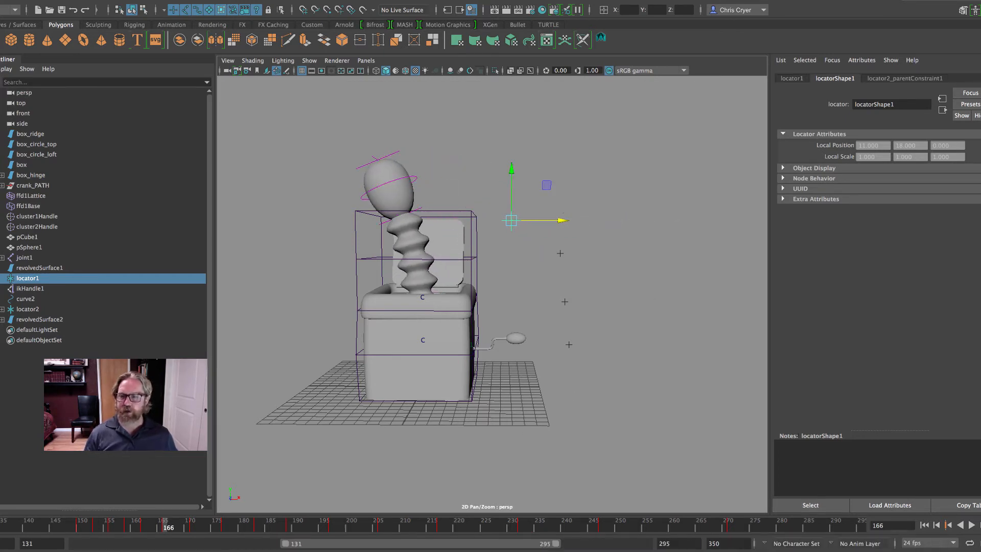
pyautogui.press('.')
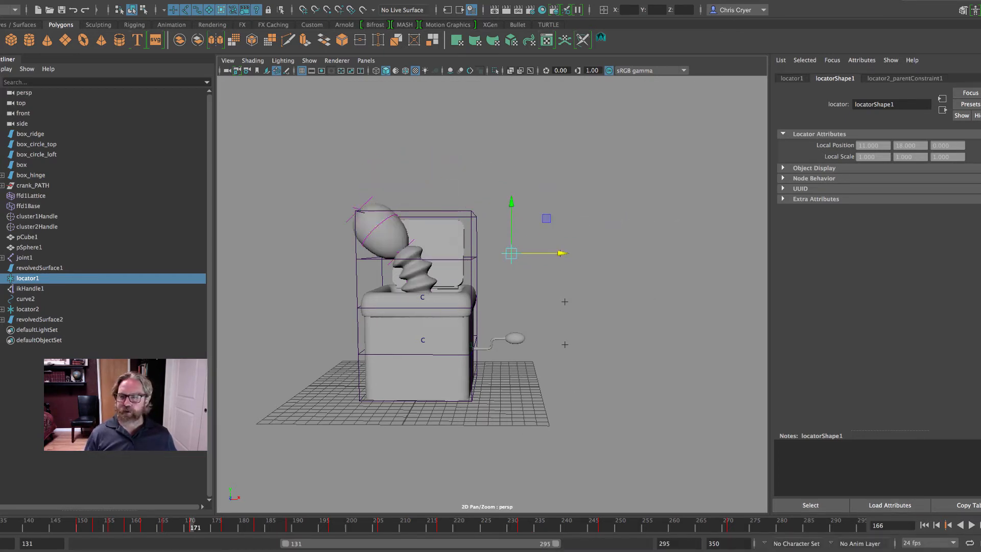
pyautogui.press('.')
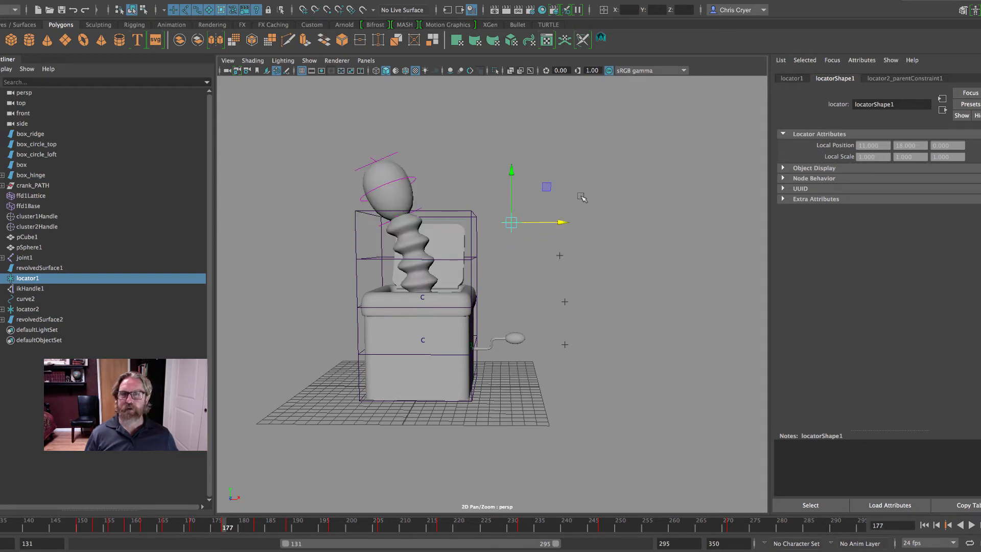
pyautogui.moveTo(564, 220); pyautogui.dragTo(604, 224)
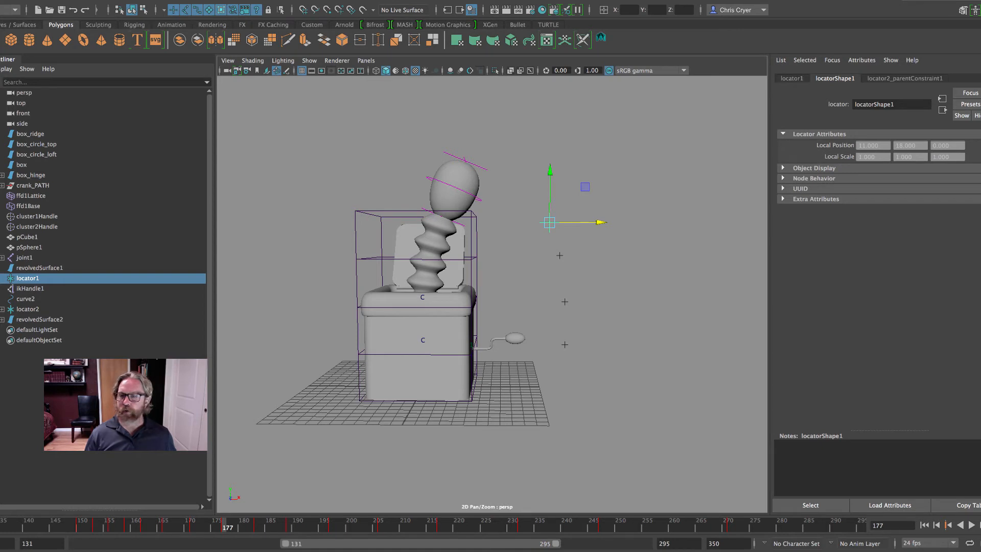
# Step: Continue the diminishing sway by moving locator1 toward negative X at frame 189 and toward positive X at frame 206
pyautogui.press('.')
pyautogui.press('.')
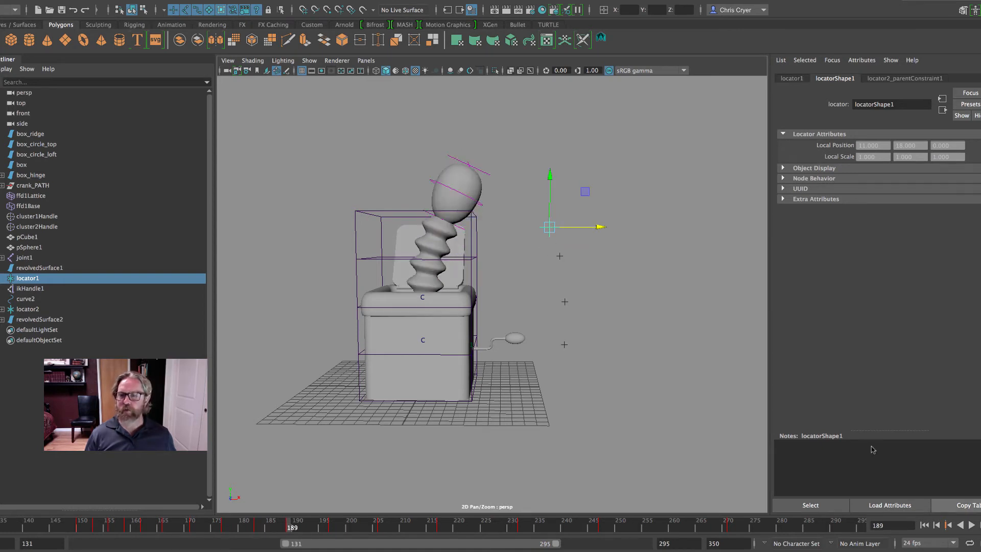
pyautogui.moveTo(602, 224); pyautogui.dragTo(561, 224)
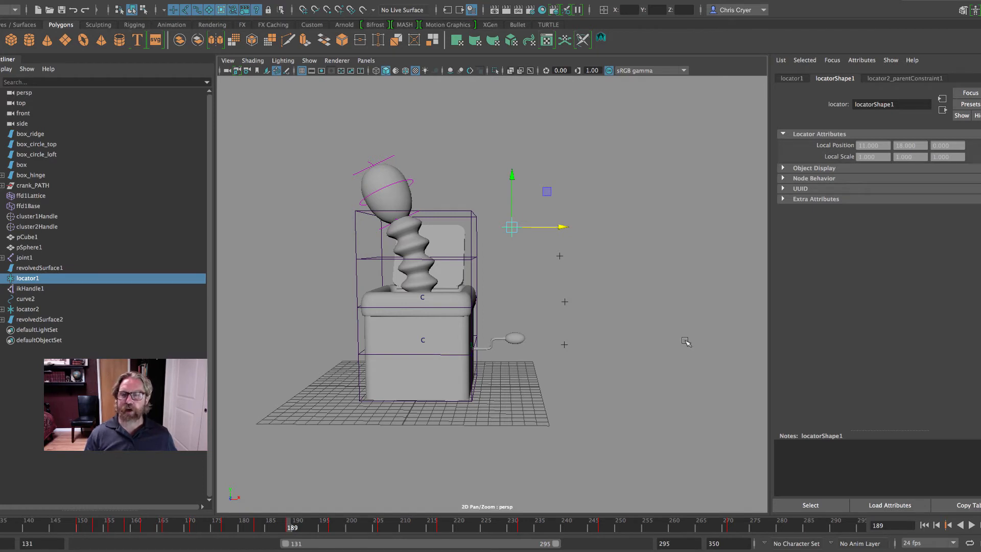
pyautogui.press('.')
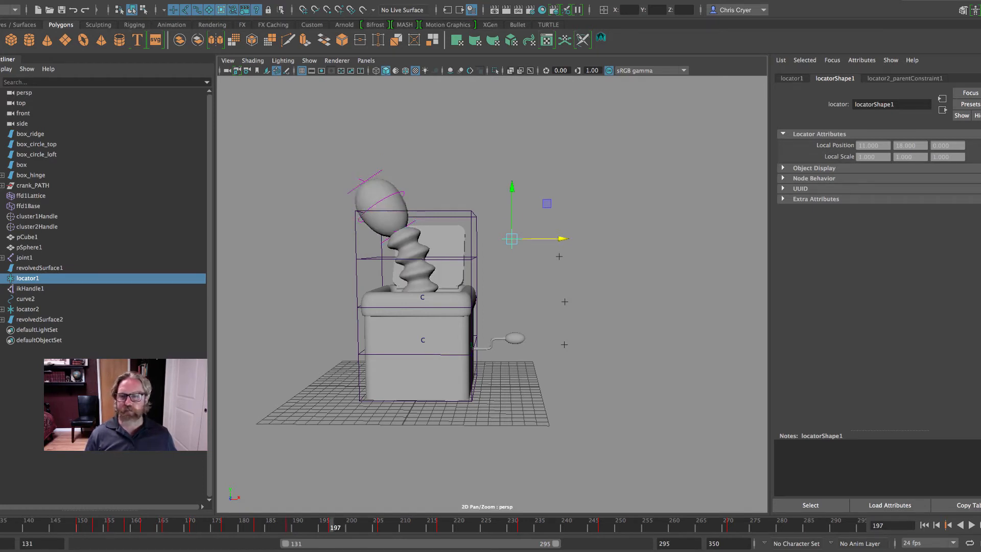
pyautogui.press('.')
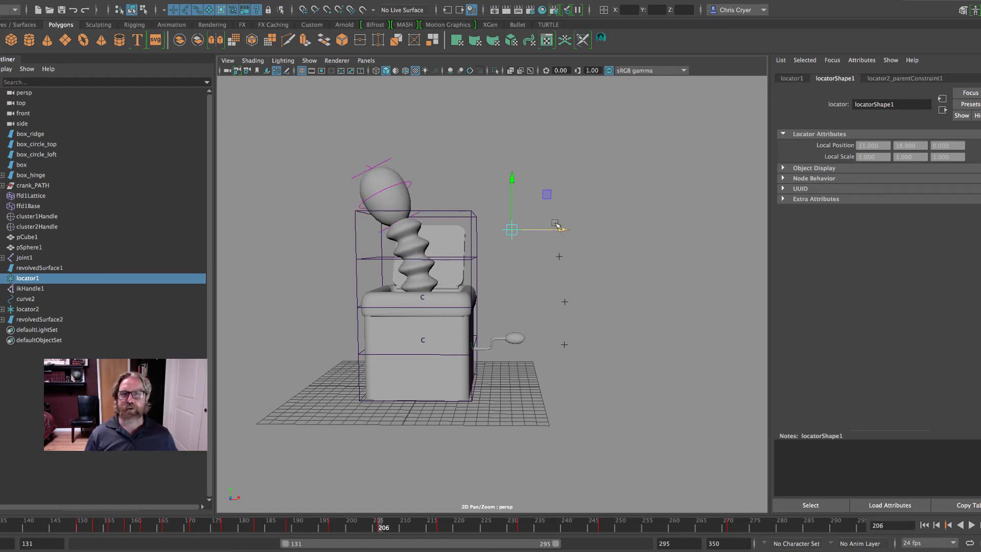
pyautogui.moveTo(562, 225); pyautogui.dragTo(591, 231)
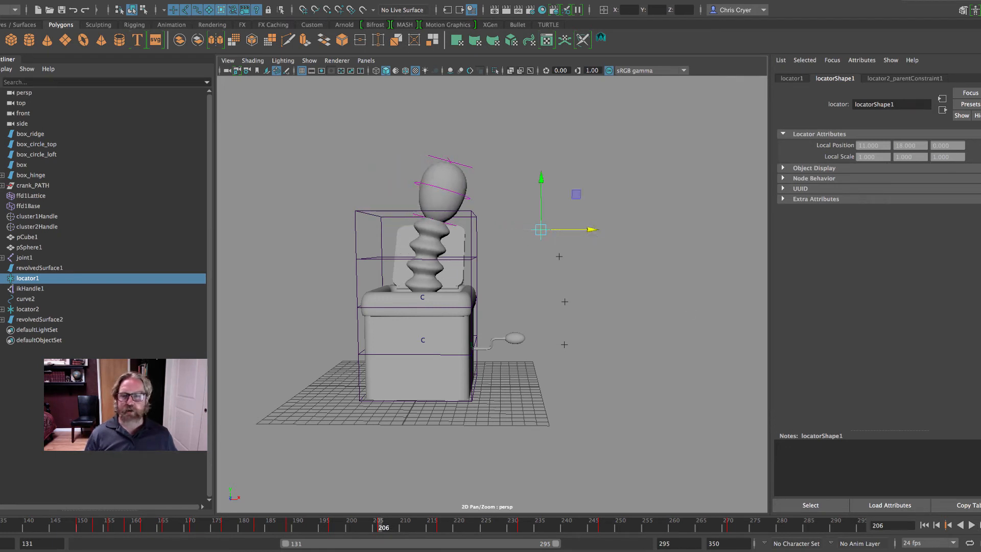
# Step: Move locator1 toward negative X at frame 232 so the head leans slightly away from the crank
pyautogui.press('.')
pyautogui.press('.')
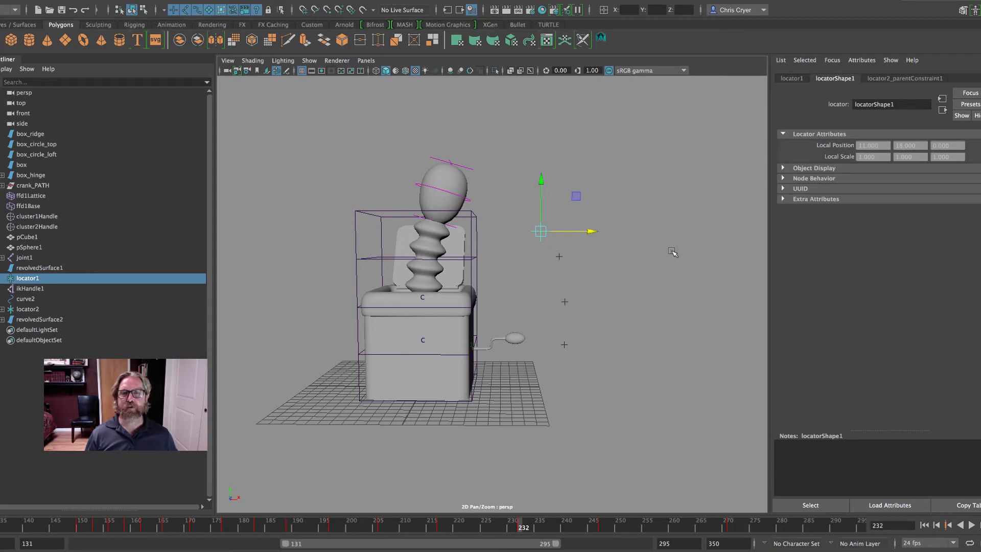
pyautogui.moveTo(587, 231); pyautogui.dragTo(573, 231)
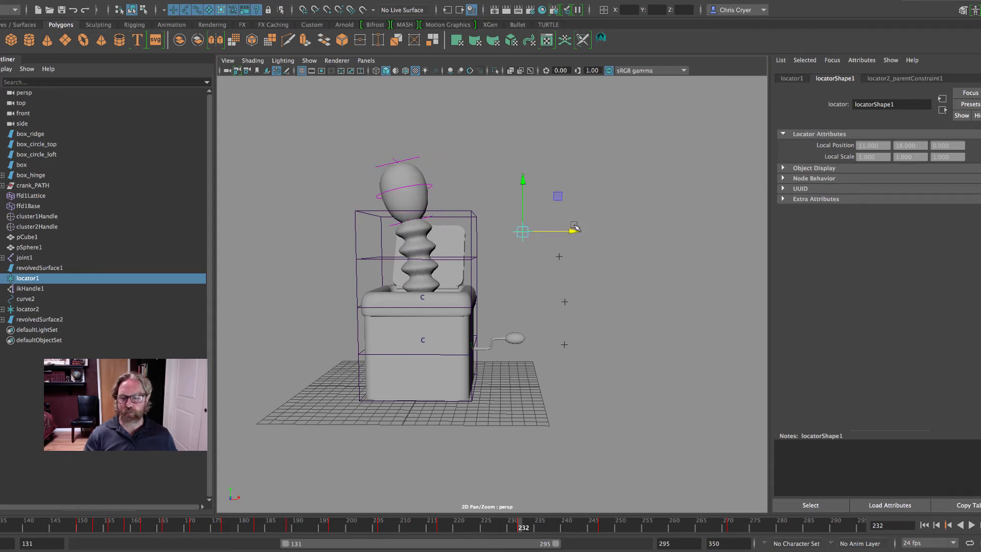
# Step: Straighten the head at frame 271 by setting locator1's Translate X to 0 and keying all its channels
pyautogui.press('.')
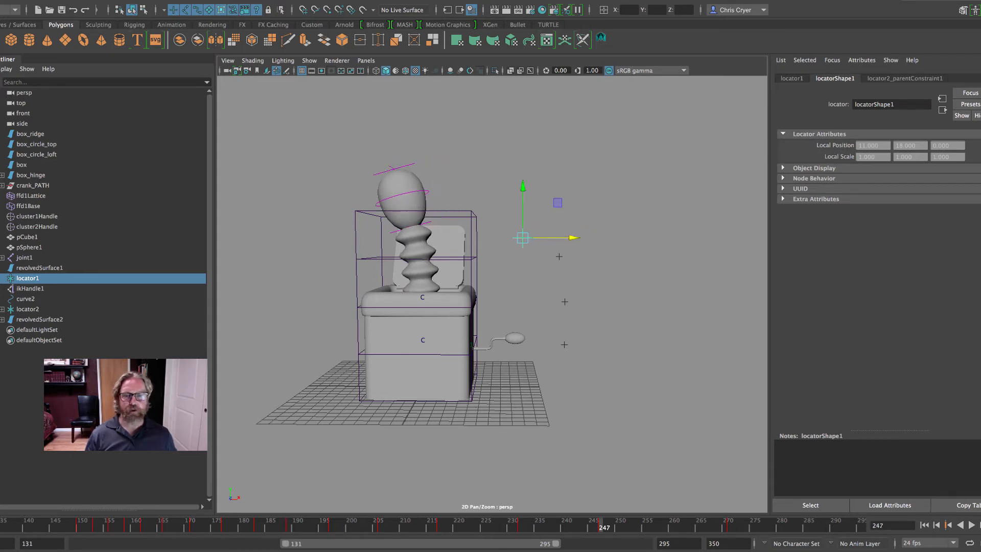
pyautogui.press('.')
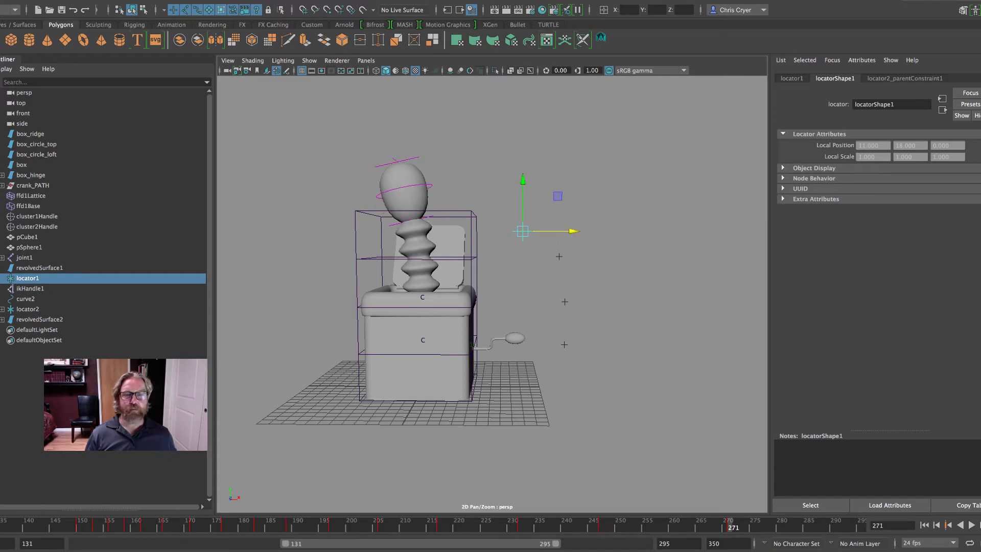
pyautogui.moveTo(569, 230); pyautogui.dragTo(581, 232)
pyautogui.hotkey('ctrl', 'a')
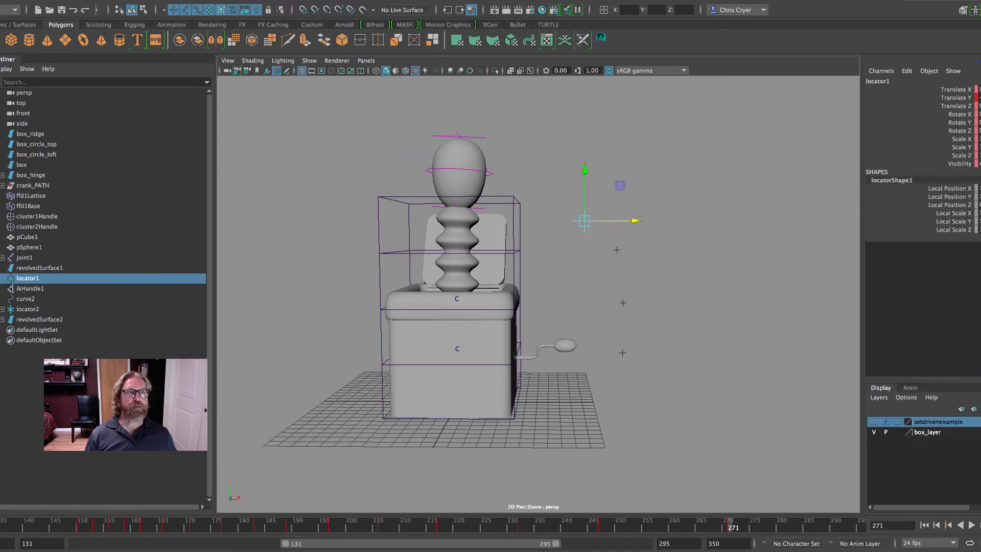
pyautogui.press('Return')
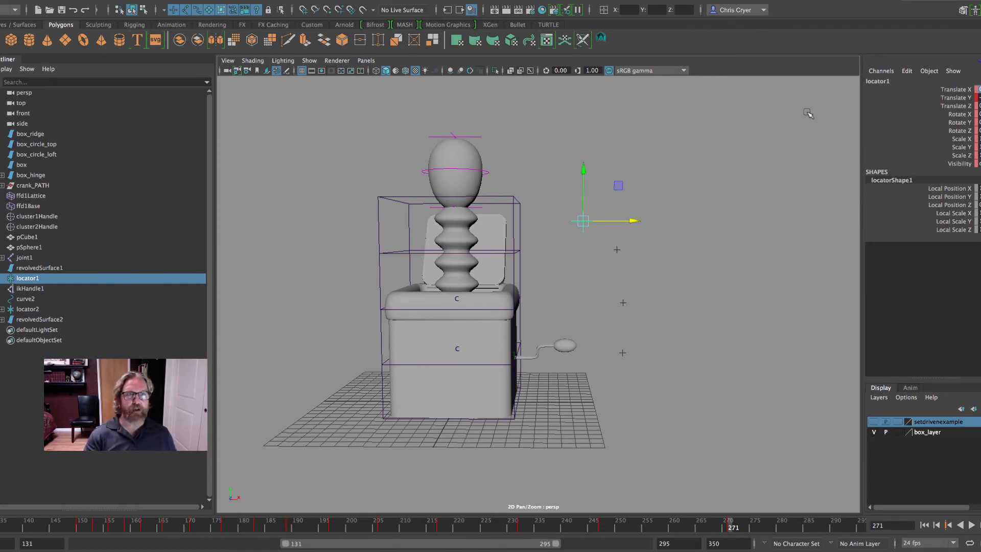
pyautogui.press('s')
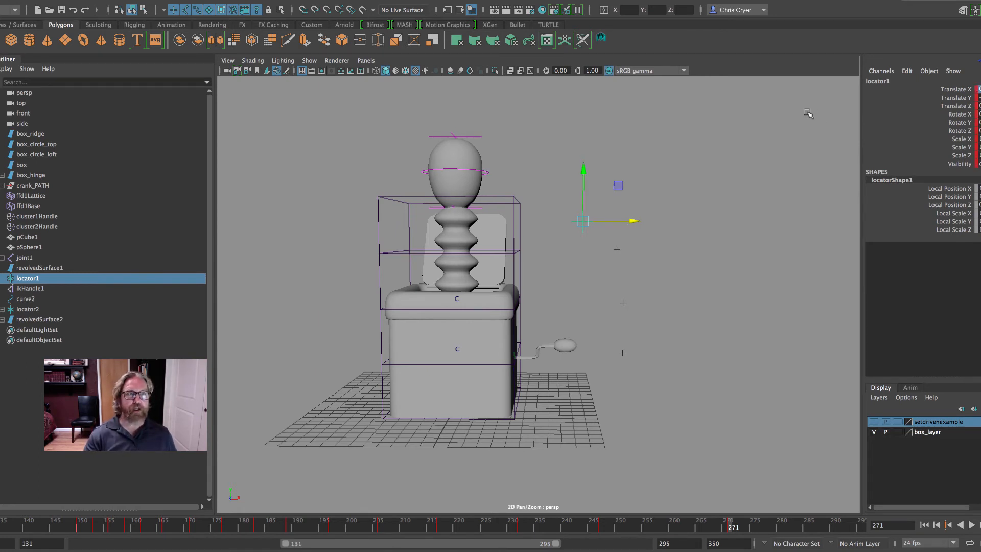
# Step: Play back the sway and scrub around frame 153 to examine how far the head leans out of the box
pyautogui.click(972, 525)
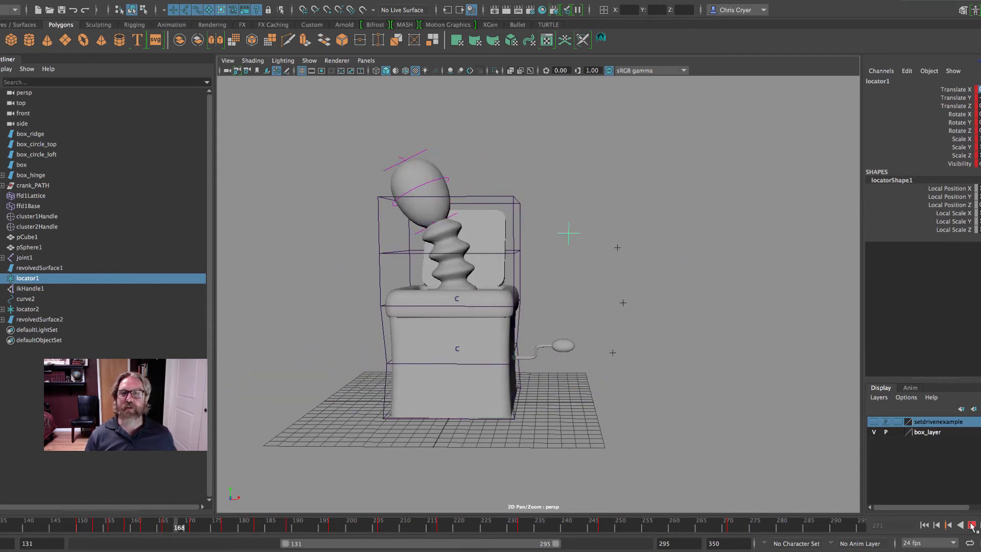
pyautogui.click(972, 525)
pyautogui.click(122, 2)
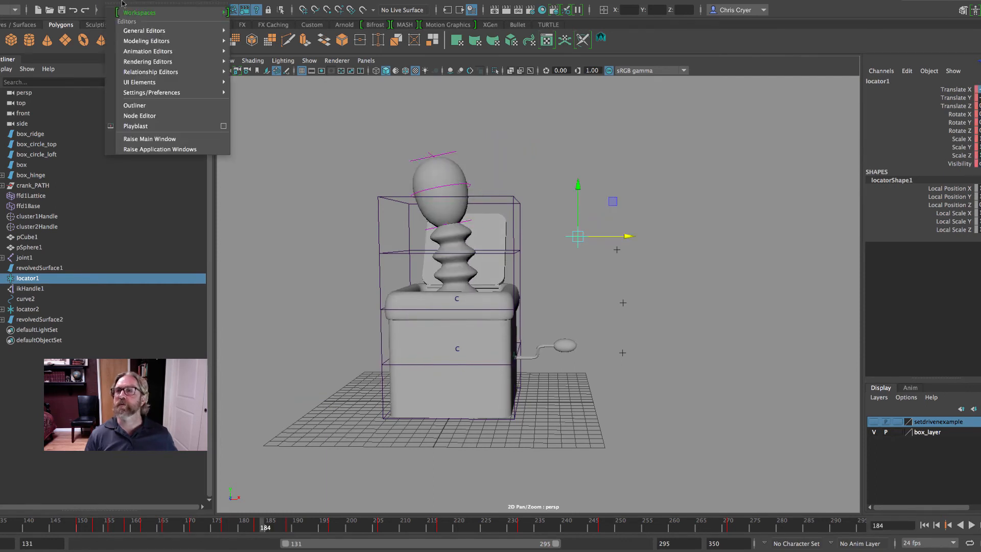
pyautogui.click(122, 2)
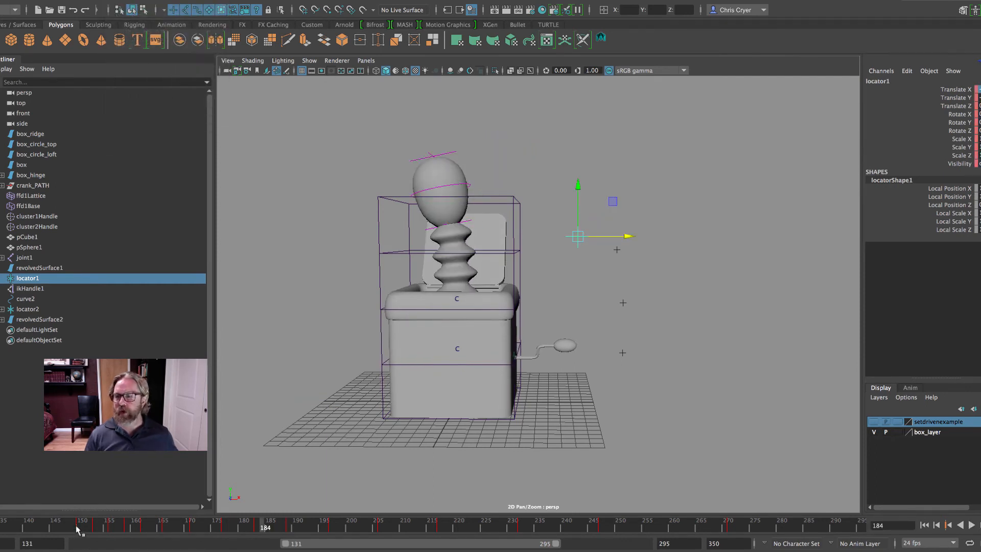
pyautogui.moveTo(77, 527)
pyautogui.mouseDown()
pyautogui.moveTo(96, 528)
pyautogui.moveTo(86, 529)
pyautogui.mouseUp()
pyautogui.moveTo(514, 386)
pyautogui.keyDown('alt'); pyautogui.mouseDown()
pyautogui.moveTo(496, 420)
pyautogui.moveTo(517, 400)
pyautogui.mouseUp(); pyautogui.keyUp('alt')
pyautogui.moveTo(88, 528); pyautogui.dragTo(99, 528)
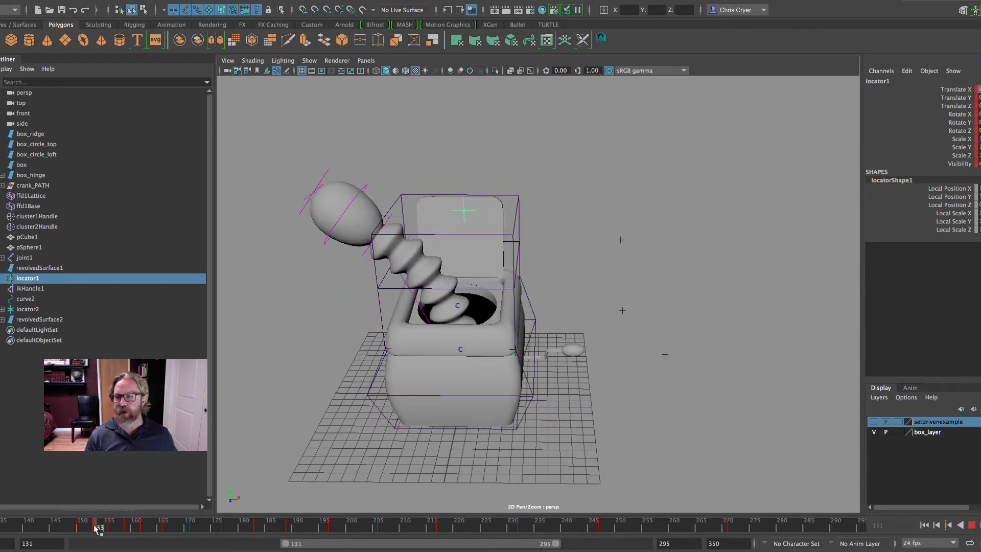
# Step: Open the Graph Editor for locator1, frame its animation curves and isolate the Translate X curve
pyautogui.click(120, 2)
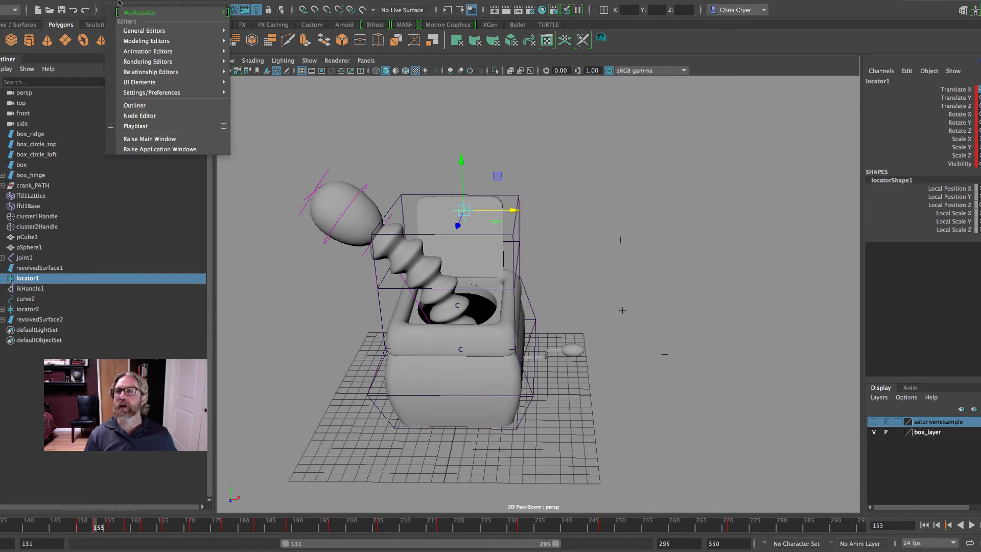
pyautogui.moveTo(174, 51)
pyautogui.click(263, 59)
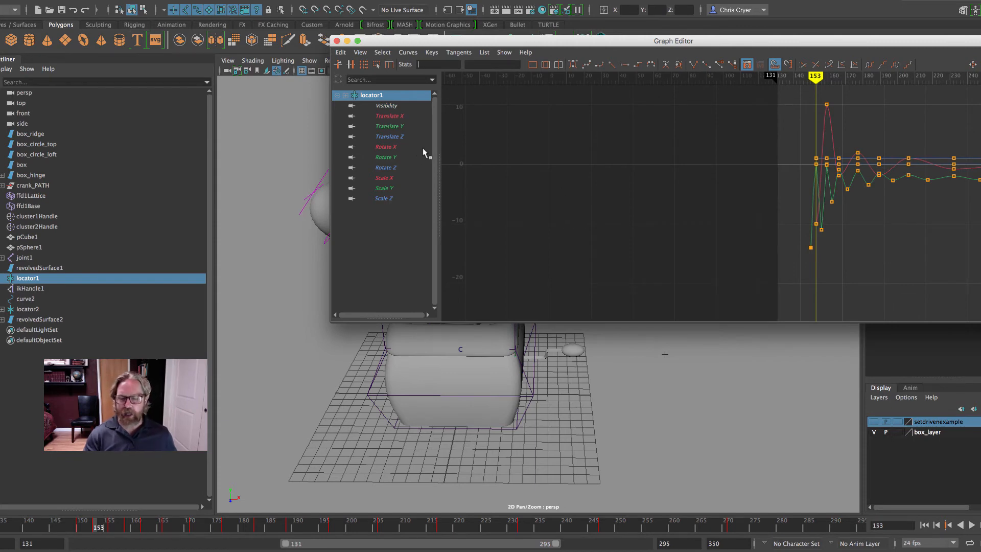
pyautogui.press('f')
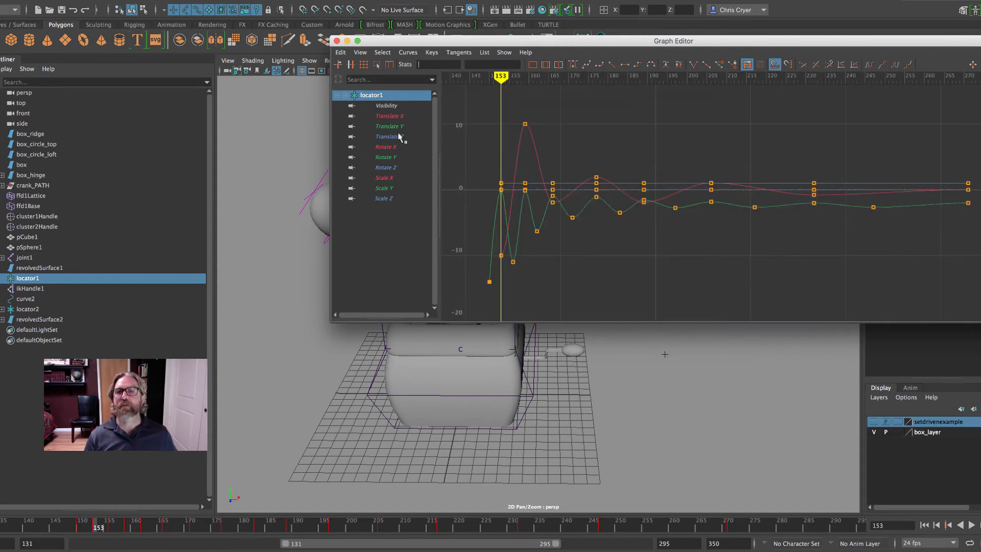
pyautogui.moveTo(543, 42); pyautogui.dragTo(543, 173)
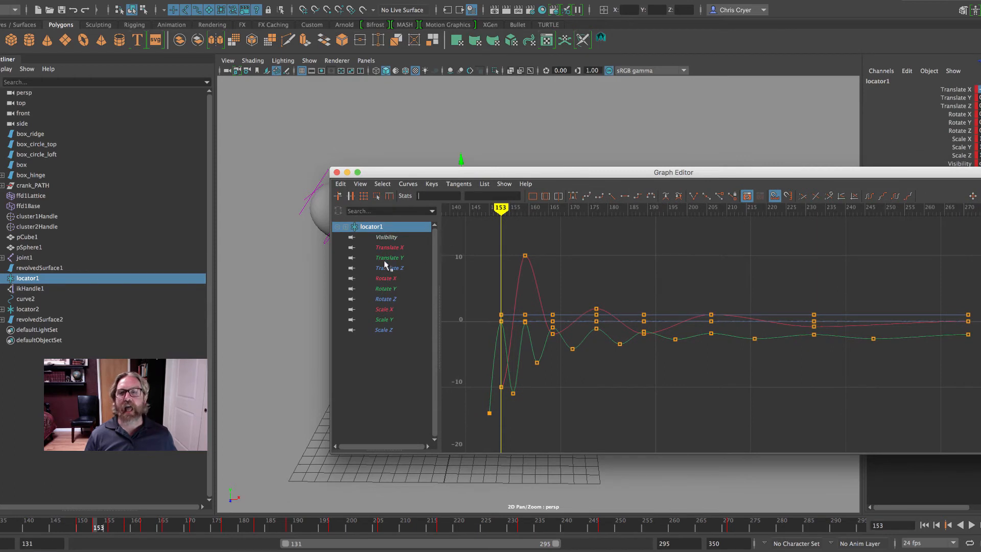
pyautogui.click(389, 248)
pyautogui.moveTo(590, 174); pyautogui.dragTo(739, 100)
# Step: Try other heights for the Translate X key at frame 159, first 7.32 and, after undoing that, 10.261
pyautogui.moveTo(660, 164); pyautogui.dragTo(695, 204)
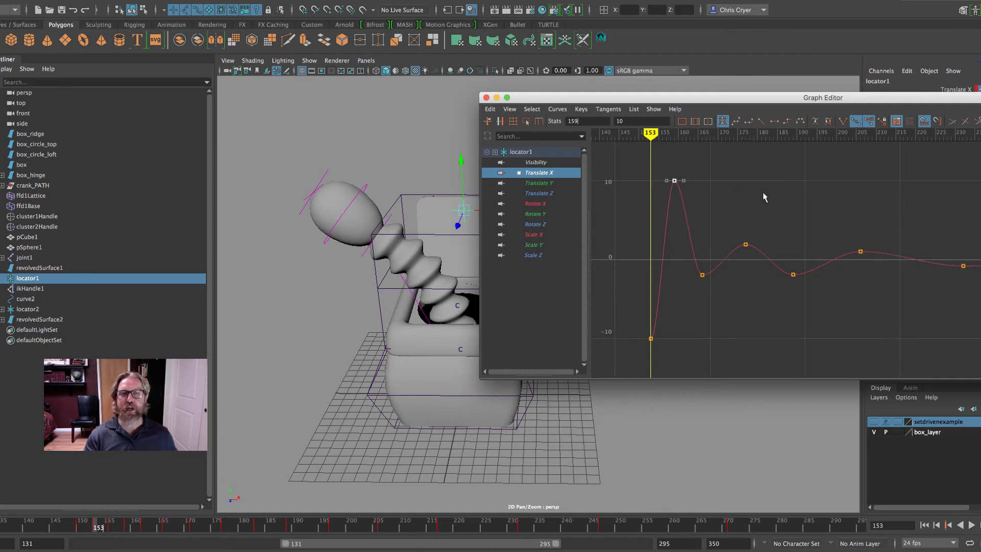
pyautogui.keyDown('shift'); pyautogui.moveTo(728, 177); pyautogui.dragTo(729, 199, button='middle'); pyautogui.keyUp('shift')
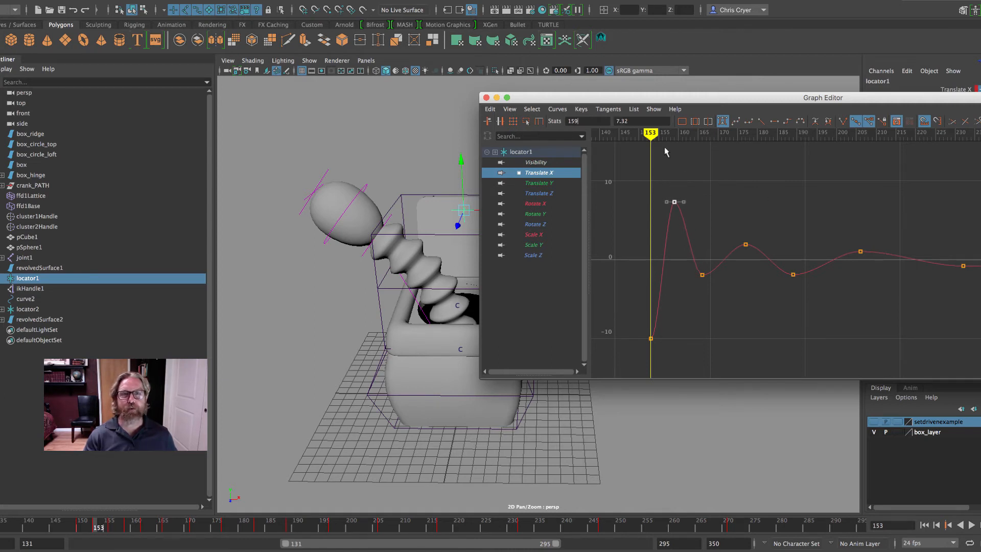
pyautogui.press('z')
pyautogui.hotkey('alt', 'v')
pyautogui.moveTo(652, 132)
pyautogui.mouseDown()
pyautogui.moveTo(674, 133)
pyautogui.moveTo(650, 132)
pyautogui.mouseUp()
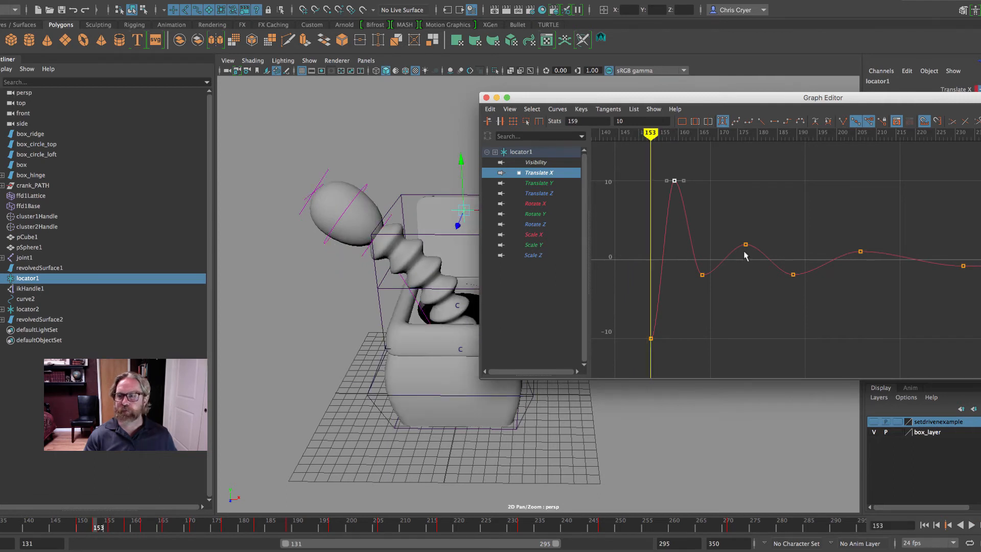
pyautogui.keyDown('shift'); pyautogui.moveTo(697, 298); pyautogui.dragTo(697, 296, button='middle'); pyautogui.keyUp('shift')
# Step: Raise locator1's Translate X key at frame 153 to about -5.163 to reduce the first lean
pyautogui.moveTo(633, 325); pyautogui.dragTo(693, 359)
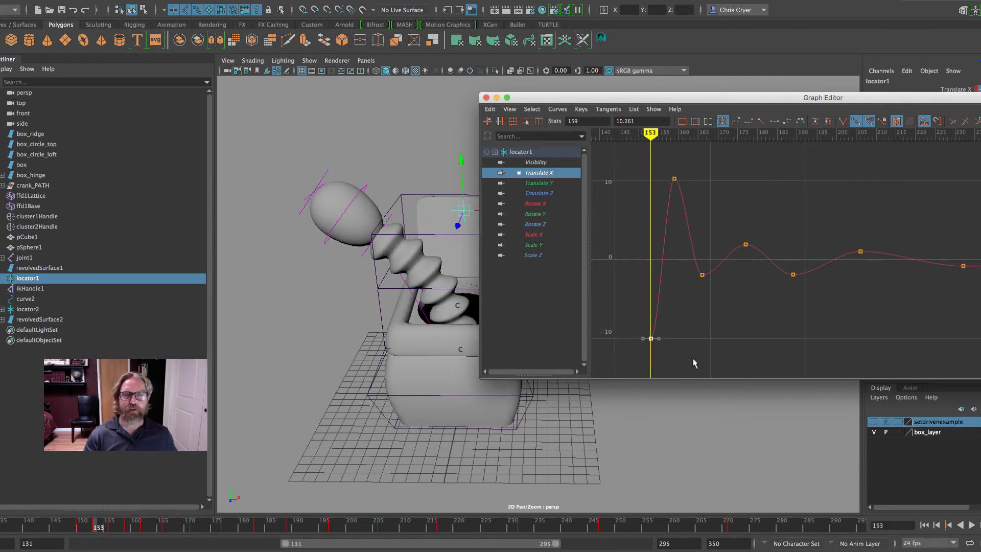
pyautogui.keyDown('shift'); pyautogui.moveTo(700, 344); pyautogui.dragTo(700, 304, button='middle'); pyautogui.keyUp('shift')
pyautogui.keyDown('alt'); pyautogui.moveTo(420, 305); pyautogui.dragTo(404, 290); pyautogui.keyUp('alt')
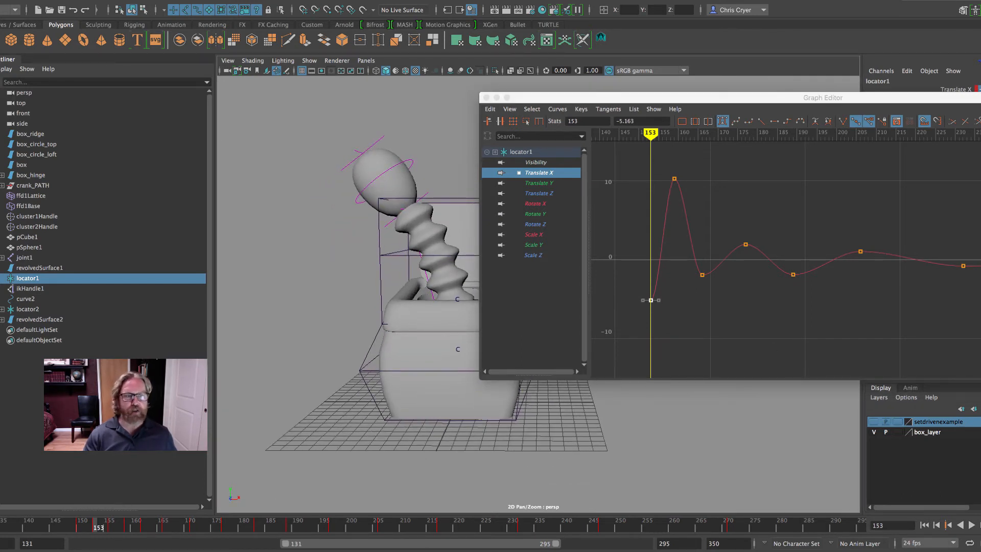
# Step: Check the pose at frame 159 and lower locator1's Translate X key there to about 5.033
pyautogui.moveTo(98, 526); pyautogui.dragTo(114, 526)
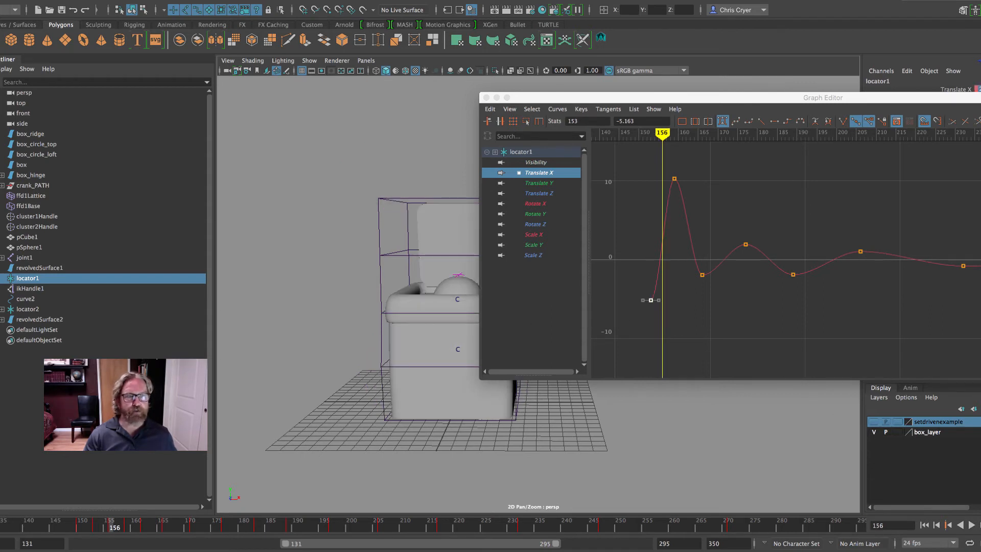
pyautogui.press('.')
pyautogui.moveTo(645, 98); pyautogui.dragTo(793, 94)
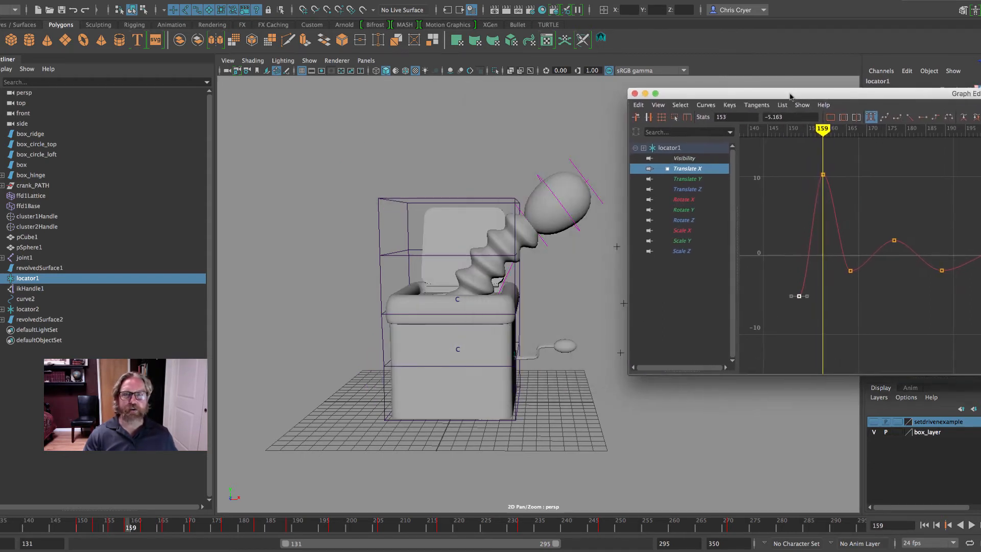
pyautogui.click(823, 174)
pyautogui.keyDown('shift'); pyautogui.moveTo(872, 177); pyautogui.dragTo(876, 215, button='middle'); pyautogui.keyUp('shift')
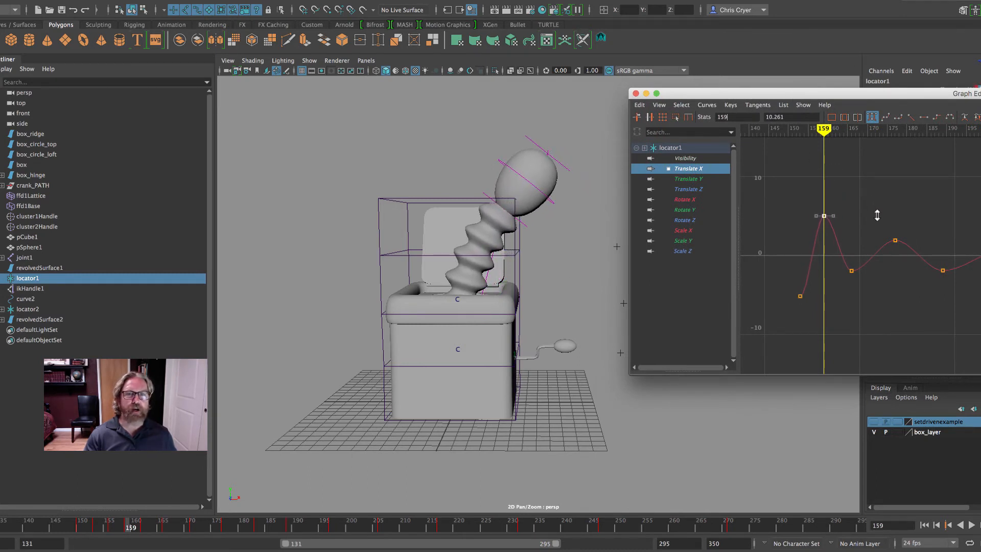
# Step: Raise the Translate X key at frame 189 to about -1.224 and lower the key at frame 166 slightly
pyautogui.moveTo(908, 95); pyautogui.dragTo(712, 92)
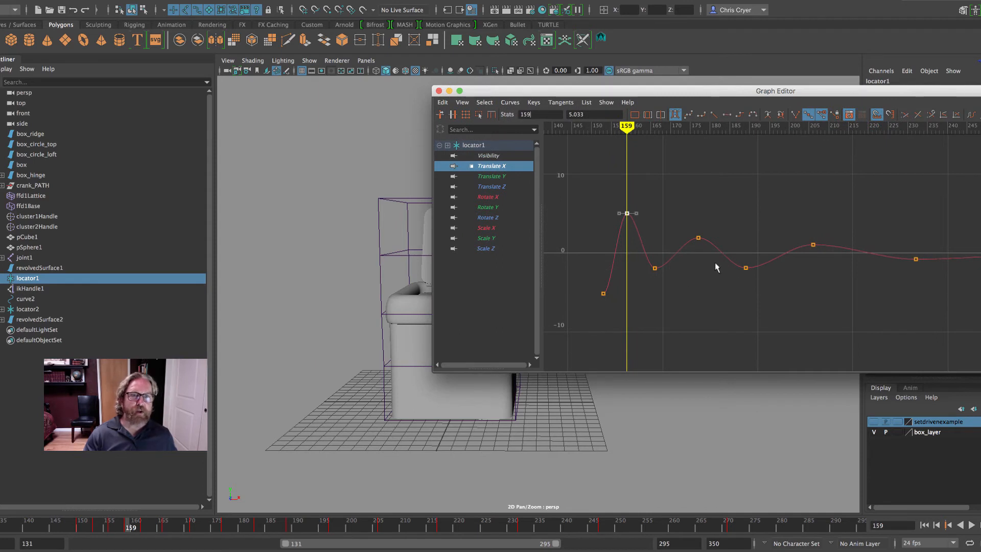
pyautogui.moveTo(728, 259); pyautogui.dragTo(765, 279)
pyautogui.keyDown('shift'); pyautogui.moveTo(780, 281); pyautogui.dragTo(784, 276, button='middle'); pyautogui.keyUp('shift')
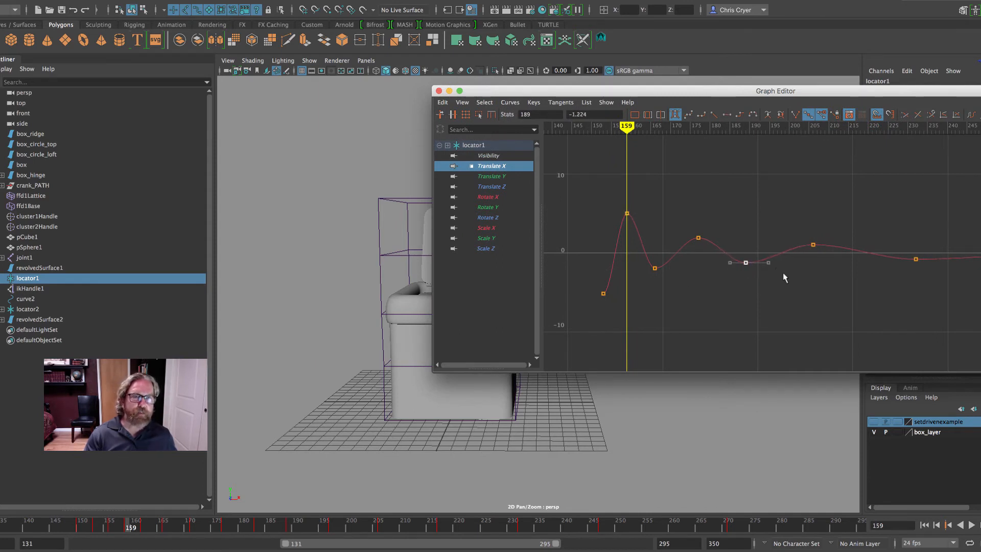
pyautogui.scroll(-4, 858, 265)
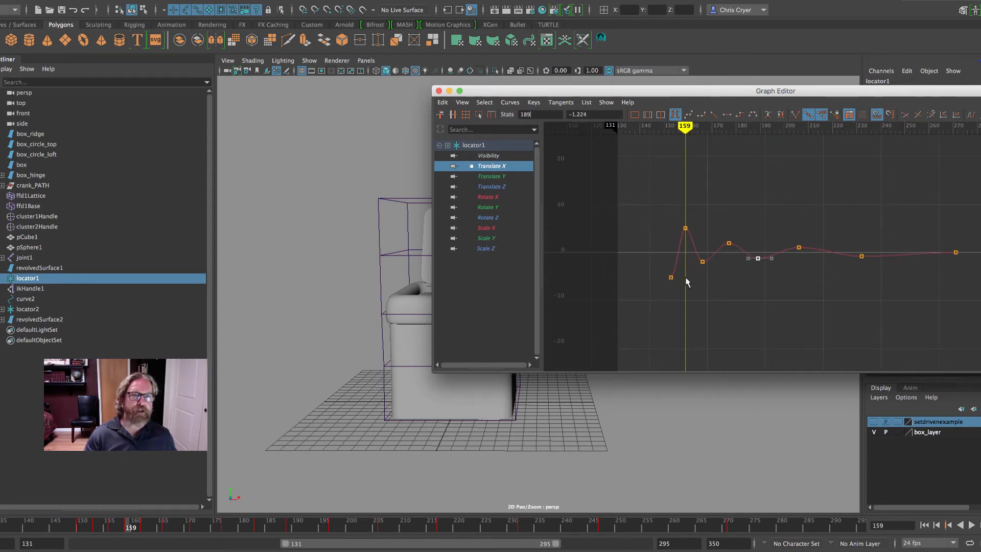
pyautogui.click(701, 262)
pyautogui.keyDown('shift'); pyautogui.moveTo(717, 271); pyautogui.dragTo(716, 274, button='middle'); pyautogui.keyUp('shift')
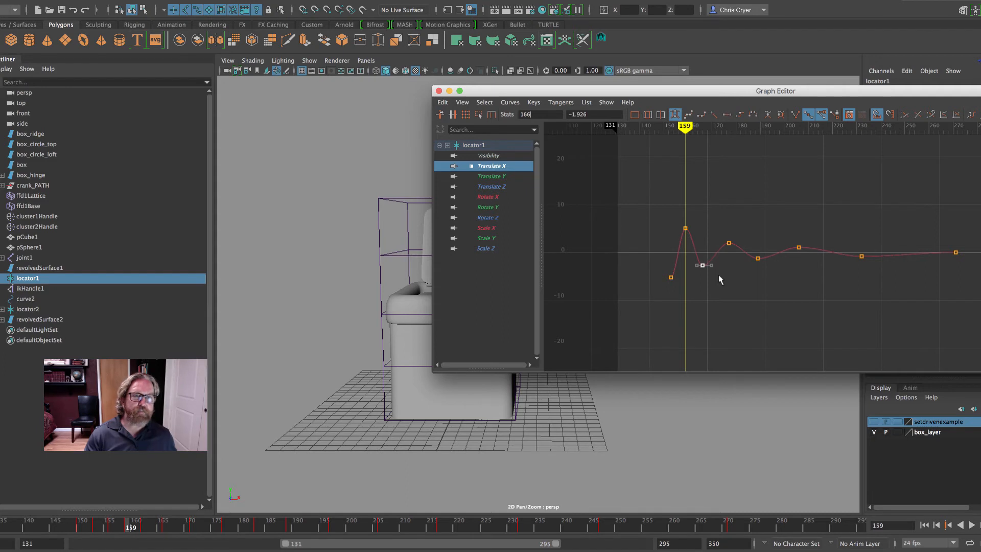
# Step: Scrub the timeline to frame 151 to check the adjusted sway and close the Graph Editor
pyautogui.click(707, 168)
pyautogui.moveTo(707, 90); pyautogui.dragTo(825, 82)
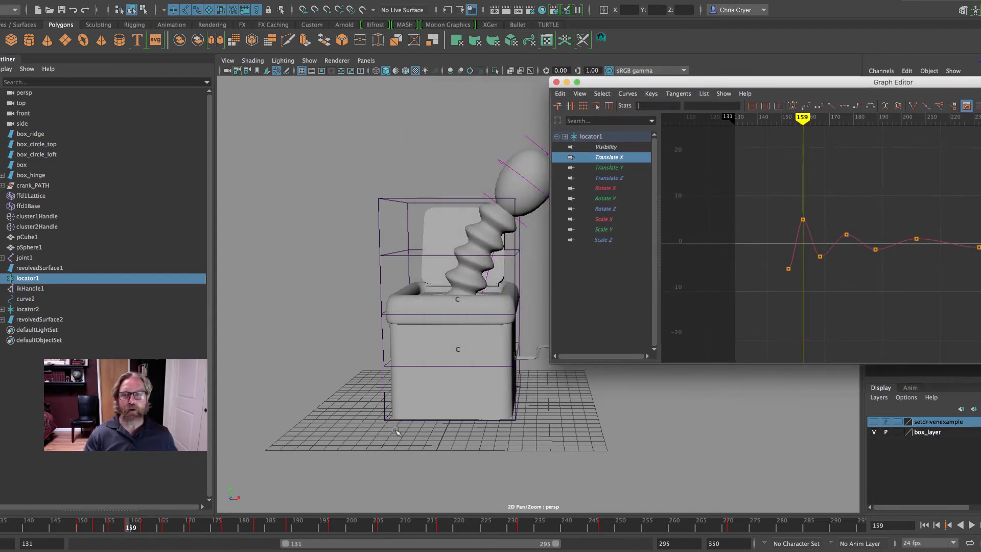
pyautogui.moveTo(106, 525)
pyautogui.mouseDown()
pyautogui.moveTo(90, 524)
pyautogui.moveTo(126, 522)
pyautogui.moveTo(56, 524)
pyautogui.moveTo(749, 532)
pyautogui.moveTo(113, 454)
pyautogui.mouseUp()
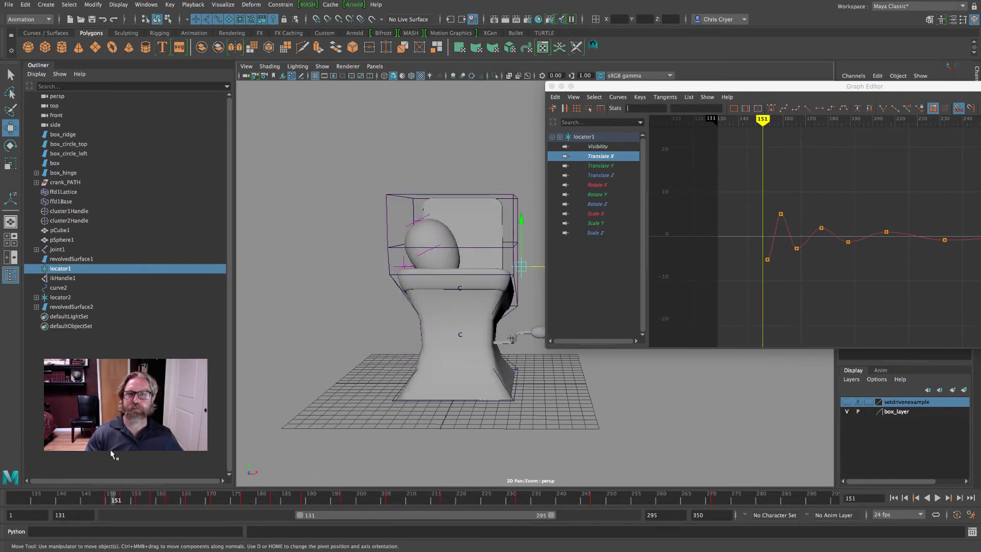
pyautogui.click(552, 87)
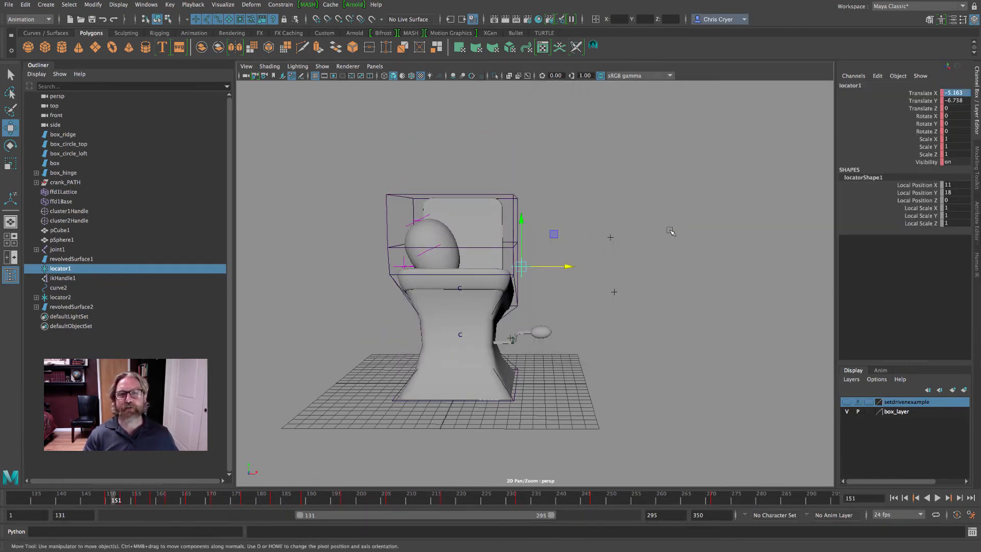
# Step: Select squash1Handle on the head and expand its squash1 input attributes to examine the Factor at frame 151
pyautogui.keyDown('alt'); pyautogui.moveTo(467, 256); pyautogui.dragTo(451, 264); pyautogui.keyUp('alt')
pyautogui.click(410, 223)
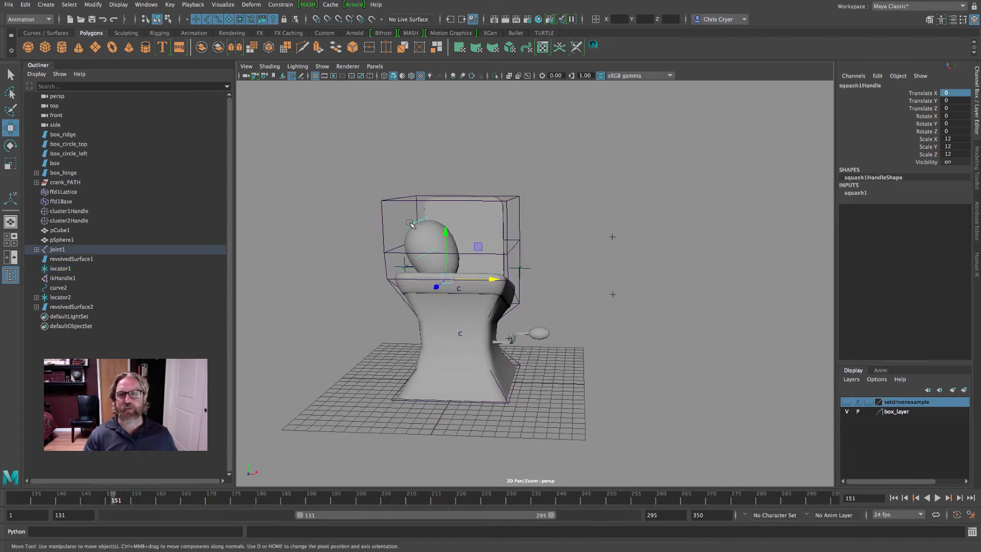
pyautogui.click(858, 193)
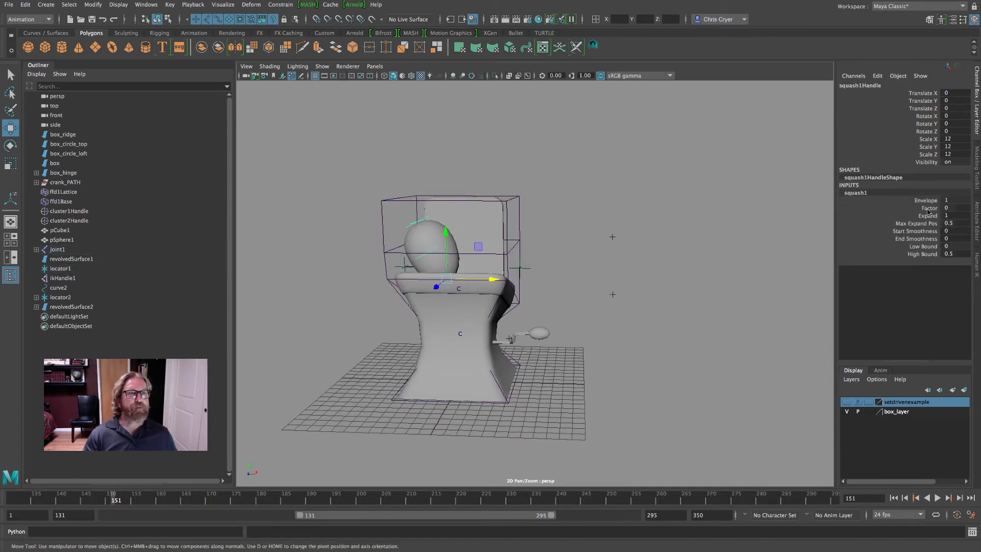
pyautogui.keyDown('alt'); pyautogui.moveTo(545, 380); pyautogui.dragTo(541, 384); pyautogui.keyUp('alt')
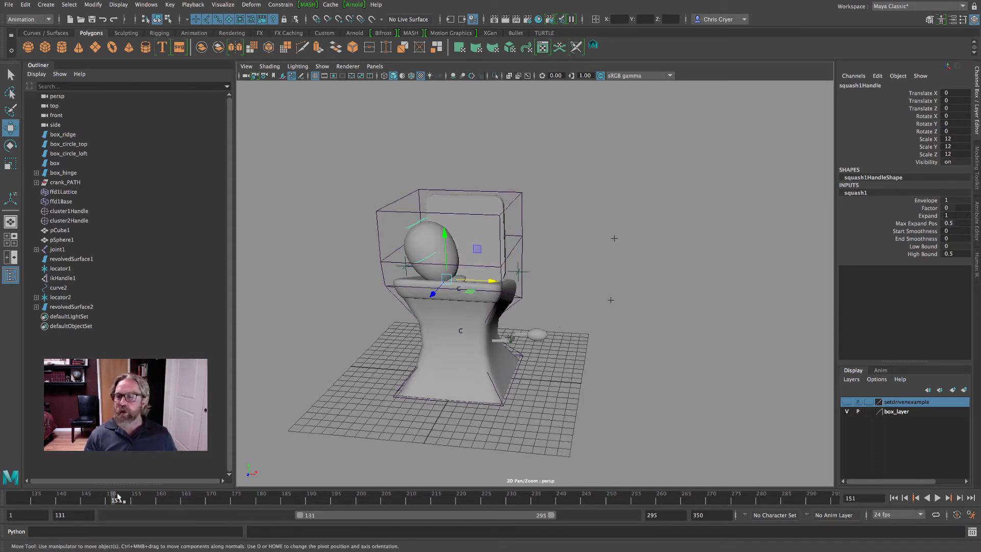
pyautogui.moveTo(115, 500); pyautogui.dragTo(113, 501)
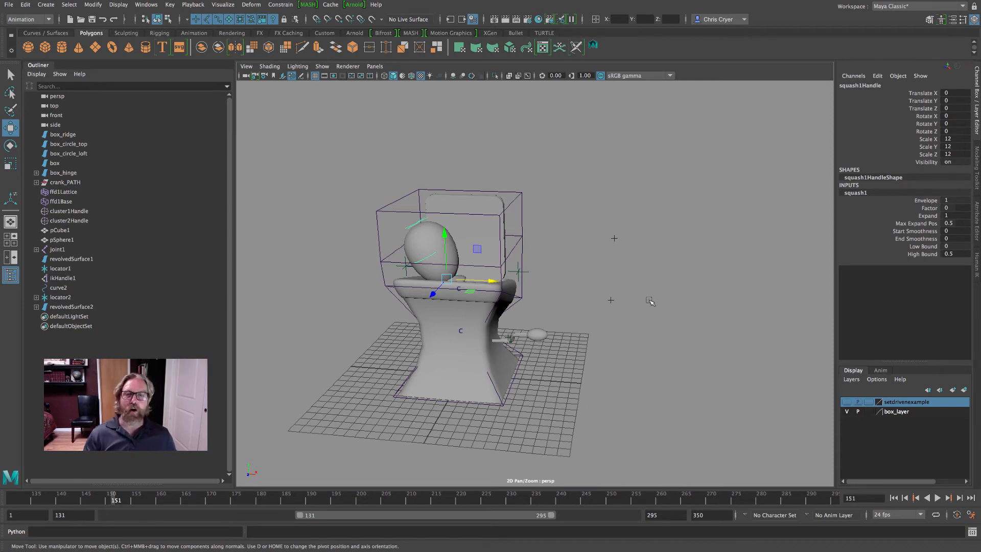
# Step: Go to frame 150, select squash1Handle on the head and key squash1's Factor at 0
pyautogui.keyDown('alt'); pyautogui.moveTo(585, 255); pyautogui.dragTo(597, 252); pyautogui.keyUp('alt')
pyautogui.click(524, 271)
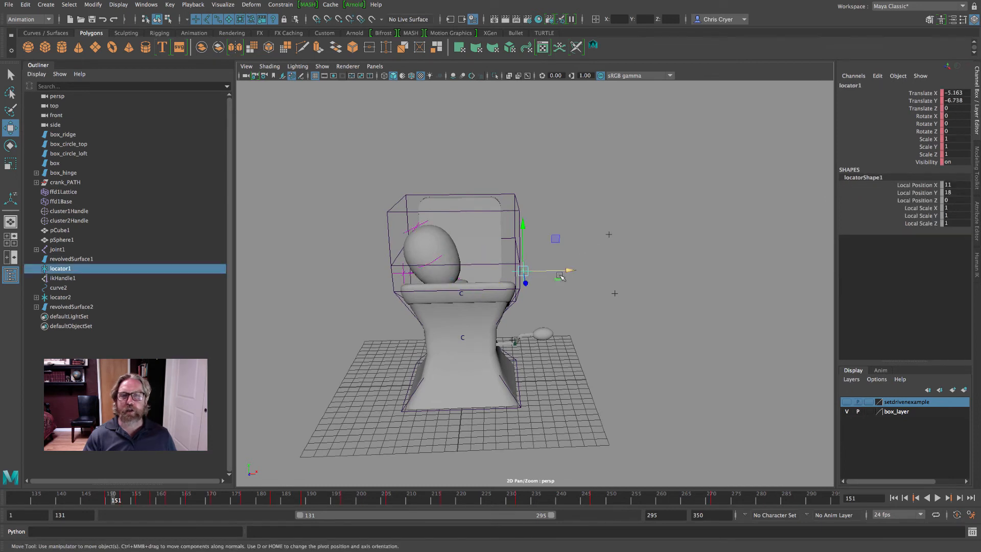
pyautogui.click(109, 503)
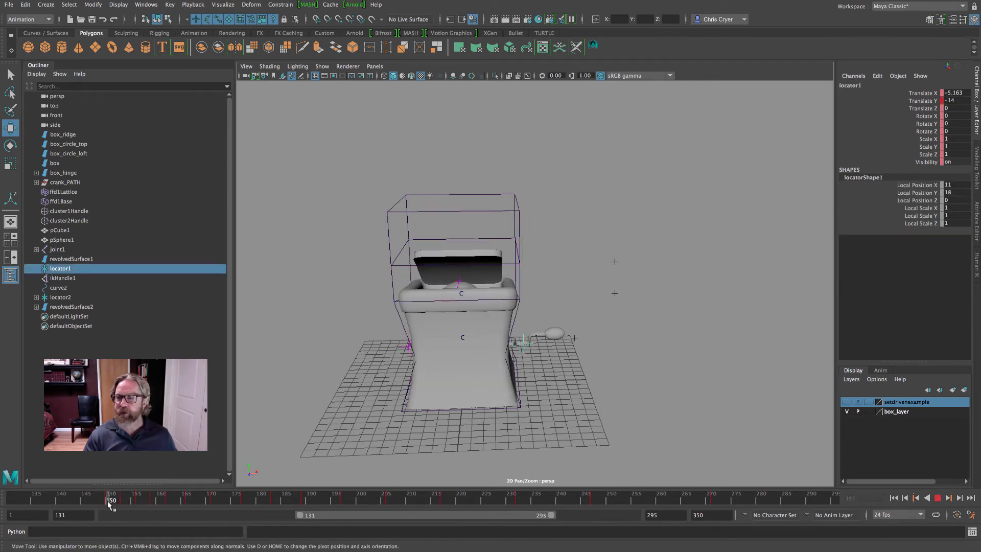
pyautogui.keyDown('alt'); pyautogui.moveTo(632, 337); pyautogui.dragTo(620, 340); pyautogui.keyUp('alt')
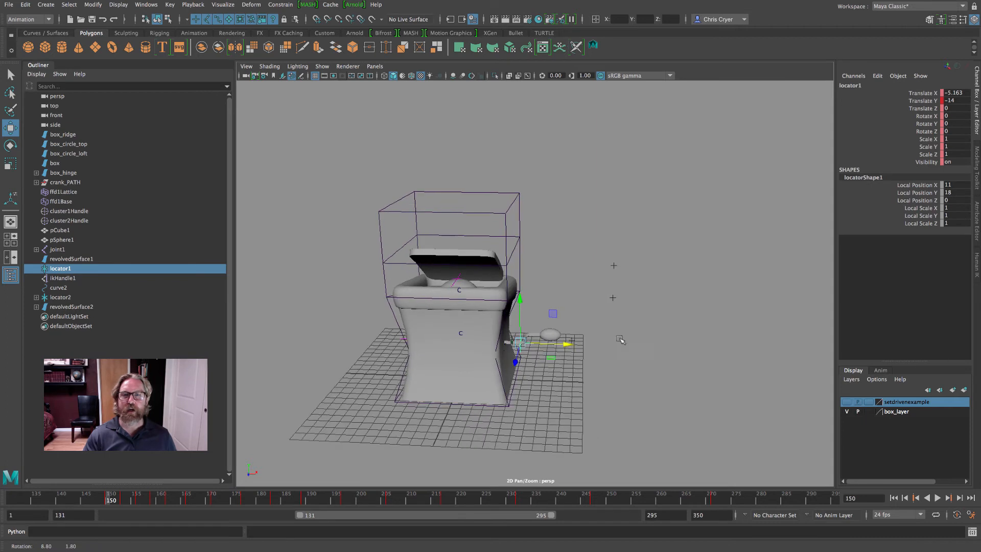
pyautogui.click(458, 280)
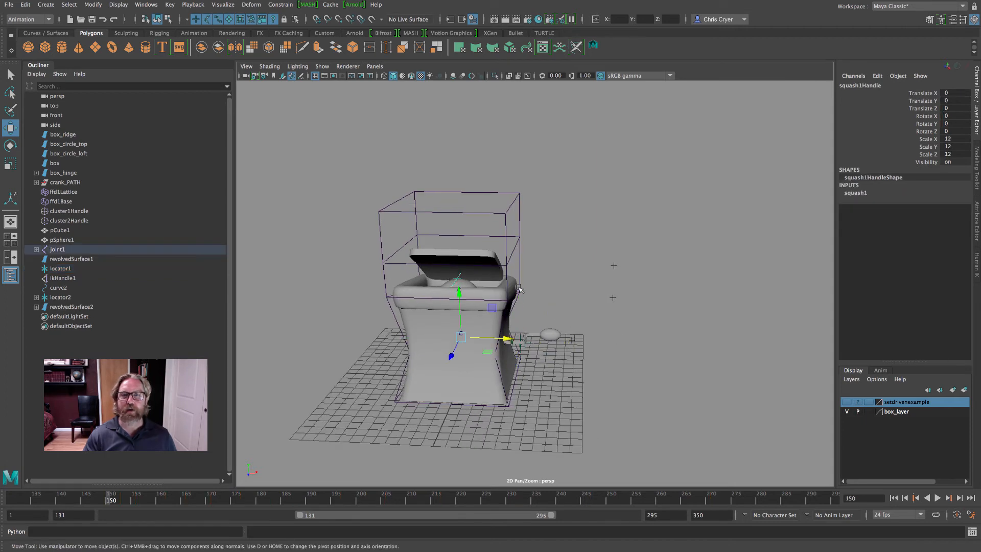
pyautogui.click(848, 193)
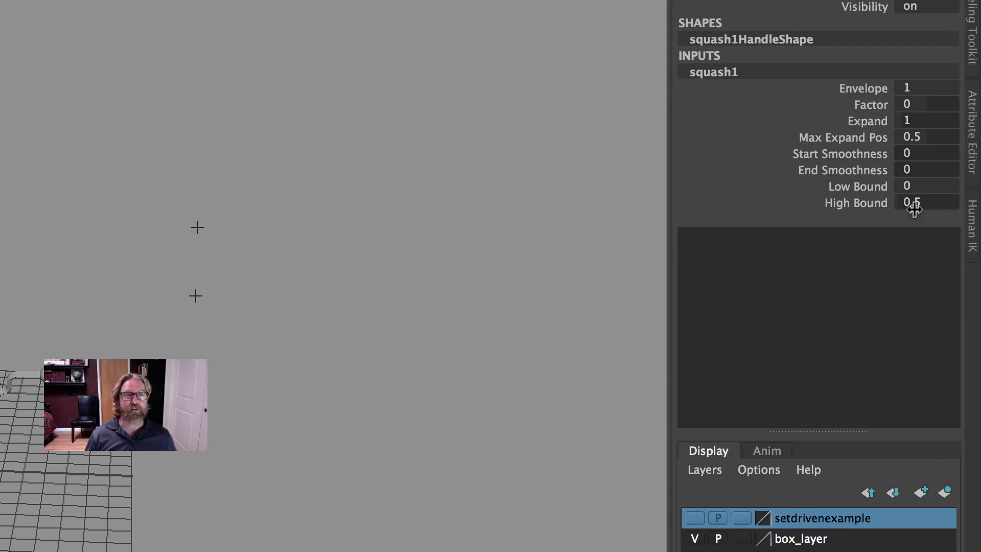
pyautogui.click(868, 107)
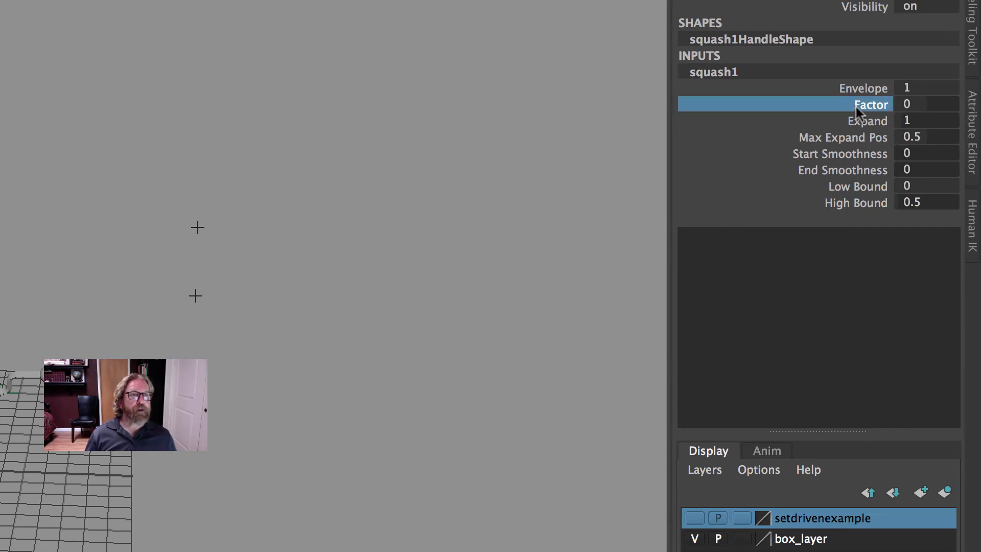
pyautogui.rightClick(866, 110)
pyautogui.click(858, 158)
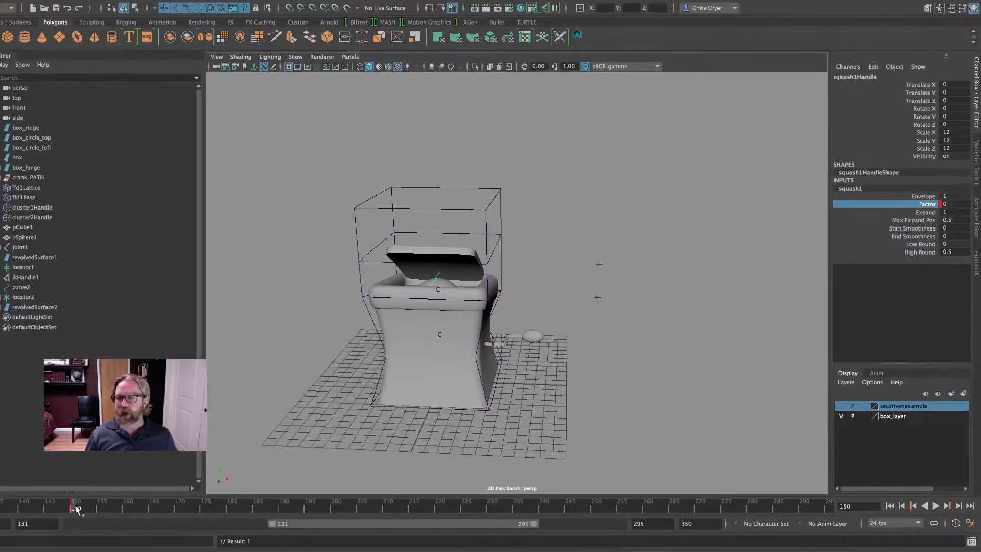
# Step: Stretch the head at frame 154 by setting squash1's Factor to 0.2 and keying it
pyautogui.moveTo(76, 510); pyautogui.dragTo(130, 504)
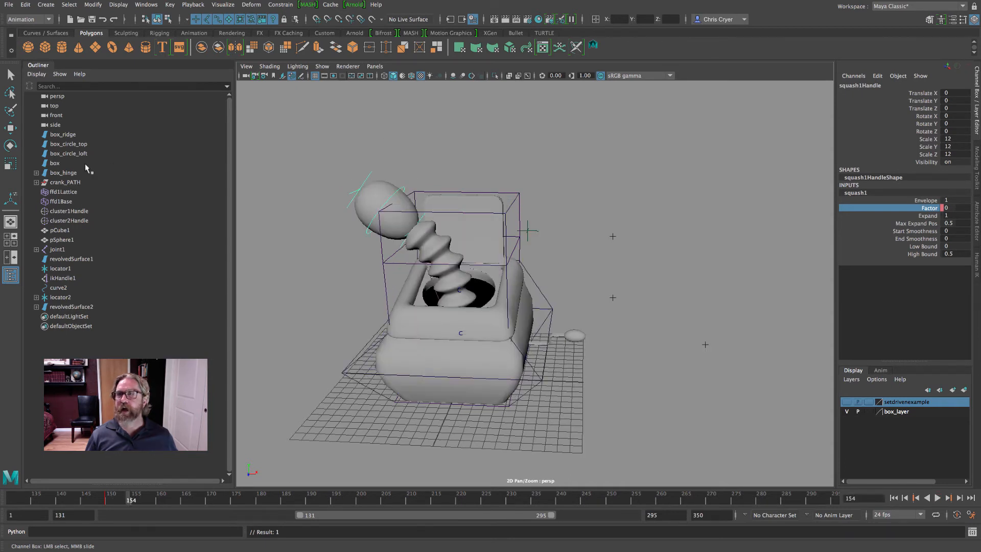
pyautogui.doubleClick(950, 208)
pyautogui.write('0.1')
pyautogui.press('Return')
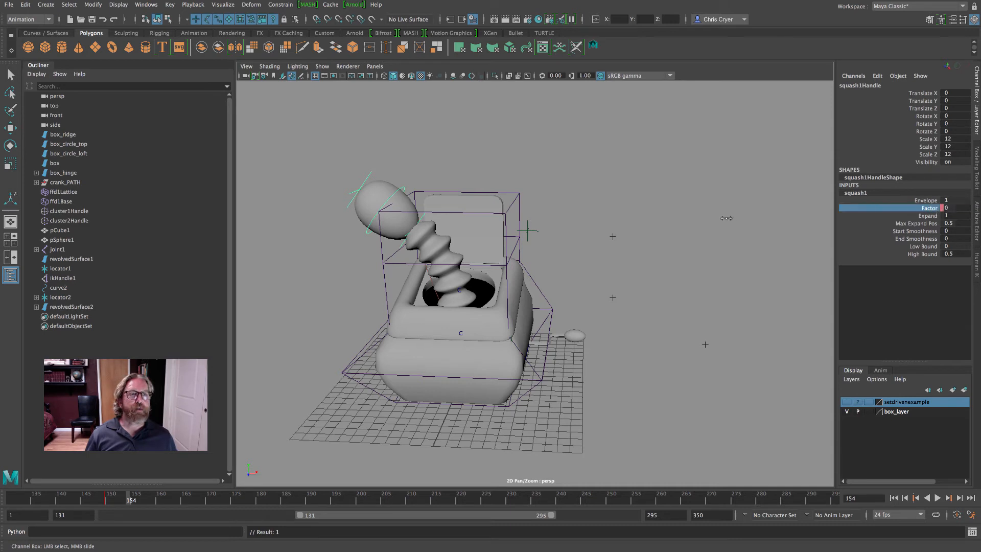
pyautogui.doubleClick(943, 208)
pyautogui.write('.2')
pyautogui.press('Return')
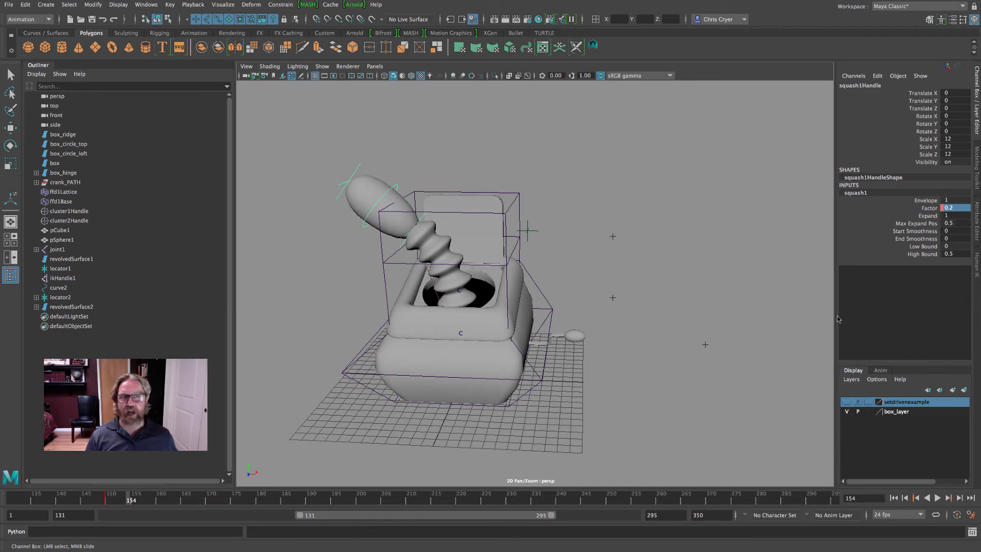
pyautogui.rightClick(926, 212)
pyautogui.click(919, 228)
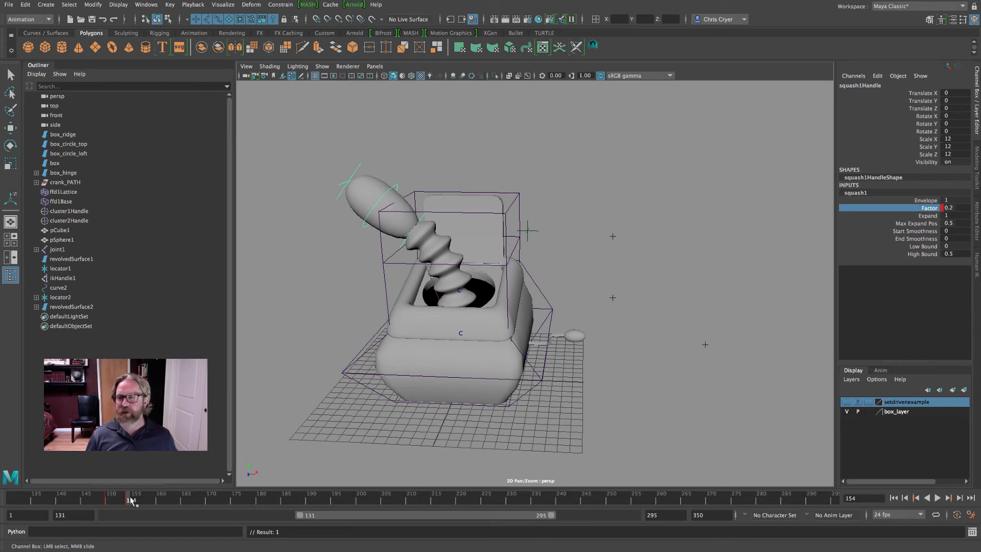
# Step: Set squash1's Factor to -0.02 at frame 156 and key it
pyautogui.moveTo(132, 499); pyautogui.dragTo(142, 502)
pyautogui.click(953, 208)
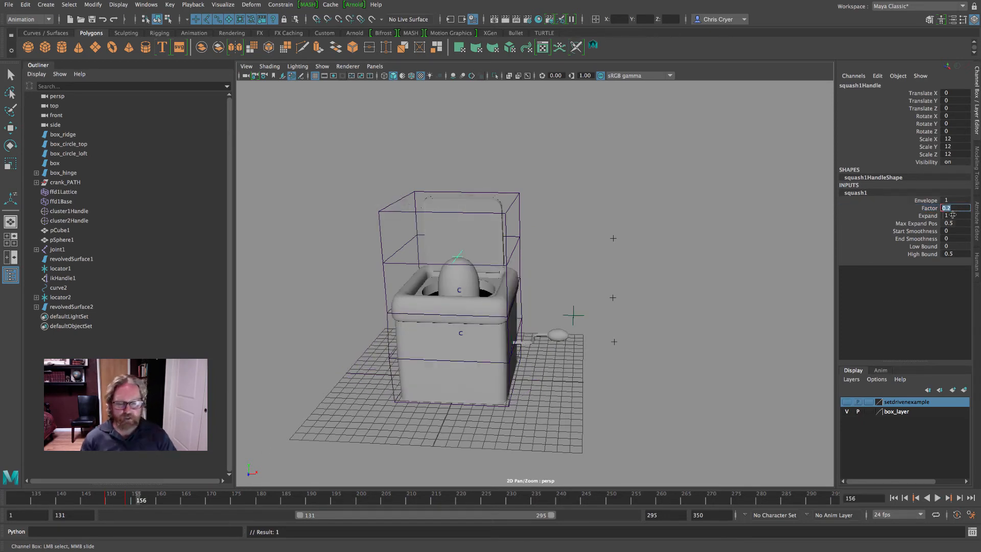
pyautogui.press('Return')
pyautogui.click(928, 208)
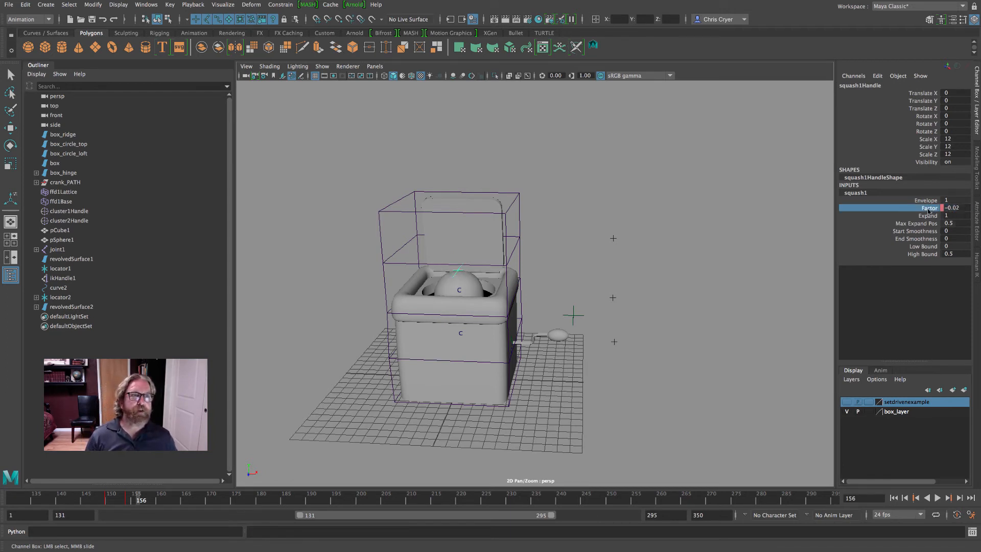
pyautogui.rightClick(929, 208)
pyautogui.click(914, 228)
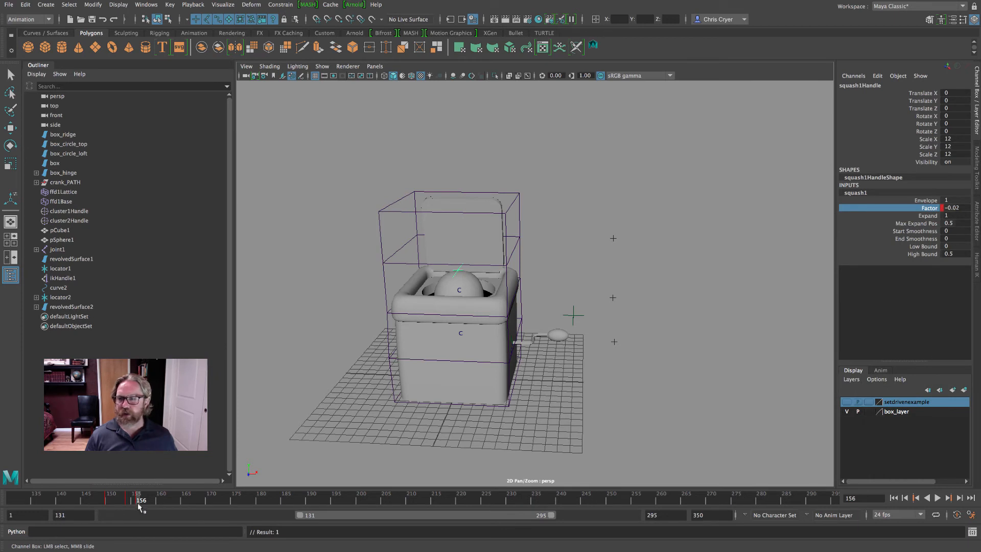
# Step: Stretch the head at frame 159 by setting squash1's Factor to 0.15 and keying it
pyautogui.moveTo(141, 502); pyautogui.dragTo(152, 503)
pyautogui.doubleClick(955, 208)
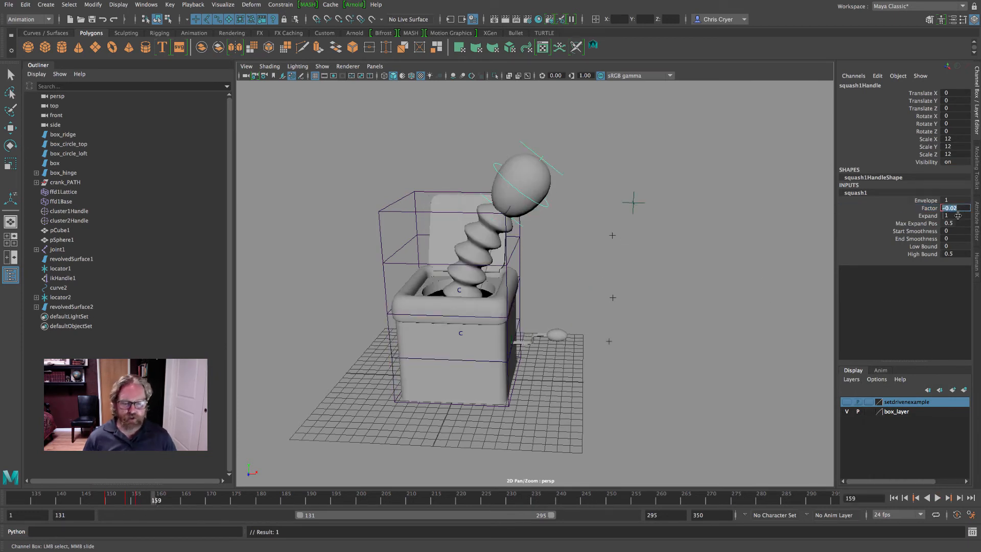
pyautogui.press('BackSpace')
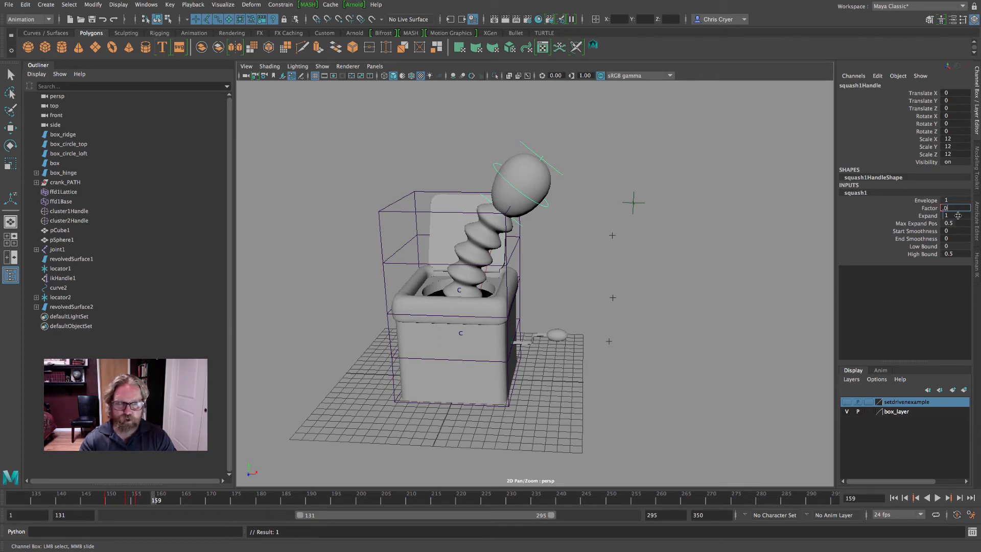
pyautogui.press('Return')
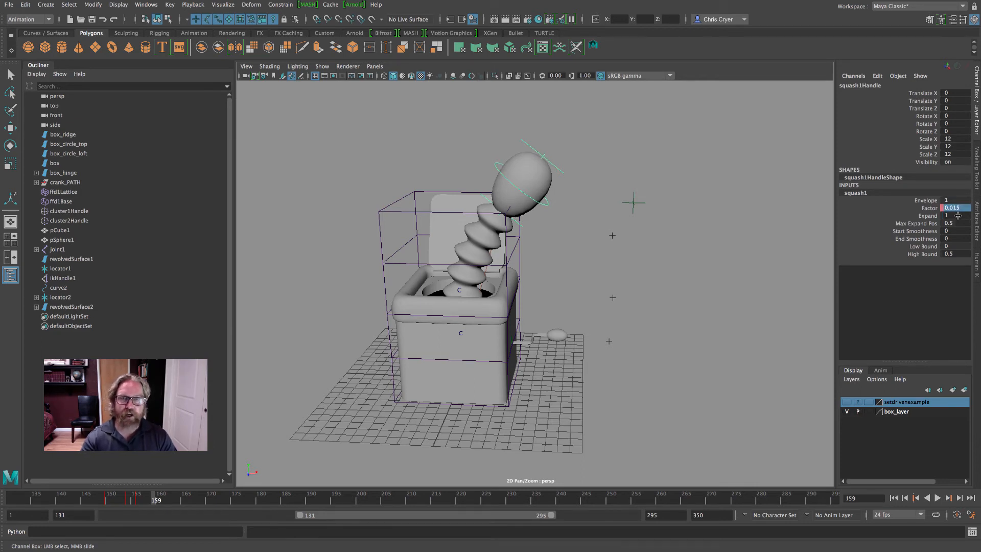
pyautogui.doubleClick(961, 208)
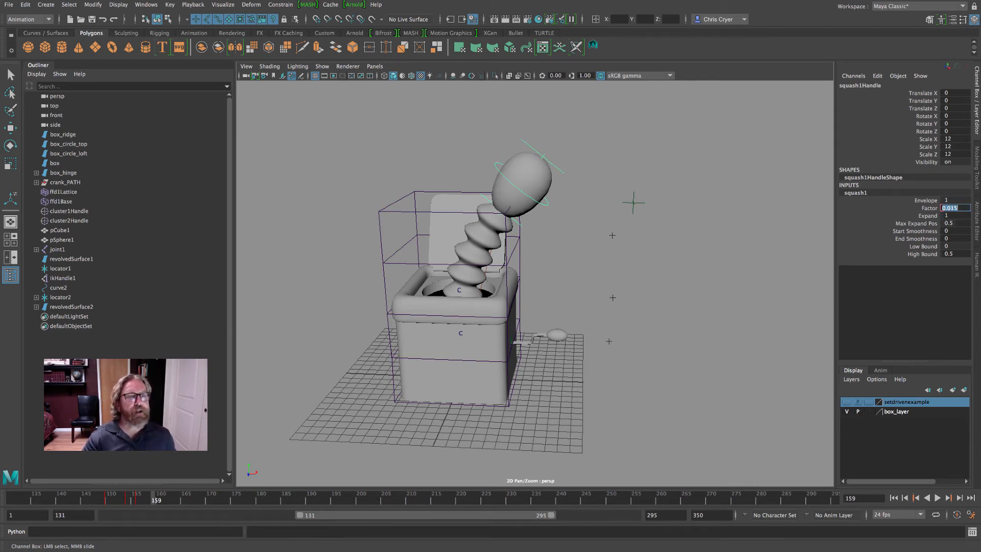
pyautogui.write('.15')
pyautogui.press('Return')
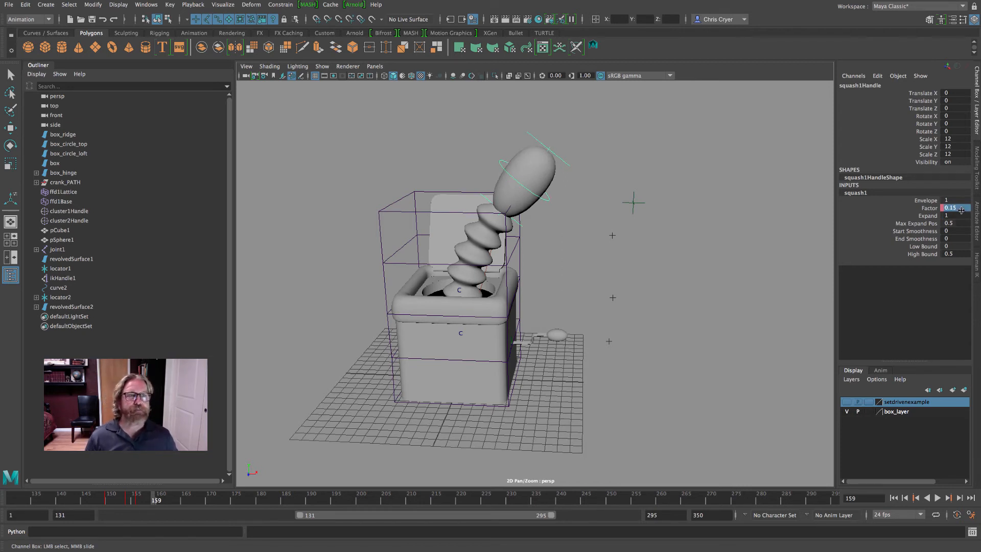
pyautogui.rightClick(931, 209)
pyautogui.click(924, 229)
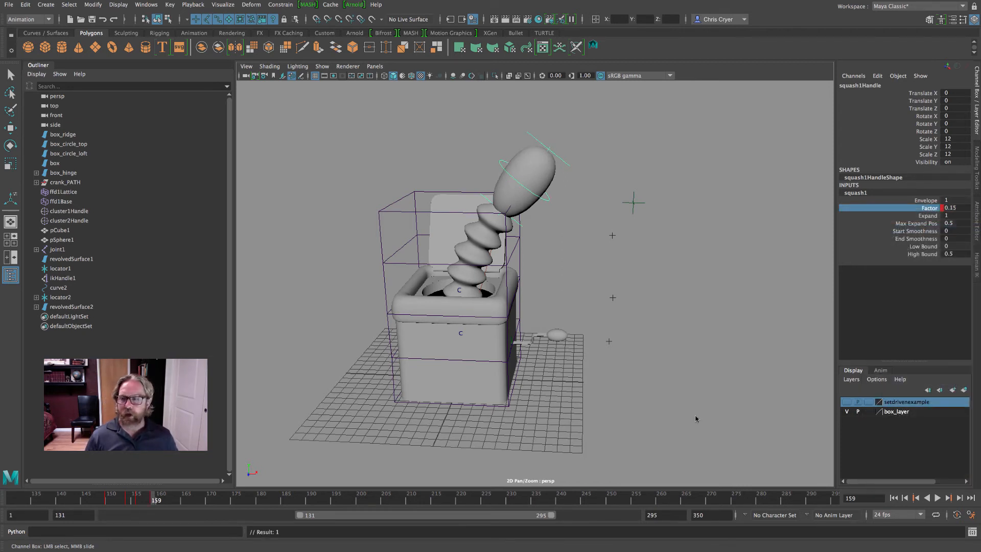
# Step: Return to the Factor key at frame 156, change it to -0.2 and key it again
pyautogui.click(915, 498)
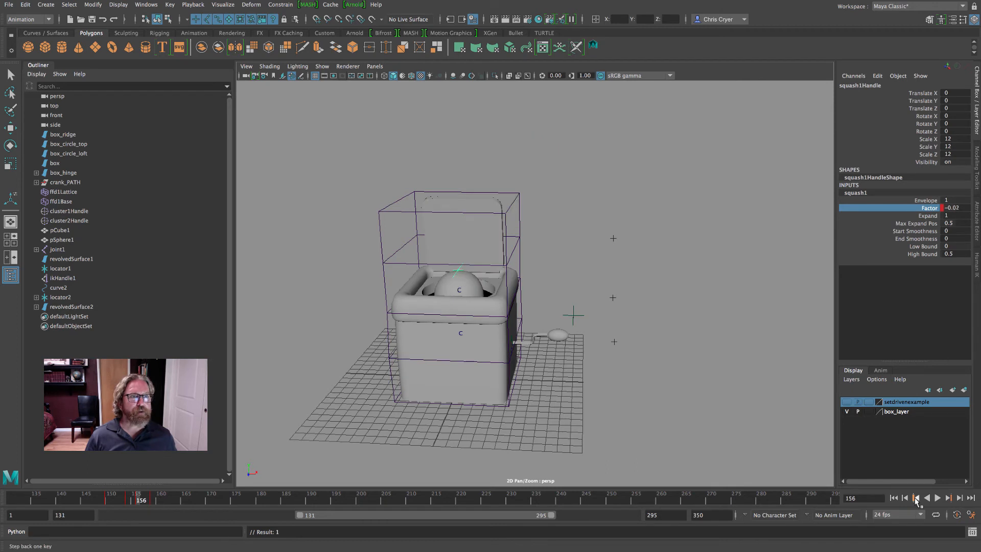
pyautogui.click(955, 208)
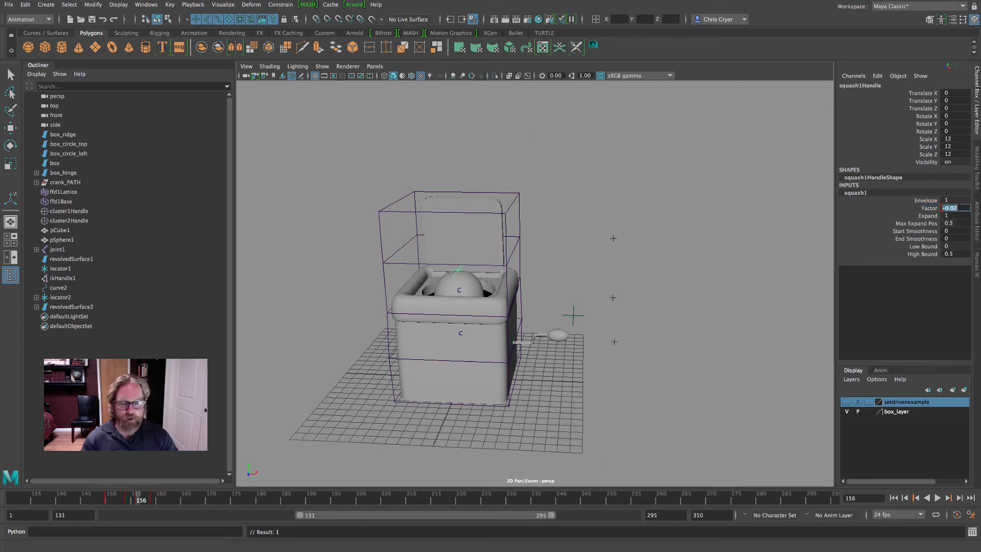
pyautogui.write('-0')
pyautogui.write('.2')
pyautogui.press('Return')
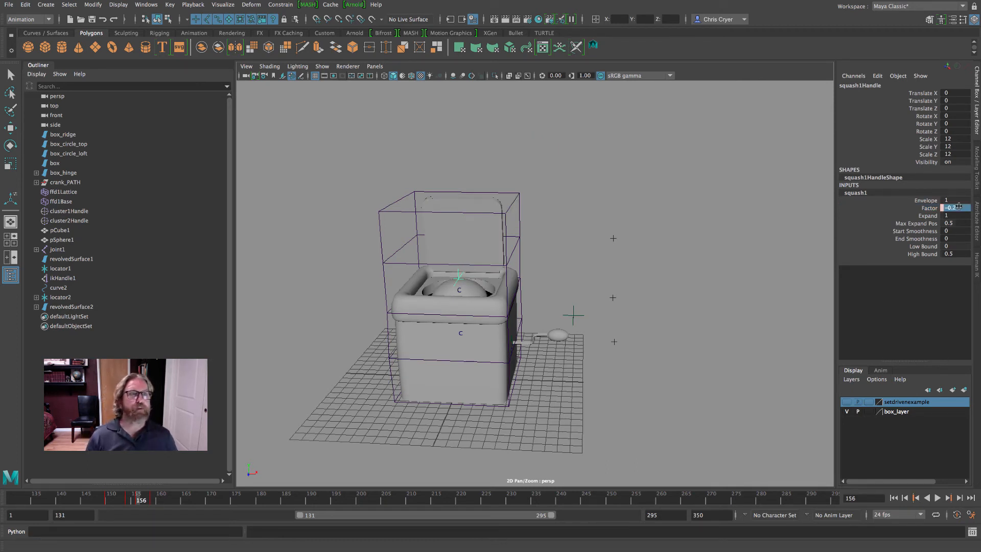
pyautogui.click(931, 208)
pyautogui.rightClick(932, 213)
pyautogui.click(899, 232)
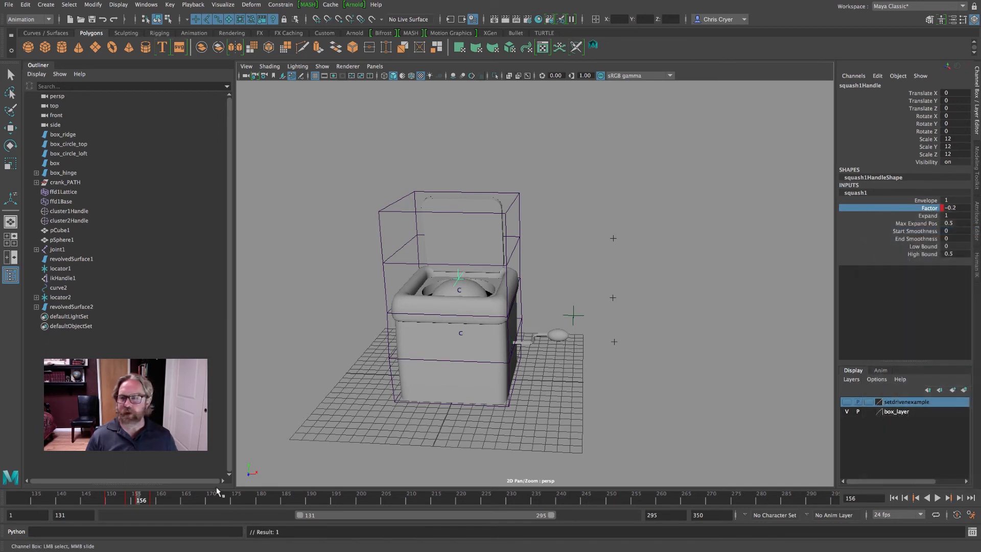
# Step: Squash the head at frame 162 by setting squash1's Factor to -0.15 and keying it
pyautogui.hotkey('alt', 'v')
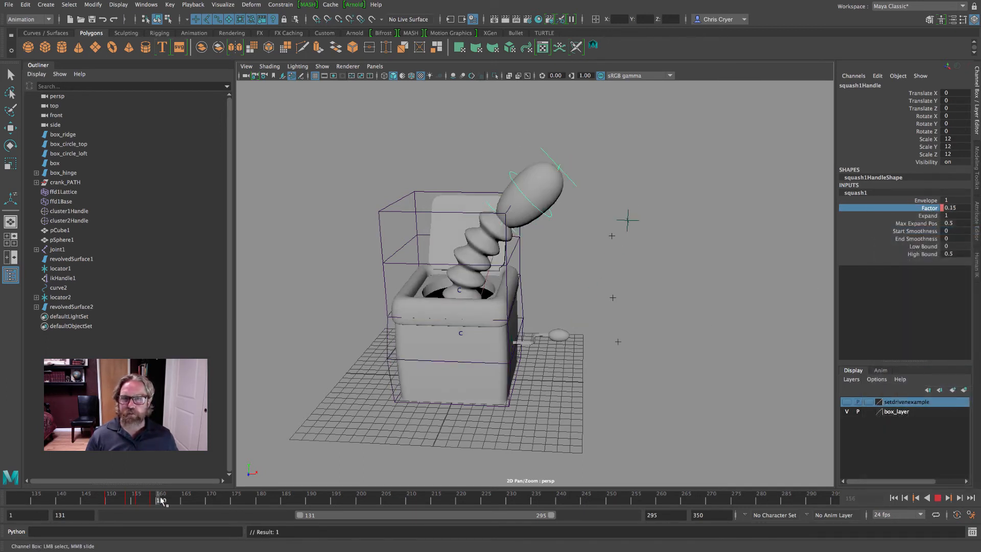
pyautogui.moveTo(160, 498)
pyautogui.mouseDown()
pyautogui.moveTo(180, 499)
pyautogui.moveTo(122, 498)
pyautogui.moveTo(171, 500)
pyautogui.mouseUp()
pyautogui.click(955, 207)
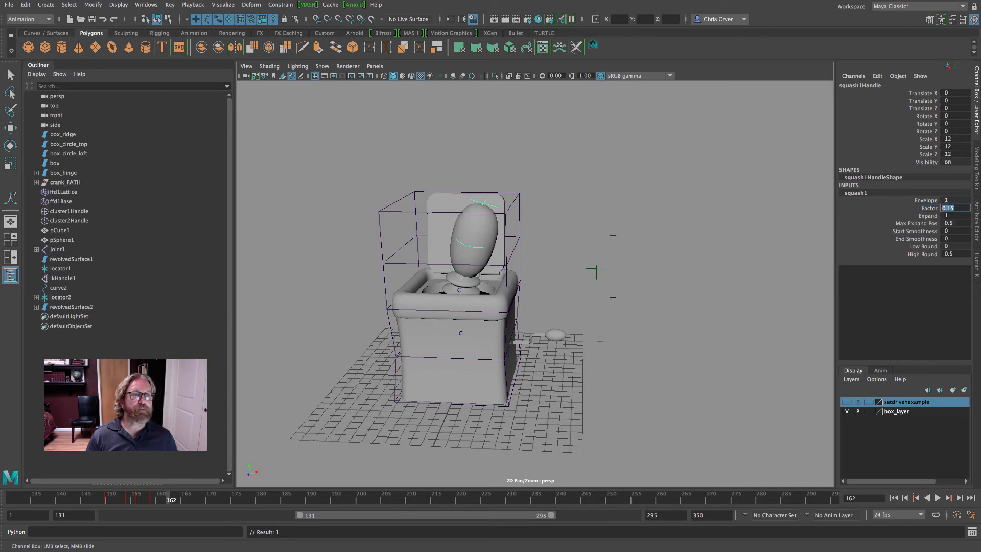
pyautogui.write('-0.15')
pyautogui.press('Return')
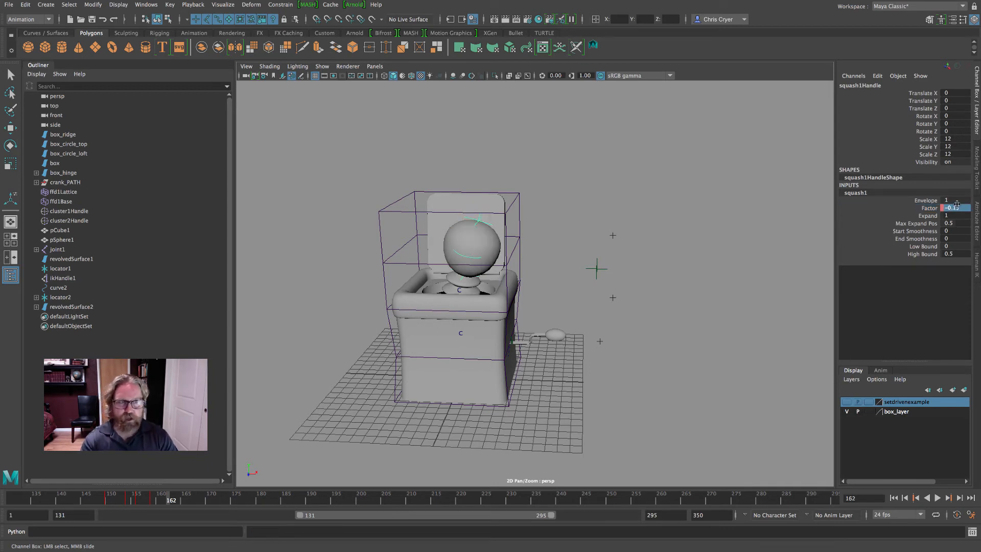
pyautogui.click(928, 207)
pyautogui.rightClick(926, 211)
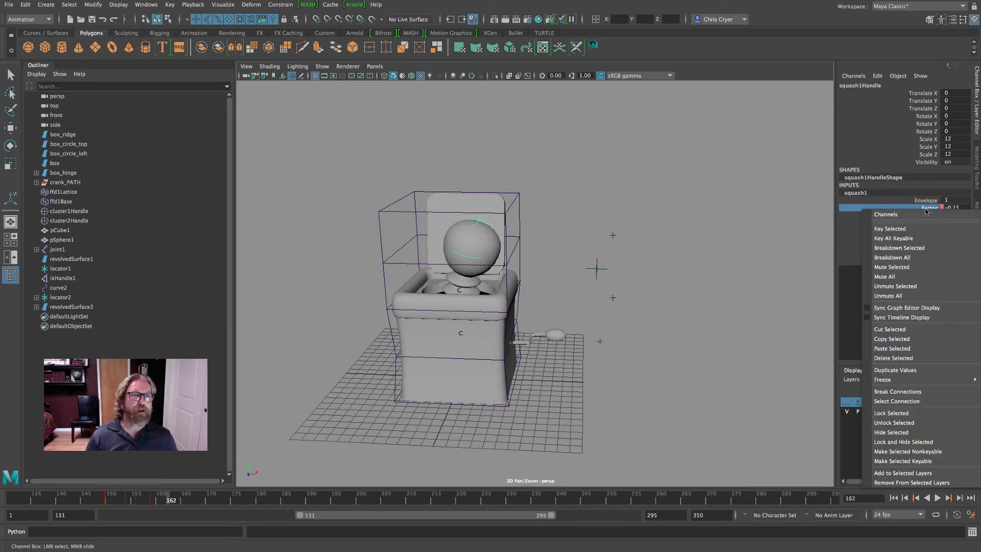
pyautogui.click(920, 230)
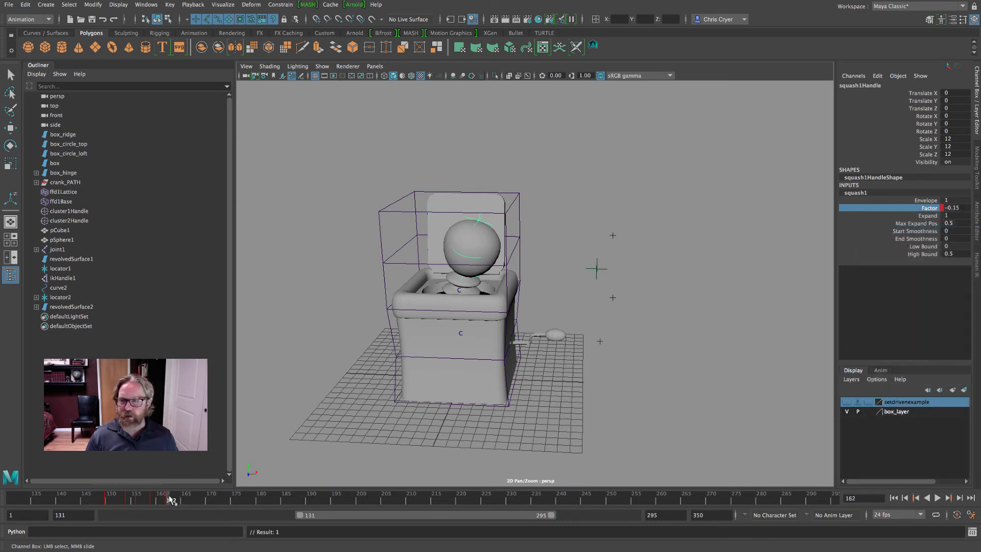
# Step: Stretch the head at frame 167 by setting squash1's Factor to 0.1 and keying it
pyautogui.moveTo(171, 500); pyautogui.dragTo(196, 499)
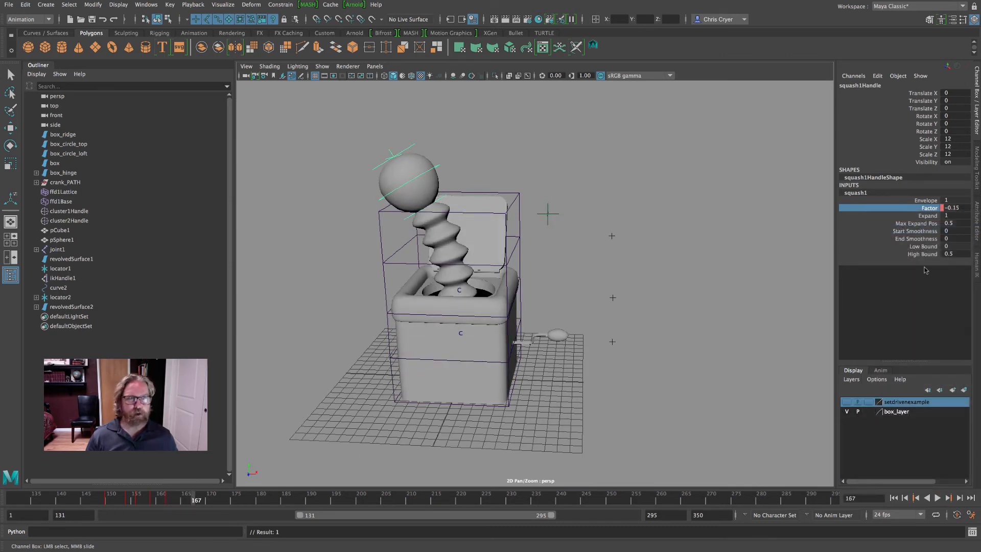
pyautogui.click(956, 208)
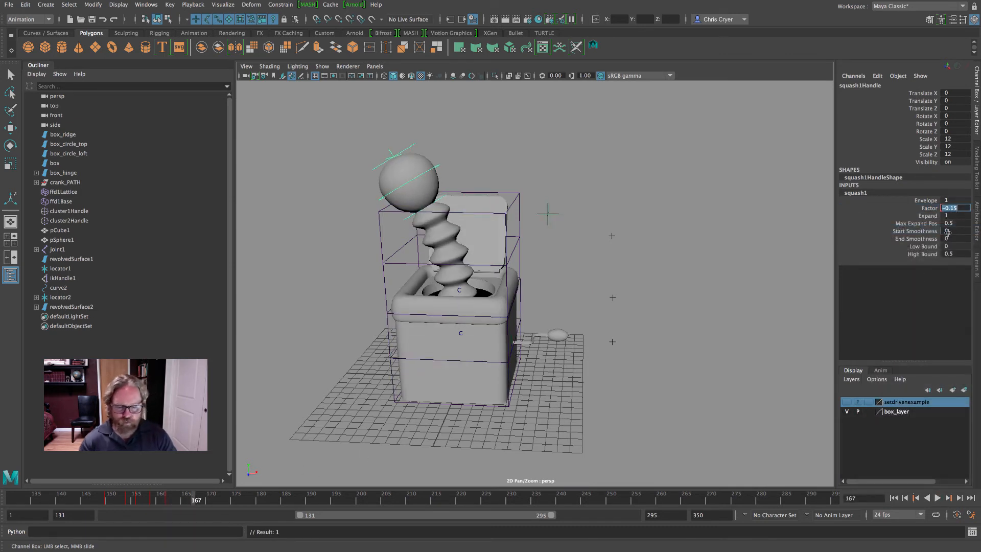
pyautogui.write('0.1')
pyautogui.press('Return')
pyautogui.click(928, 209)
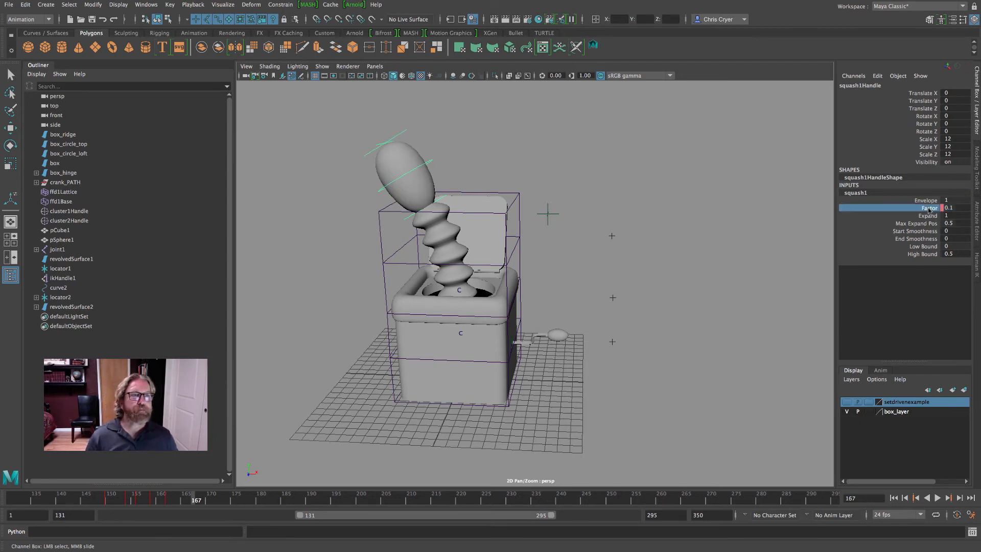
pyautogui.rightClick(928, 209)
pyautogui.click(927, 228)
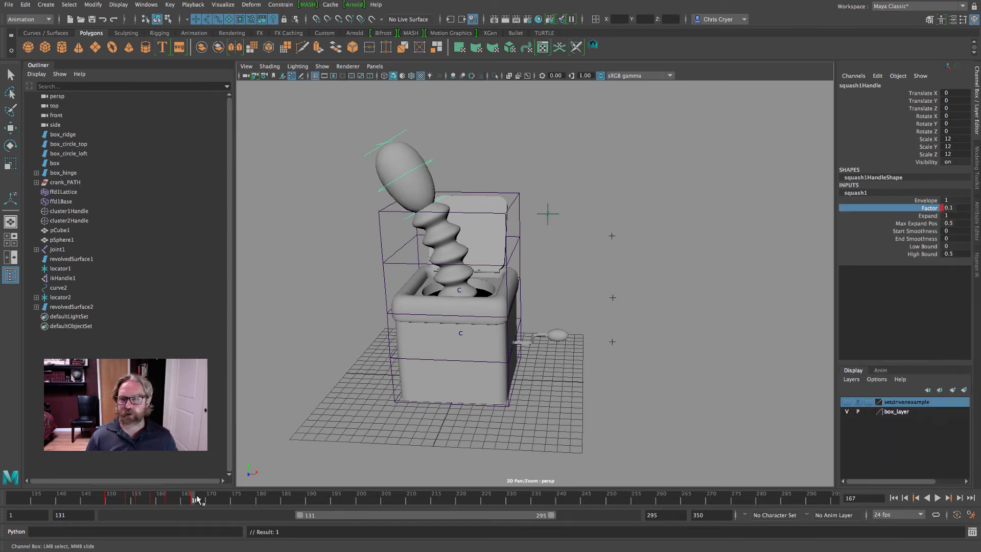
# Step: Squash the head at frame 172 by setting squash1's Factor to -0.1 and keying it
pyautogui.moveTo(195, 499); pyautogui.dragTo(216, 501)
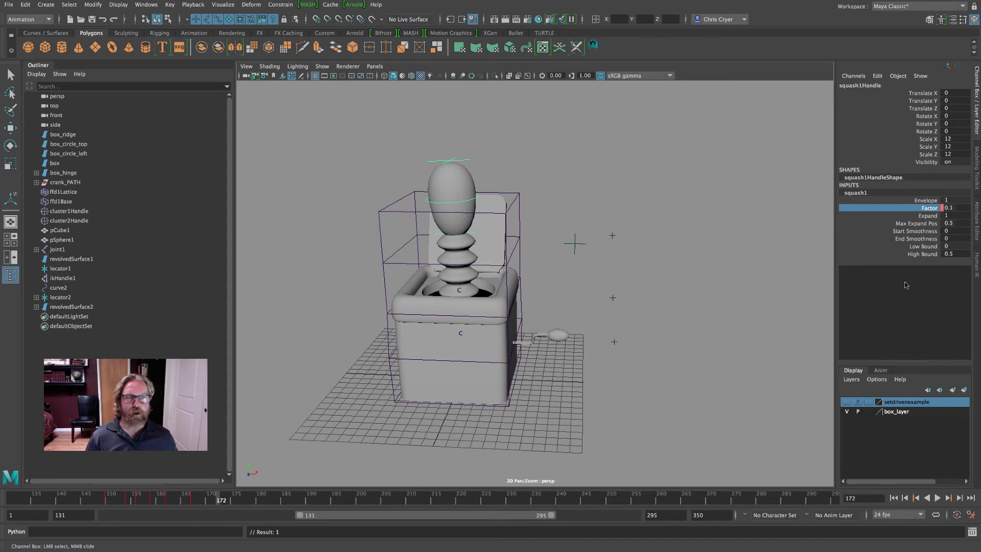
pyautogui.click(955, 208)
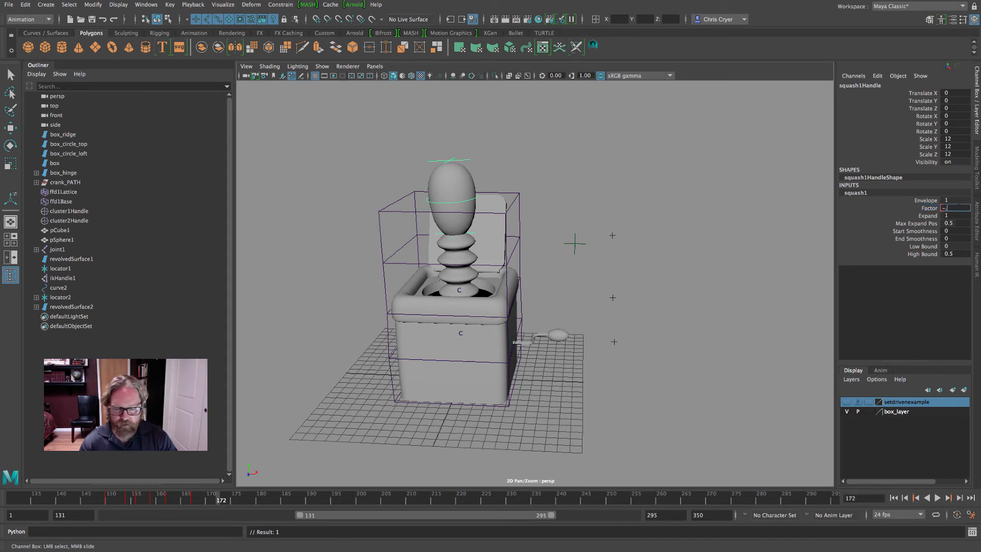
pyautogui.write('-0.1')
pyautogui.press('Return')
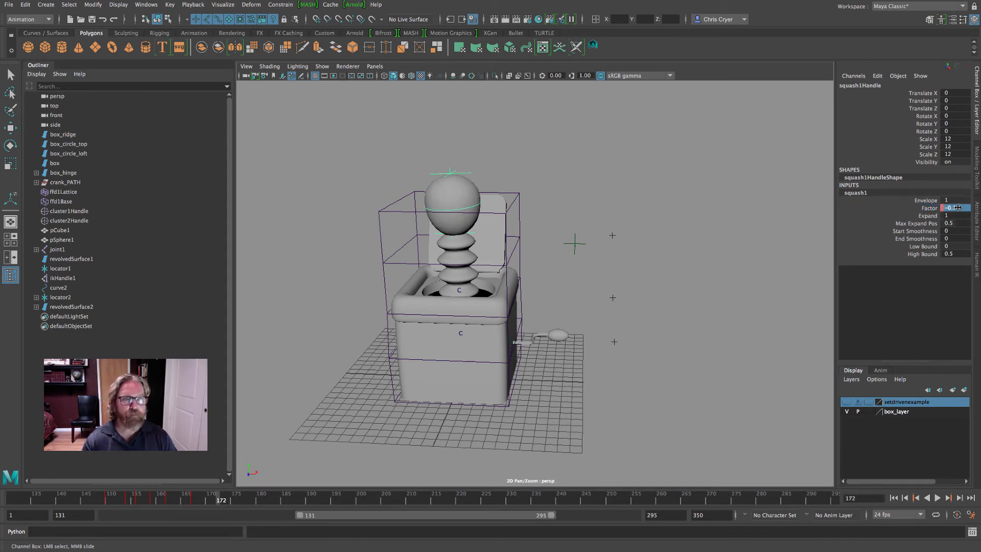
pyautogui.click(931, 209)
pyautogui.rightClick(931, 210)
pyautogui.click(908, 227)
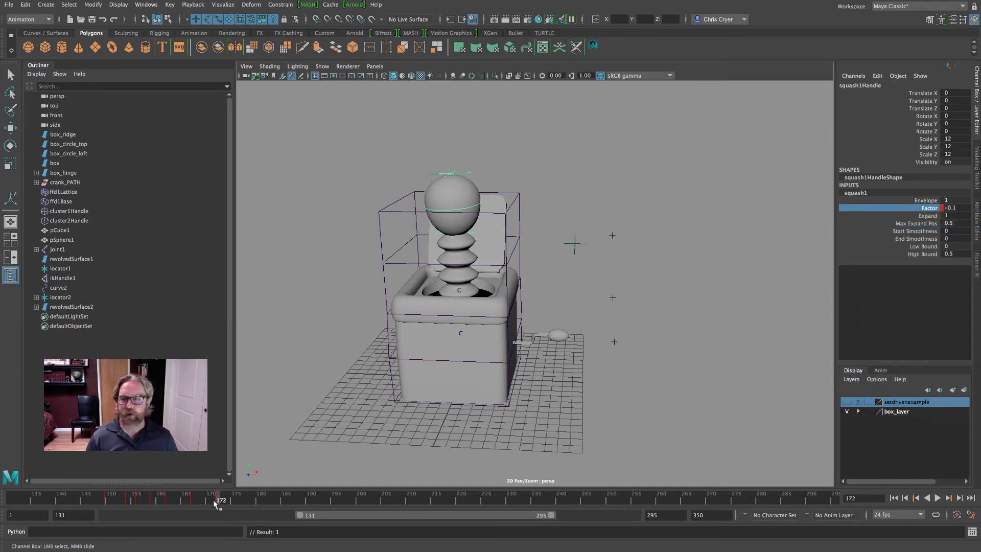
# Step: Stretch the head at frame 178 by setting squash1's Factor to 0.075 and keying it
pyautogui.hotkey('alt', 'v')
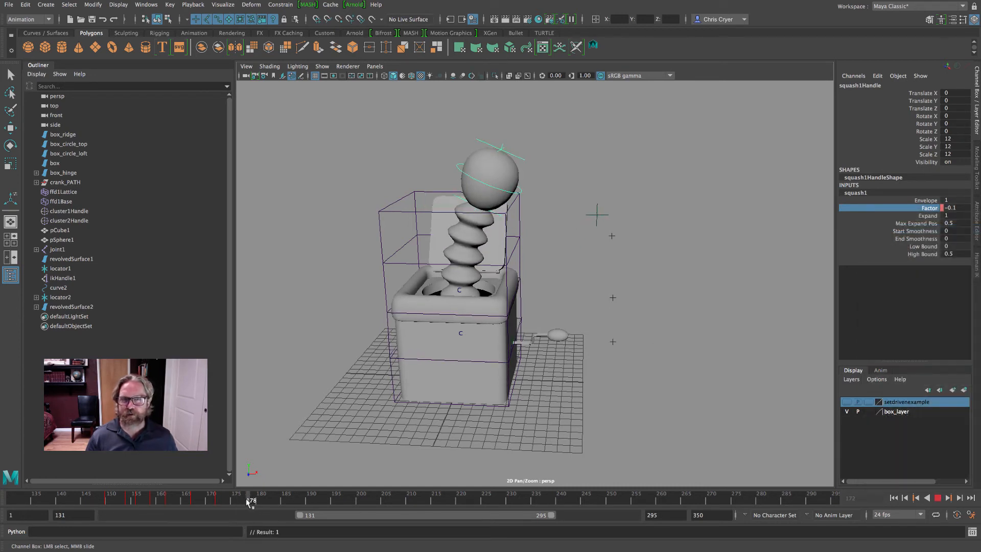
pyautogui.hotkey('alt', 'v')
pyautogui.doubleClick(960, 209)
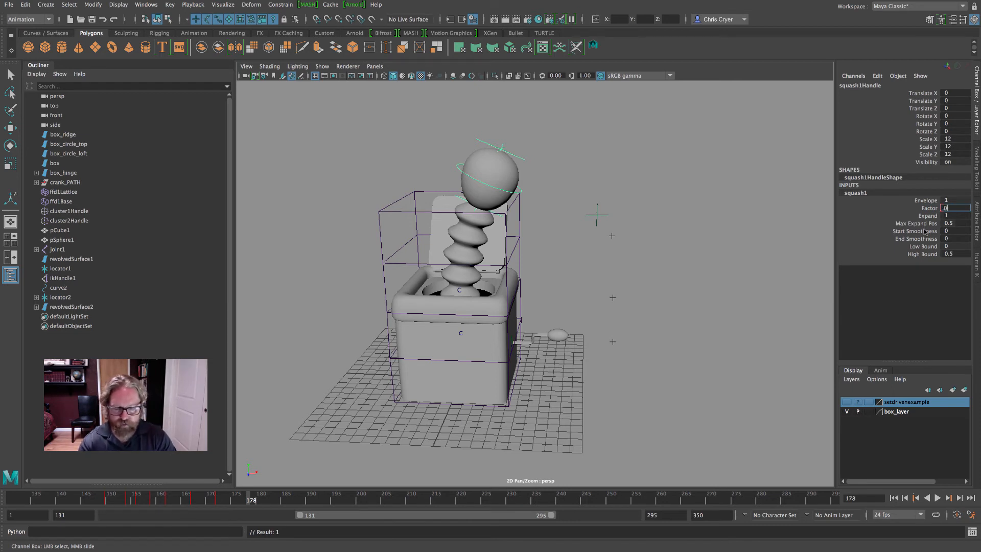
pyautogui.write('.075')
pyautogui.press('Return')
pyautogui.click(929, 208)
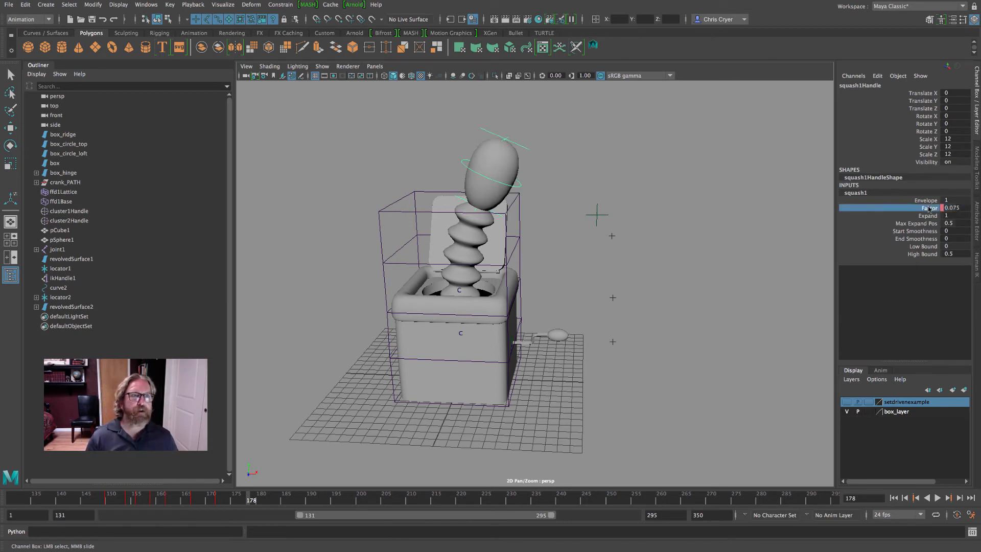
pyautogui.rightClick(929, 208)
pyautogui.click(893, 213)
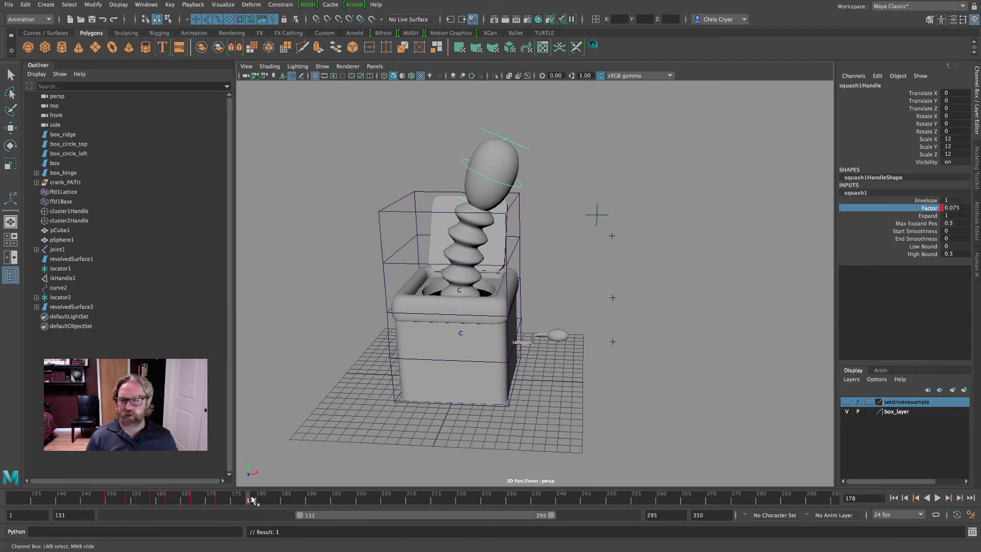
# Step: Squash the head at frame 184 by setting squash1's Factor to -0.075 and keying it
pyautogui.moveTo(251, 500); pyautogui.dragTo(281, 499)
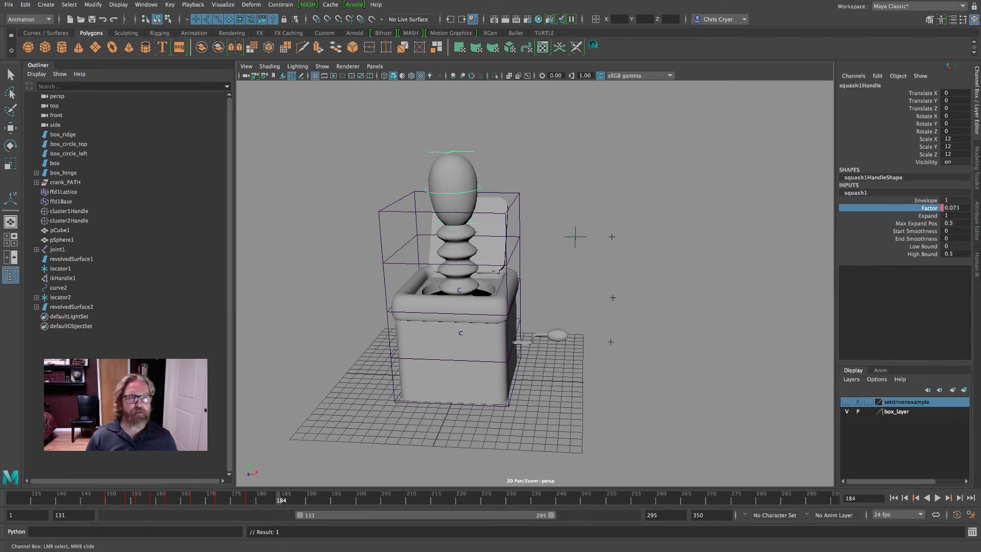
pyautogui.click(951, 208)
pyautogui.write('-0.07')
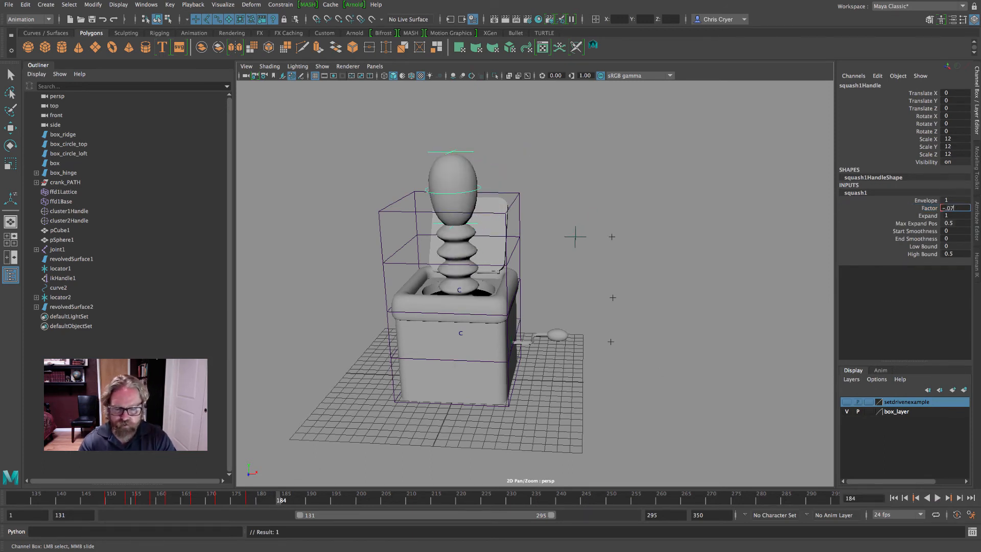
pyautogui.write('5')
pyautogui.press('Return')
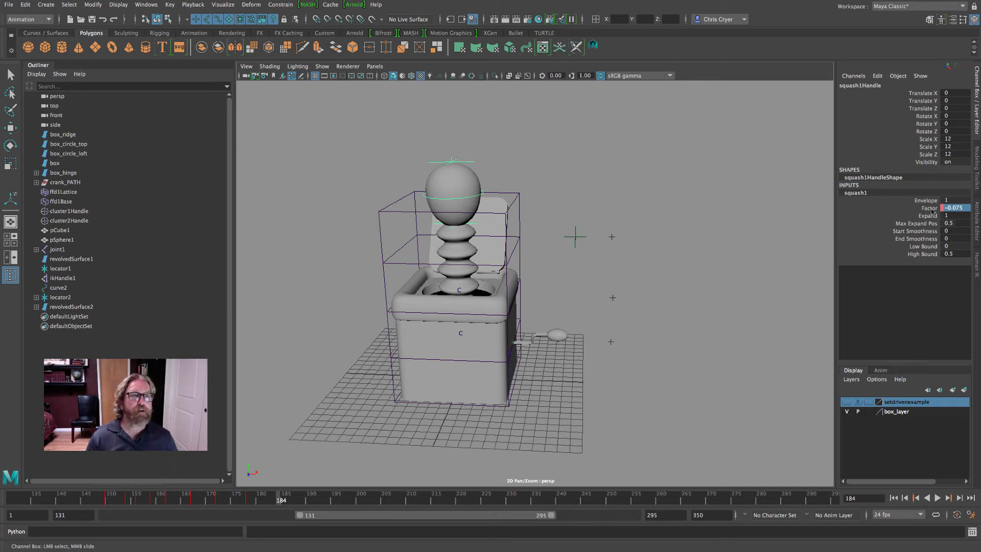
pyautogui.click(932, 209)
pyautogui.rightClick(932, 208)
pyautogui.click(934, 231)
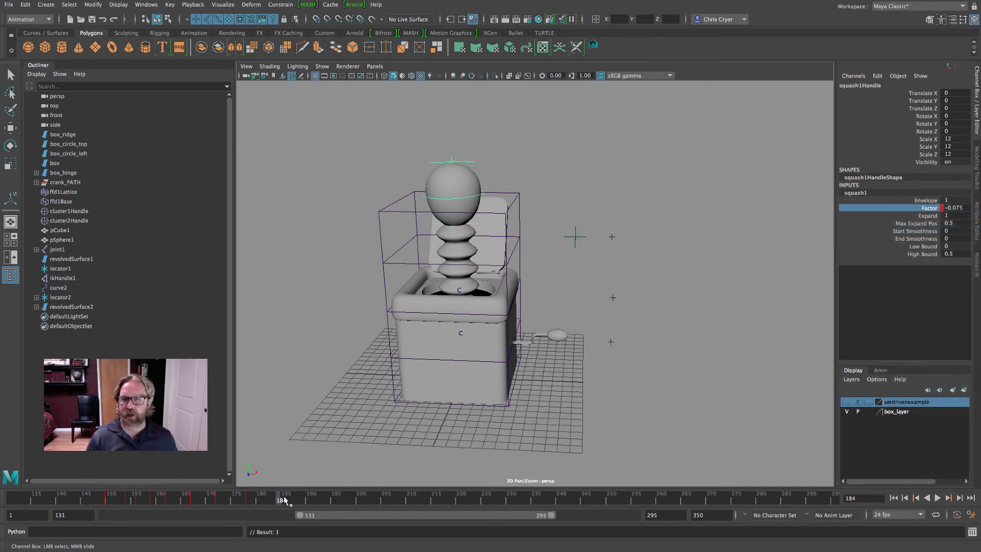
# Step: Stretch the head at frame 190 by setting squash1's Factor to 0.05 and keying it
pyautogui.moveTo(284, 500); pyautogui.dragTo(310, 501)
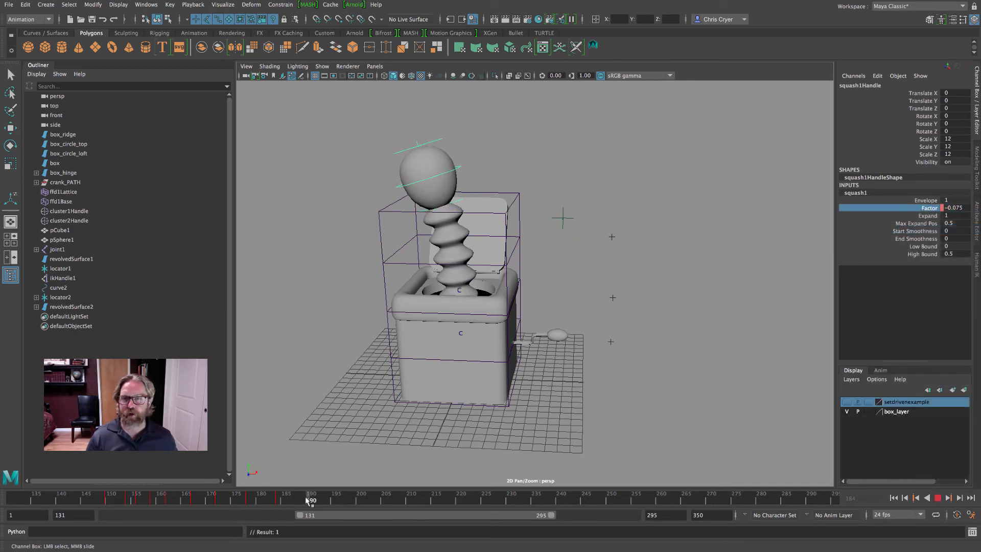
pyautogui.doubleClick(954, 208)
pyautogui.press('Return')
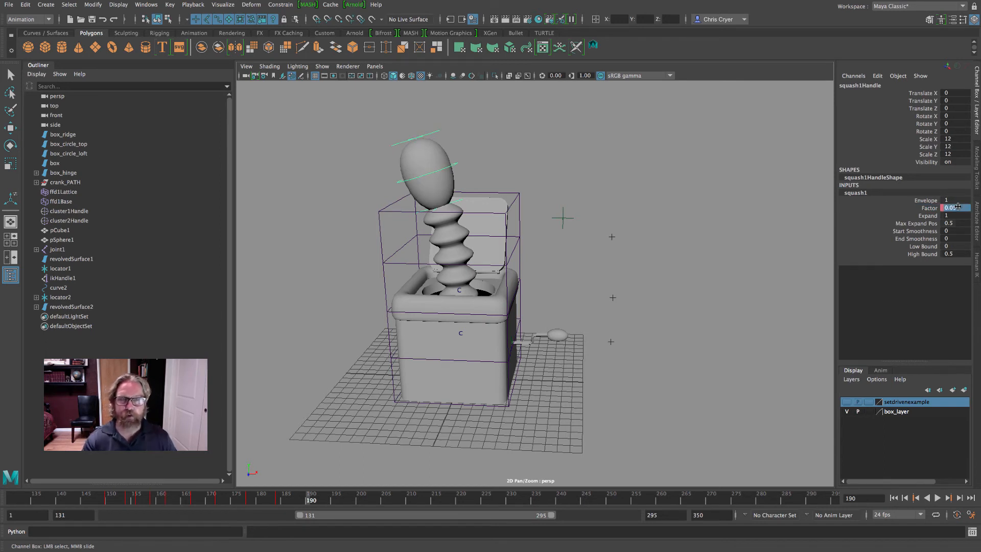
pyautogui.click(933, 210)
pyautogui.rightClick(927, 209)
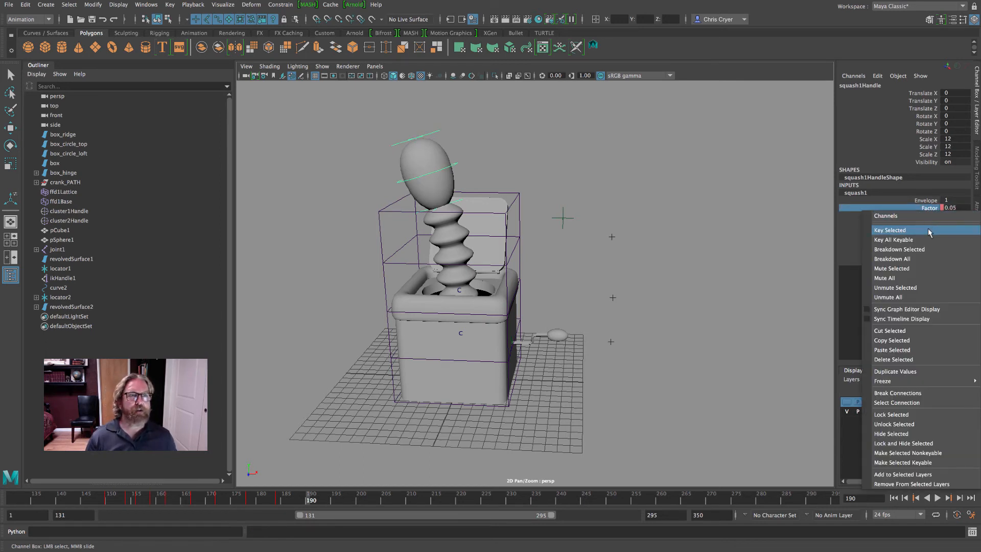
pyautogui.click(928, 230)
# Step: Squash the head at frame 198 by setting squash1's Factor to -0.05 and keying it
pyautogui.moveTo(313, 493); pyautogui.dragTo(351, 497)
pyautogui.click(959, 208)
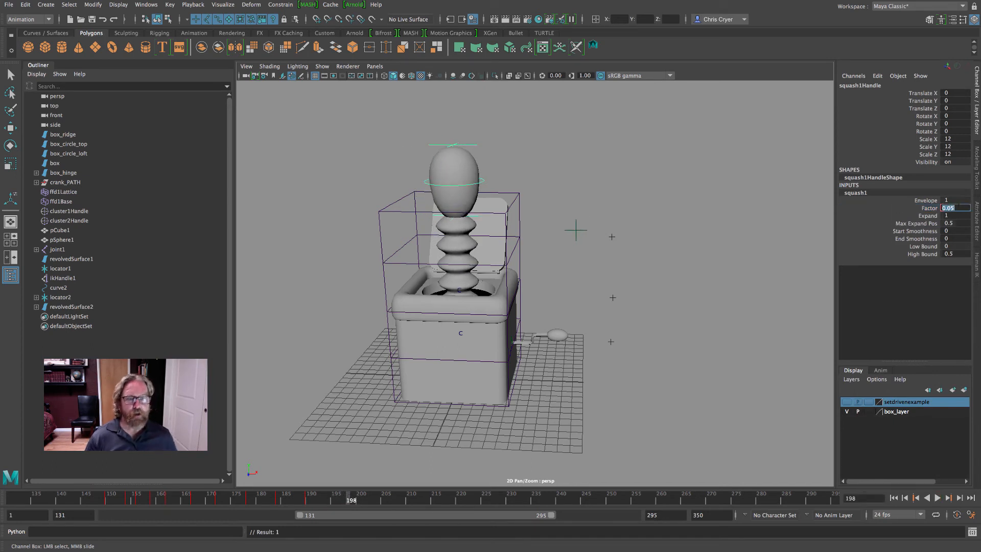
pyautogui.write('-.05')
pyautogui.press('Return')
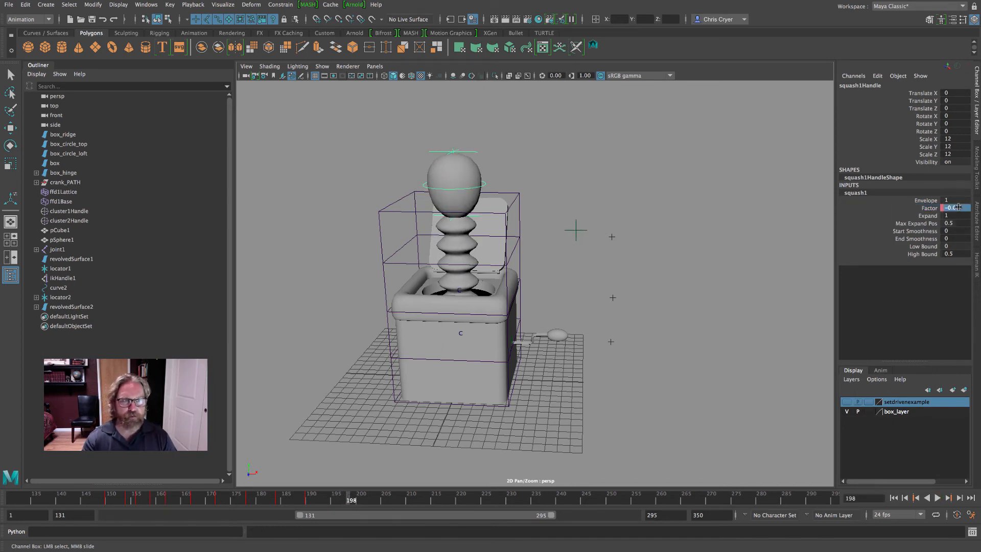
pyautogui.rightClick(928, 209)
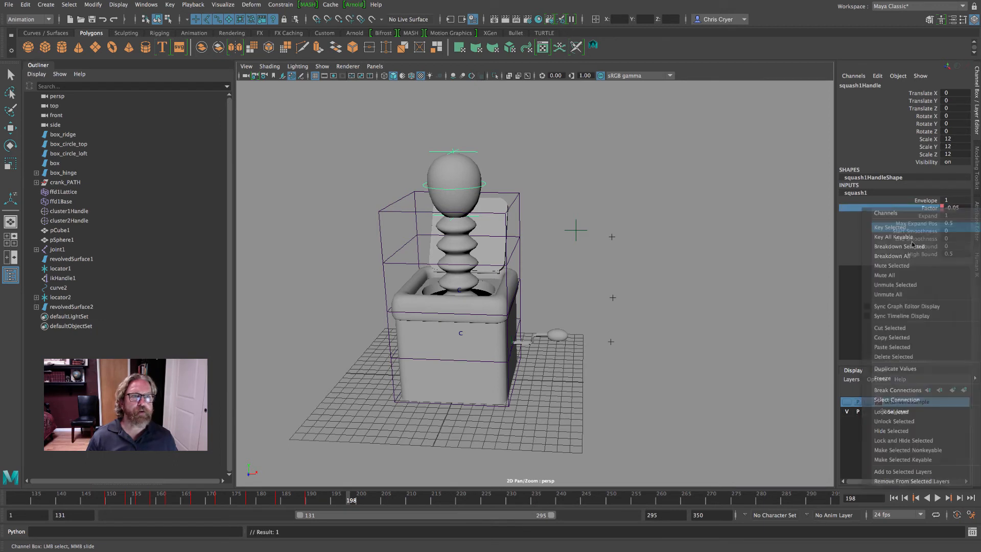
pyautogui.click(899, 228)
# Step: Stretch the head at frame 206 by setting squash1's Factor to 0.05 and keying it
pyautogui.moveTo(352, 501); pyautogui.dragTo(391, 500)
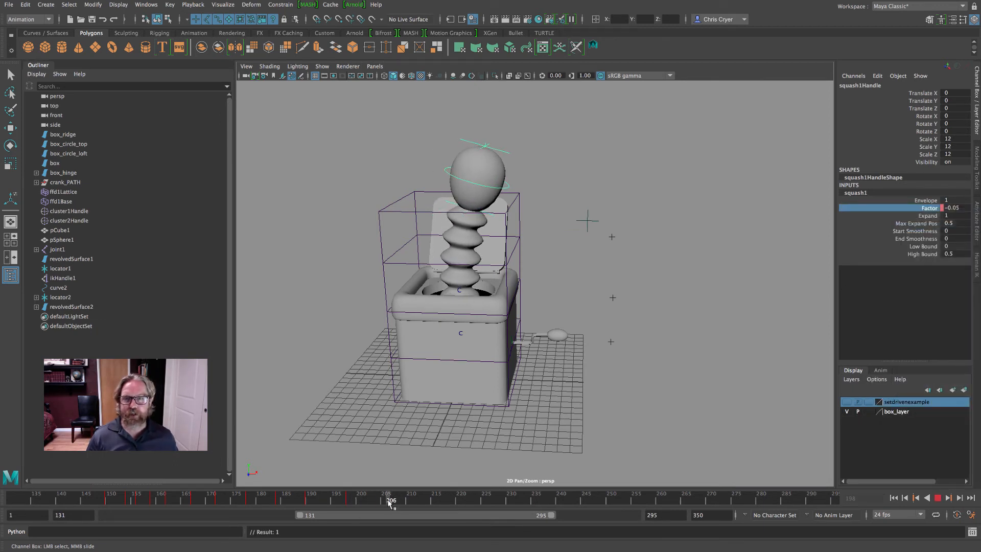
pyautogui.click(956, 208)
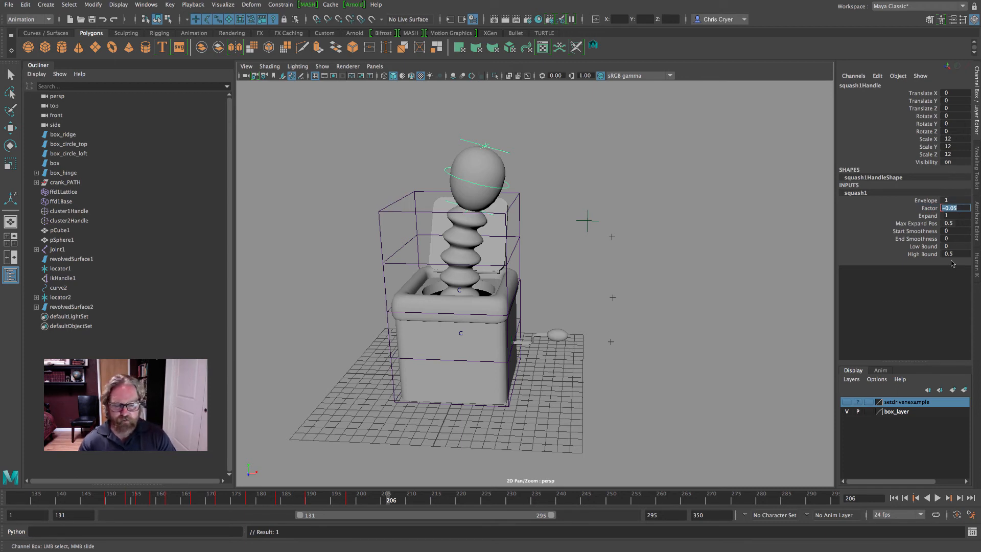
pyautogui.write('0.05')
pyautogui.press('Return')
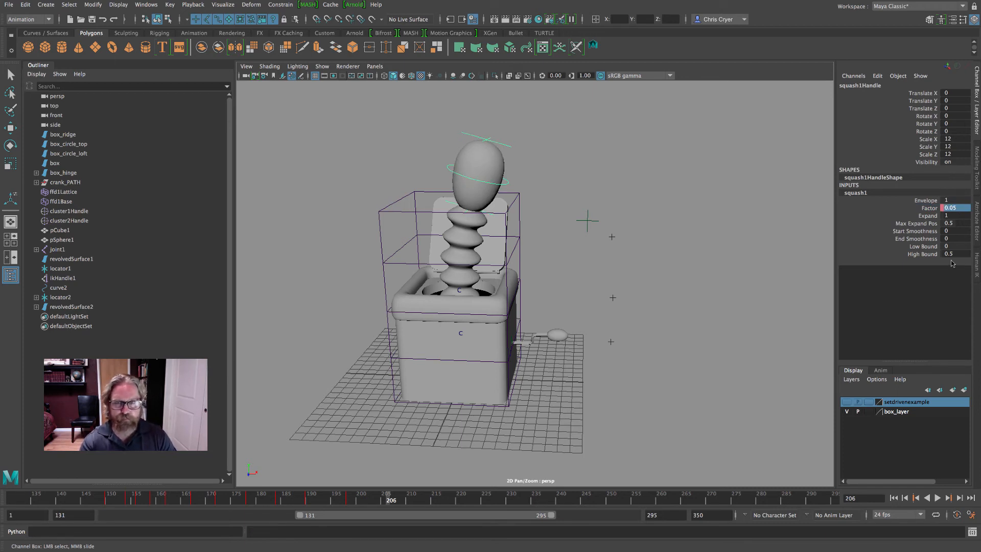
pyautogui.click(929, 208)
pyautogui.rightClick(929, 208)
pyautogui.click(899, 226)
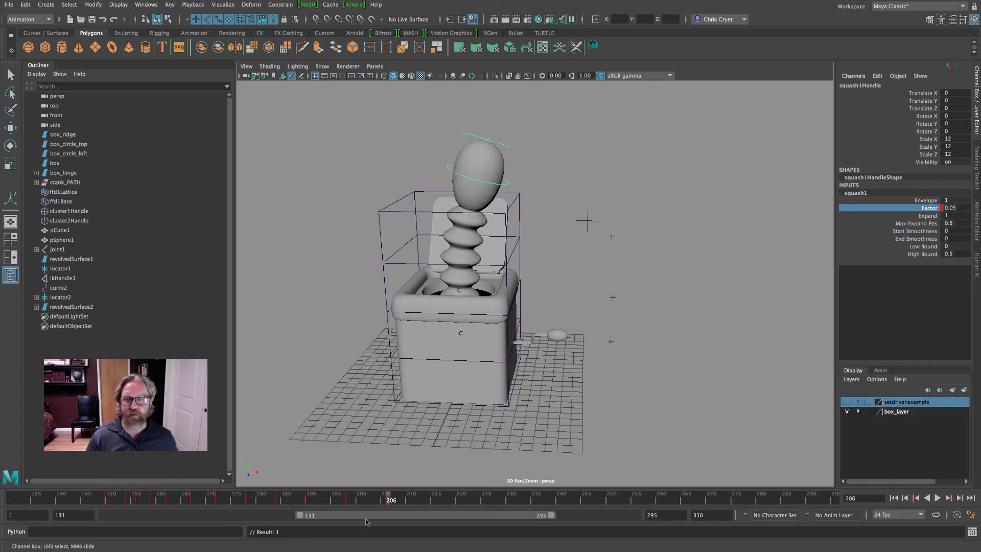
# Step: Squash the head at frame 219 by setting squash1's Factor to -0.05 and keying it
pyautogui.moveTo(391, 501); pyautogui.dragTo(456, 504)
pyautogui.doubleClick(959, 208)
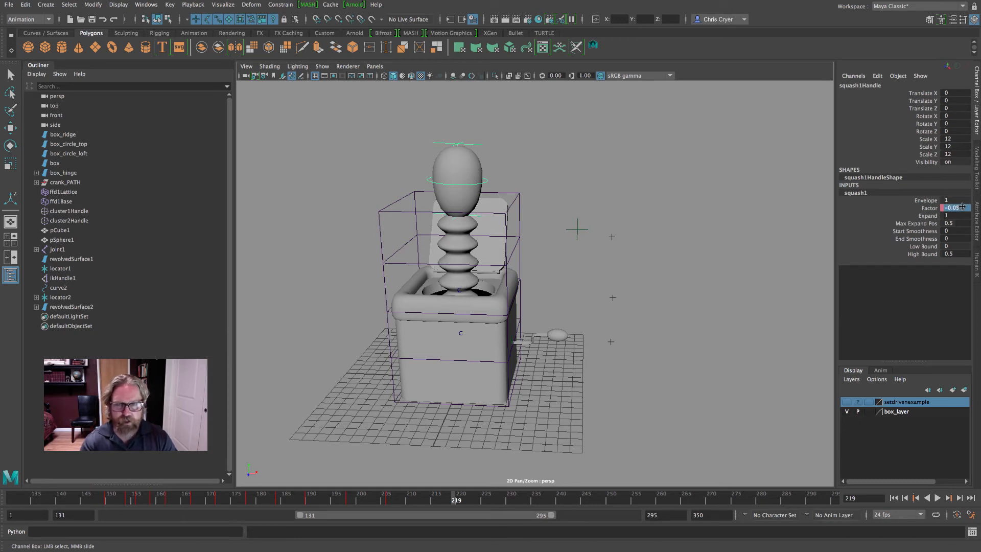
pyautogui.click(925, 208)
pyautogui.rightClick(926, 208)
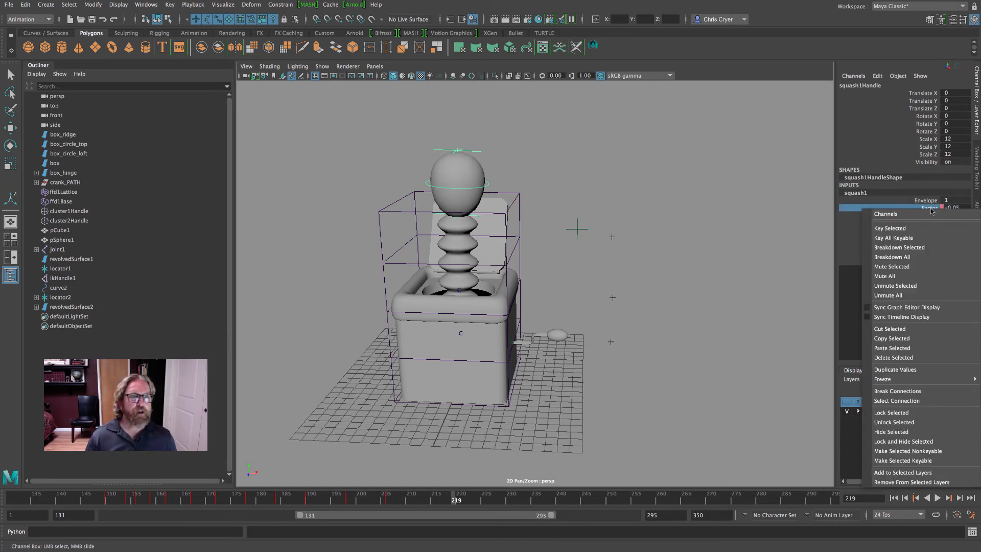
pyautogui.click(914, 227)
# Step: Stretch the head slightly at frame 230 by setting squash1's Factor to 0.025 and keying it
pyautogui.moveTo(456, 500); pyautogui.dragTo(511, 502)
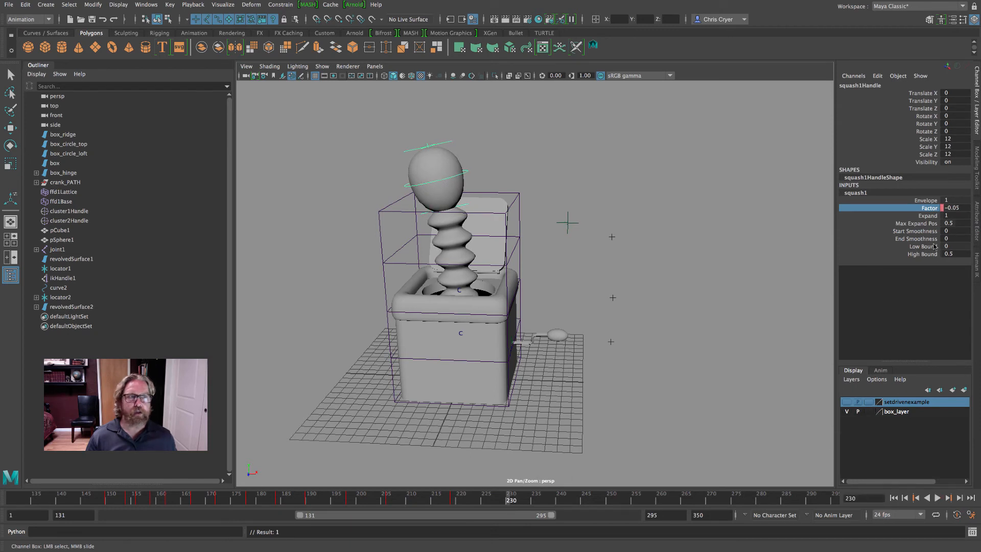
pyautogui.doubleClick(957, 207)
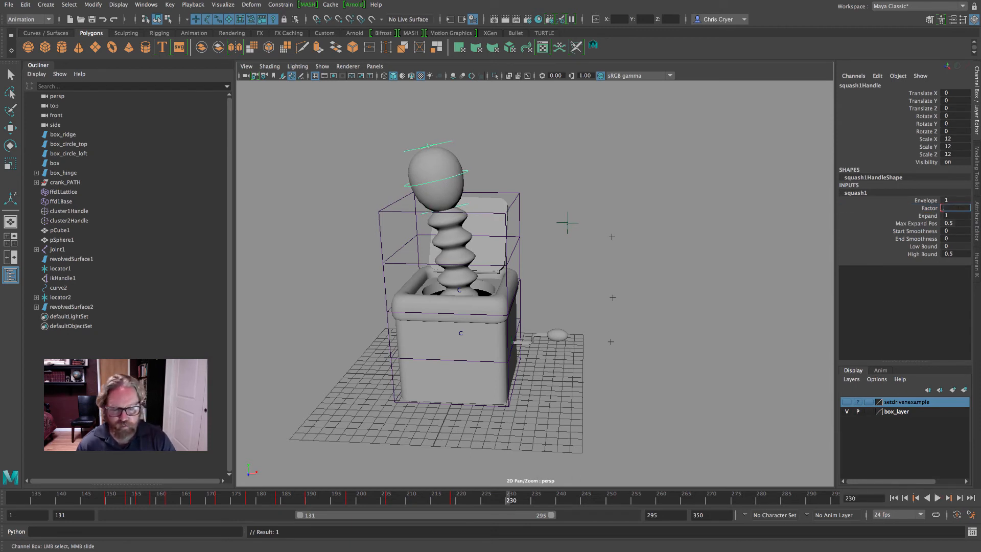
pyautogui.write('.02')
pyautogui.press('Return')
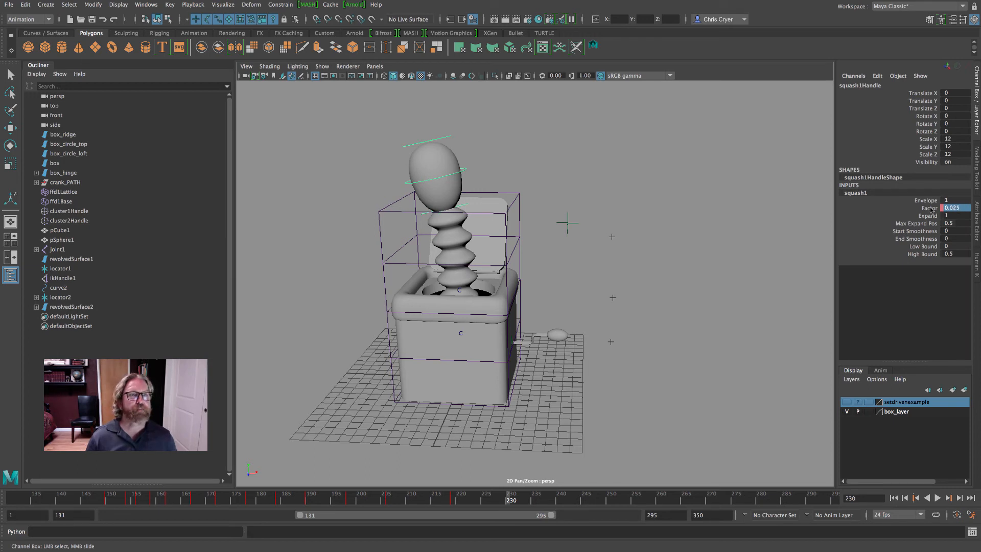
pyautogui.rightClick(930, 209)
pyautogui.click(899, 221)
# Step: Squash the head slightly at frame 254 by setting squash1's Factor to -0.025 and keying it
pyautogui.moveTo(511, 498); pyautogui.dragTo(629, 501)
pyautogui.click(955, 207)
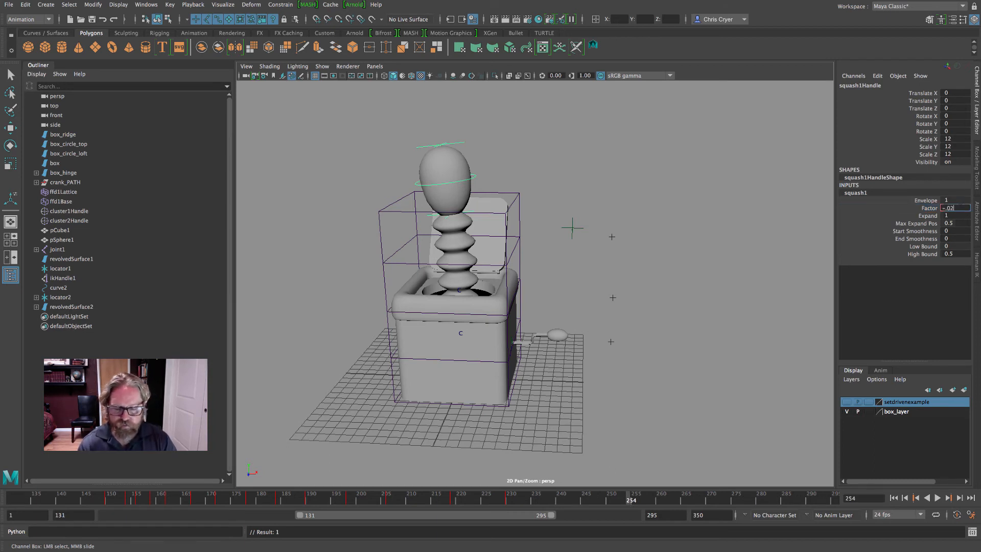
pyautogui.press('Return')
pyautogui.rightClick(933, 209)
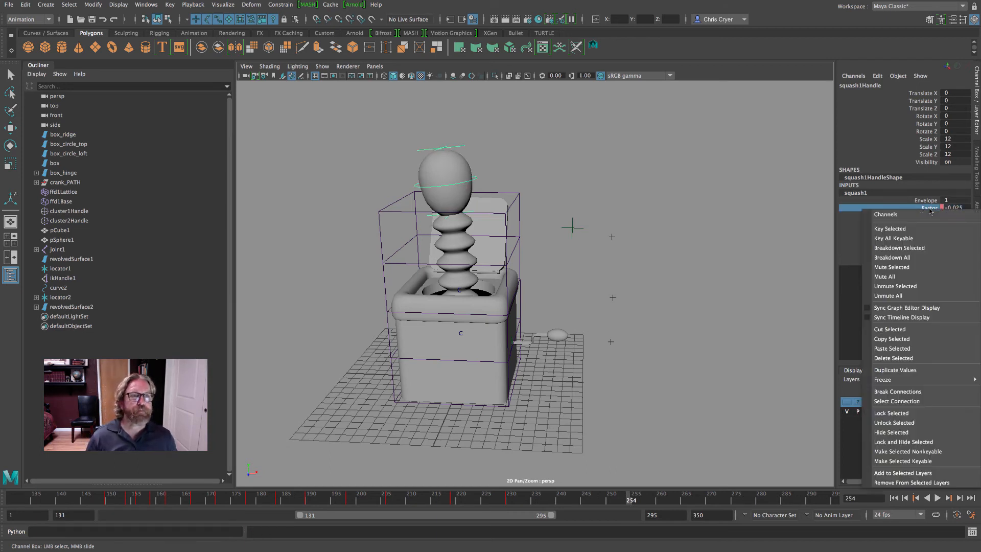
pyautogui.click(932, 228)
# Step: Settle the head into its normal shape at frame 275 by setting squash1's Factor to 0 and keying it
pyautogui.moveTo(636, 498); pyautogui.dragTo(734, 502)
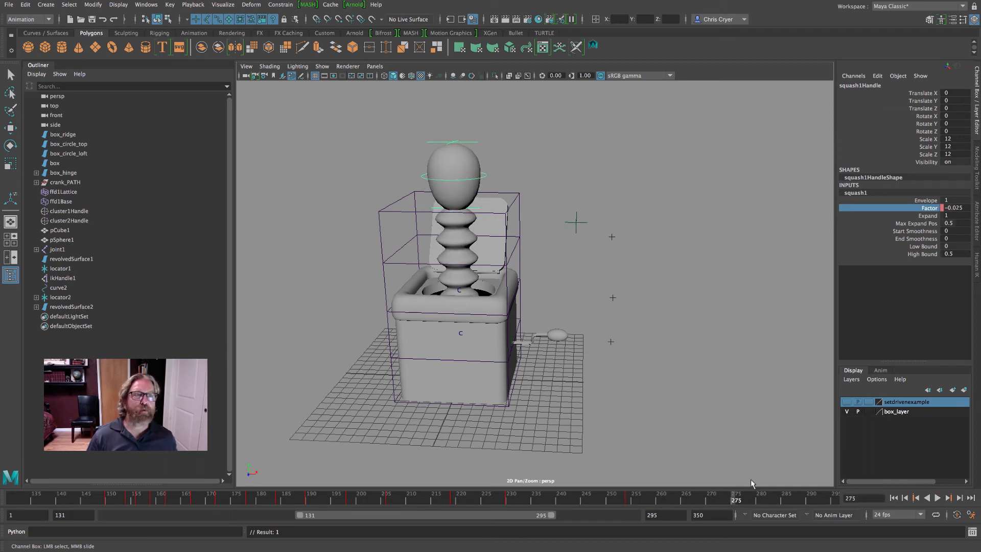
pyautogui.click(955, 208)
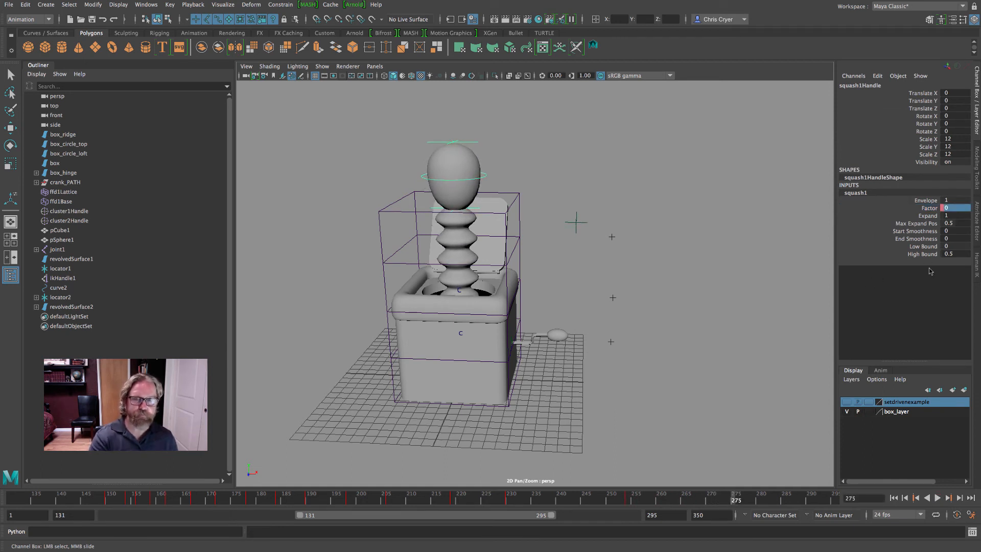
pyautogui.rightClick(928, 209)
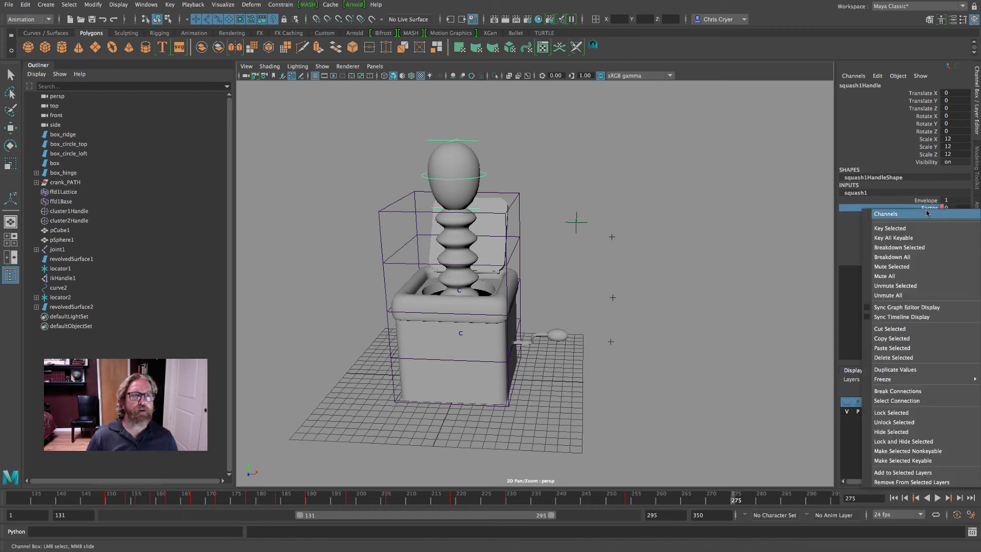
pyautogui.click(915, 228)
# Step: Play the animation from frame 148 to review the head's squash and stretch from another angle
pyautogui.click(101, 497)
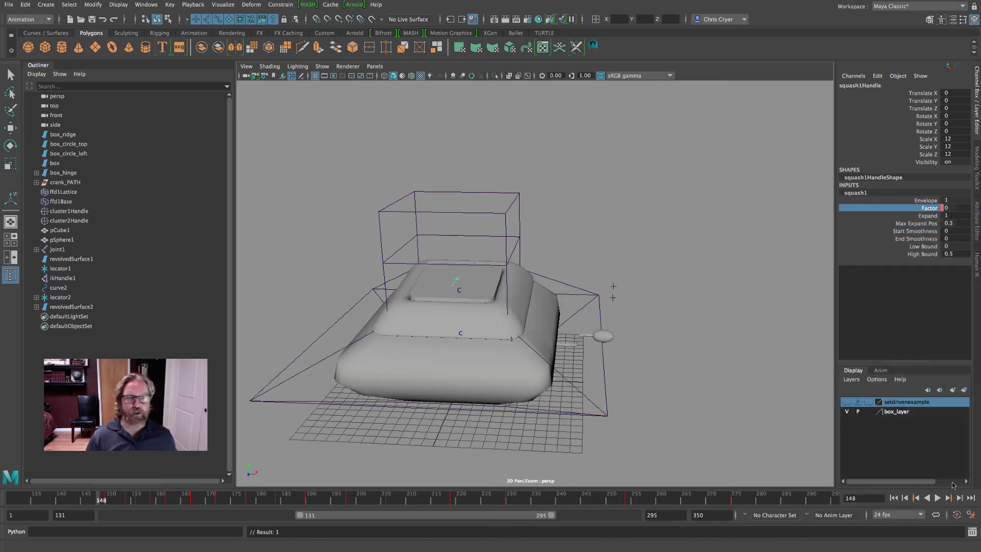
pyautogui.click(937, 499)
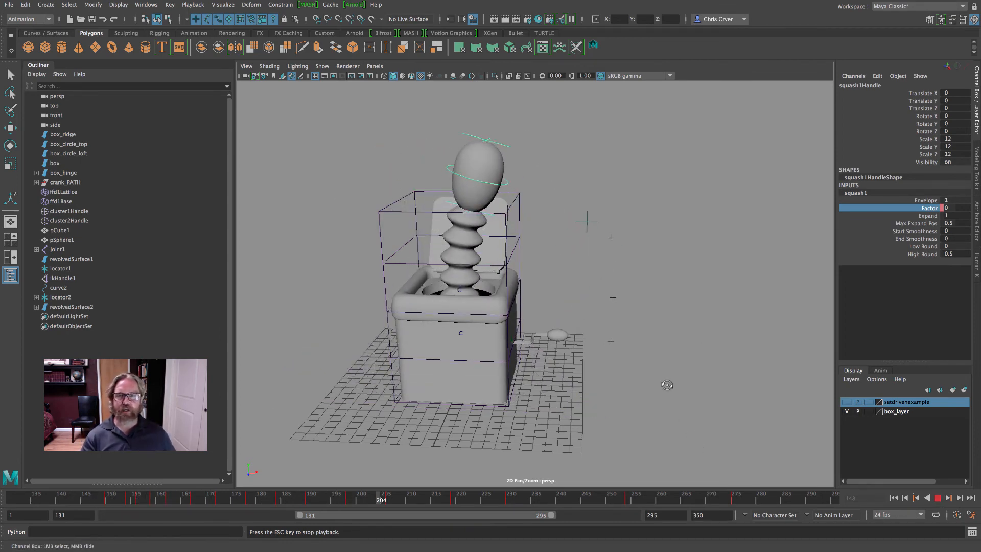
pyautogui.keyDown('alt'); pyautogui.moveTo(667, 388); pyautogui.dragTo(675, 384); pyautogui.keyUp('alt')
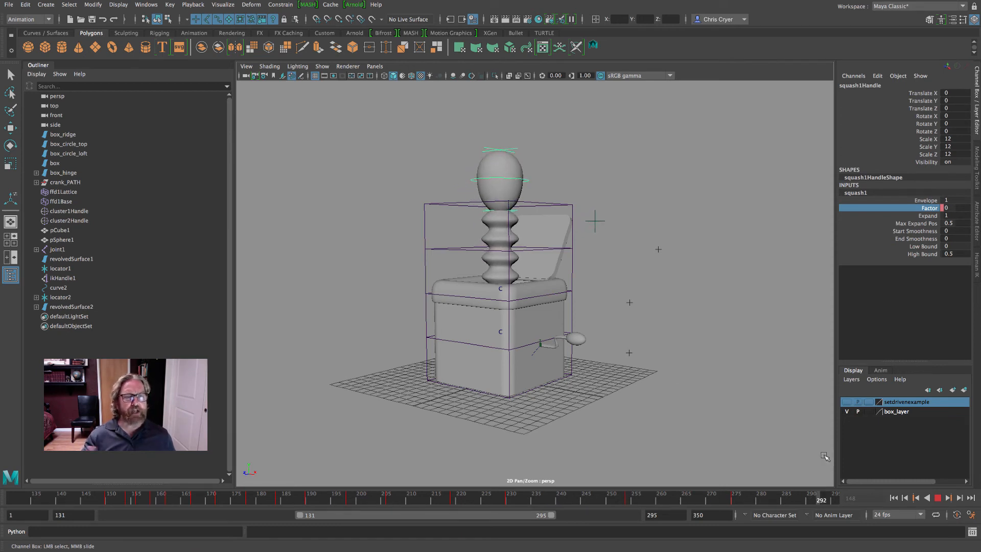
# Step: Replay the jack popping out of the box from frame 149 and review the head's squash and stretch from another angle
pyautogui.click(938, 497)
pyautogui.moveTo(154, 500); pyautogui.dragTo(101, 498)
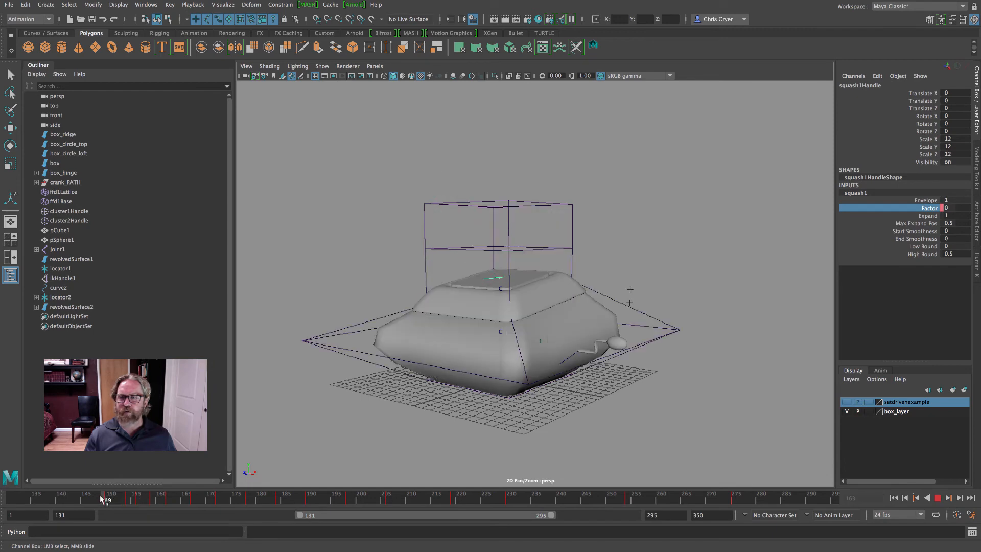
pyautogui.click(938, 498)
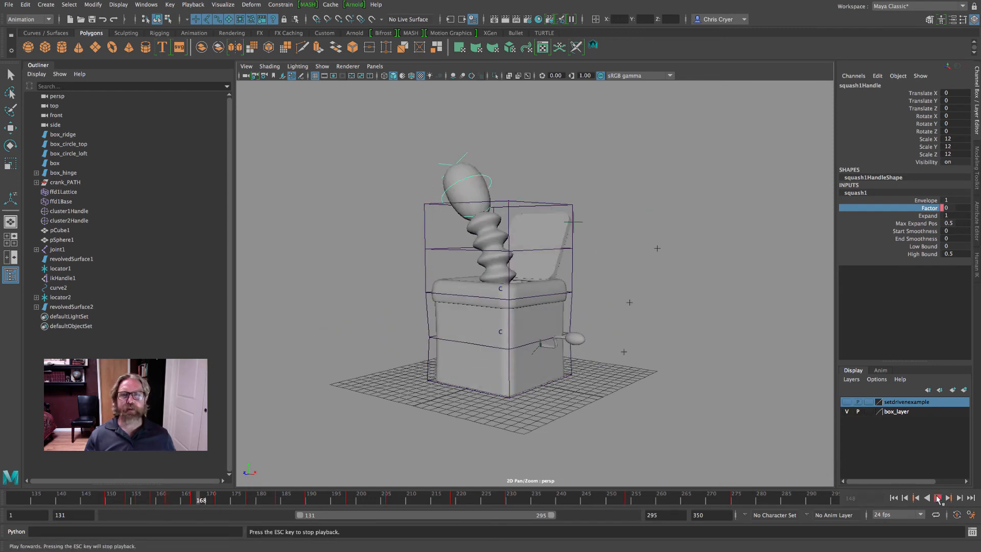
pyautogui.keyDown('alt'); pyautogui.moveTo(595, 348); pyautogui.dragTo(655, 360); pyautogui.keyUp('alt')
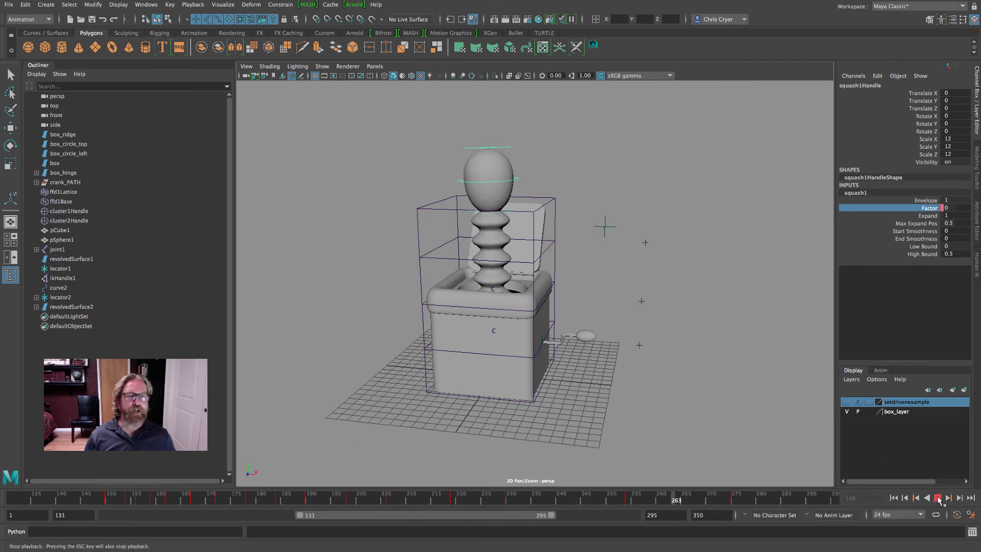
pyautogui.click(938, 498)
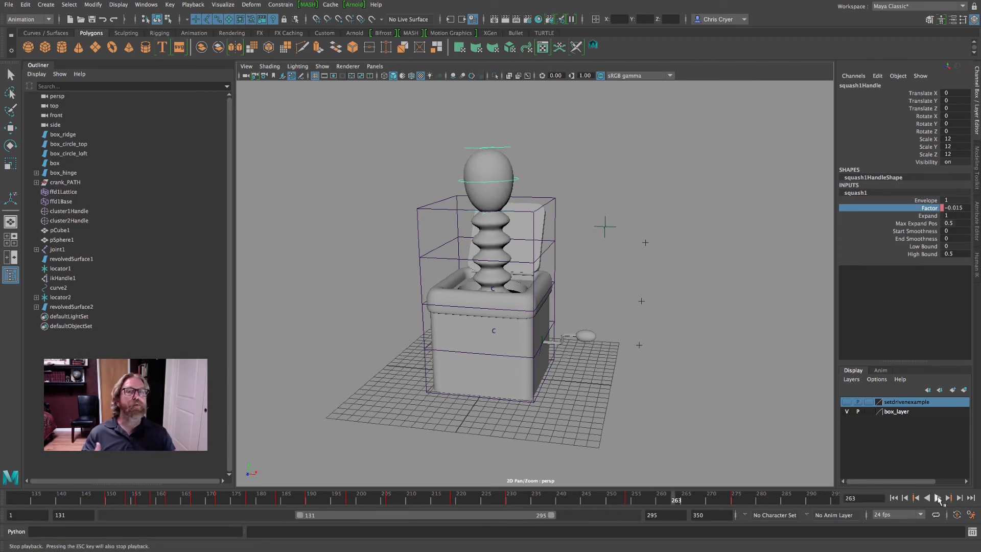
# Step: Select squash1Handle under joint9 and open its animation curves in the Graph Editor
pyautogui.press('w')
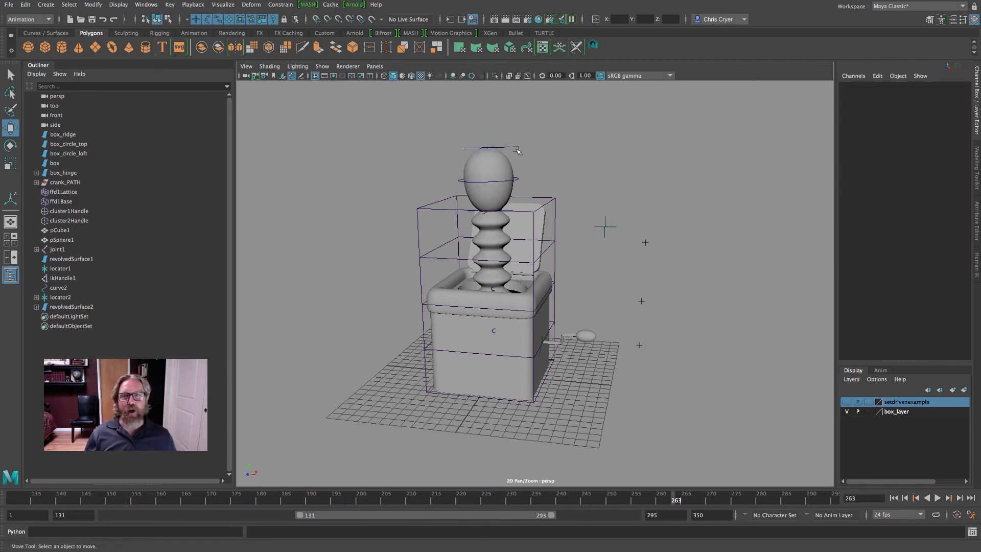
pyautogui.click(496, 159)
pyautogui.click(525, 148)
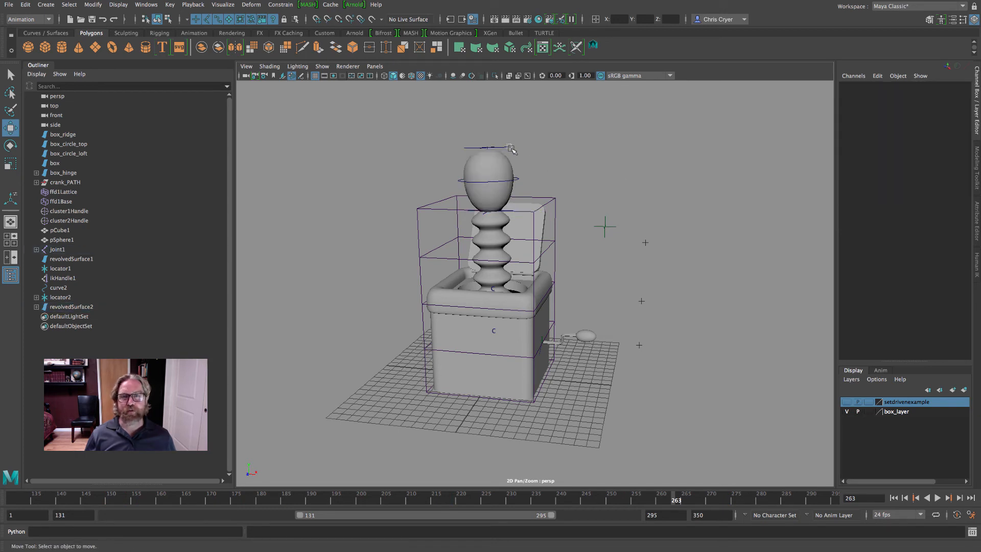
pyautogui.click(508, 146)
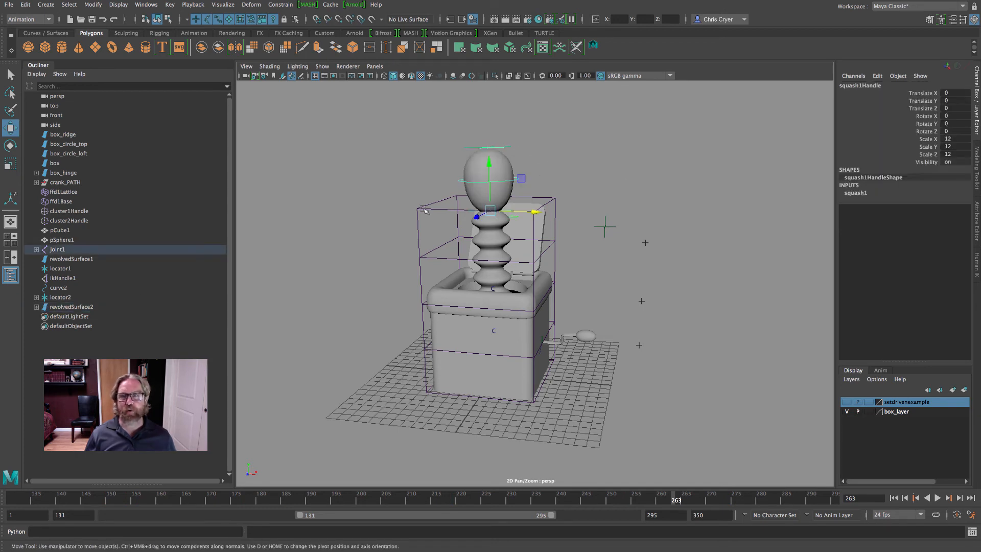
pyautogui.keyDown('shift'); pyautogui.click(36, 250); pyautogui.keyUp('shift')
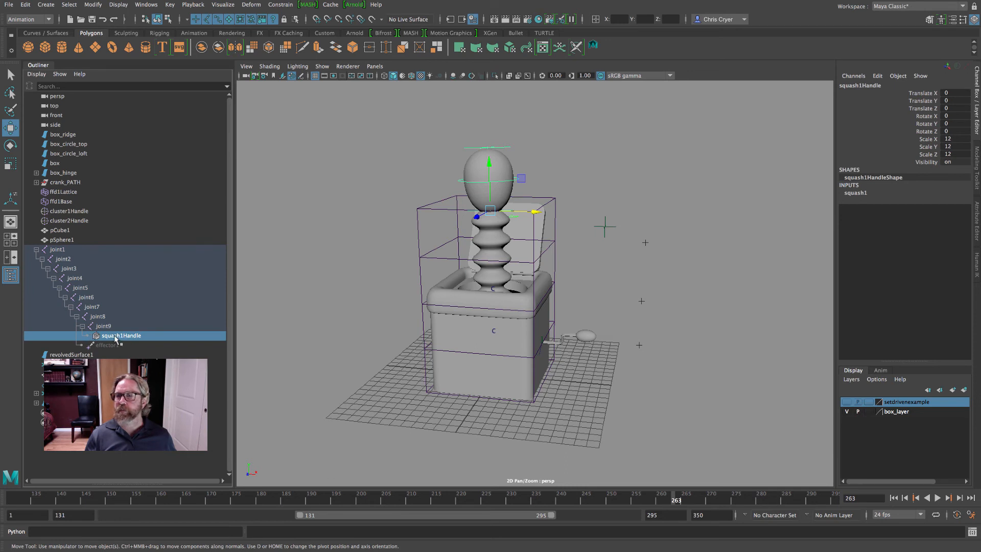
pyautogui.click(146, 5)
pyautogui.moveTo(164, 58)
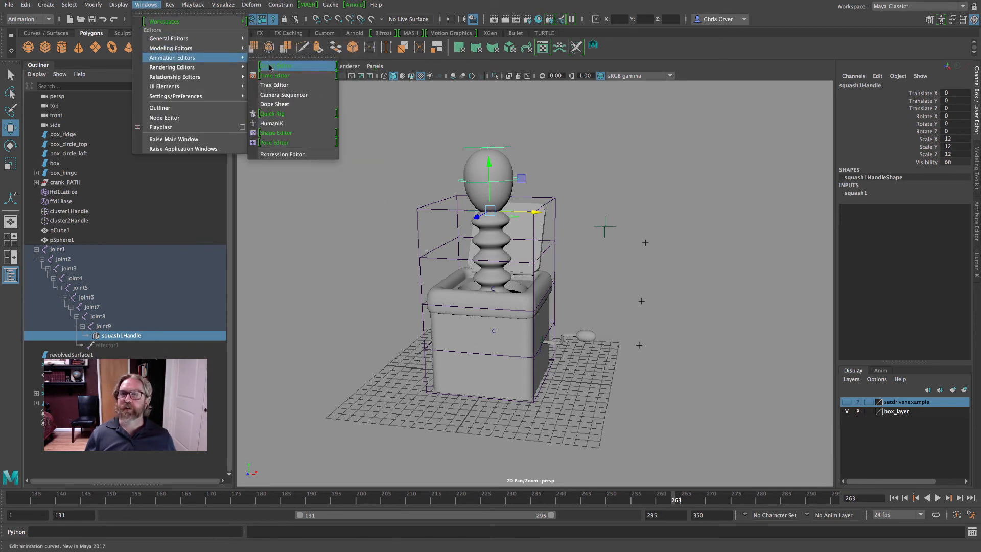
pyautogui.click(278, 65)
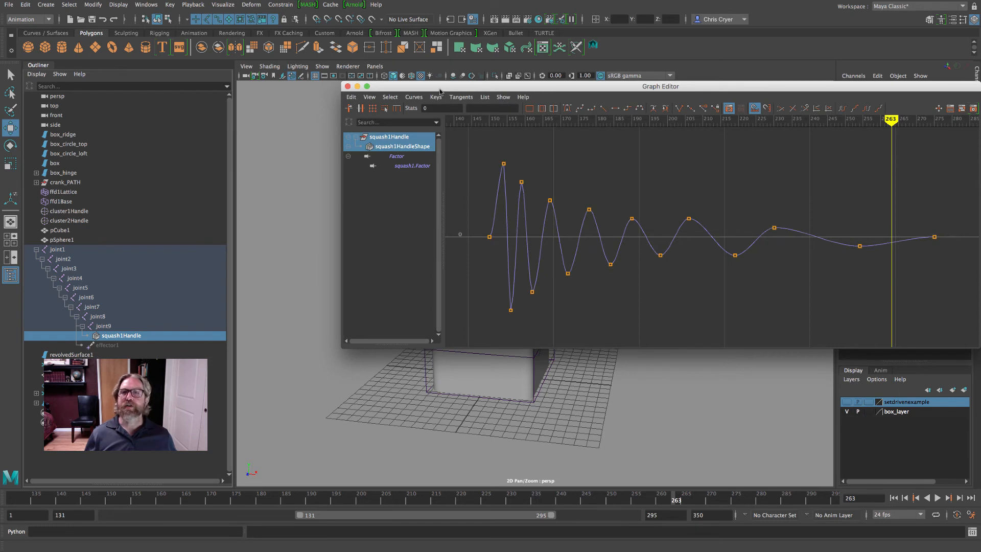
pyautogui.moveTo(435, 87); pyautogui.dragTo(280, 74)
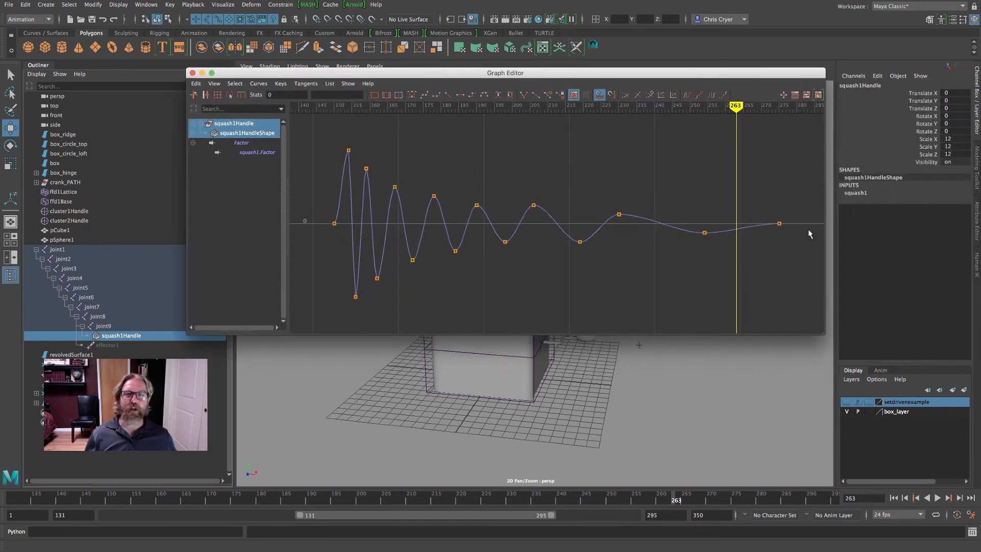
# Step: Raise the Factor curve's second stretch peak slightly and bring the keys at frames 198, 206 and 219 closer to 0, with frame 206 at about 0.025
pyautogui.moveTo(362, 163); pyautogui.dragTo(369, 174)
pyautogui.keyDown('shift'); pyautogui.moveTo(389, 167); pyautogui.dragTo(390, 157, button='middle'); pyautogui.keyUp('shift')
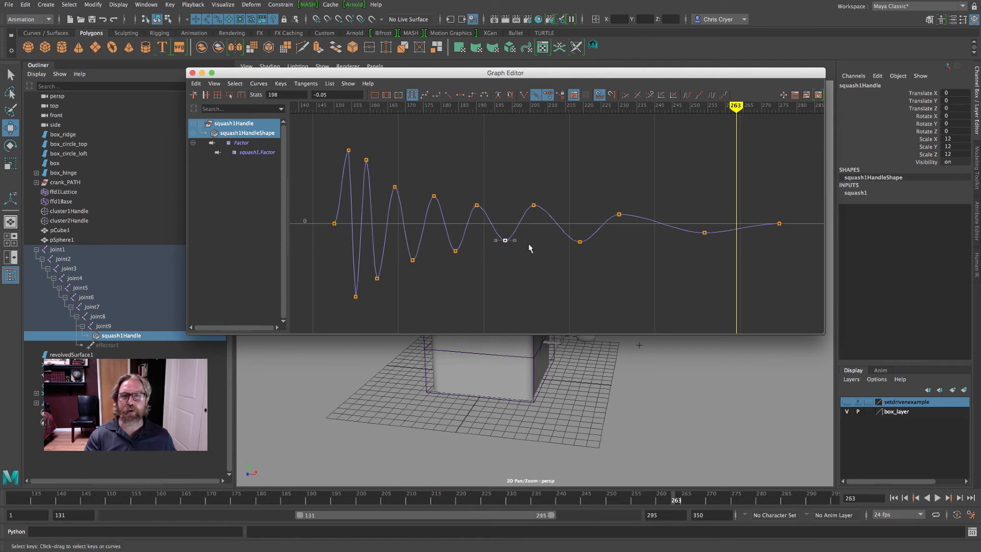
pyautogui.moveTo(522, 196); pyautogui.dragTo(540, 219)
pyautogui.keyDown('shift'); pyautogui.moveTo(540, 218); pyautogui.dragTo(540, 245, button='middle'); pyautogui.keyUp('shift')
pyautogui.moveTo(565, 233); pyautogui.dragTo(605, 247)
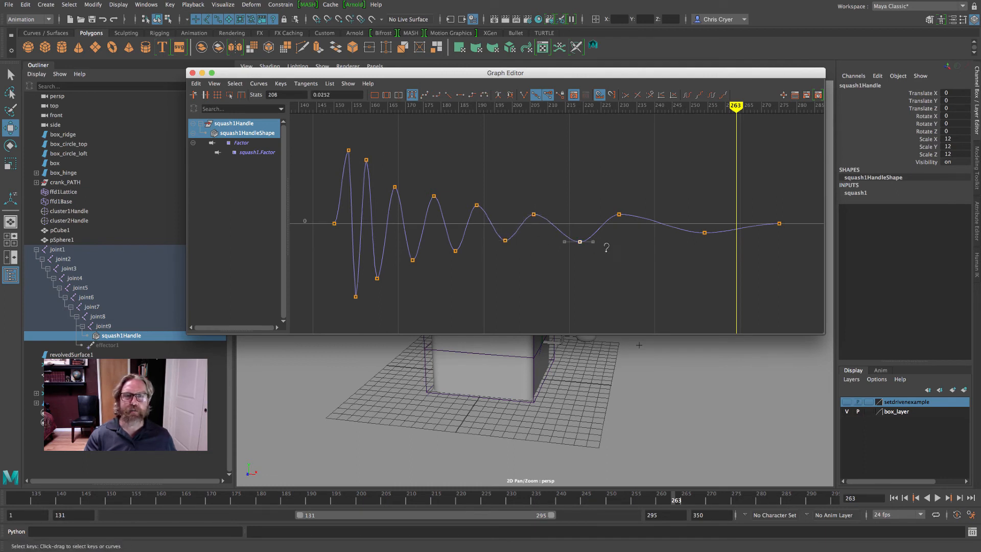
pyautogui.keyDown('shift'); pyautogui.moveTo(606, 247); pyautogui.dragTo(606, 241, button='middle'); pyautogui.keyUp('shift')
# Step: Bring the Factor curve's last squash key at frame 254 closer to 0, undoing the stray move of the frame 230 key
pyautogui.moveTo(612, 203); pyautogui.dragTo(633, 240)
pyautogui.moveTo(633, 241)
pyautogui.keyDown('shift'); pyautogui.mouseDown(button='middle')
pyautogui.moveTo(654, 241)
pyautogui.moveTo(642, 241)
pyautogui.mouseUp(button='middle'); pyautogui.keyUp('shift')
pyautogui.press('super+z')
pyautogui.moveTo(693, 226); pyautogui.dragTo(714, 248)
pyautogui.keyDown('shift'); pyautogui.moveTo(714, 248); pyautogui.dragTo(714, 245, button='middle'); pyautogui.keyUp('shift')
pyautogui.click(705, 261)
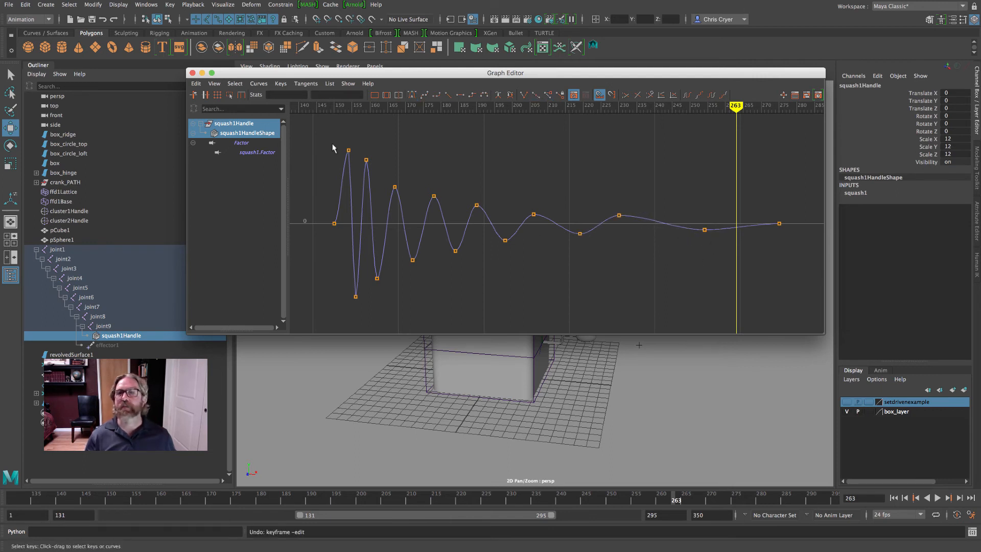
# Step: Shift all keys of the Factor curve 3 frames later so the last one lands on frame 278, and close the Graph Editor
pyautogui.moveTo(410, 209); pyautogui.dragTo(803, 309)
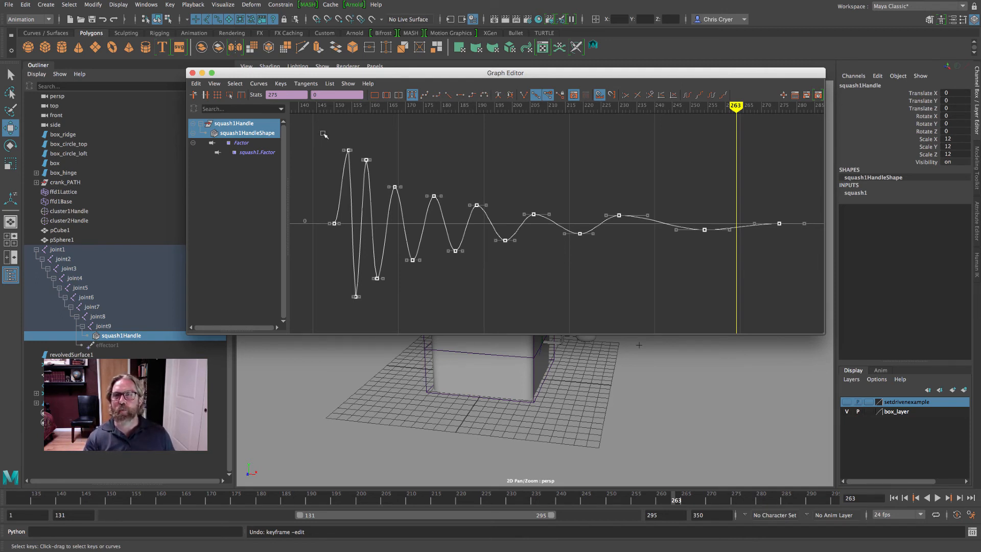
pyautogui.keyDown('shift'); pyautogui.moveTo(321, 130); pyautogui.dragTo(333, 132, button='middle'); pyautogui.keyUp('shift')
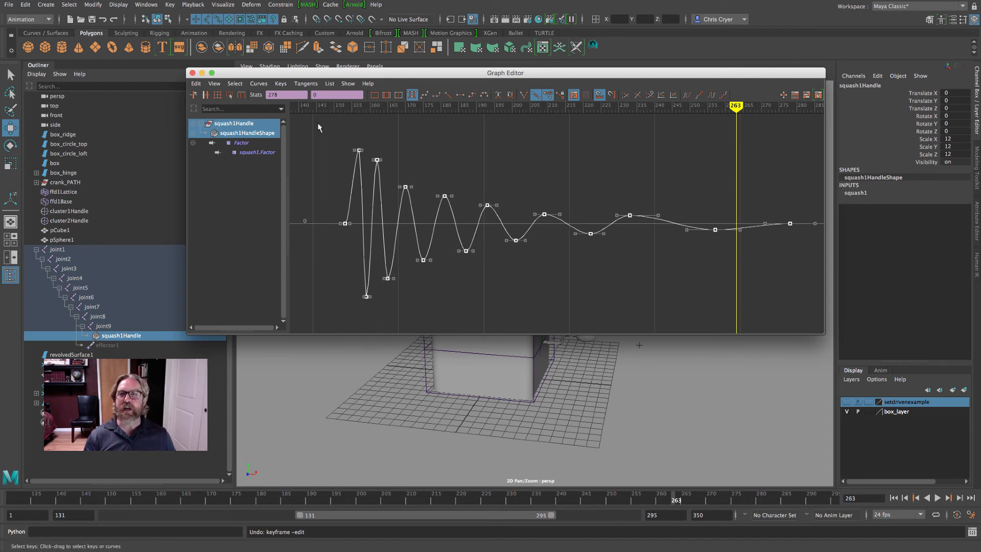
pyautogui.click(192, 73)
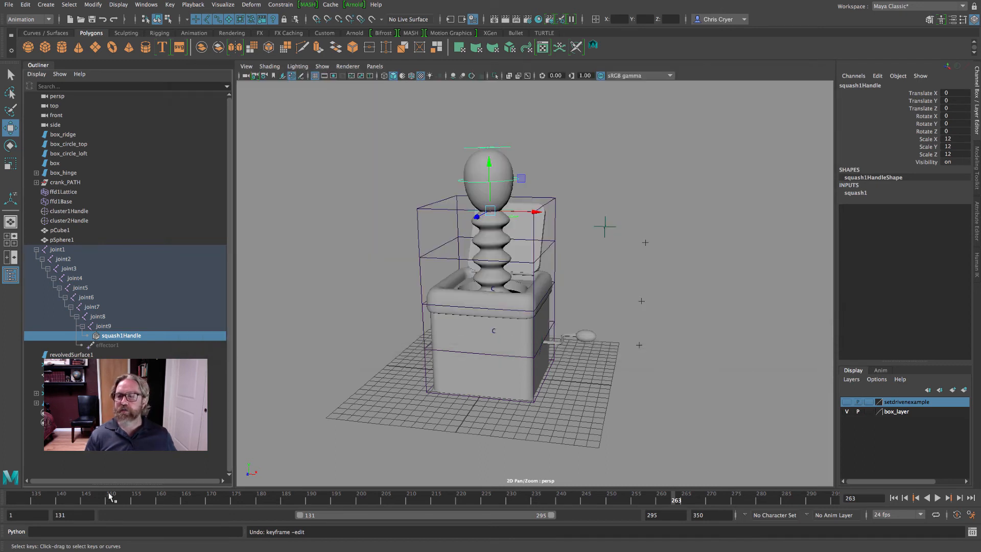
# Step: Play the animation from around frame 150 to review the timing of the shifted squash and stretch
pyautogui.click(110, 497)
pyautogui.click(937, 497)
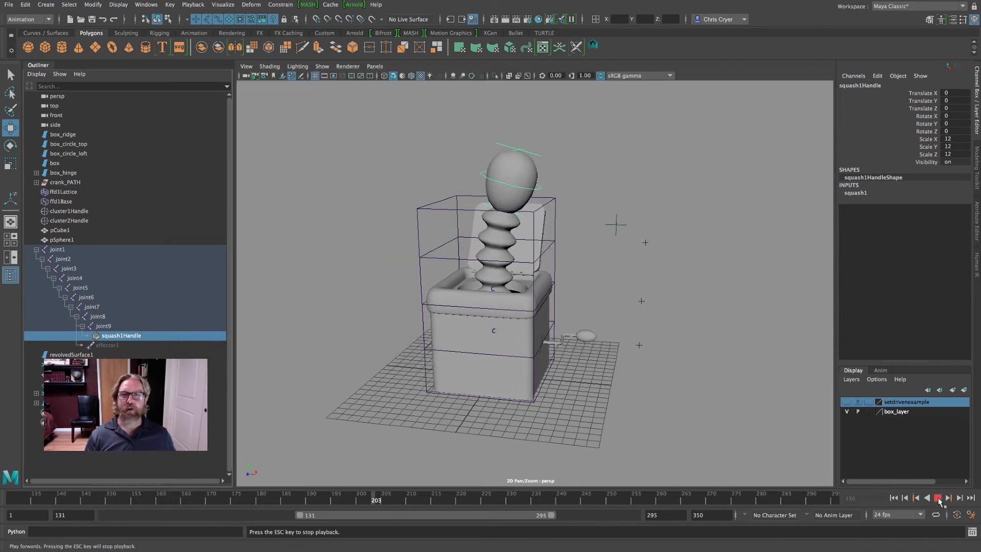
pyautogui.press('Escape')
pyautogui.click(140, 499)
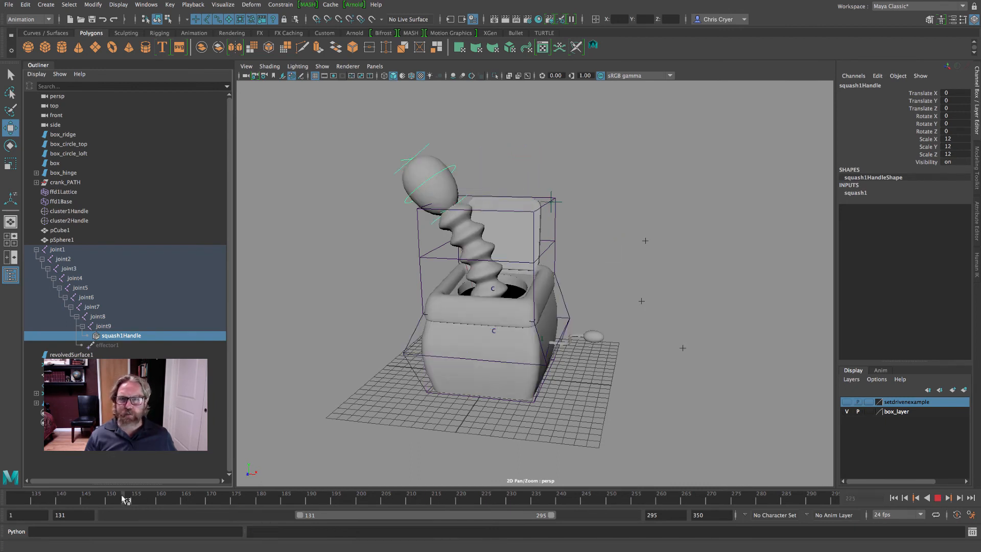
pyautogui.click(938, 497)
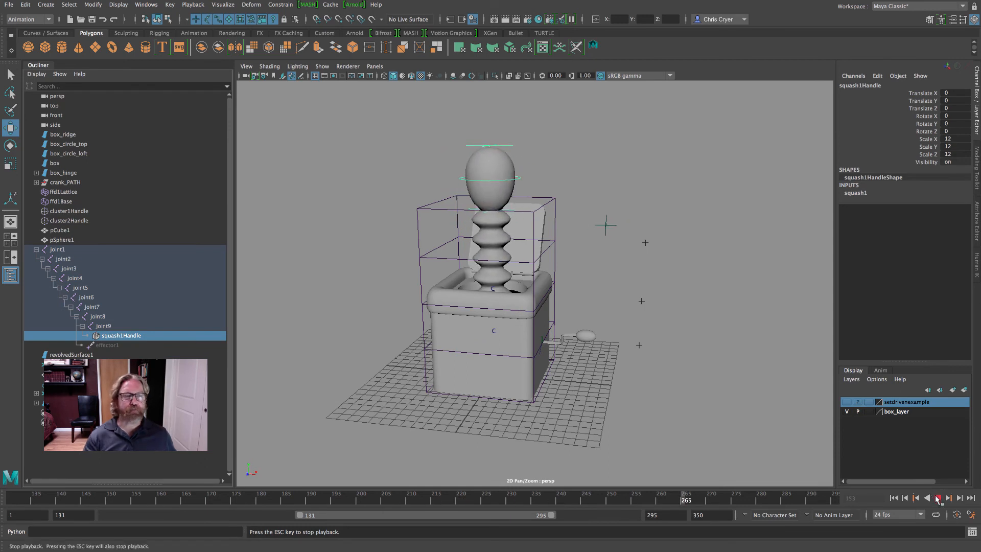
pyautogui.click(937, 497)
# Step: Show only the NURBS surfaces in the viewport and turn on wireframe on shaded
pyautogui.click(737, 394)
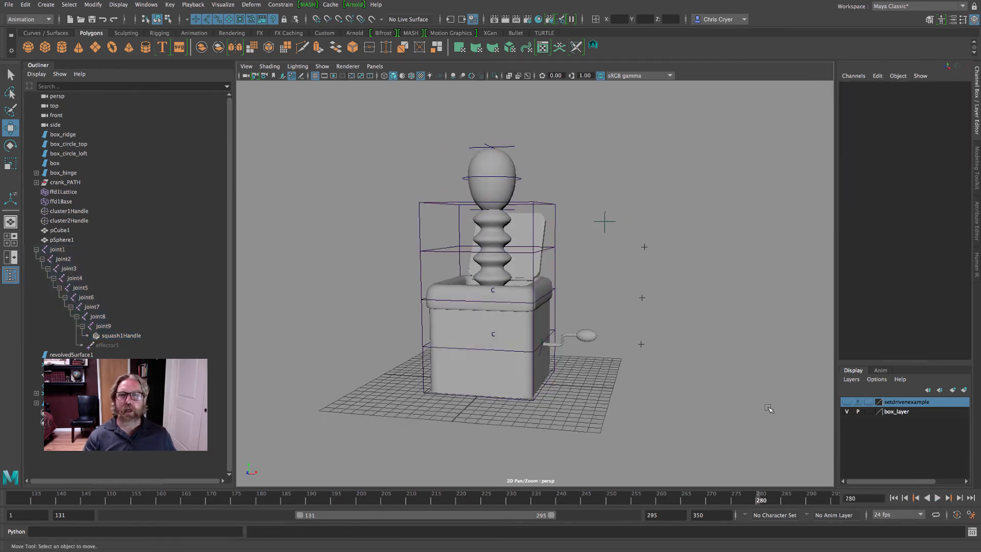
pyautogui.click(321, 66)
pyautogui.click(333, 105)
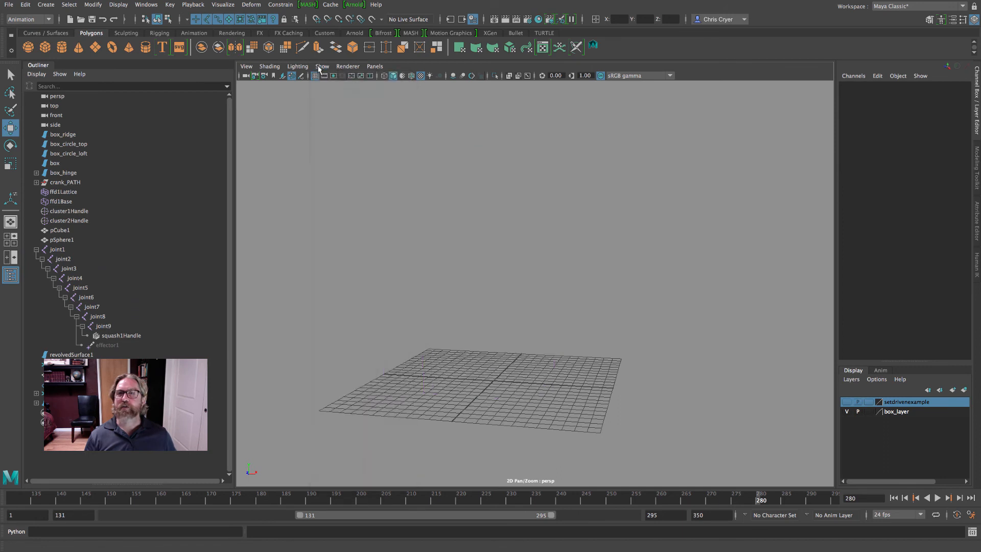
pyautogui.click(321, 66)
pyautogui.click(366, 128)
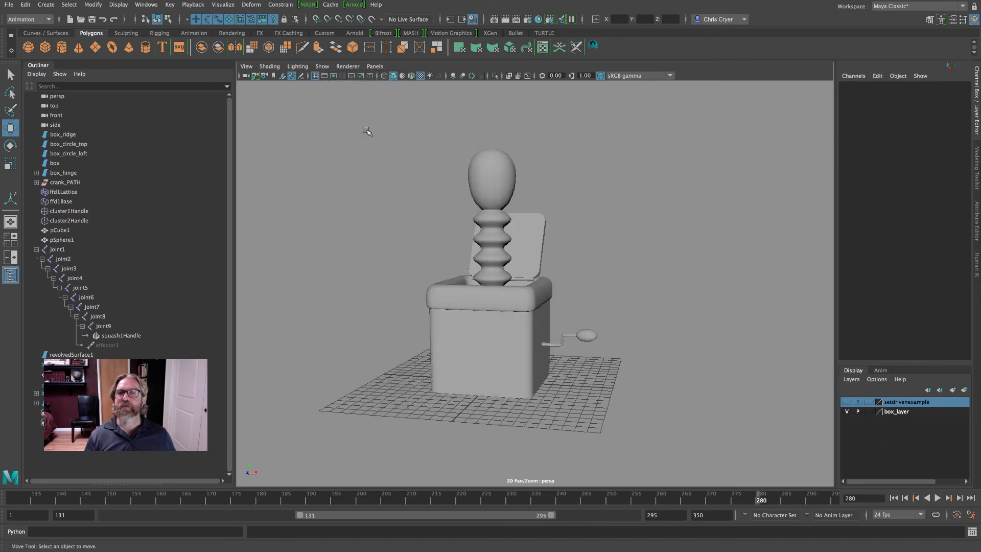
pyautogui.click(412, 76)
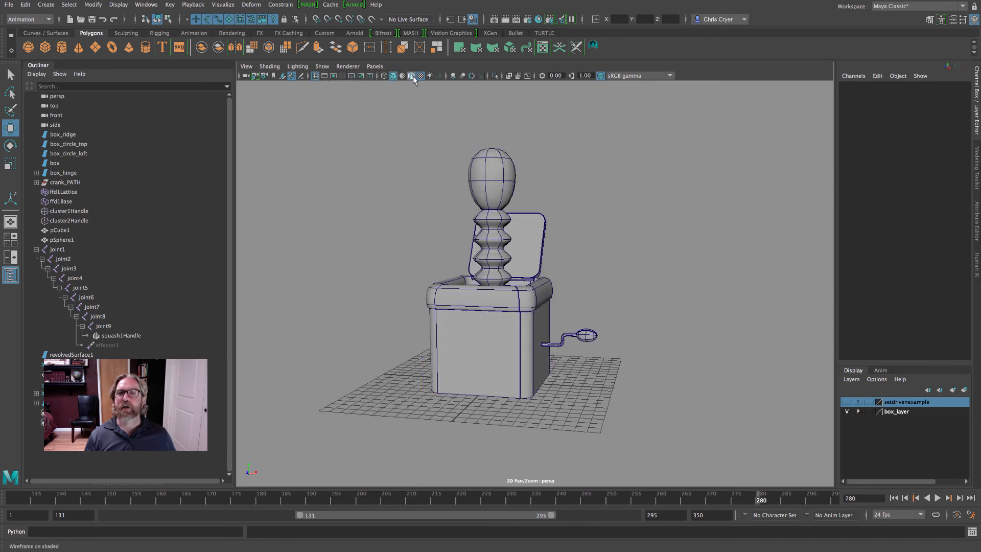
# Step: Expand the playback range to cover frames 1 to 350
pyautogui.click(563, 342)
pyautogui.keyDown('alt'); pyautogui.moveTo(628, 339); pyautogui.dragTo(639, 339); pyautogui.keyUp('alt')
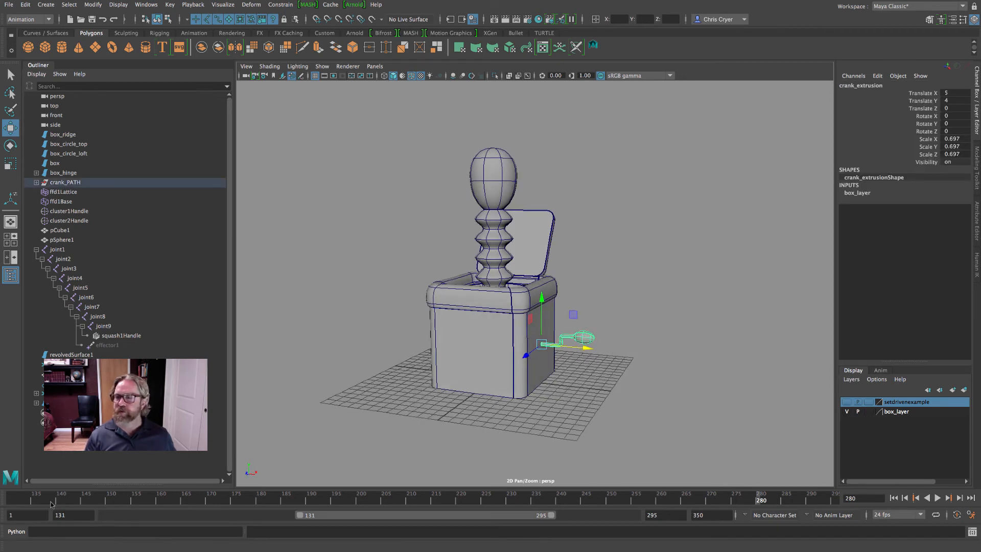
pyautogui.moveTo(299, 515); pyautogui.dragTo(105, 515)
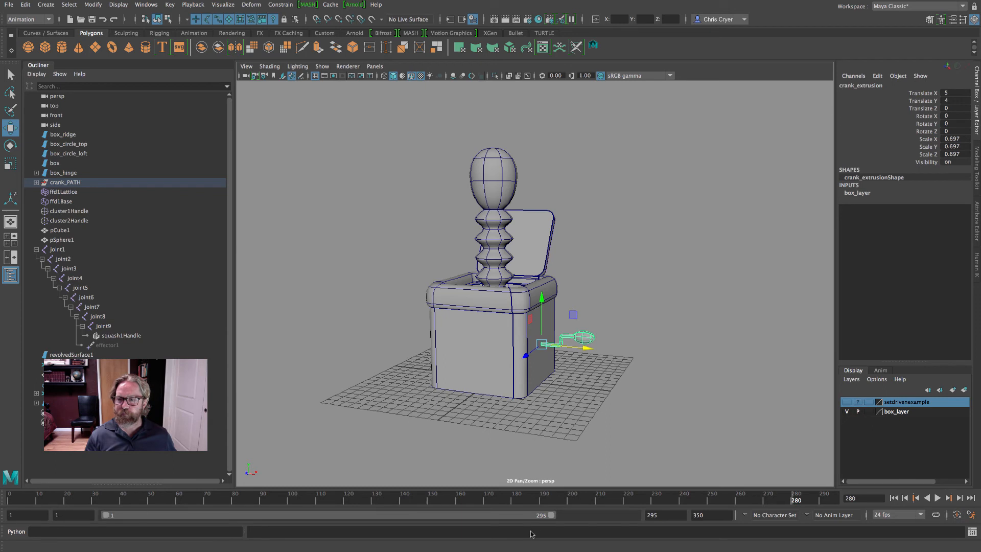
pyautogui.moveTo(550, 516); pyautogui.dragTo(633, 515)
# Step: Hide the jack, revolvedSurface2, at frame 149 by setting its Visibility to off and keying it
pyautogui.moveTo(42, 500)
pyautogui.mouseDown()
pyautogui.moveTo(1, 499)
pyautogui.moveTo(355, 500)
pyautogui.mouseUp()
pyautogui.click(492, 280)
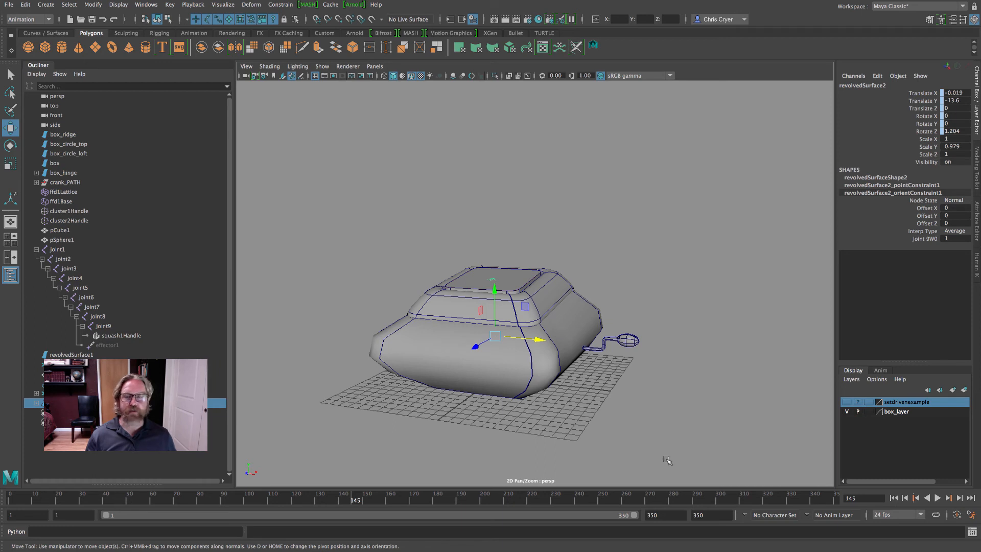
pyautogui.moveTo(357, 501)
pyautogui.mouseDown()
pyautogui.moveTo(407, 502)
pyautogui.moveTo(362, 499)
pyautogui.mouseUp()
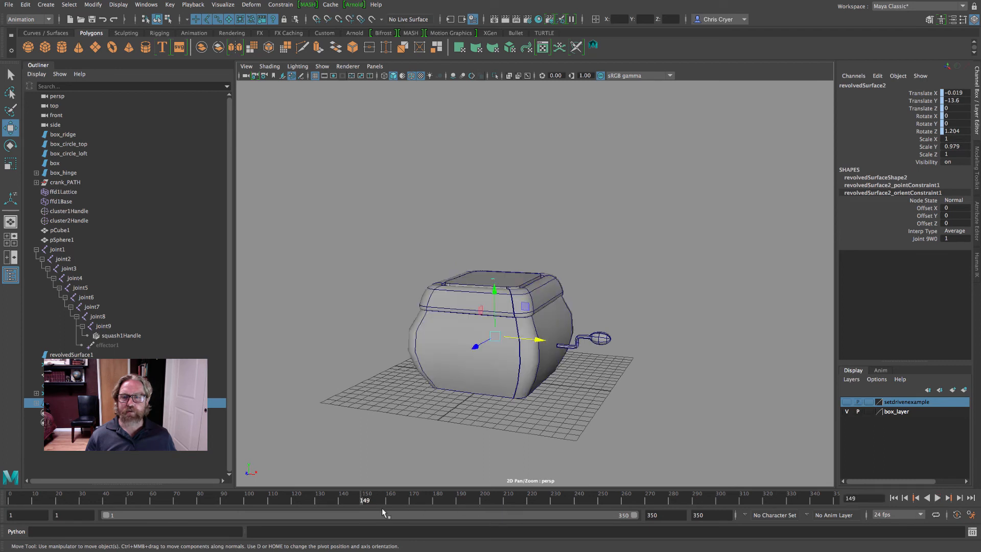
pyautogui.click(949, 162)
pyautogui.write('o')
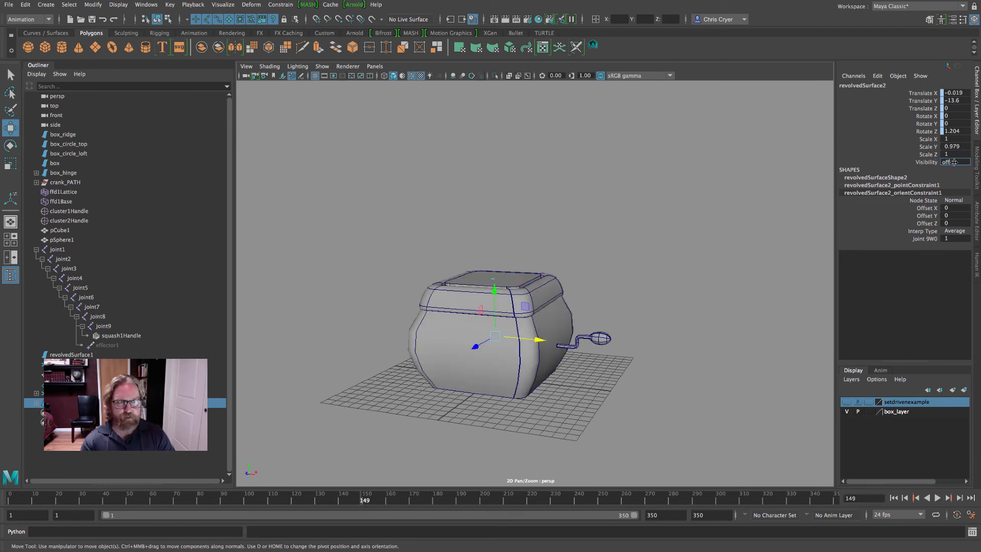
pyautogui.press('Return')
pyautogui.click(918, 162)
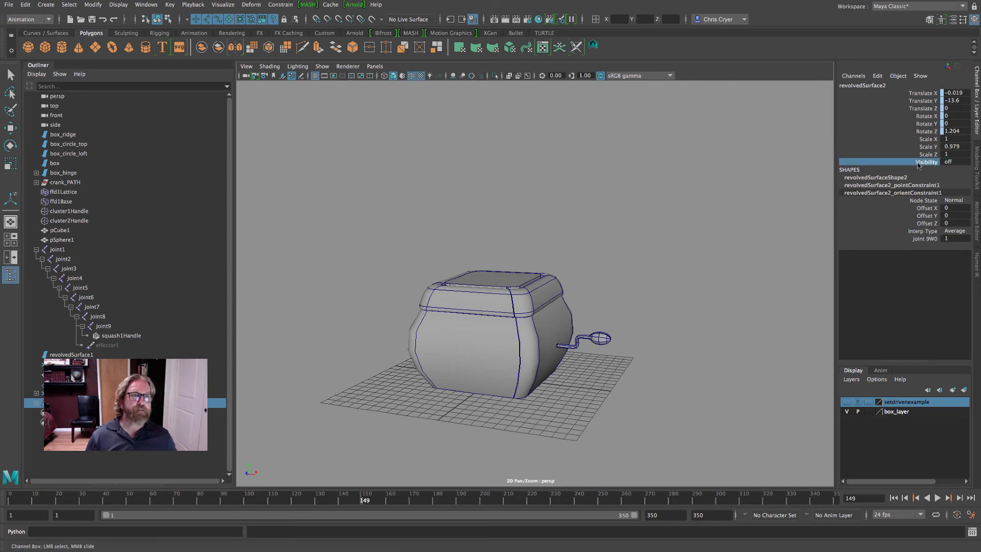
pyautogui.rightClick(918, 162)
pyautogui.click(919, 185)
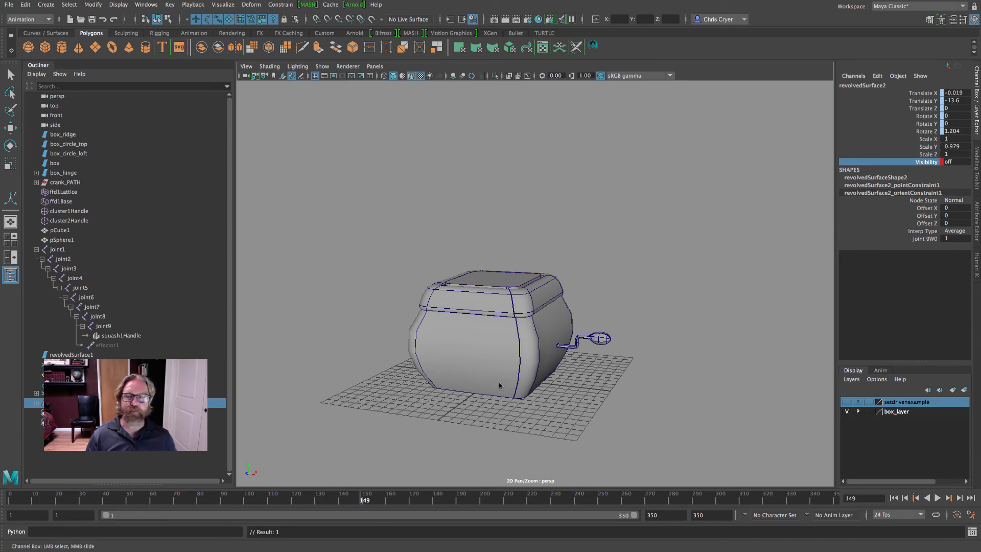
# Step: Set revolvedSurface2's Visibility to on at frame 150, key that channel, and play back the animation
pyautogui.moveTo(361, 501); pyautogui.dragTo(362, 500)
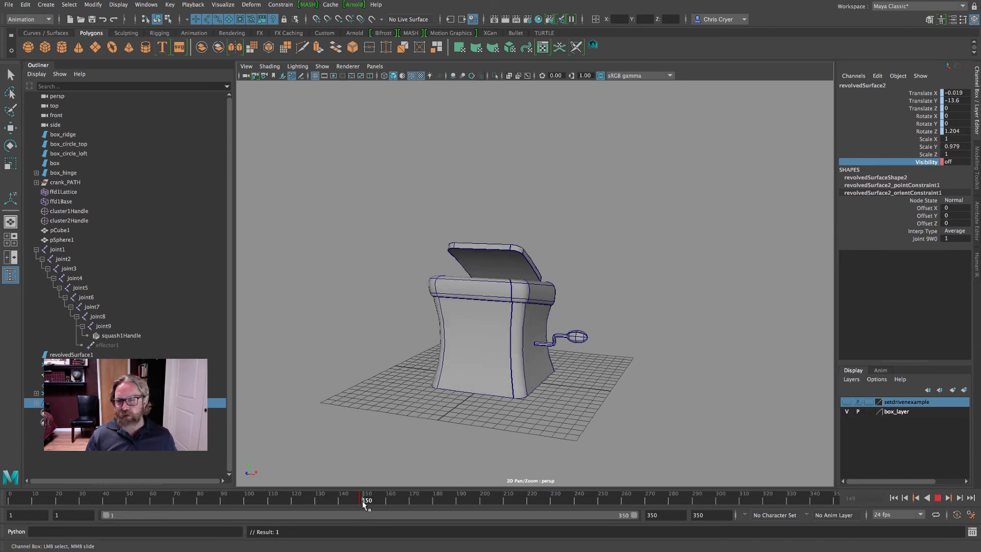
pyautogui.click(956, 162)
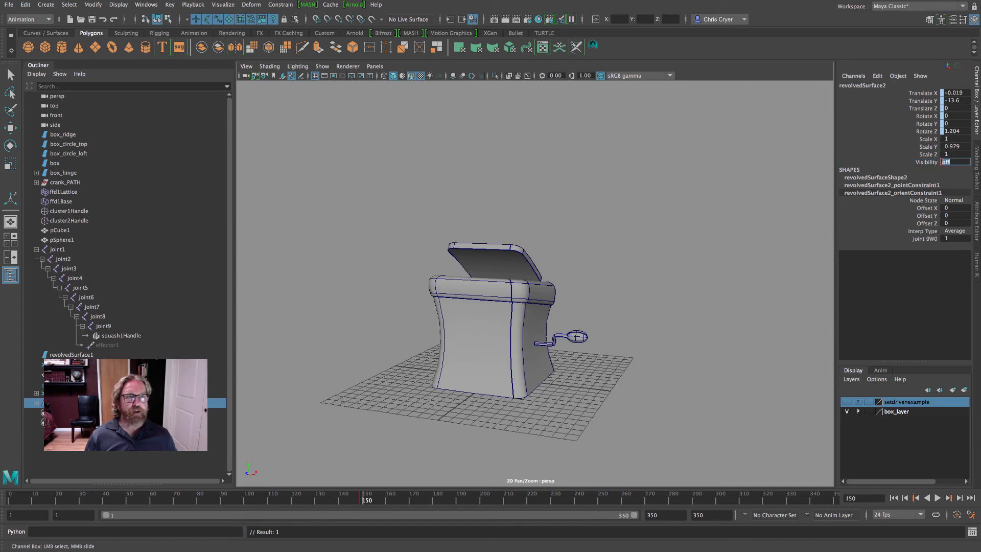
pyautogui.write('on')
pyautogui.press('Return')
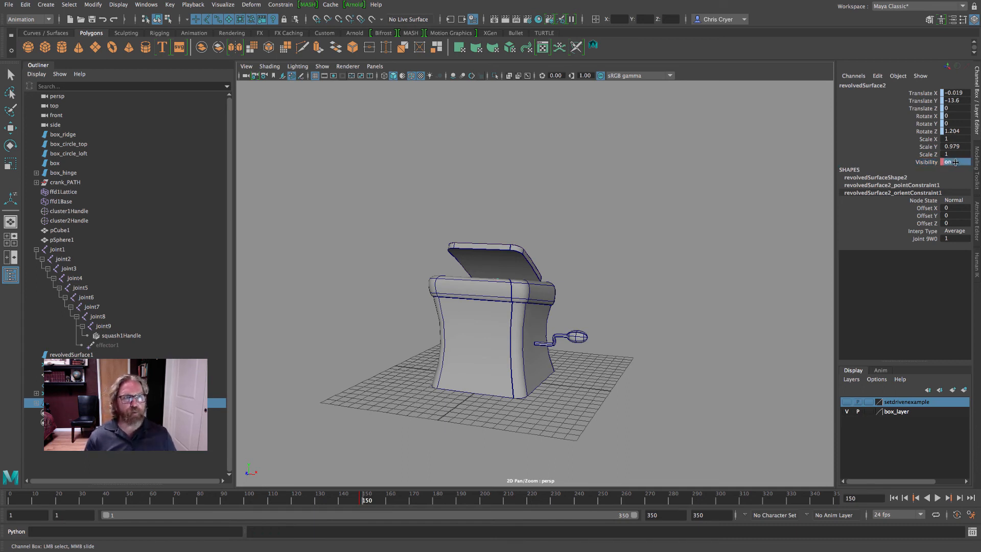
pyautogui.click(926, 162)
pyautogui.rightClick(924, 163)
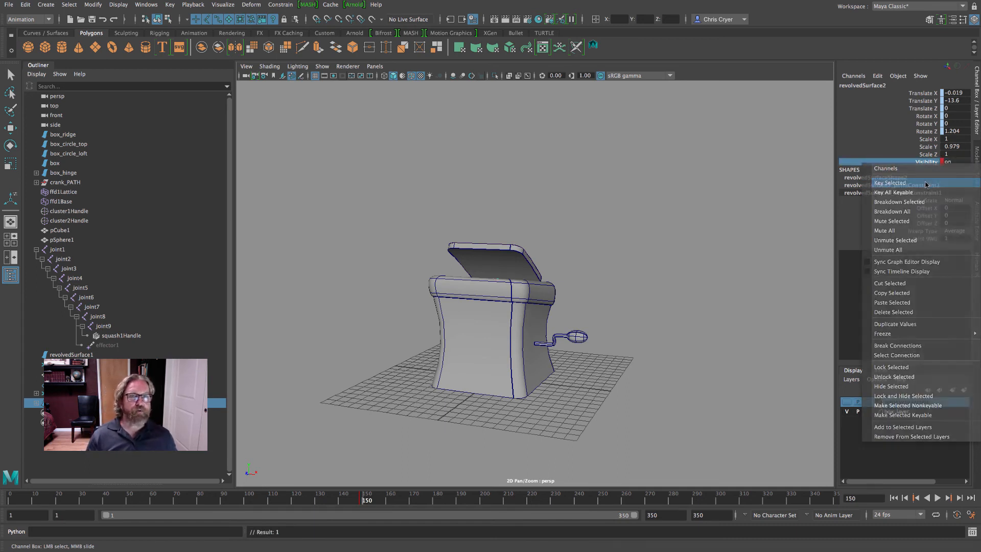
pyautogui.click(889, 182)
pyautogui.hotkey('alt', 'v')
pyautogui.moveTo(286, 498); pyautogui.dragTo(244, 493)
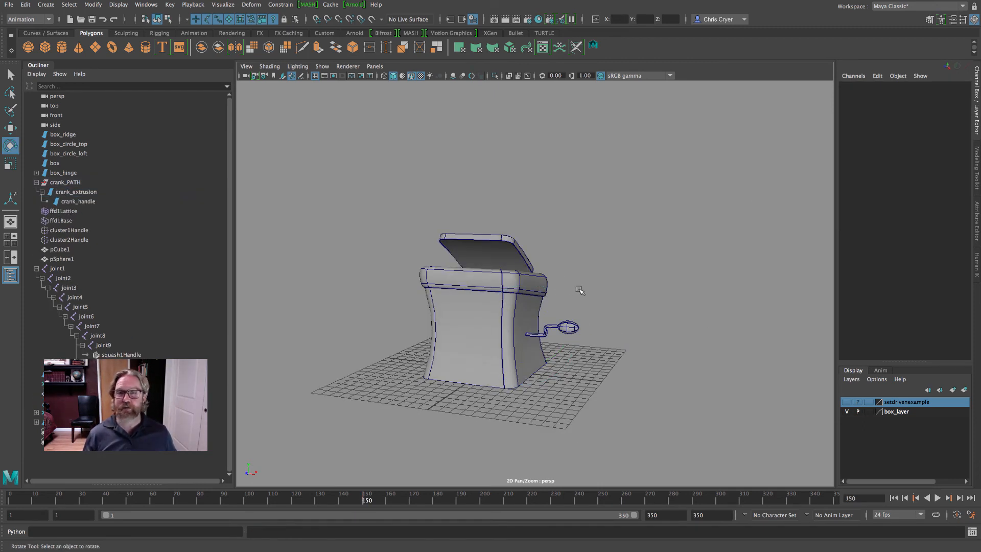
# Step: Key only the Rotate X channel of crank_extrusion at 0 on frame 1
pyautogui.click(561, 339)
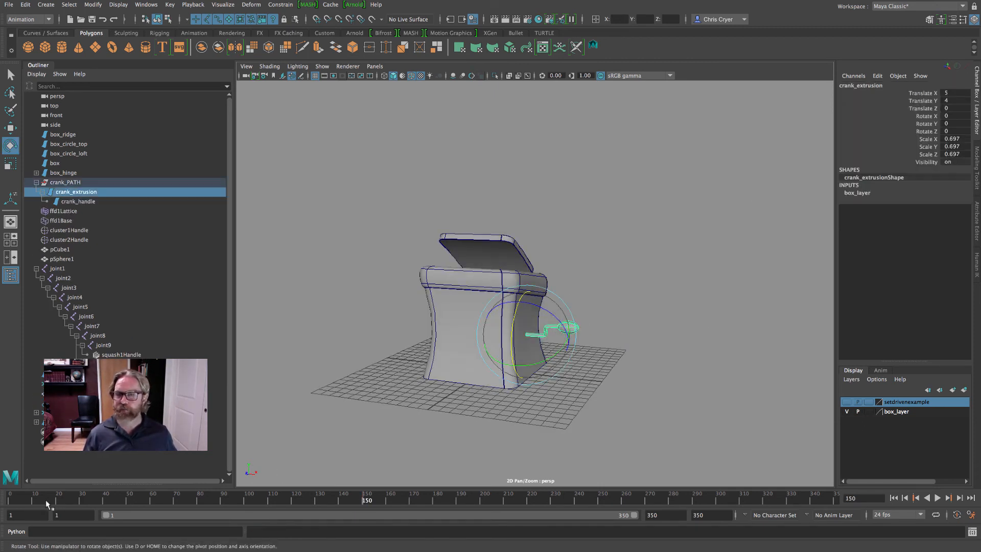
pyautogui.click(14, 499)
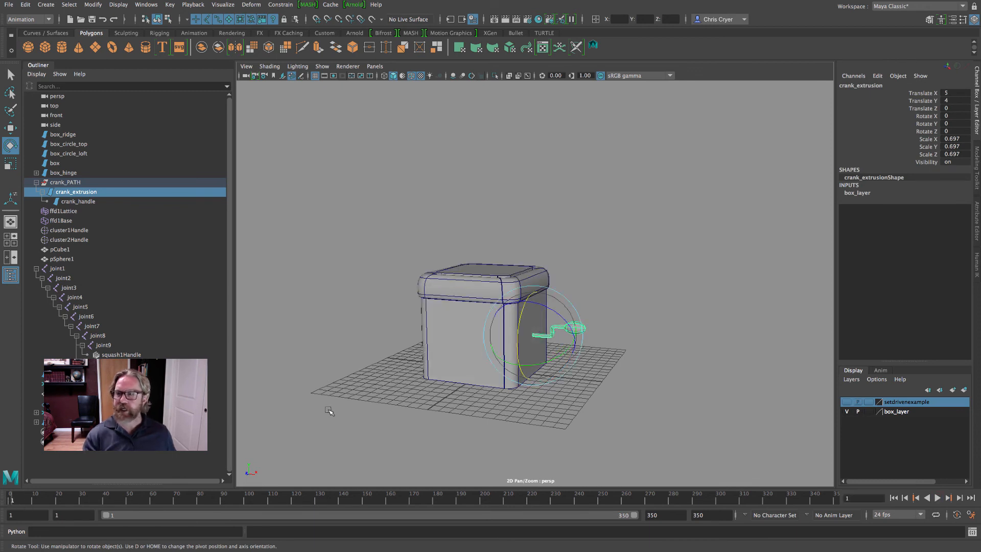
pyautogui.press('s')
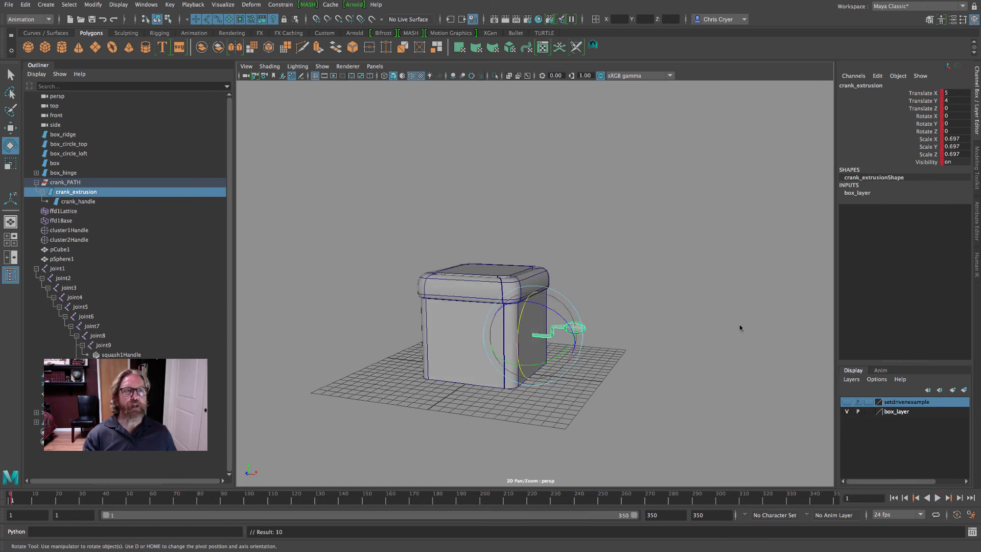
pyautogui.hotkey('ctrl', 'z')
pyautogui.click(927, 116)
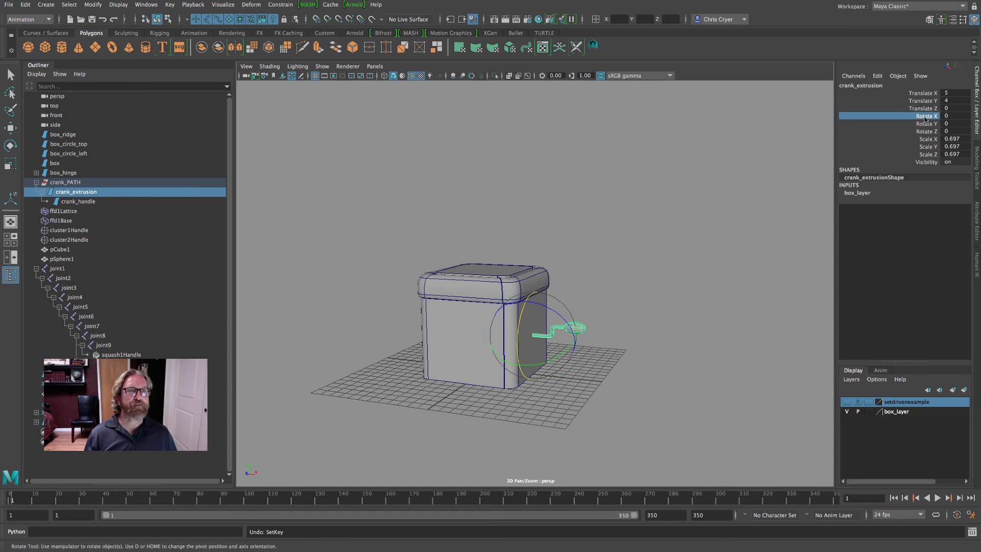
pyautogui.rightClick(924, 119)
pyautogui.click(919, 136)
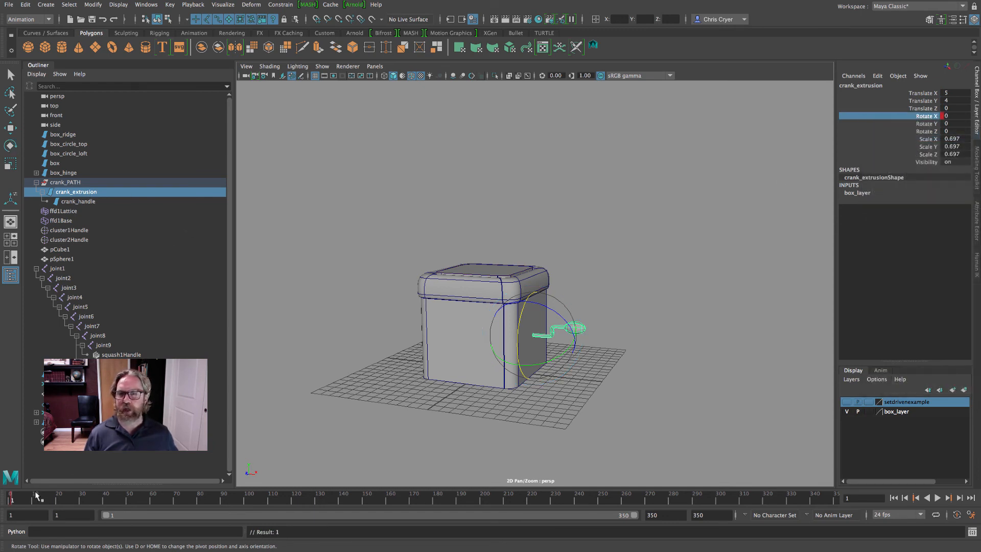
# Step: Set crank_extrusion's Rotate X to 100 at frame 149 and key that channel
pyautogui.moveTo(36, 494)
pyautogui.mouseDown()
pyautogui.moveTo(385, 503)
pyautogui.moveTo(363, 506)
pyautogui.mouseUp()
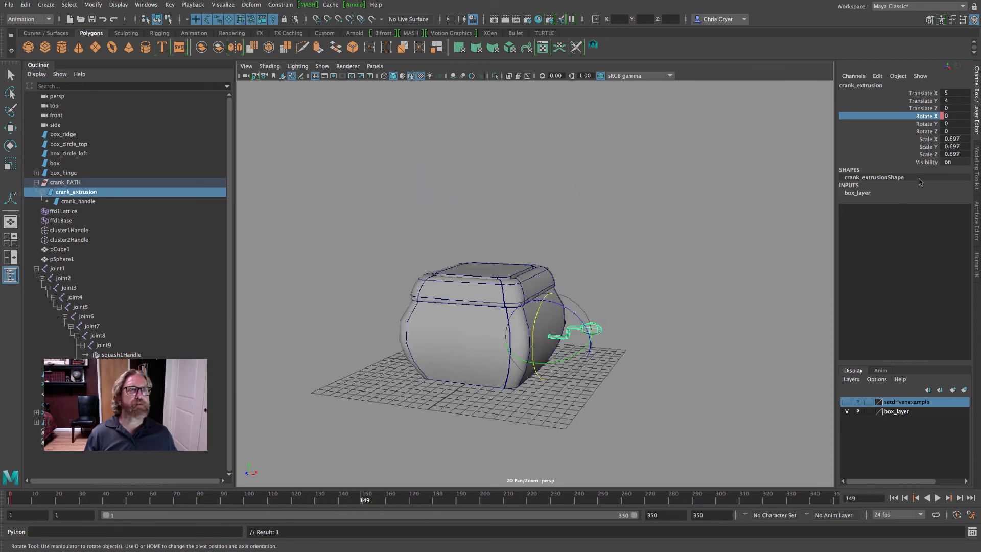
pyautogui.doubleClick(955, 115)
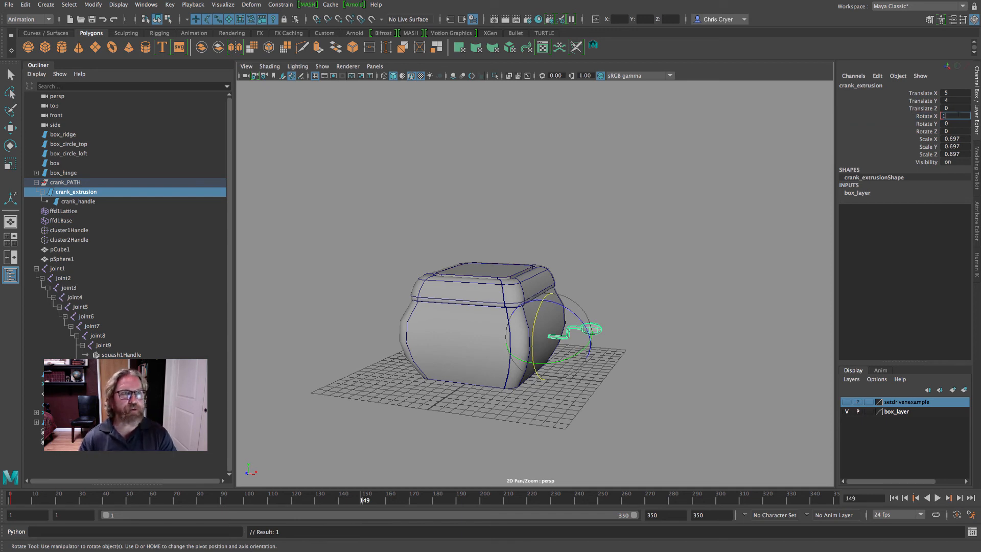
pyautogui.write('100')
pyautogui.press('Return')
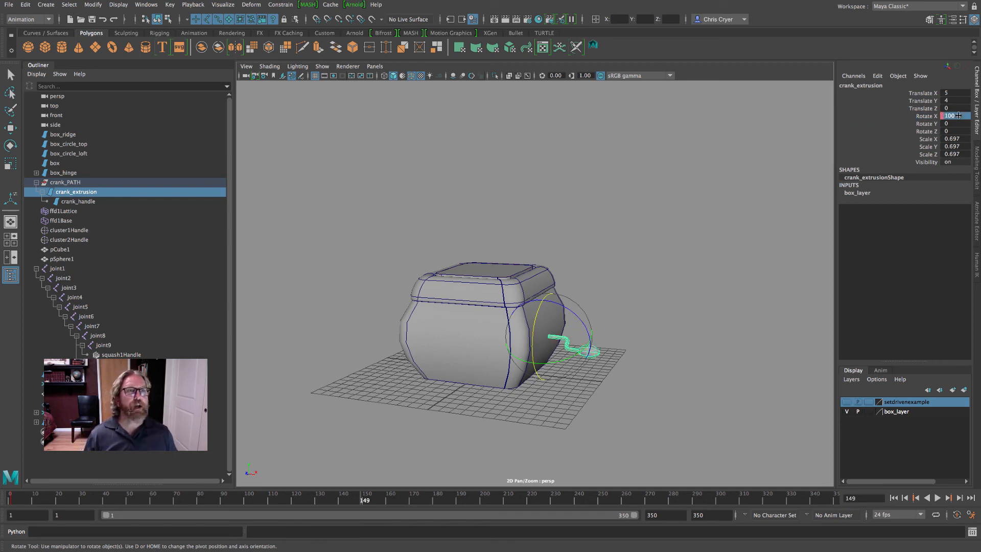
pyautogui.click(926, 117)
pyautogui.rightClick(927, 118)
pyautogui.click(879, 131)
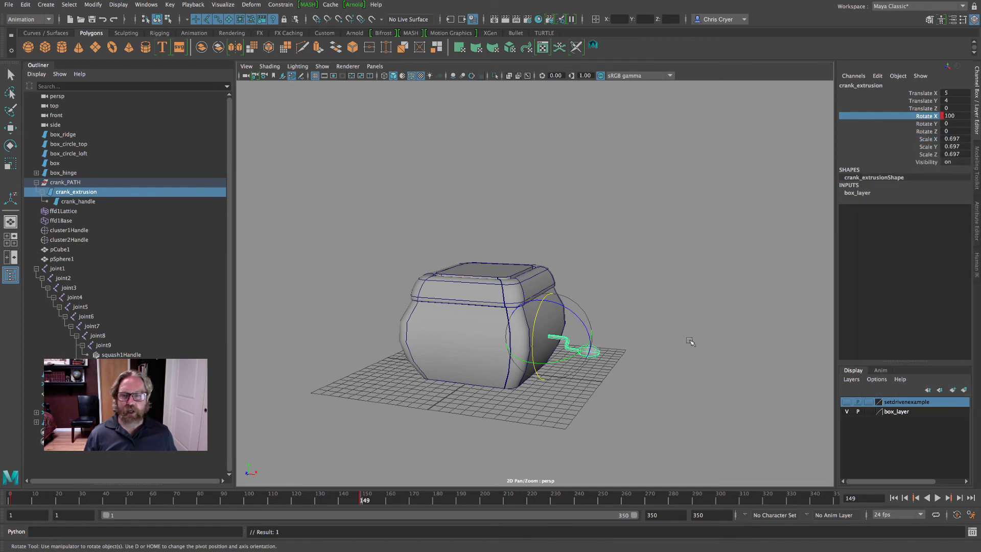
# Step: Change the value of crank_extrusion's Rotate X key at frame 149 to 1000 in the Graph Editor
pyautogui.click(483, 502)
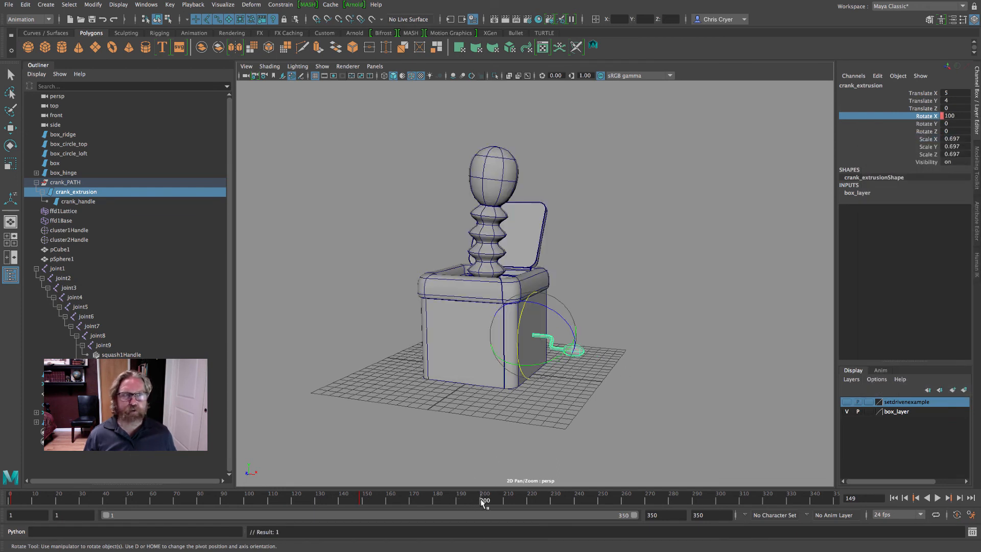
pyautogui.doubleClick(960, 116)
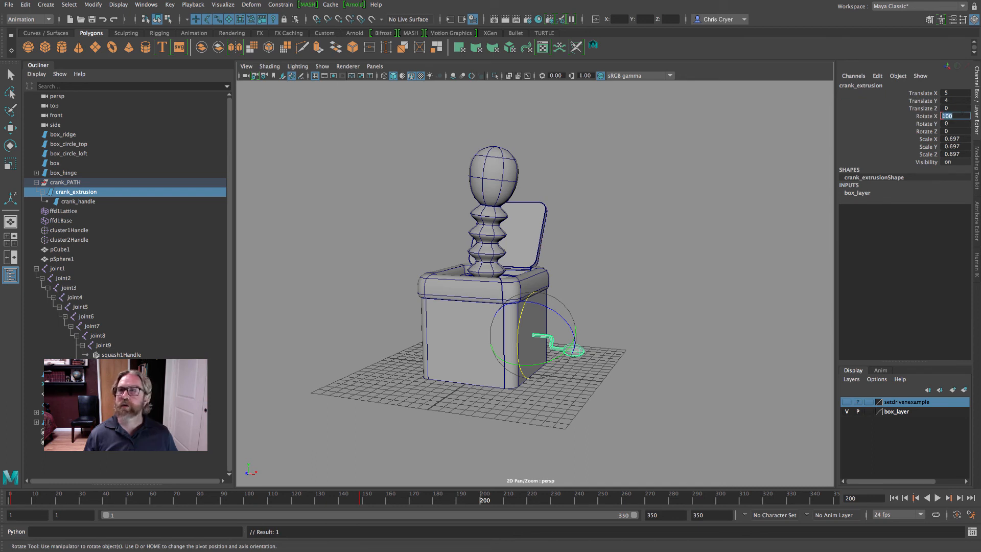
pyautogui.click(146, 4)
pyautogui.moveTo(204, 67)
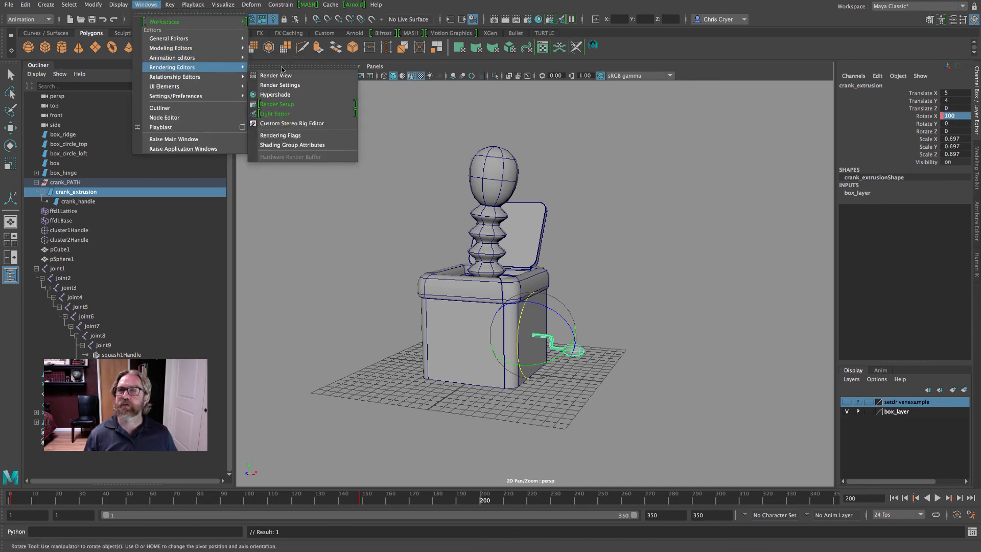
pyautogui.click(278, 65)
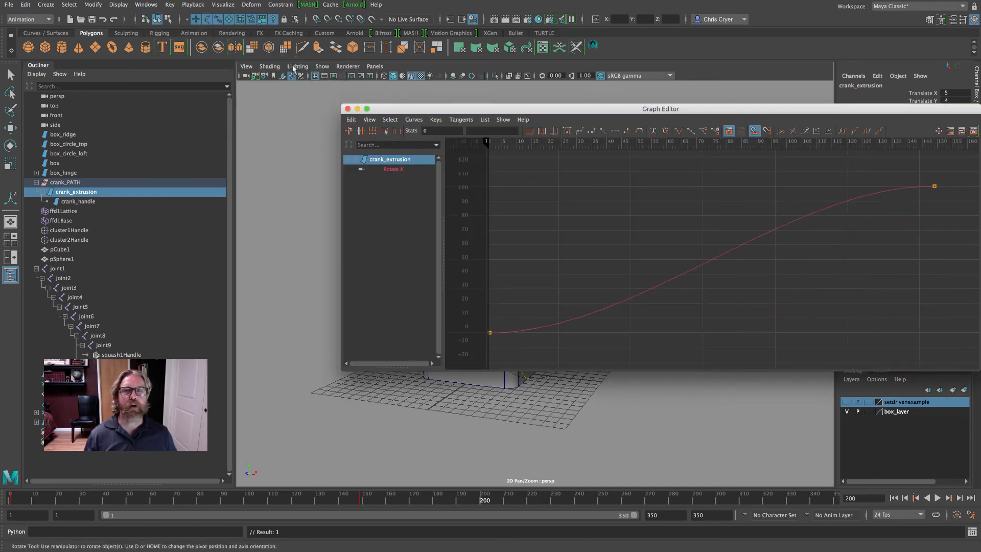
pyautogui.moveTo(918, 169); pyautogui.dragTo(951, 210)
pyautogui.moveTo(485, 131); pyautogui.dragTo(462, 131)
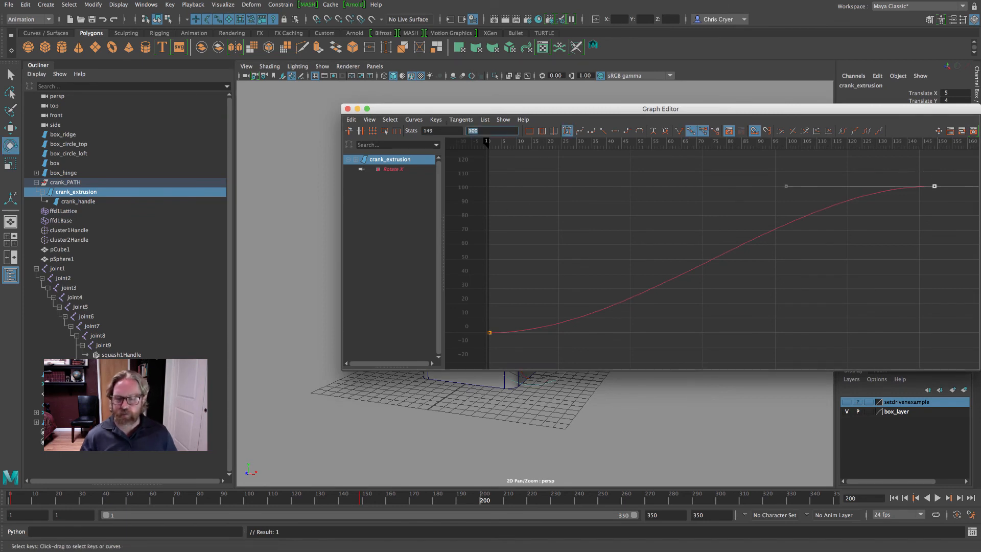
pyautogui.write('1000')
pyautogui.press('Return')
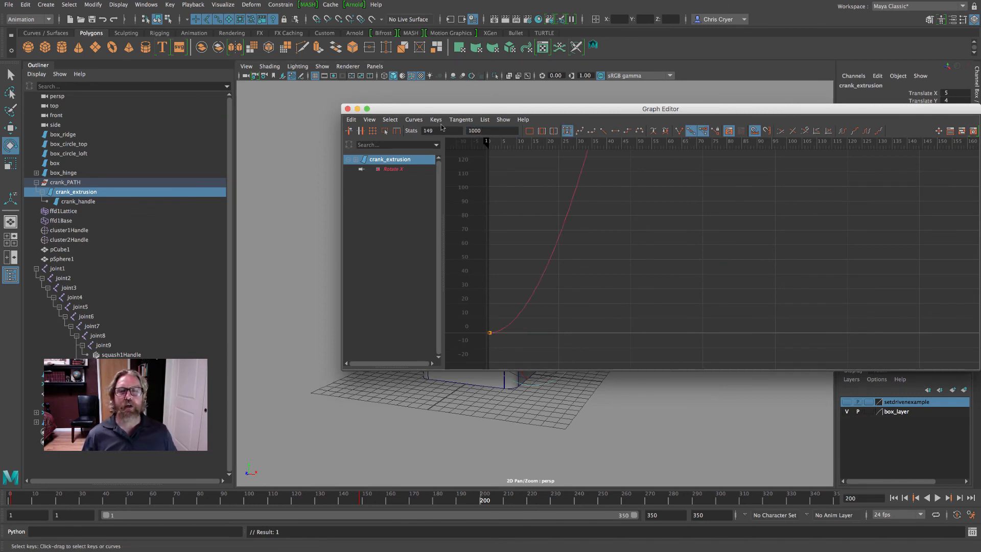
pyautogui.click(347, 109)
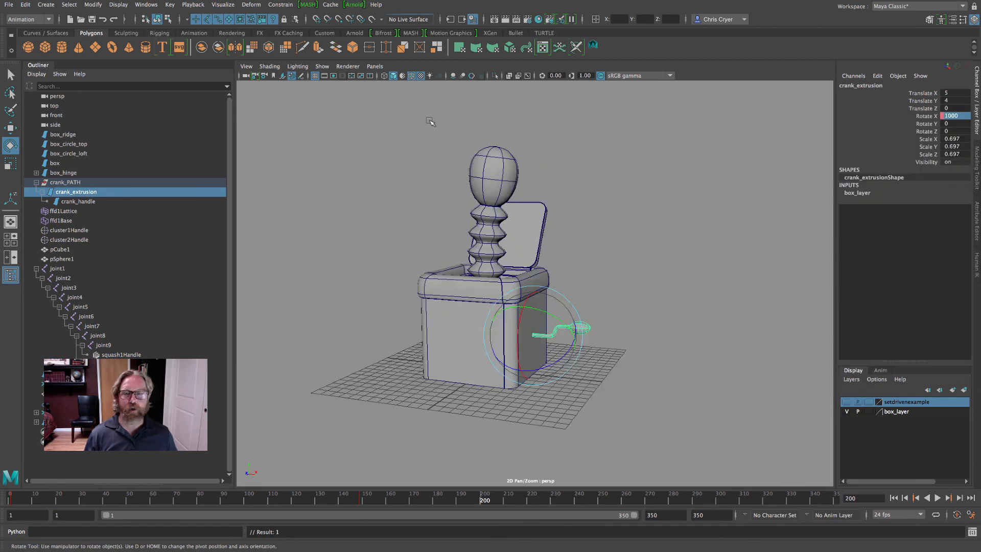
# Step: Set crank_extrusion's Rotate X to 1300 at frame 200 and key all of its channels
pyautogui.doubleClick(956, 115)
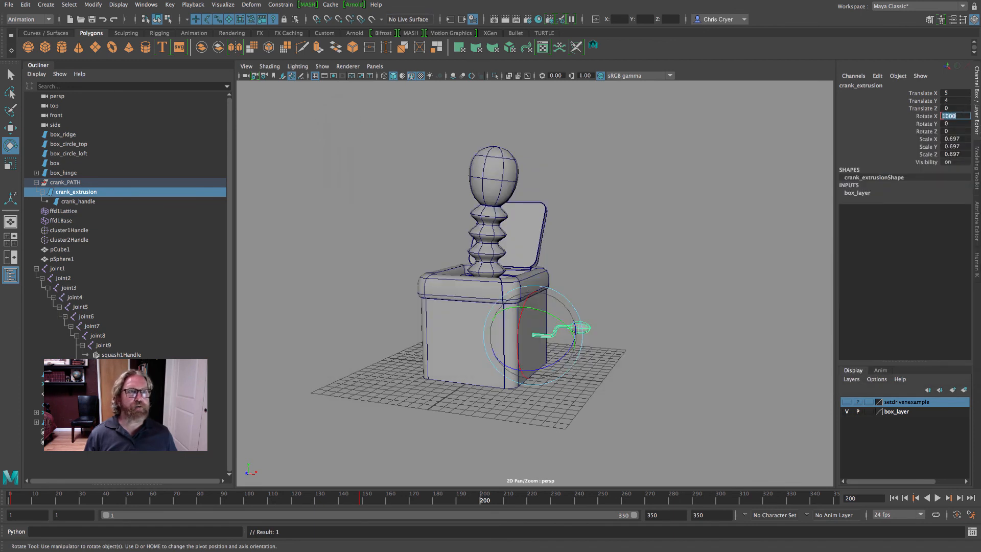
pyautogui.write('130')
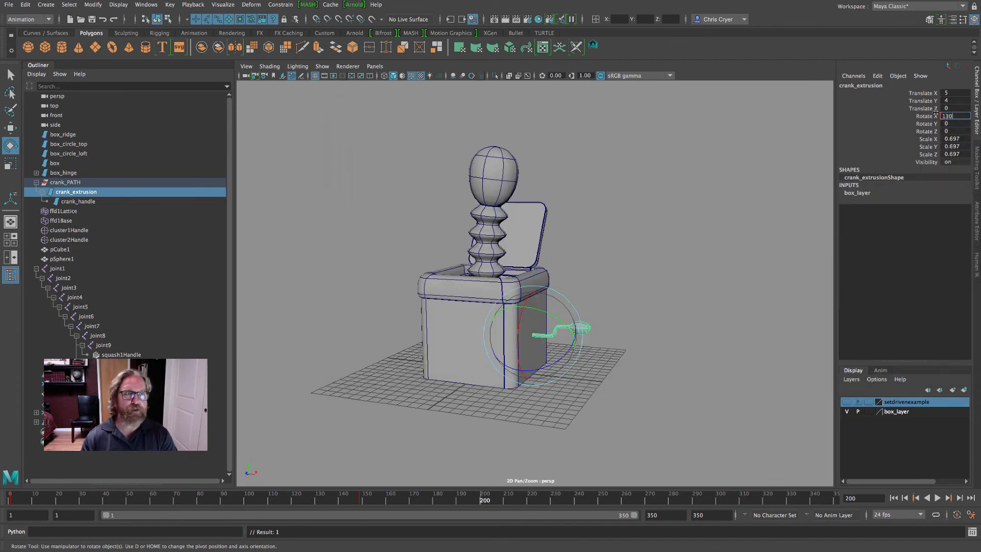
pyautogui.write('0')
pyautogui.press('Return')
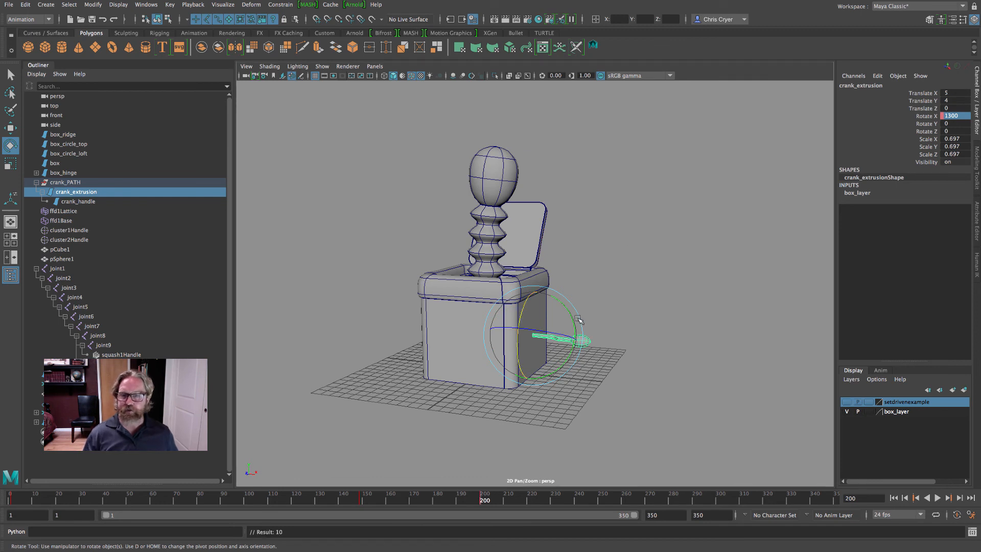
pyautogui.press('s')
# Step: Scrub and play the animation from frame 1 to past frame 200 to review the crank's rotation
pyautogui.moveTo(18, 503); pyautogui.dragTo(5, 502)
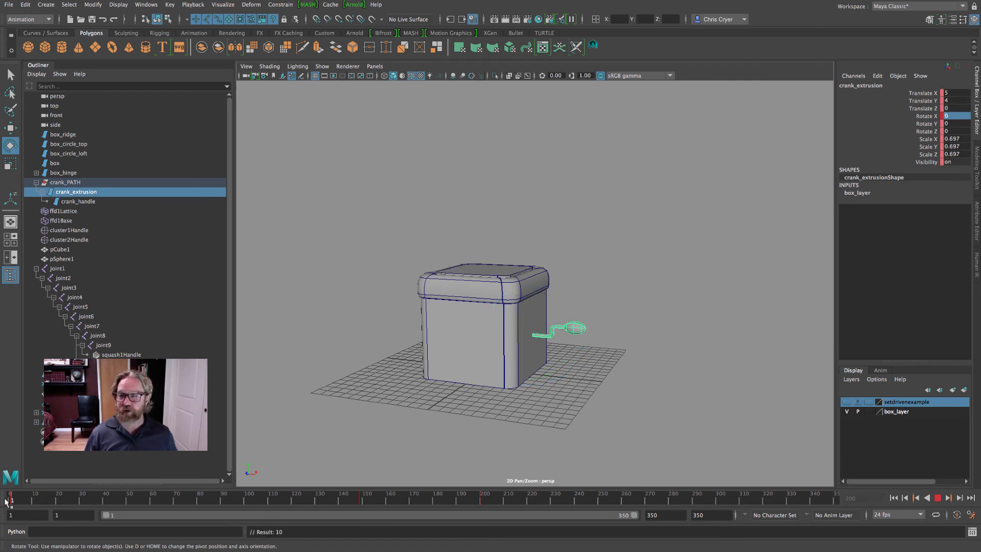
pyautogui.moveTo(352, 503); pyautogui.dragTo(361, 500)
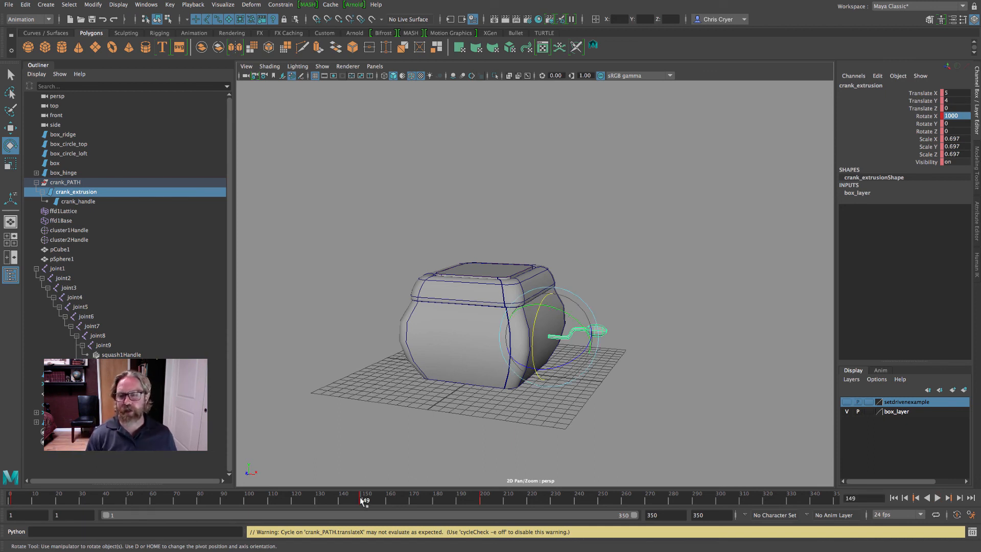
pyautogui.click(482, 501)
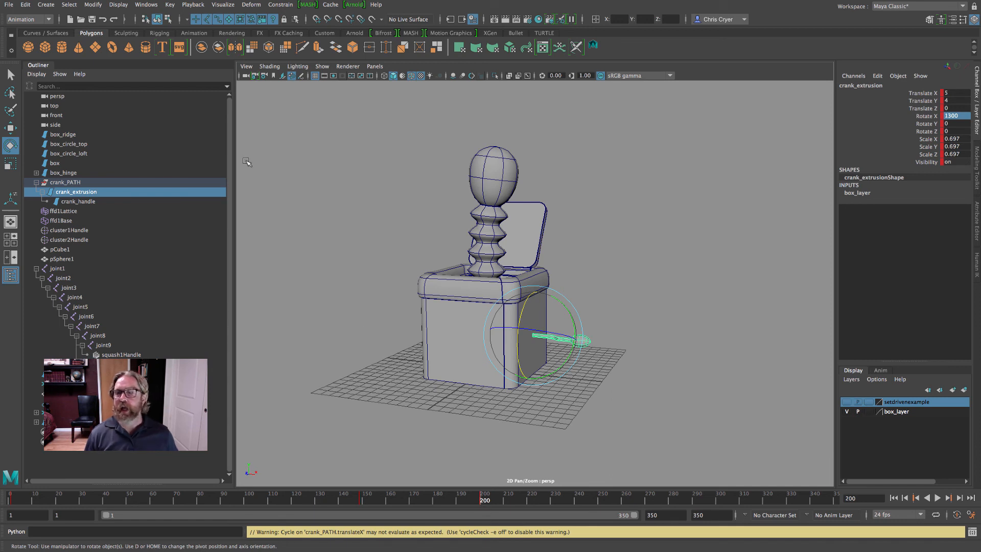
pyautogui.click(32, 498)
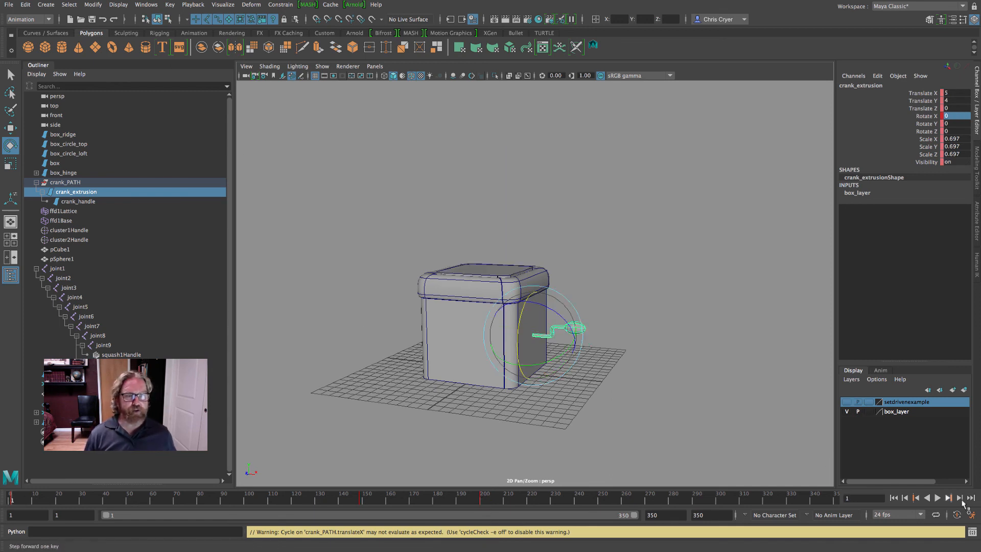
pyautogui.click(938, 497)
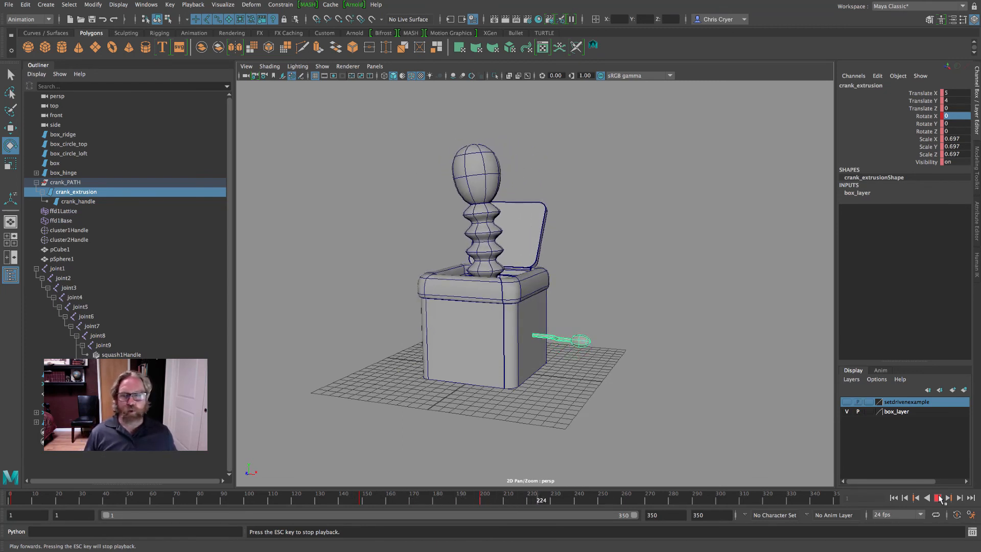
pyautogui.click(938, 498)
pyautogui.moveTo(186, 497); pyautogui.dragTo(462, 504)
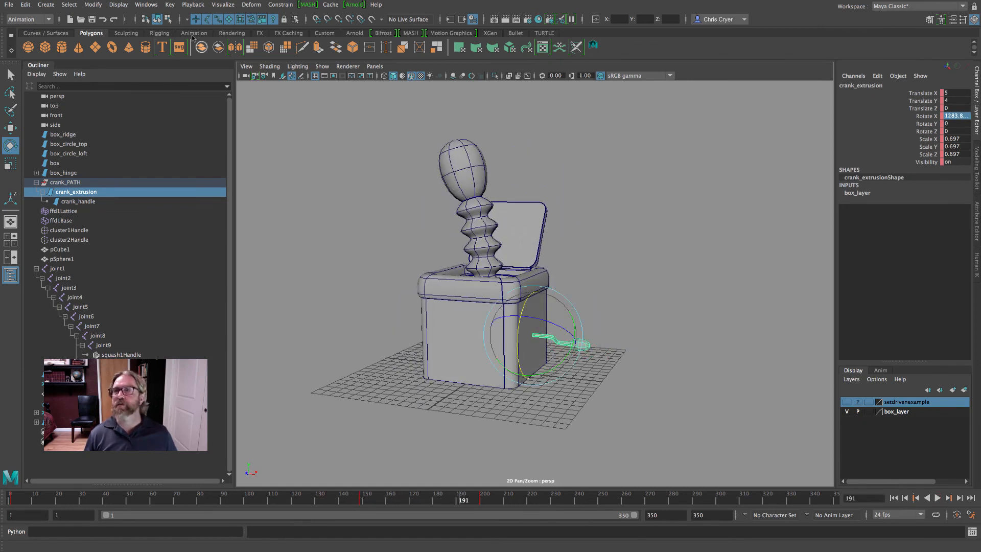
# Step: Reshape crank_extrusion's Rotate X curve by easing out the frame 1 key and steepening the tangent at frame 149
pyautogui.click(146, 5)
pyautogui.moveTo(183, 59)
pyautogui.click(276, 66)
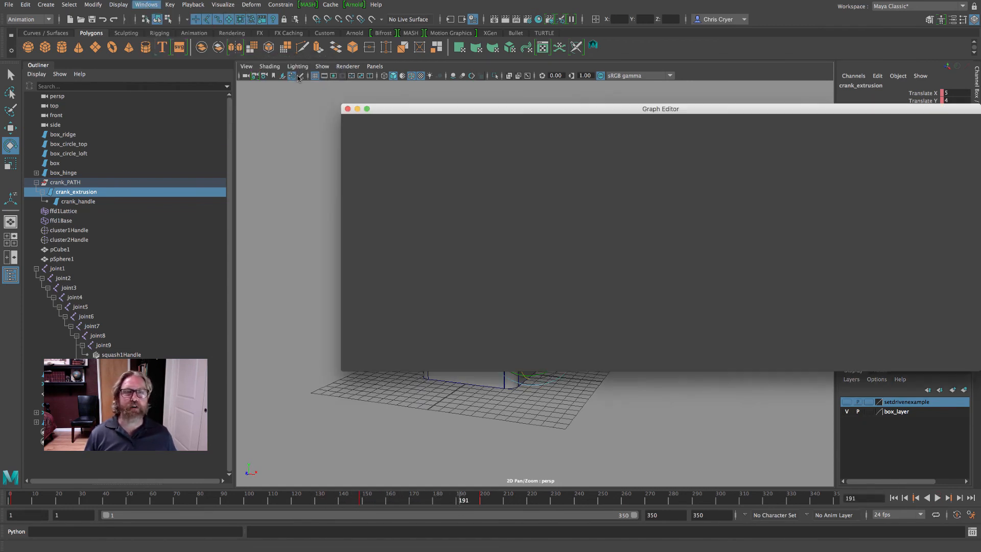
pyautogui.click(396, 208)
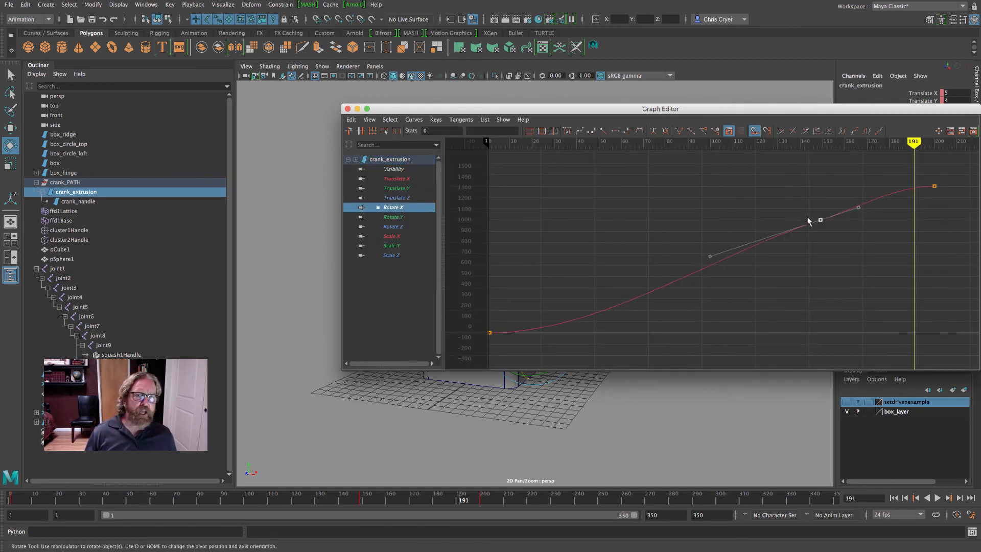
pyautogui.moveTo(467, 305); pyautogui.dragTo(624, 344)
pyautogui.keyDown('shift'); pyautogui.moveTo(636, 341); pyautogui.dragTo(660, 341, button='middle'); pyautogui.keyUp('shift')
pyautogui.moveTo(813, 194); pyautogui.dragTo(851, 247)
pyautogui.moveTo(780, 287); pyautogui.dragTo(804, 322, button='middle')
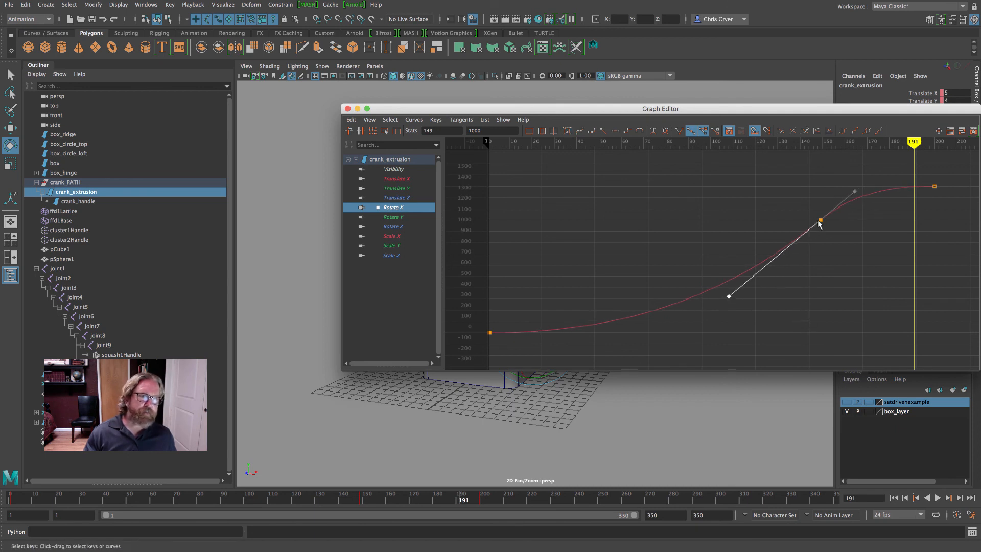
# Step: Lengthen the incoming tangent of the Rotate X key at frame 200 horizontally for a gentler ease-in
pyautogui.moveTo(923, 174); pyautogui.dragTo(947, 198)
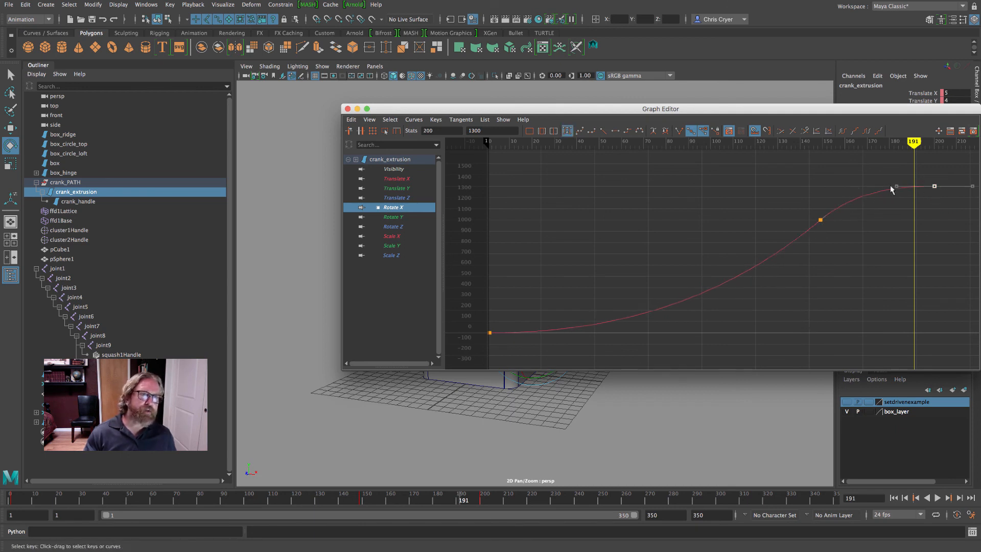
pyautogui.moveTo(877, 175); pyautogui.dragTo(905, 201)
pyautogui.keyDown('shift'); pyautogui.moveTo(882, 208); pyautogui.dragTo(871, 207, button='middle'); pyautogui.keyUp('shift')
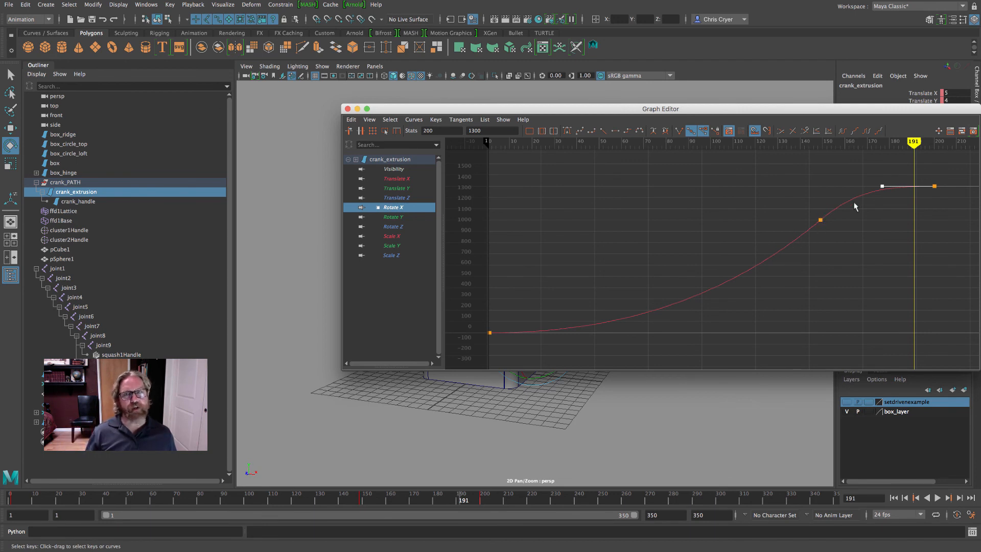
# Step: Close the curve view and play the animation from frame 1 to past frame 180 to review the crank's eased rotation
pyautogui.click(347, 109)
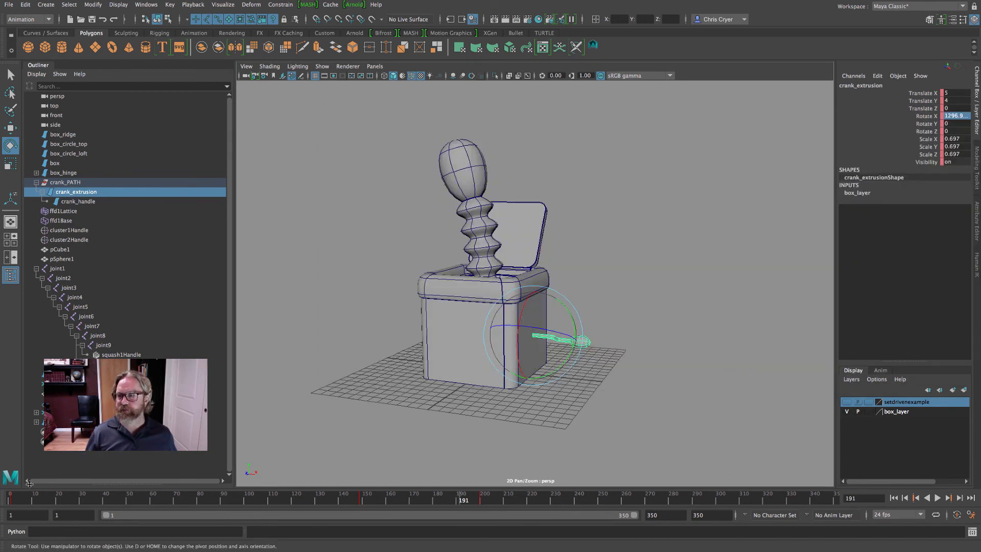
pyautogui.click(14, 500)
pyautogui.click(938, 498)
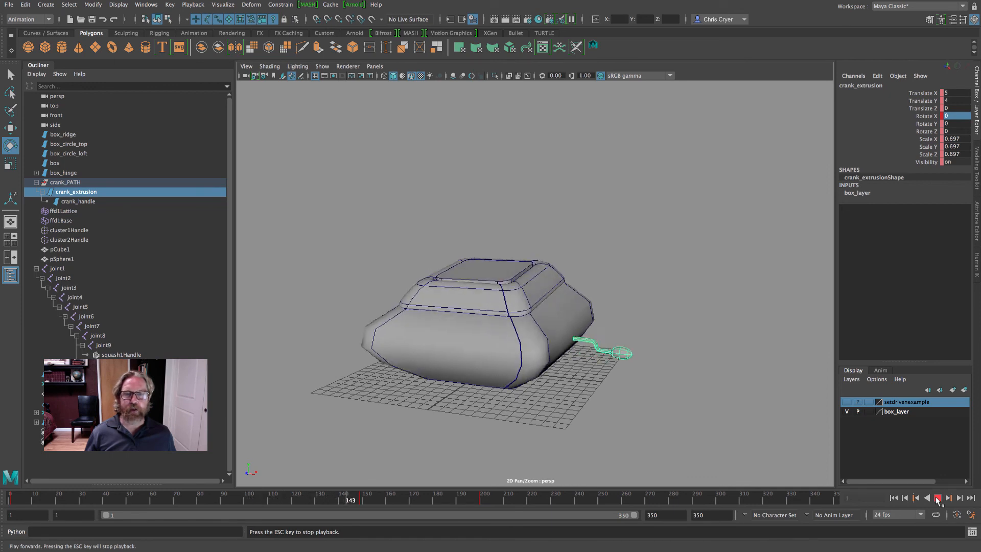
pyautogui.click(938, 499)
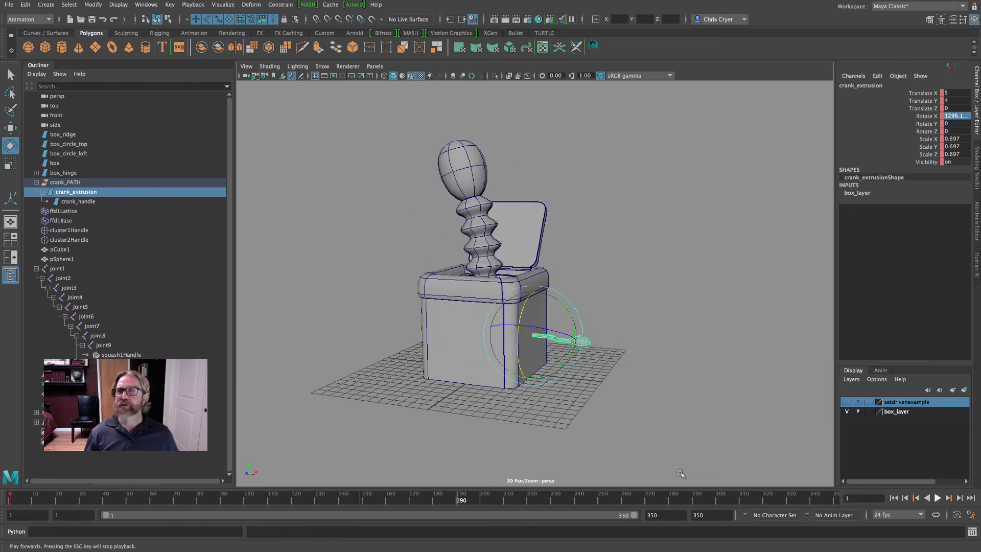
# Step: Raise crank_extrusion's Rotate X keys at frames 149 and 200 by about 922, and bring the frame 200 key to about 2373
pyautogui.click(146, 4)
pyautogui.moveTo(172, 58)
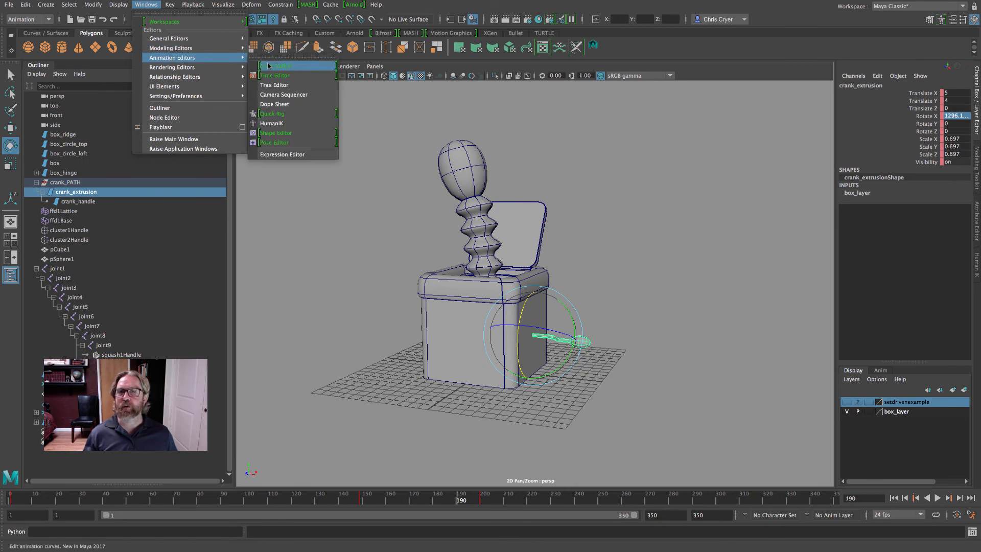
pyautogui.click(272, 66)
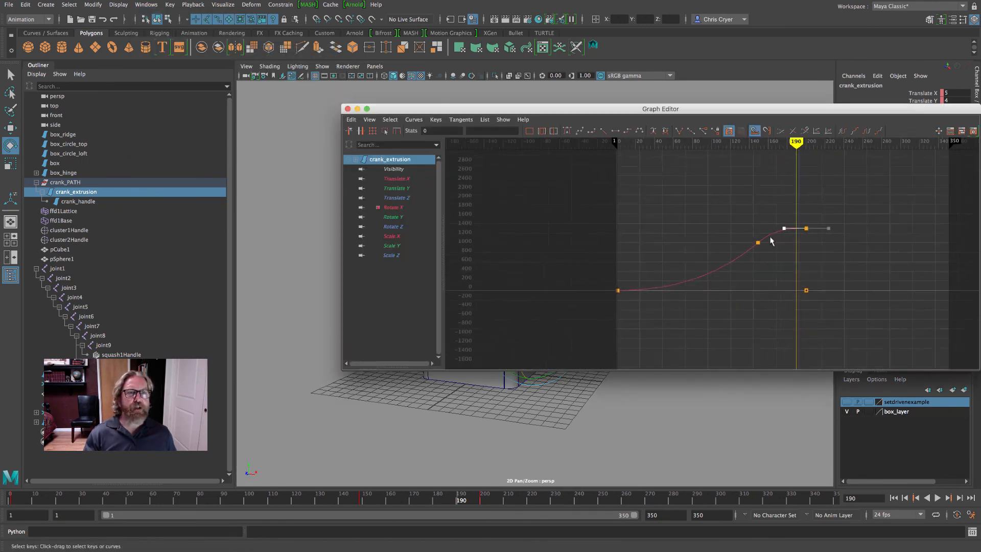
pyautogui.moveTo(825, 257); pyautogui.dragTo(833, 224, button='middle')
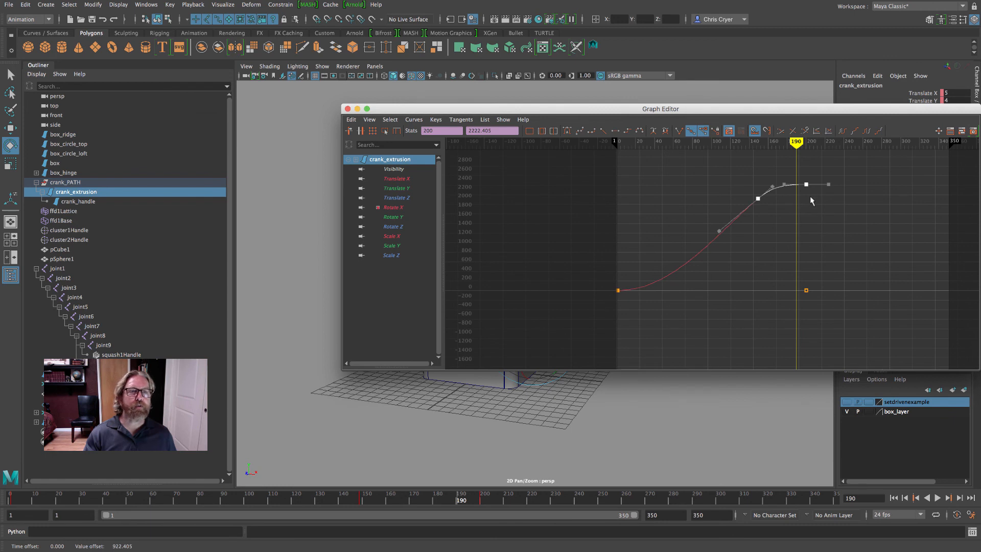
pyautogui.moveTo(802, 166); pyautogui.dragTo(815, 200)
pyautogui.moveTo(825, 200); pyautogui.dragTo(826, 193, button='middle')
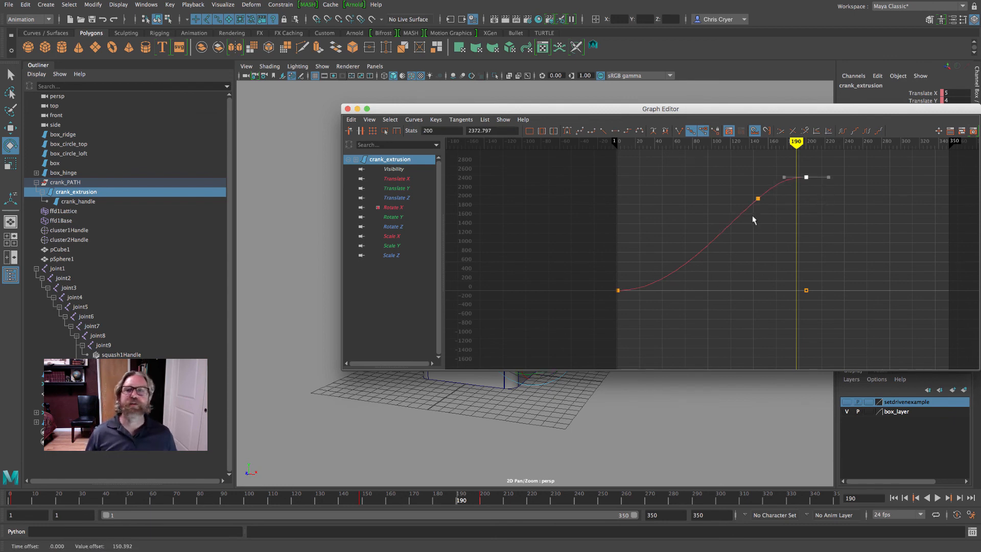
pyautogui.click(348, 109)
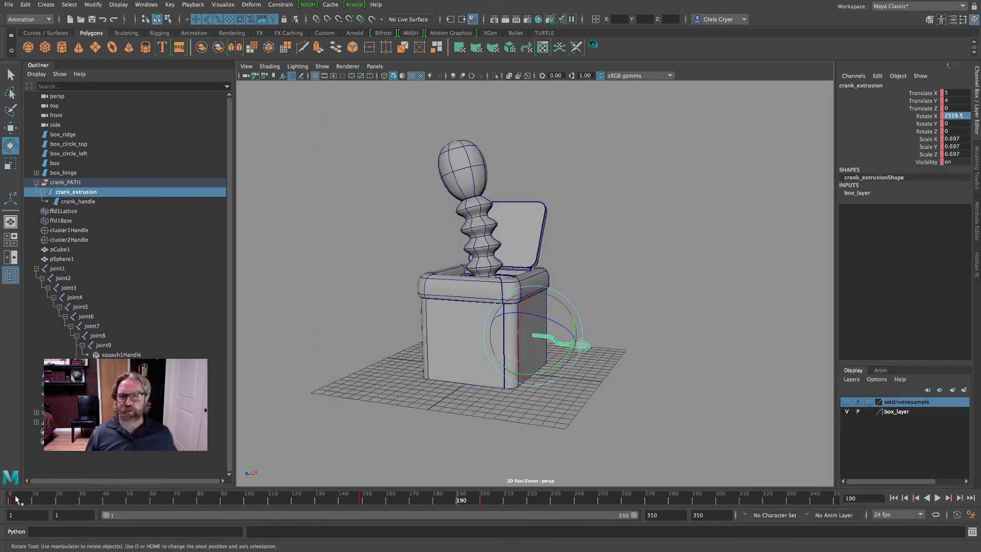
# Step: Deselect the crank and replay the animation from frame 1 to past frame 180 to check the faster rotation
pyautogui.hotkey('alt', 'shift', 'v')
pyautogui.click(672, 458)
pyautogui.click(937, 498)
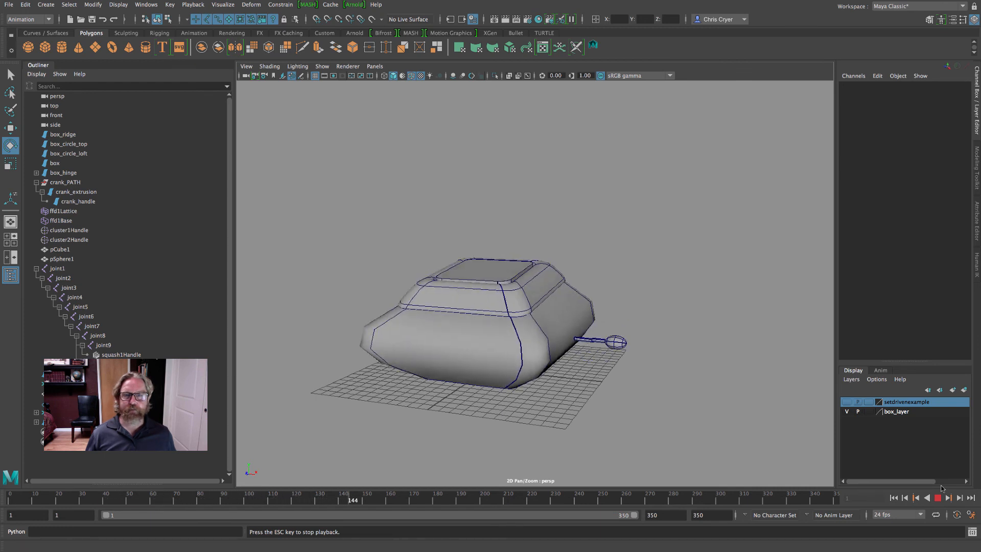
pyautogui.click(938, 498)
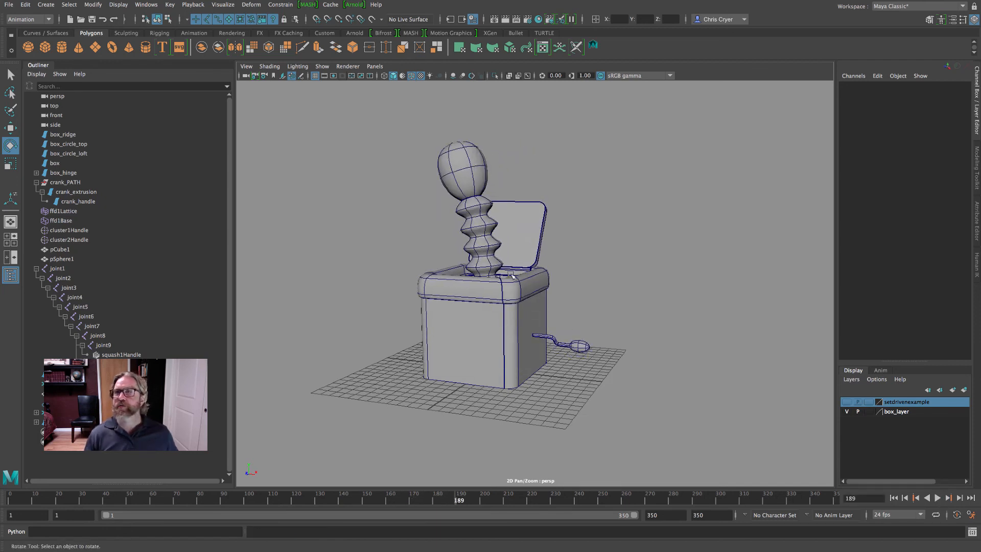
# Step: Raise crank_extrusion's Rotate X keys at frames 149 and 200 together, bringing the frame 200 key to about 5037
pyautogui.click(147, 5)
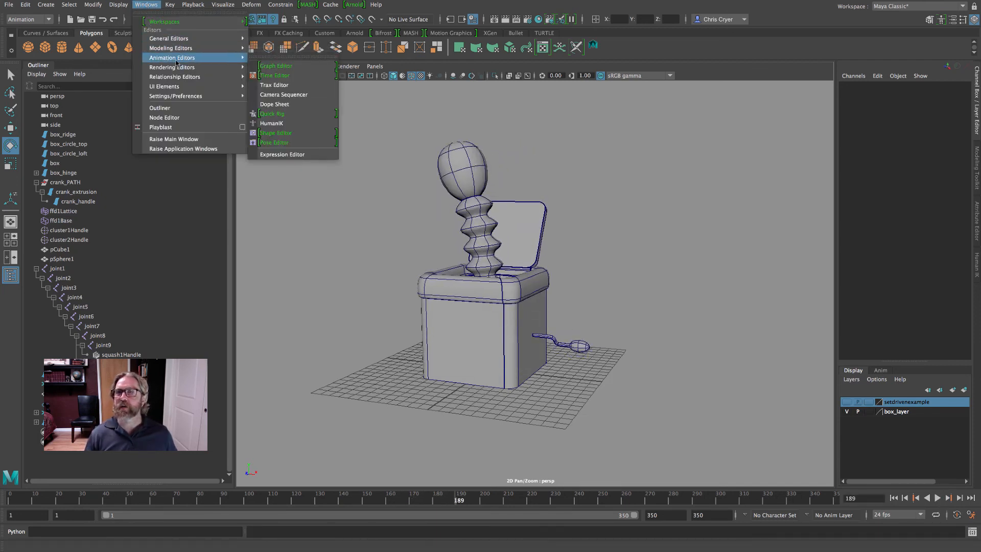
pyautogui.moveTo(224, 61)
pyautogui.click(265, 65)
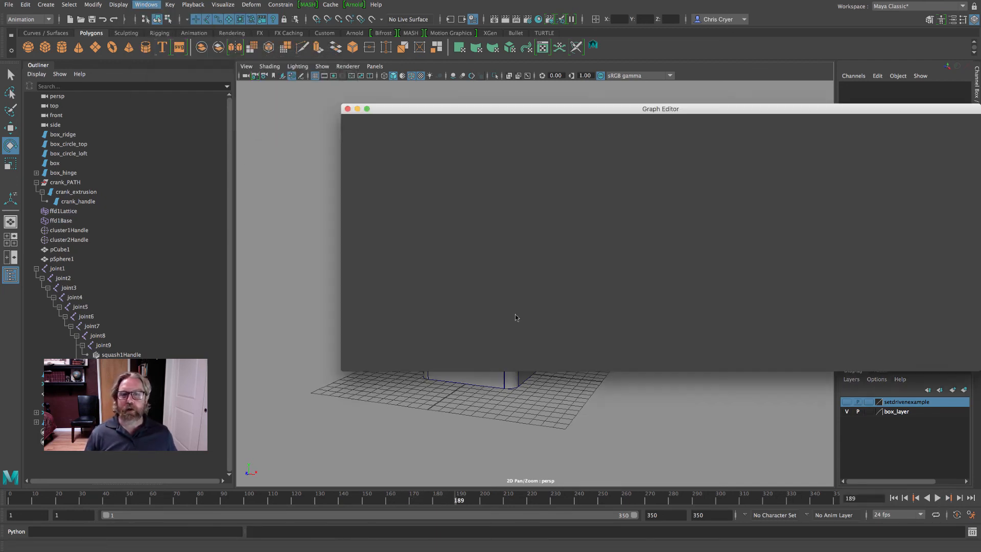
pyautogui.moveTo(606, 135); pyautogui.dragTo(852, 165)
pyautogui.click(555, 337)
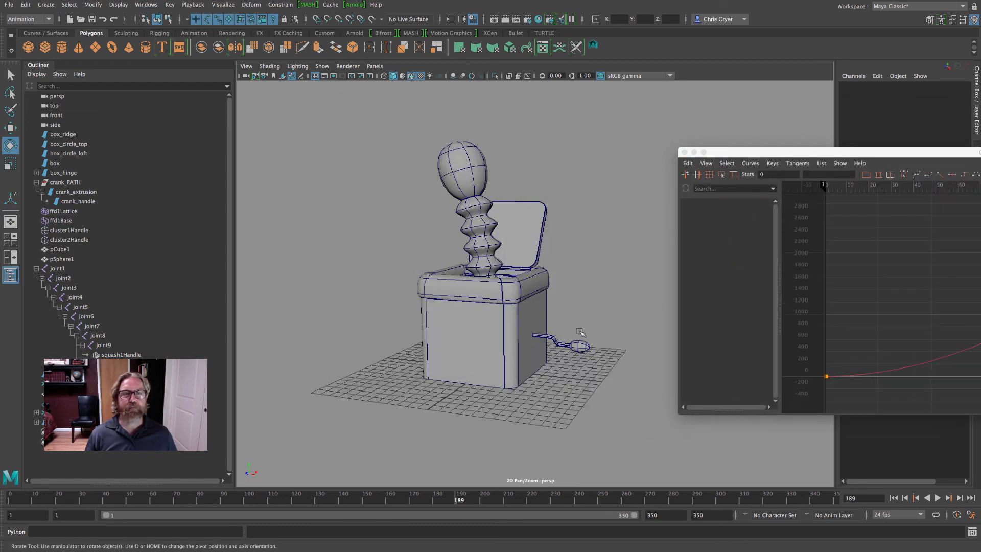
pyautogui.moveTo(725, 158); pyautogui.dragTo(245, 138)
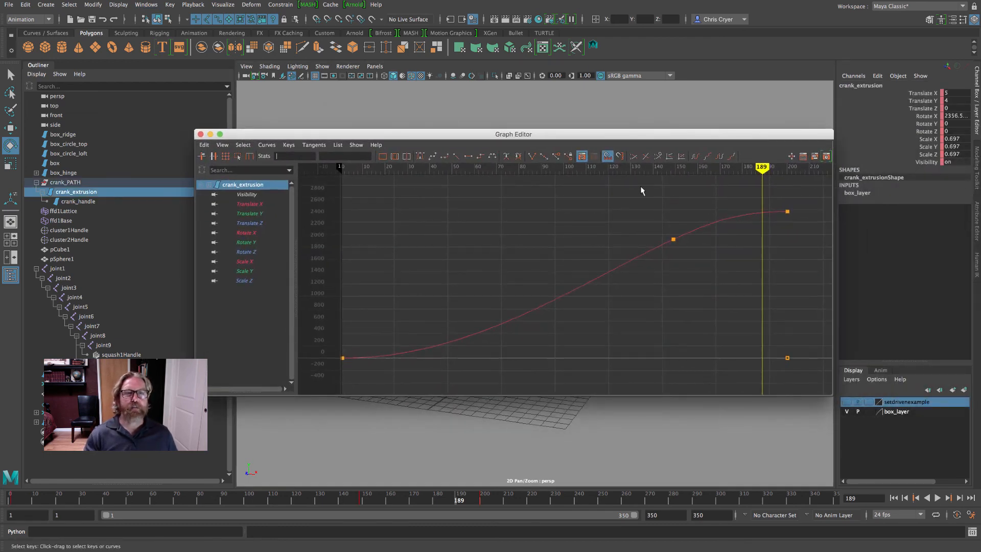
pyautogui.scroll(-5, 727, 269)
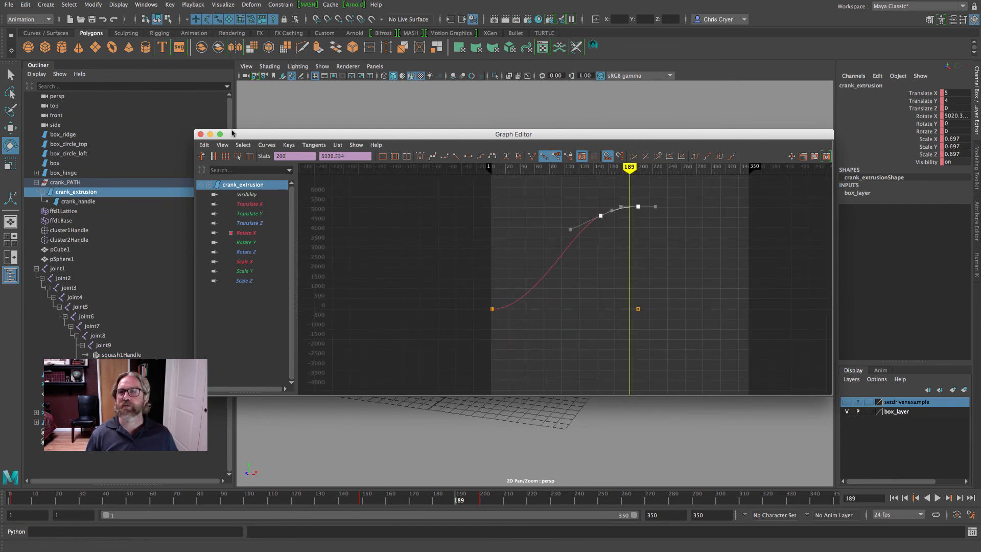
pyautogui.click(210, 134)
# Step: Play the animation from frame 1 with the crank deselected, and scrub around frame 165 to compare the crank's slowdown with the jack popping out
pyautogui.click(12, 499)
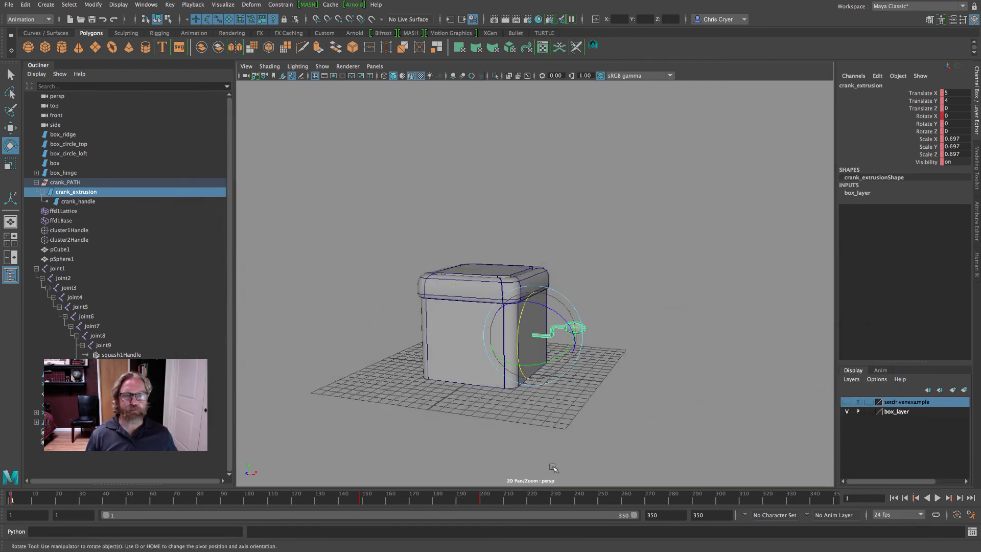
pyautogui.click(554, 465)
pyautogui.click(936, 498)
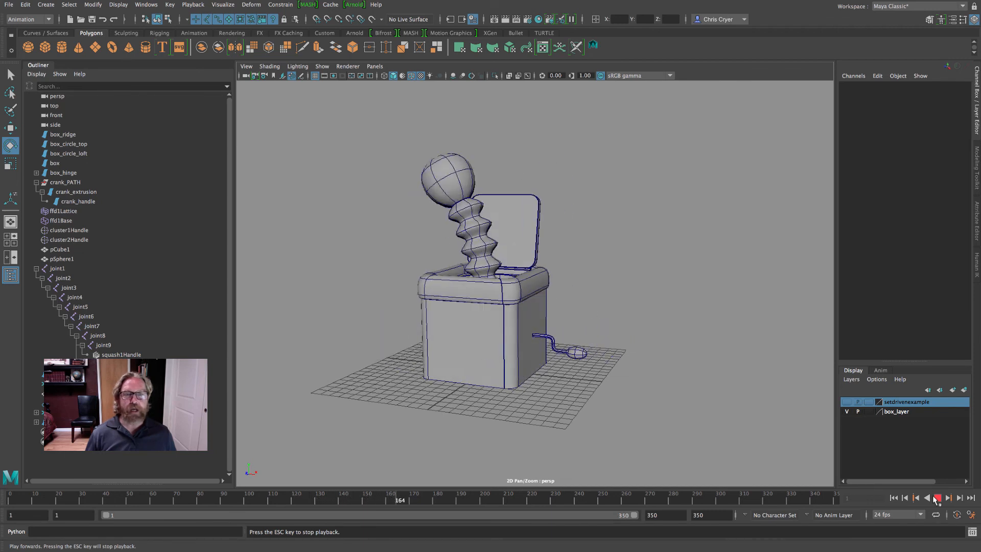
pyautogui.moveTo(454, 496); pyautogui.dragTo(398, 495)
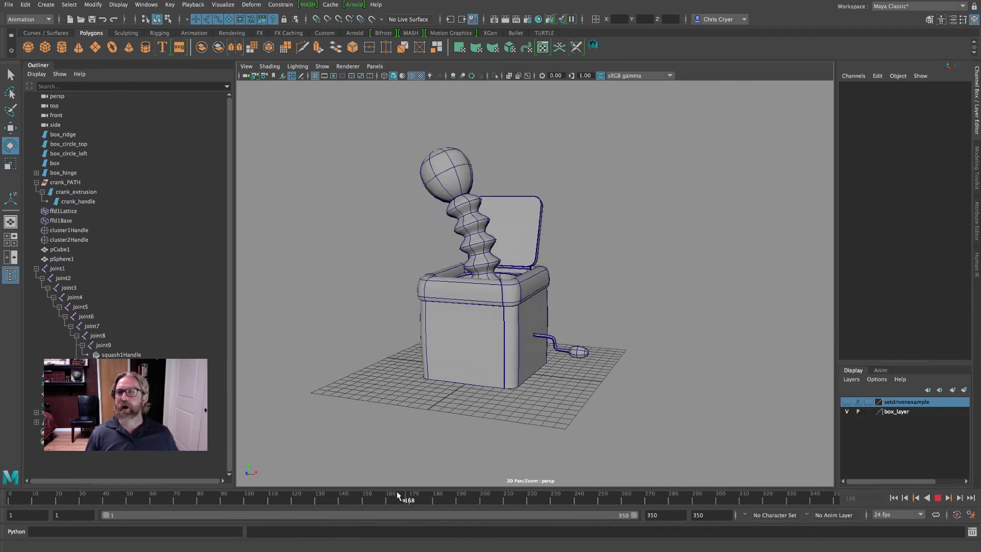
# Step: Shift crank_extrusion's last two Rotate X keys to frames 165 and 216, and raise the frame 216 key by about 247
pyautogui.click(147, 5)
pyautogui.moveTo(214, 67)
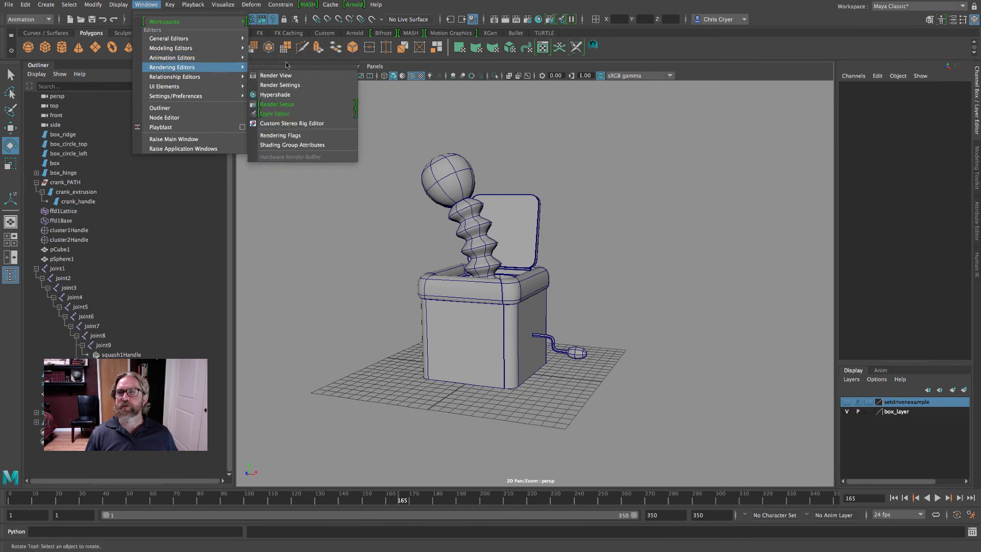
pyautogui.click(286, 67)
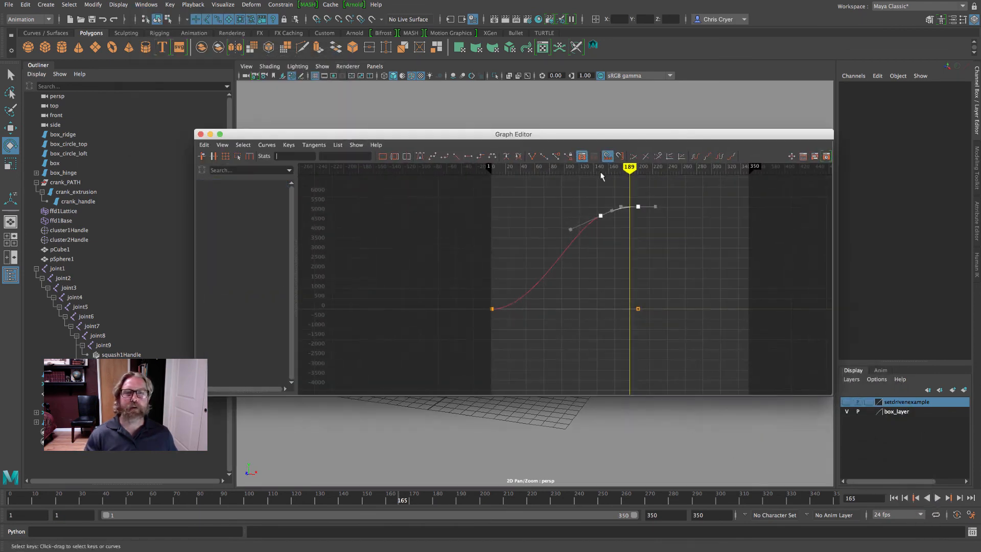
pyautogui.moveTo(303, 134); pyautogui.dragTo(266, 136)
pyautogui.click(552, 342)
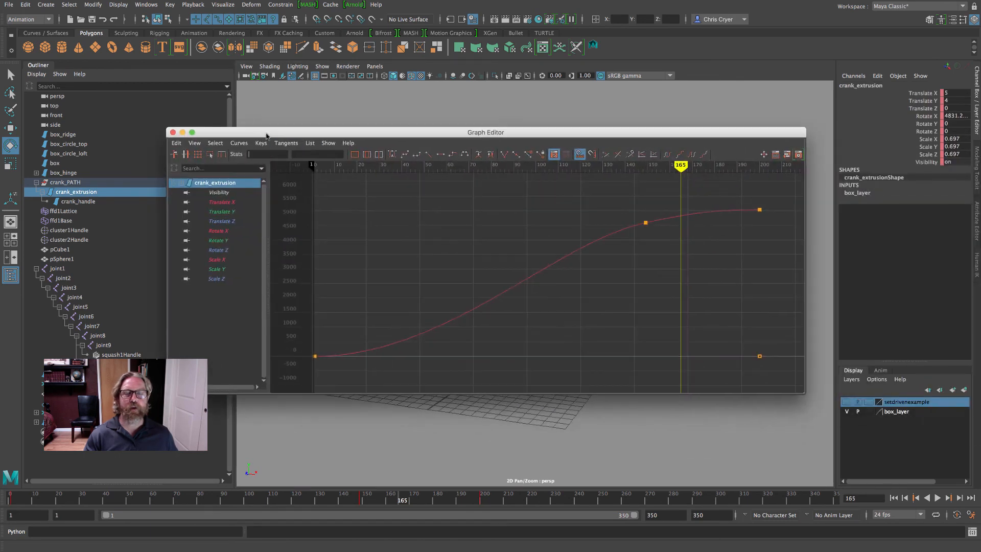
pyautogui.moveTo(751, 250); pyautogui.dragTo(766, 246)
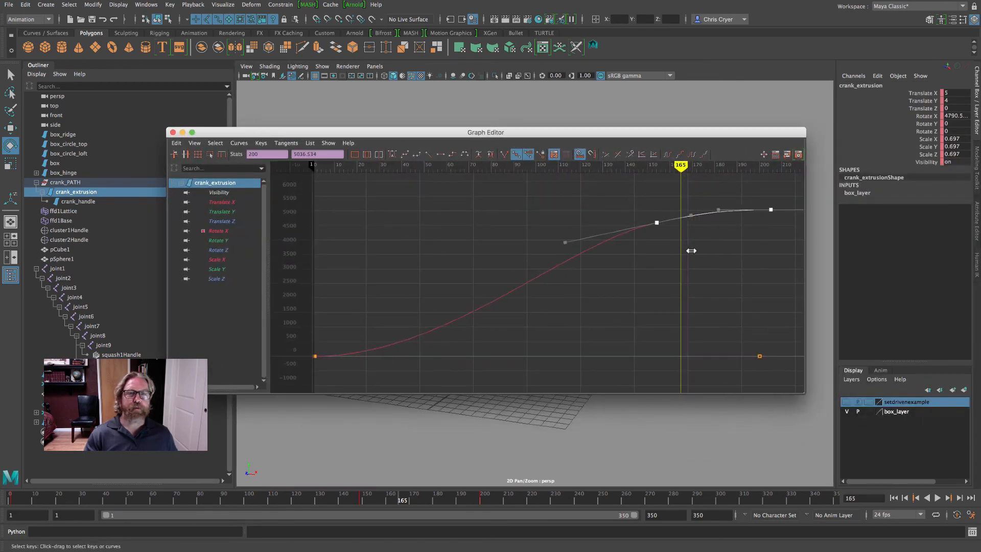
pyautogui.keyDown('shift'); pyautogui.moveTo(705, 250); pyautogui.dragTo(711, 250, button='middle'); pyautogui.keyUp('shift')
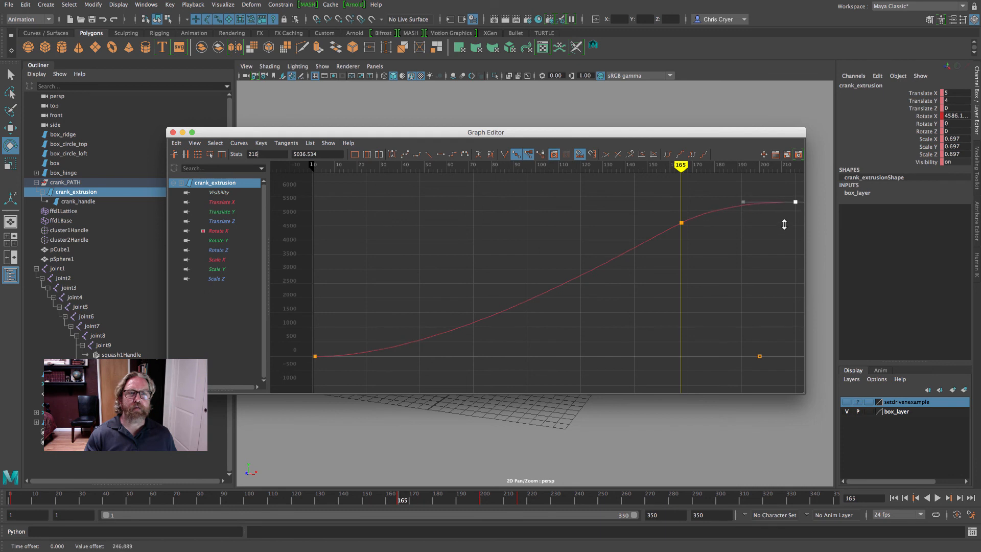
pyautogui.click(173, 133)
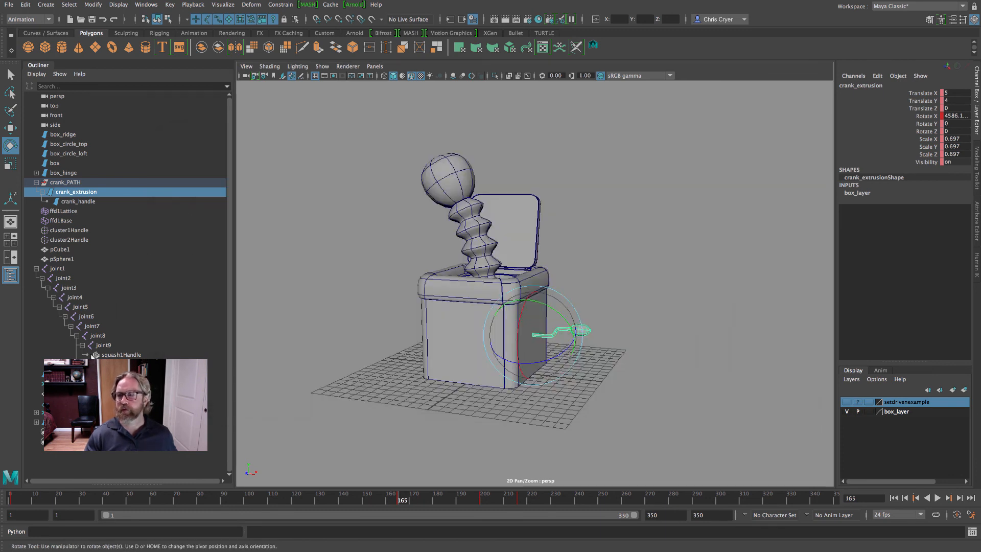
# Step: Return to frame 1, deselect the crank and play the animation to review the retimed rotation
pyautogui.click(14, 498)
pyautogui.click(748, 278)
pyautogui.hotkey('alt', 'v')
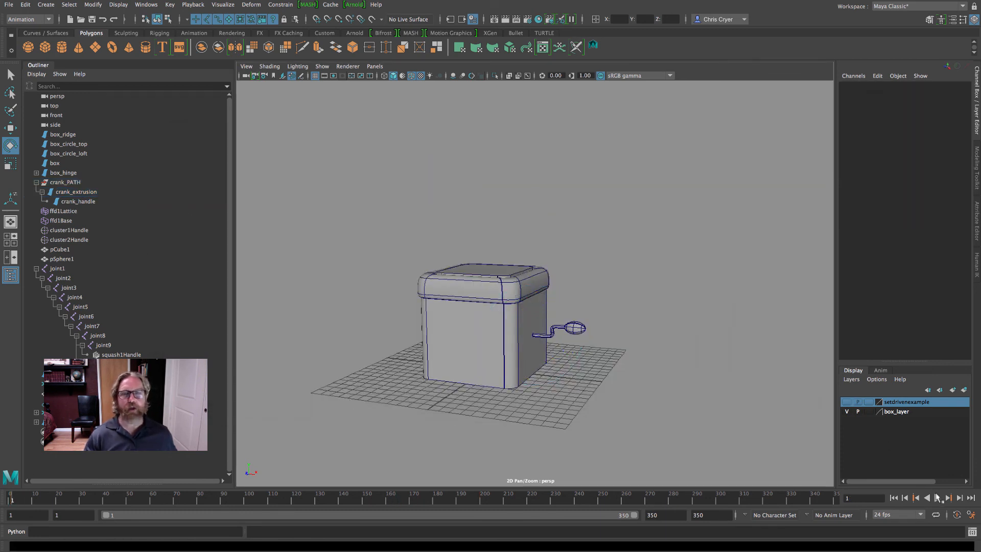